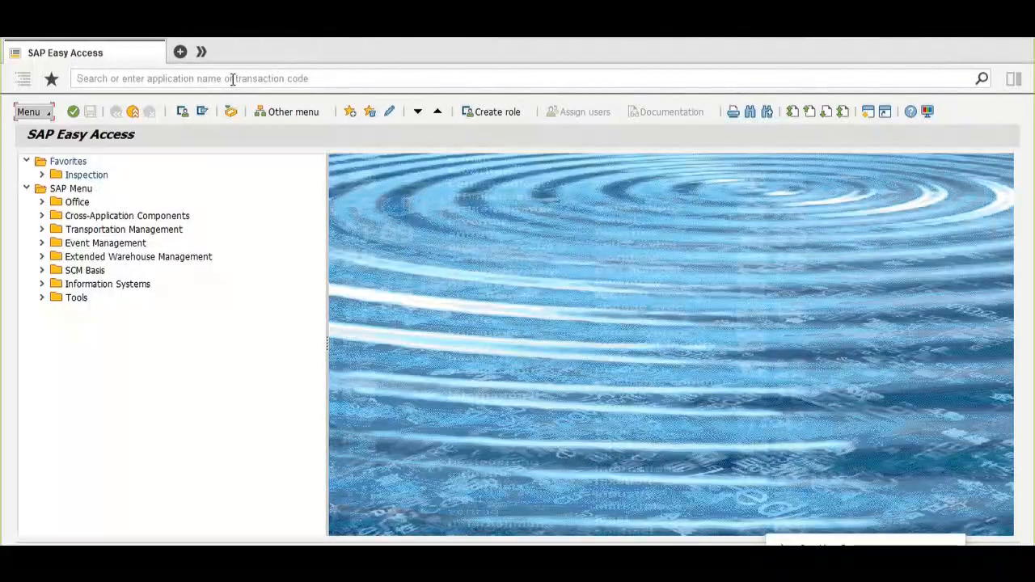
# - Start transaction SPRO and display the SAP Reference IMG
pyautogui.click(232, 80)
pyautogui.write('spro')
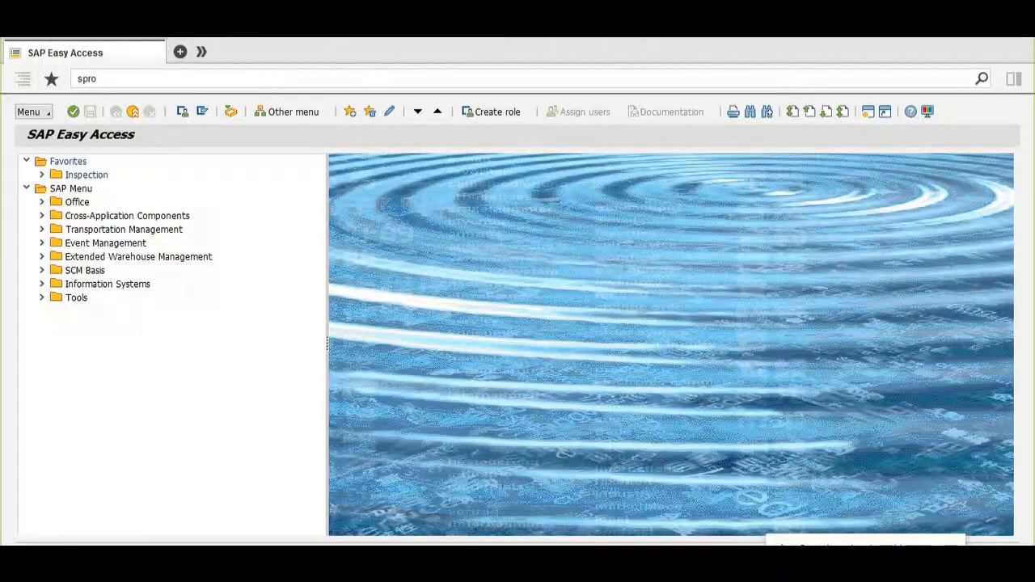
pyautogui.press('Return')
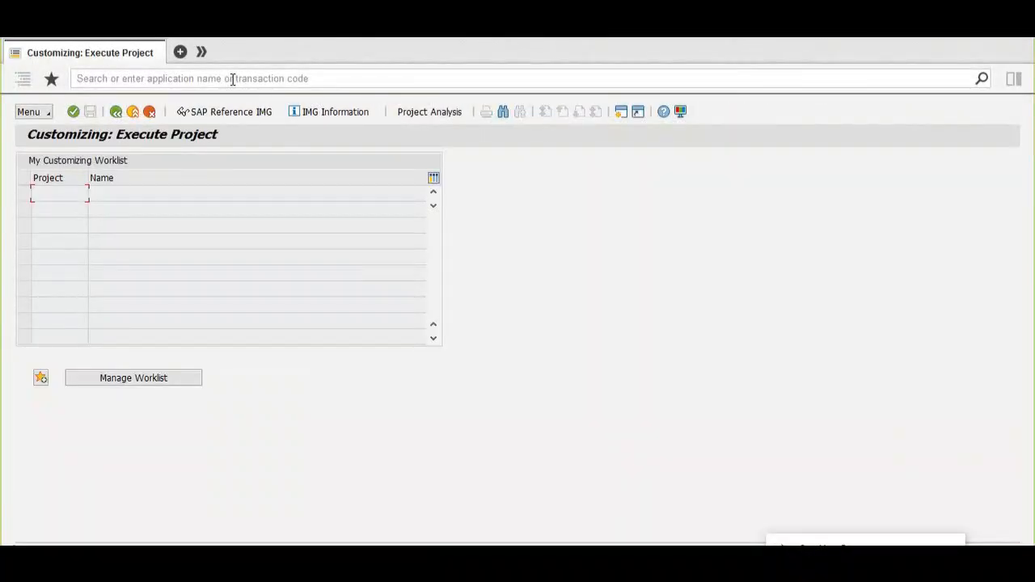
pyautogui.click(218, 113)
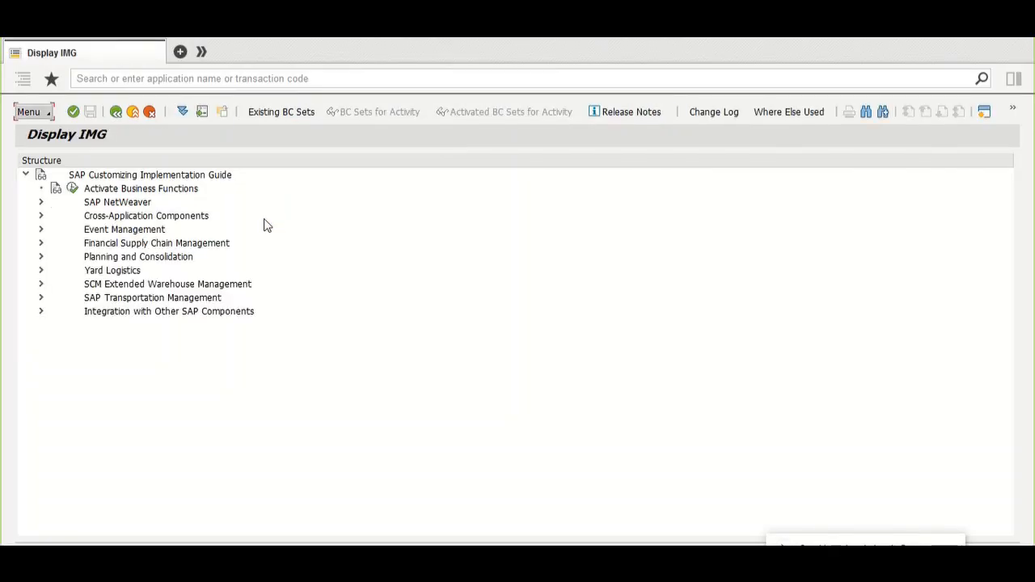
# - Open Define Settings for Tendering by E-mail under SAP Transportation Management, Transportation Management, Freight Order Management, Tendering
pyautogui.click(41, 298)
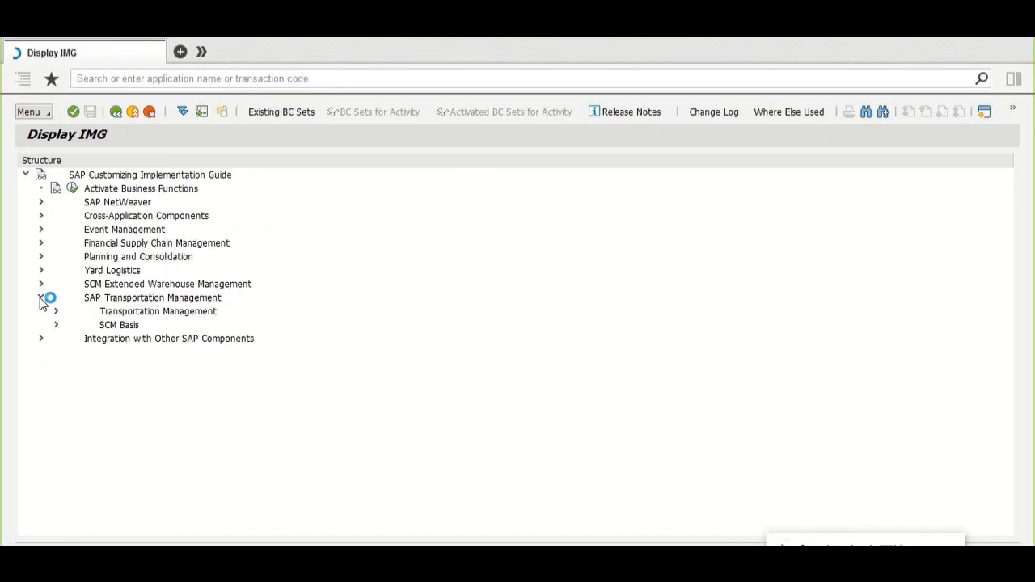
pyautogui.click(55, 313)
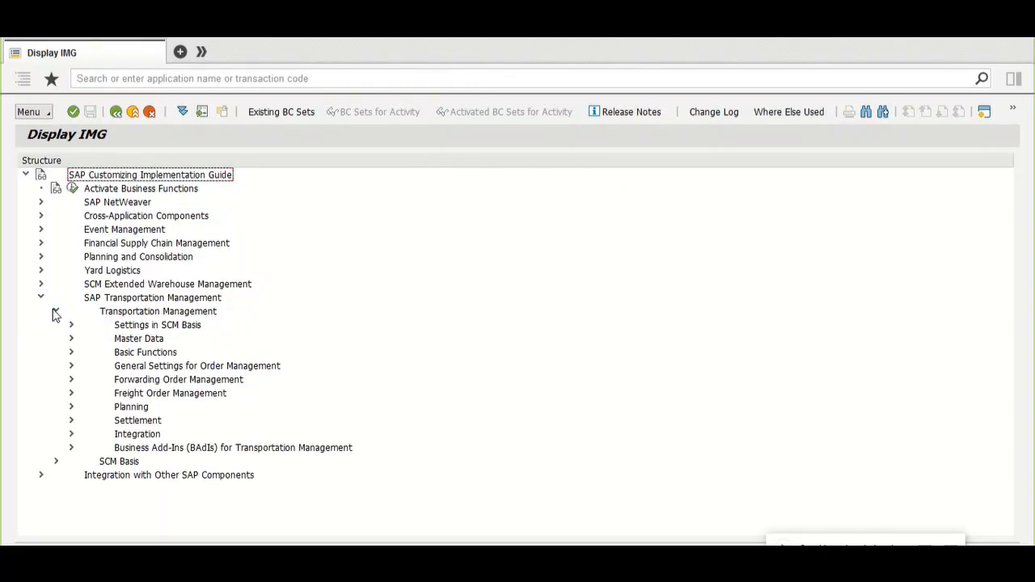
pyautogui.click(71, 393)
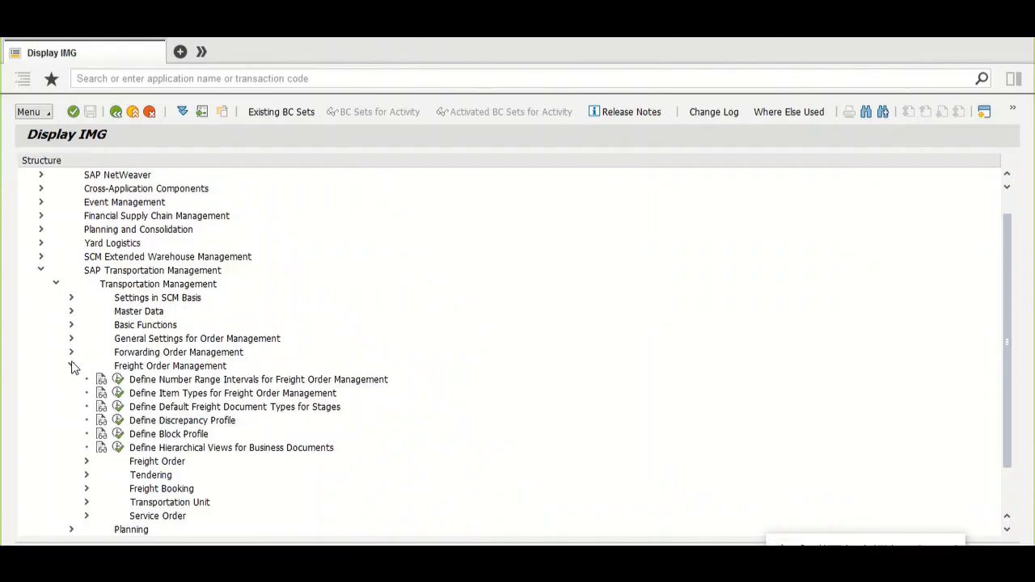
pyautogui.click(86, 475)
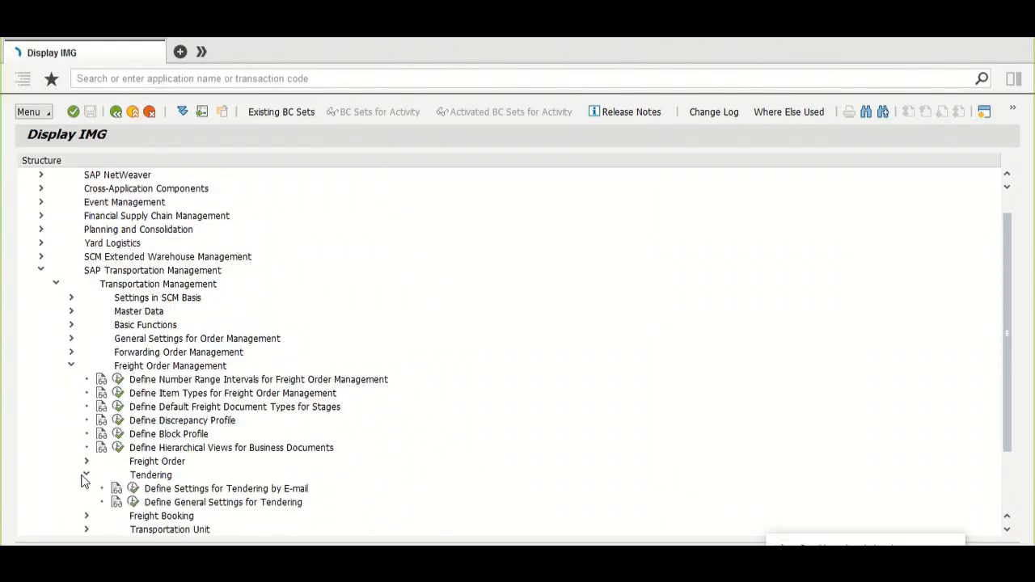
pyautogui.scroll(-1, 275, 441)
pyautogui.scroll(-1, 276, 440)
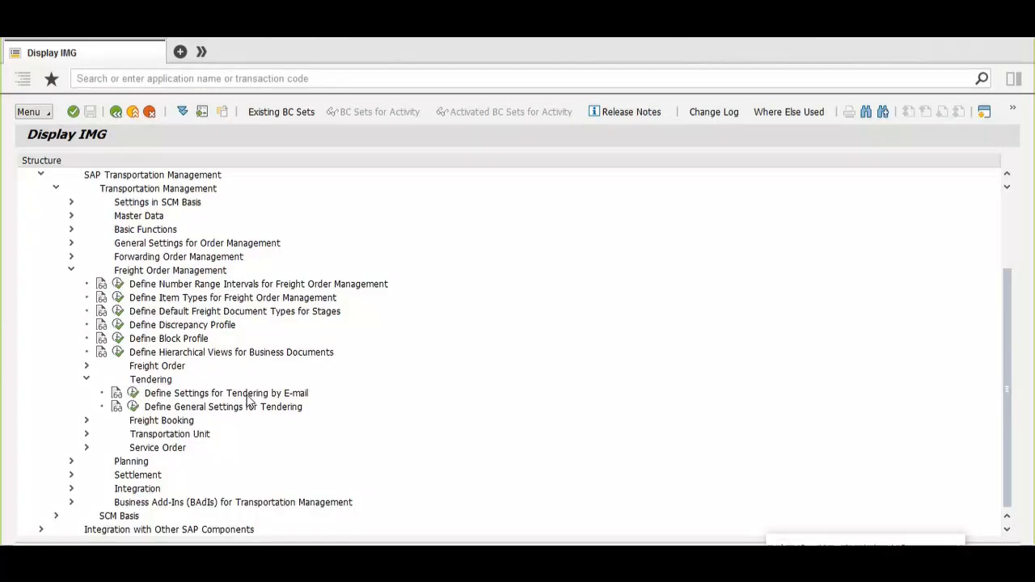
pyautogui.click(133, 393)
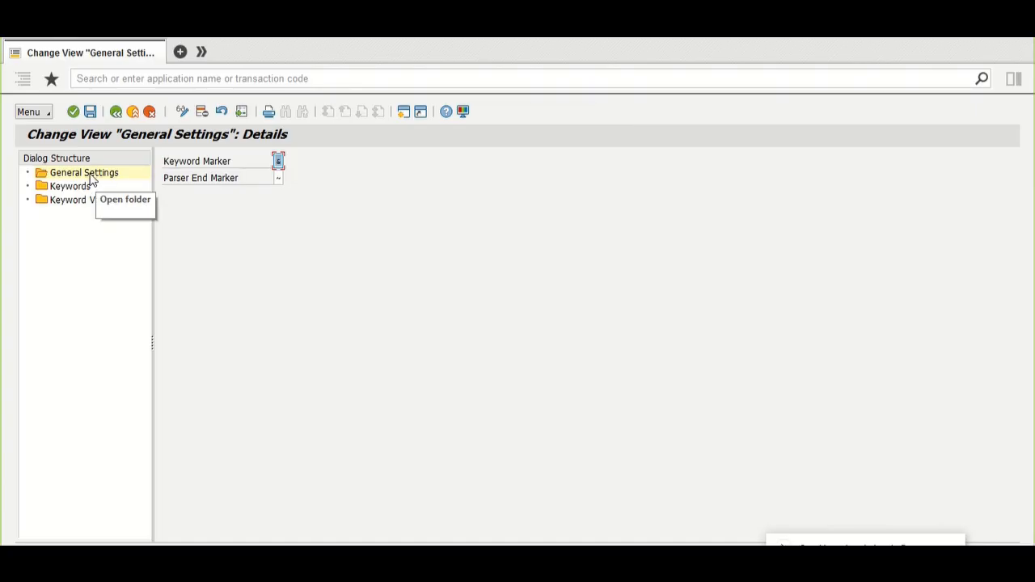
# - Review the parser end marker in the general settings and the tendering keywords ACCEPT, CURR, PRICE, REJREASON and RFQ
pyautogui.click(279, 178)
pyautogui.click(68, 187)
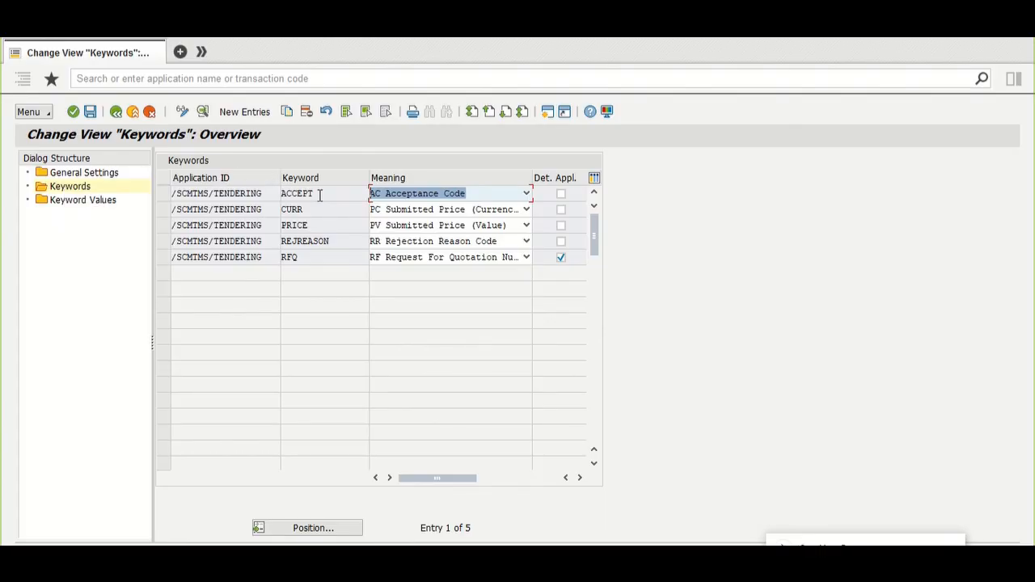
pyautogui.moveTo(314, 194); pyautogui.dragTo(281, 212)
pyautogui.click(279, 212)
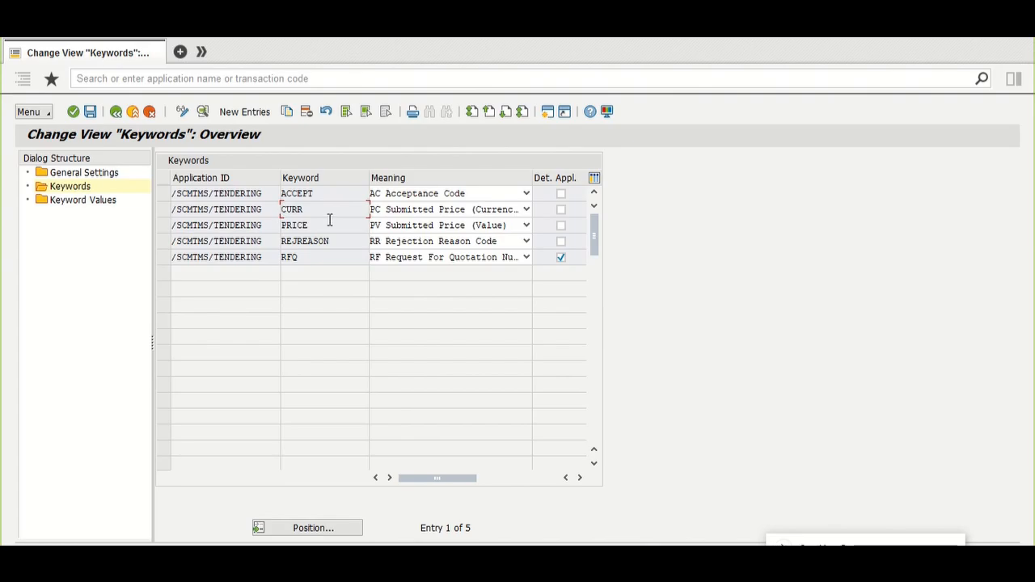
pyautogui.moveTo(324, 227); pyautogui.dragTo(282, 258)
pyautogui.click(281, 225)
pyautogui.click(282, 245)
pyautogui.click(283, 259)
# - Open the Keyword Values view and check the meaning options available for keyword value Y
pyautogui.doubleClick(86, 200)
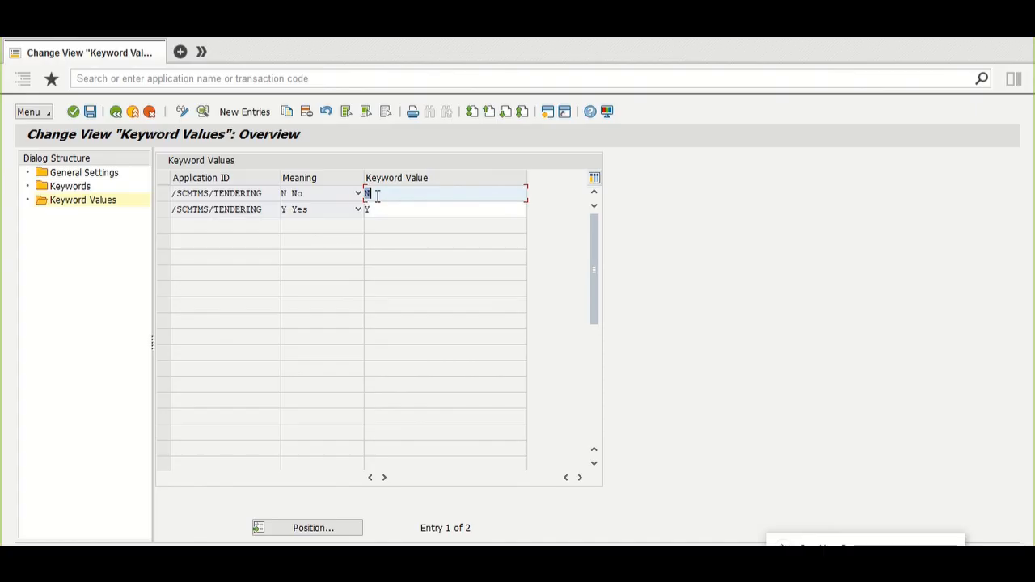
pyautogui.click(317, 209)
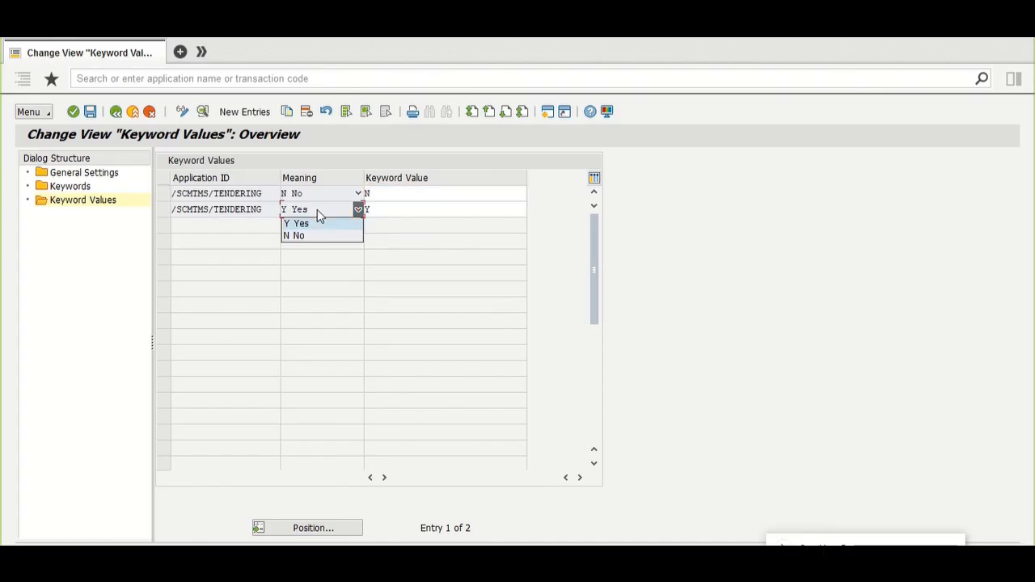
pyautogui.click(317, 209)
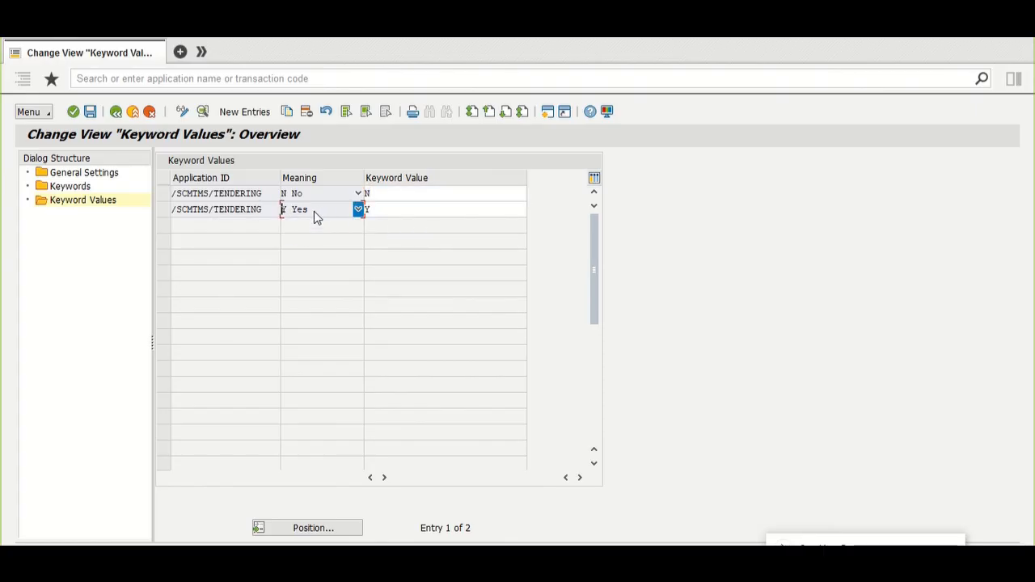
# - Return to the Keywords view and re-examine the ACCEPT, CURR, PRICE and REJREASON keywords and their meanings
pyautogui.doubleClick(70, 187)
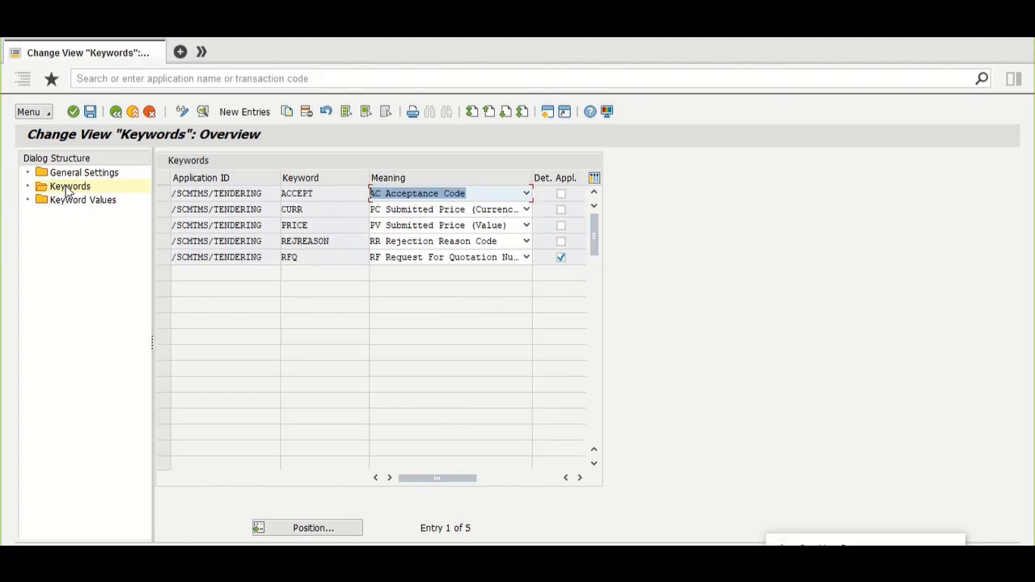
pyautogui.moveTo(317, 205); pyautogui.dragTo(279, 204)
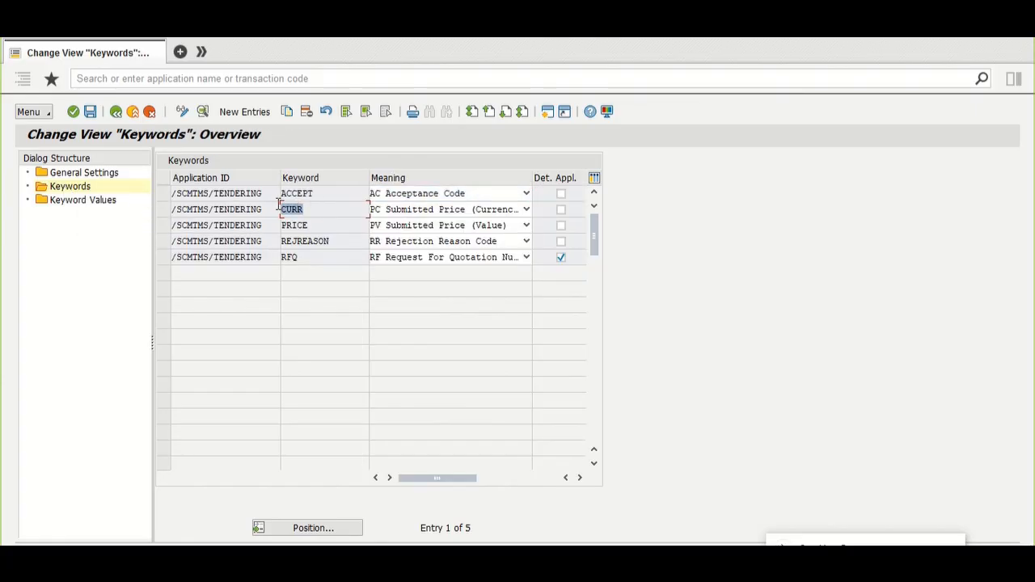
pyautogui.click(319, 192)
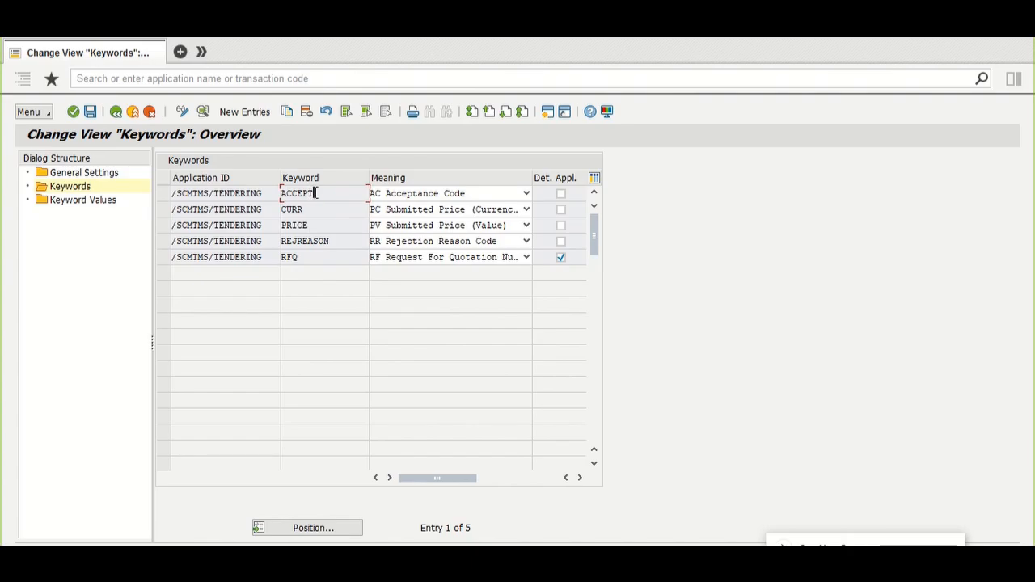
pyautogui.moveTo(316, 193); pyautogui.dragTo(280, 193)
pyautogui.click(278, 193)
pyautogui.click(342, 216)
pyautogui.click(340, 224)
pyautogui.click(348, 239)
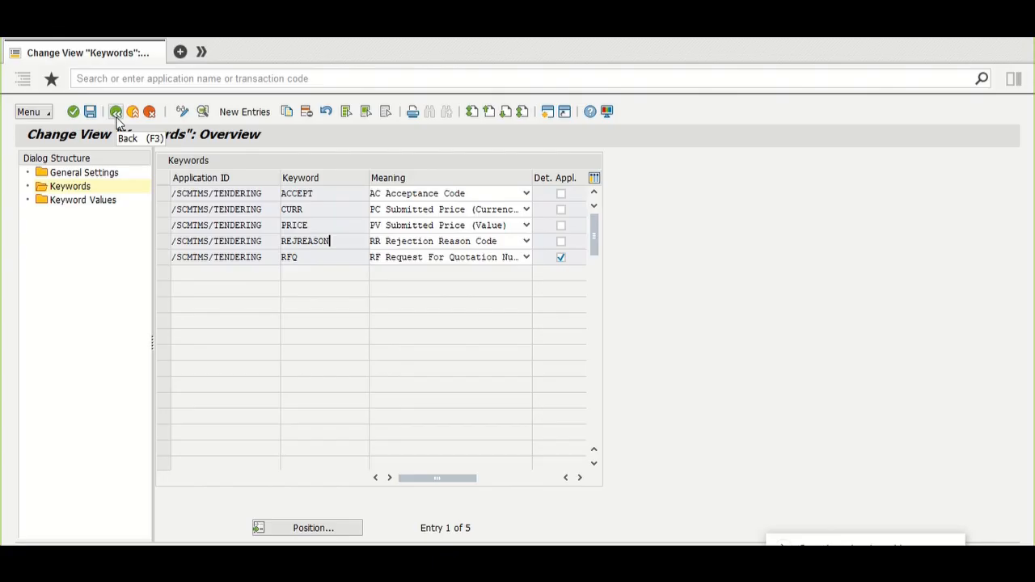
pyautogui.click(79, 201)
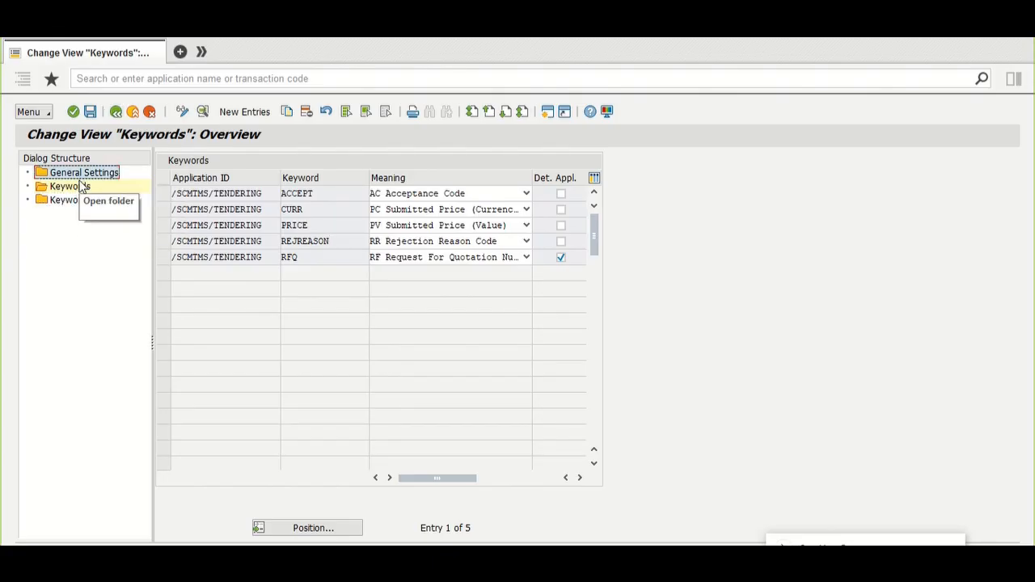
pyautogui.click(81, 187)
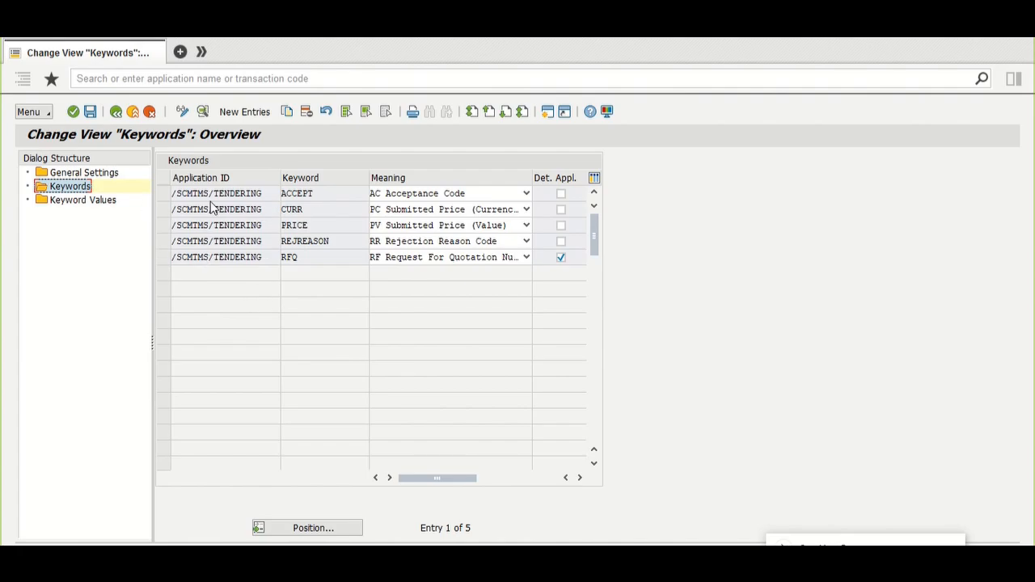
# - Leave the e-mail tendering settings and open Define General Settings for Tendering from the IMG
pyautogui.click(117, 112)
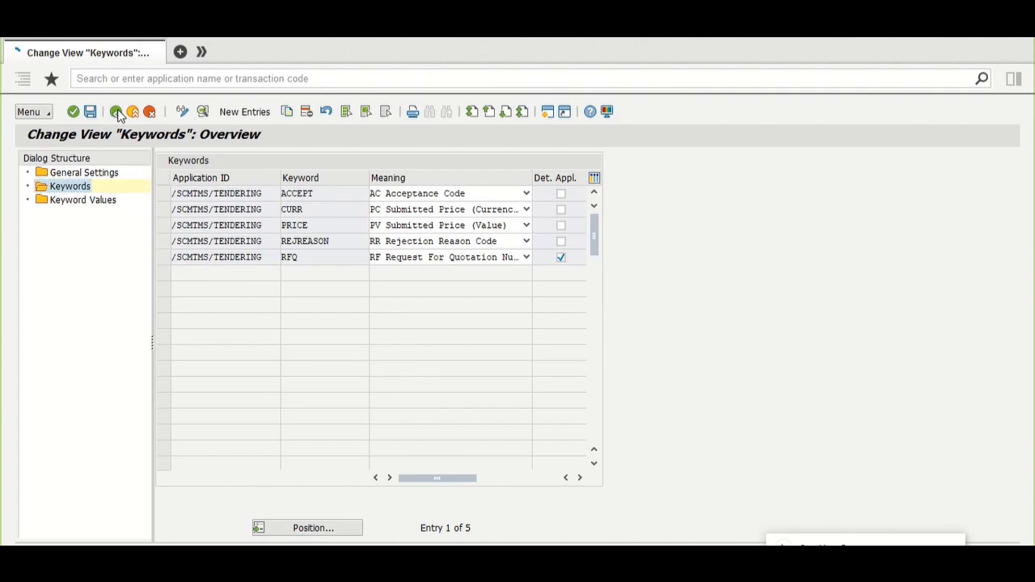
pyautogui.click(116, 113)
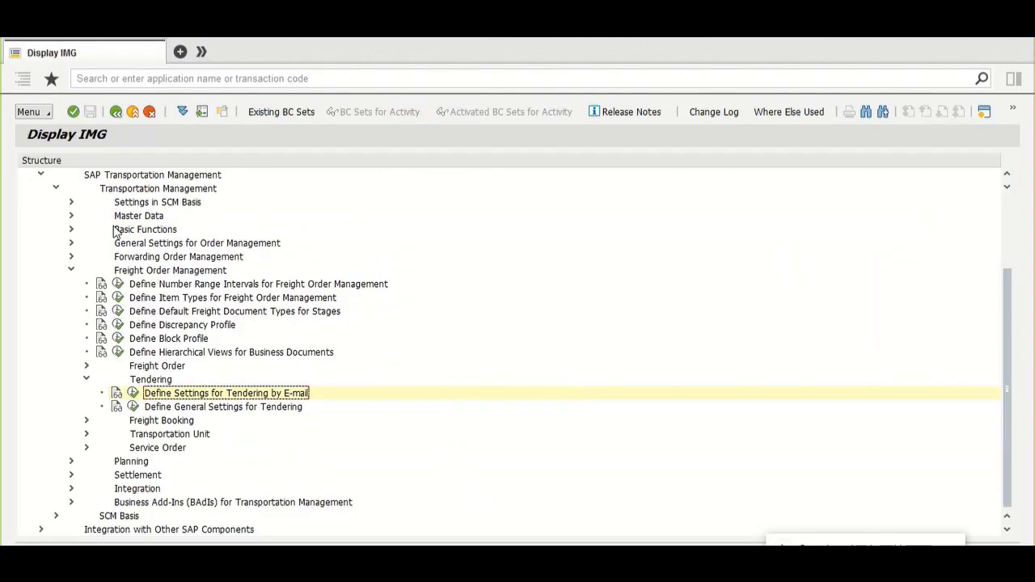
pyautogui.click(132, 407)
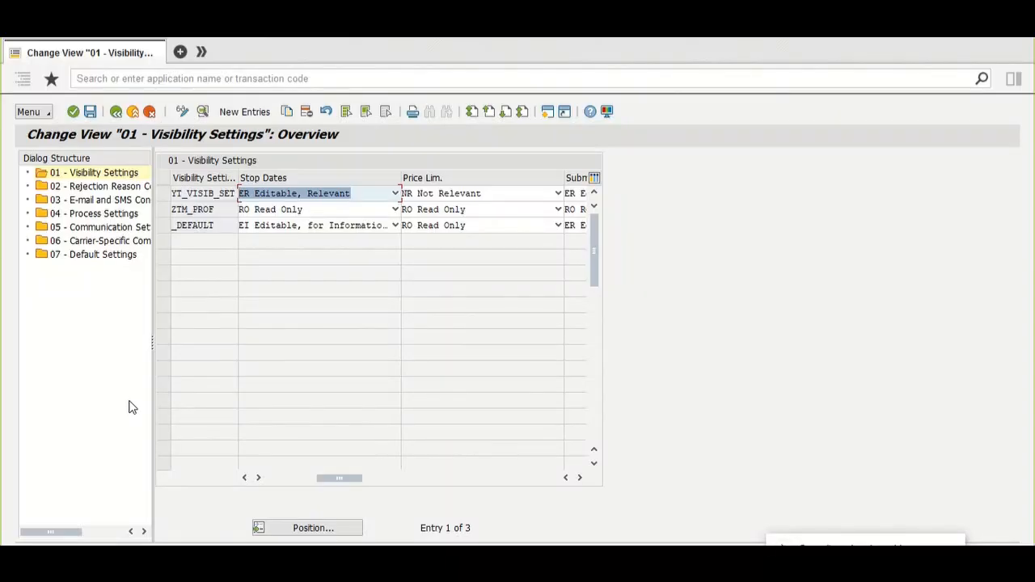
# - Open the SAP Reference IMG in a new session with /ospro
pyautogui.click(212, 78)
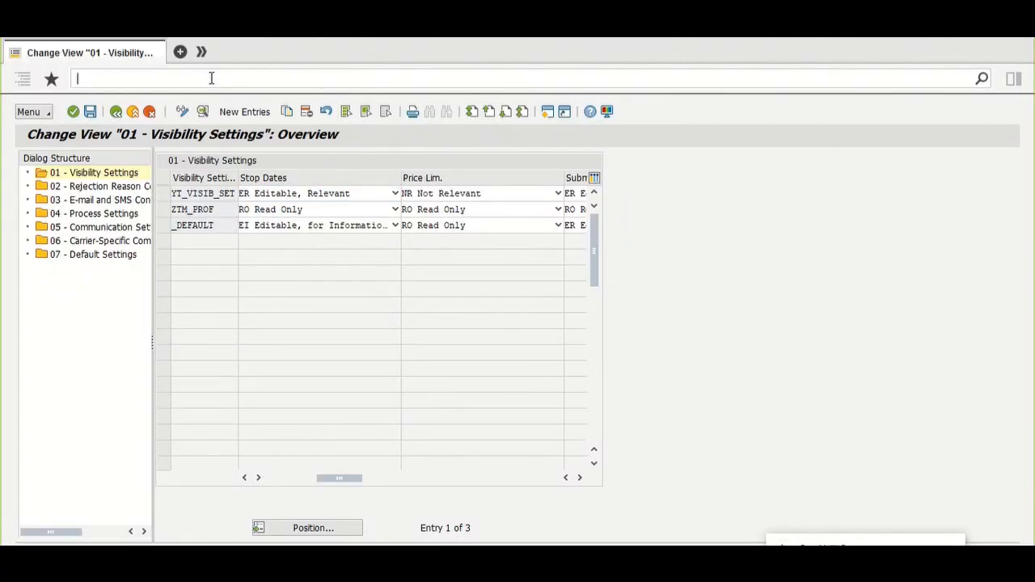
pyautogui.write('/ospro')
pyautogui.press('Return')
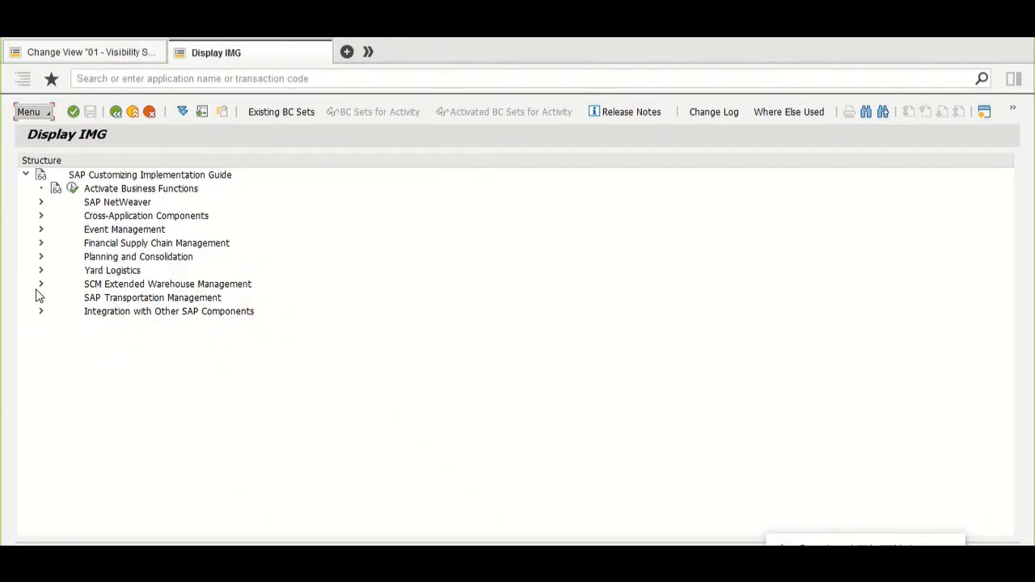
# - Open Define Freight Order Types under Transportation Management, Freight Order Management, Freight Order
pyautogui.click(41, 298)
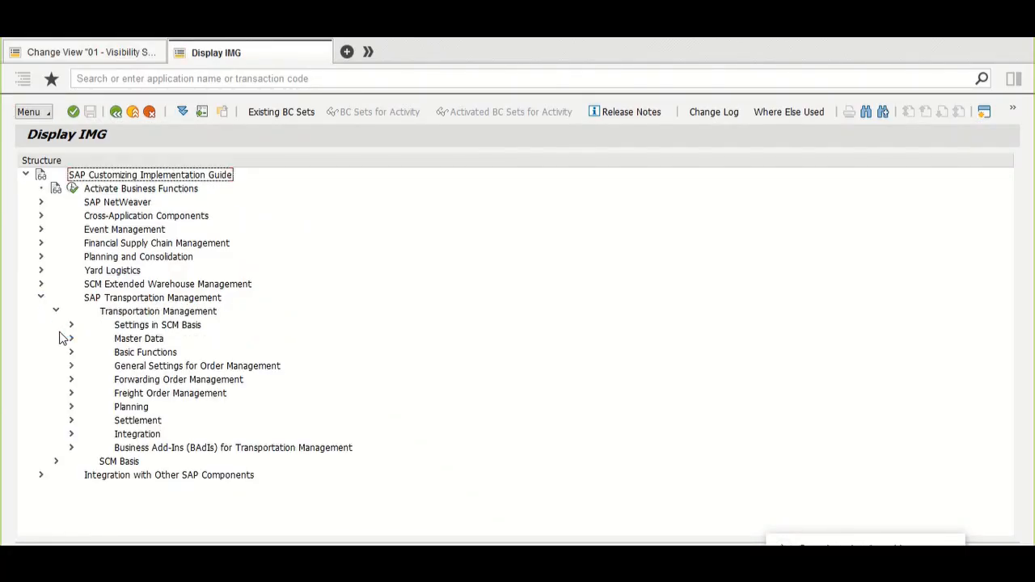
pyautogui.click(72, 394)
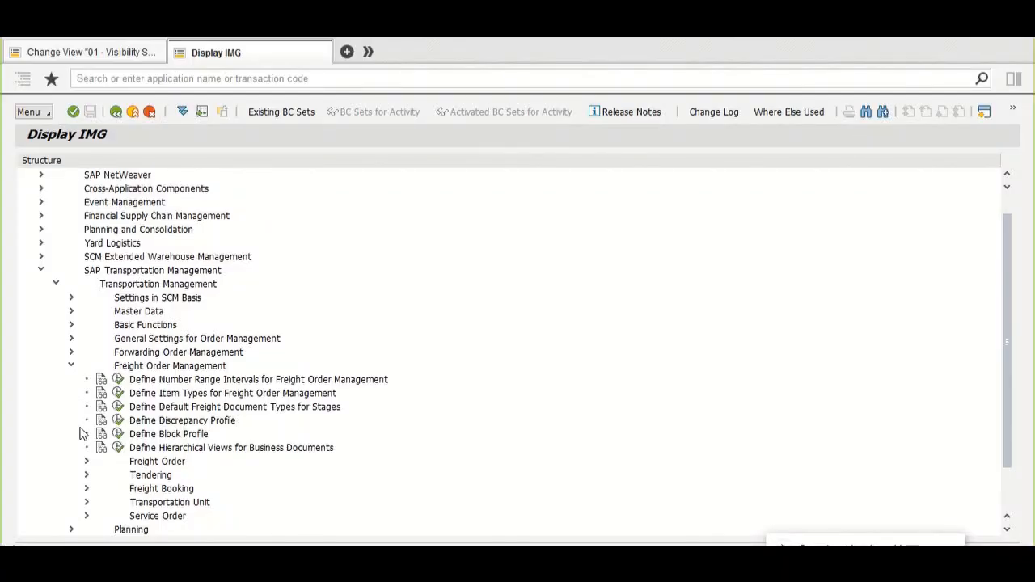
pyautogui.click(88, 462)
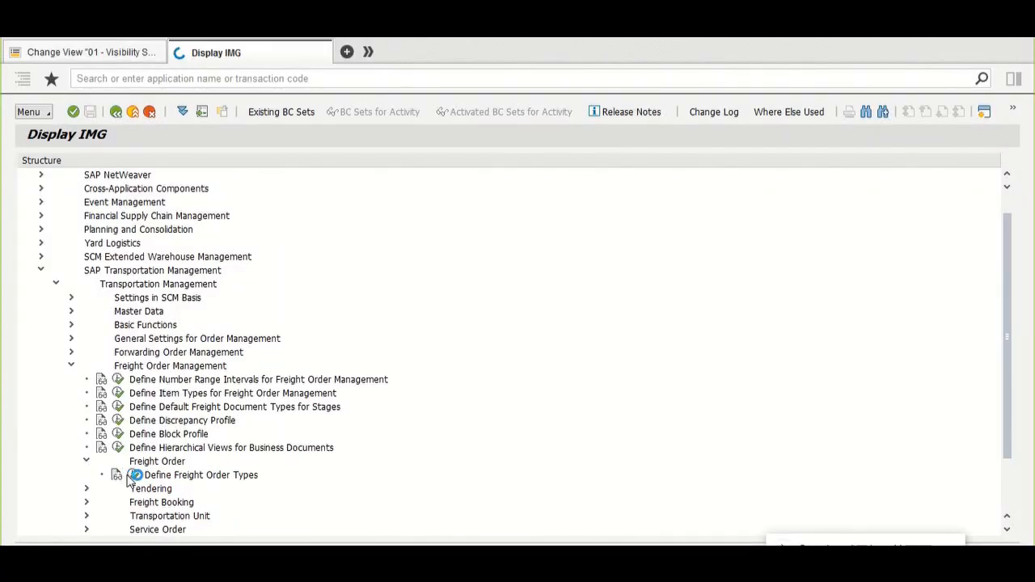
pyautogui.click(133, 477)
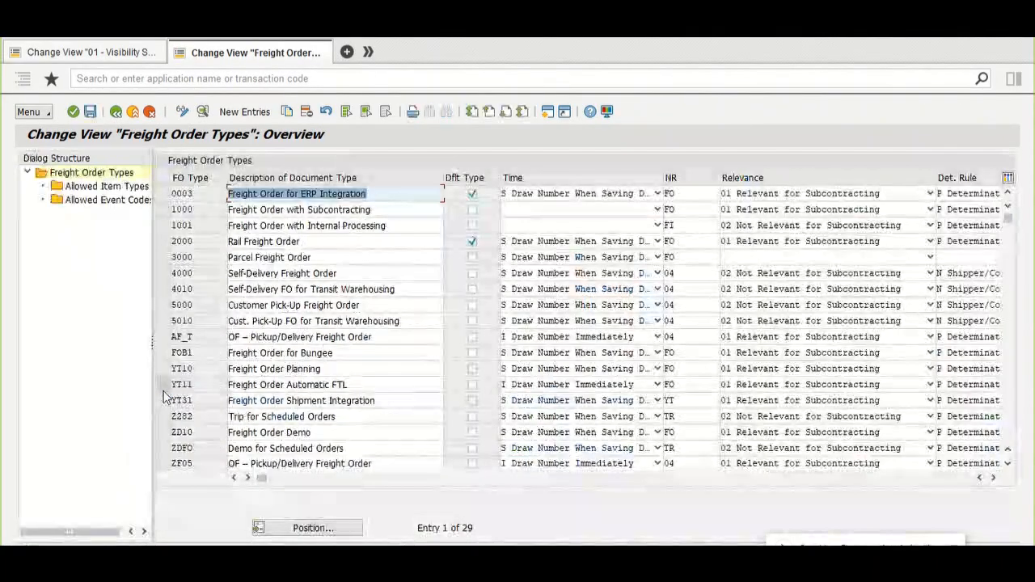
# - Open the details of freight order type ZD10 and examine its subcontracting option and Tendering Settings
pyautogui.click(195, 434)
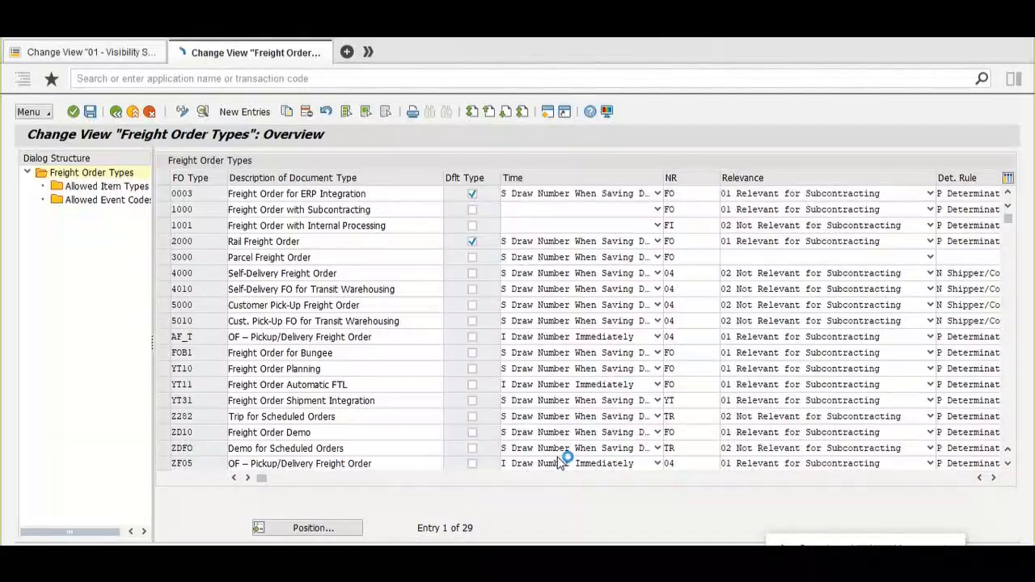
pyautogui.doubleClick(208, 429)
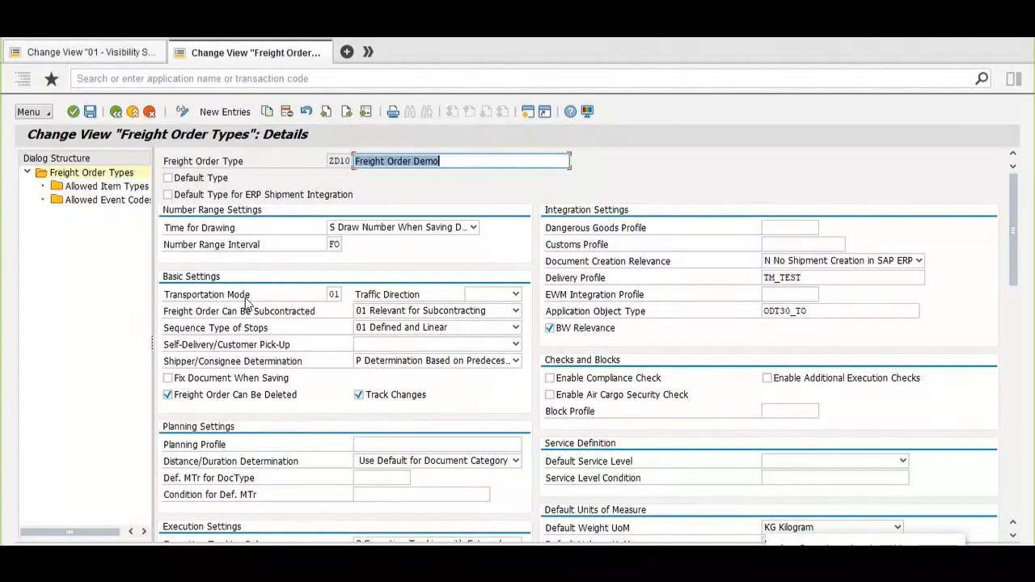
pyautogui.moveTo(165, 311); pyautogui.dragTo(353, 317)
pyautogui.click(354, 315)
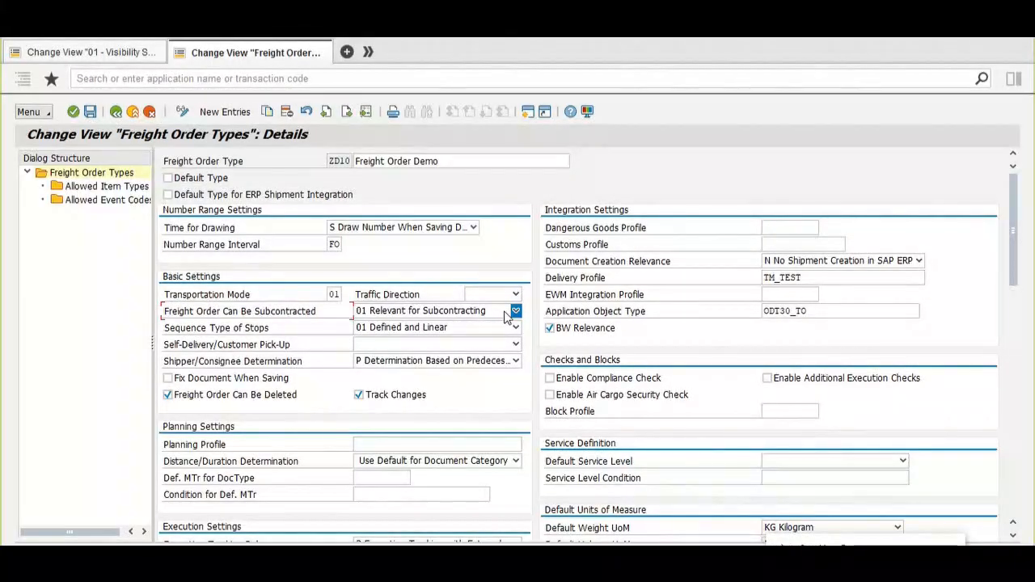
pyautogui.scroll(-2, 619, 342)
pyautogui.scroll(-10, 619, 342)
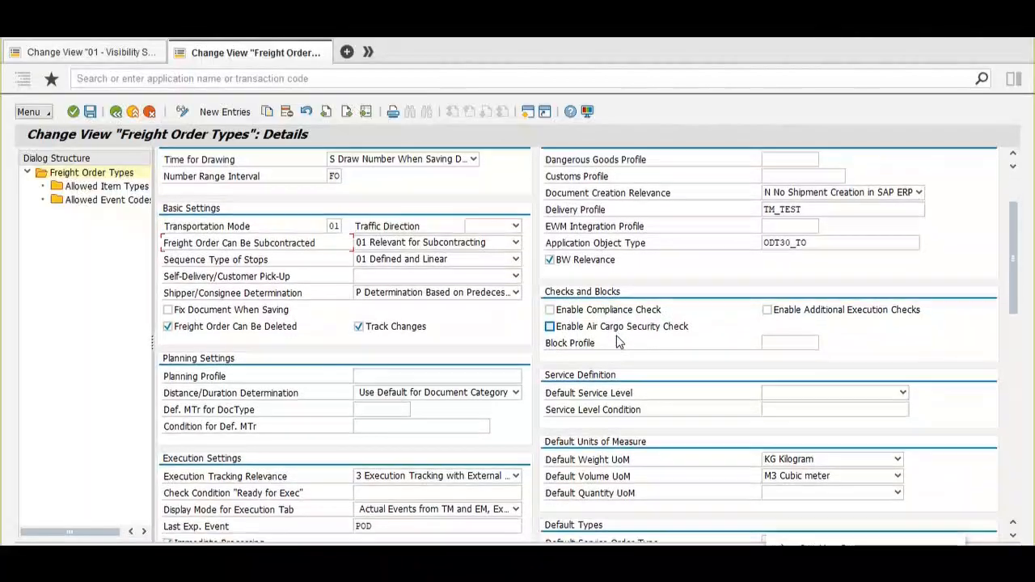
pyautogui.scroll(-6, 619, 342)
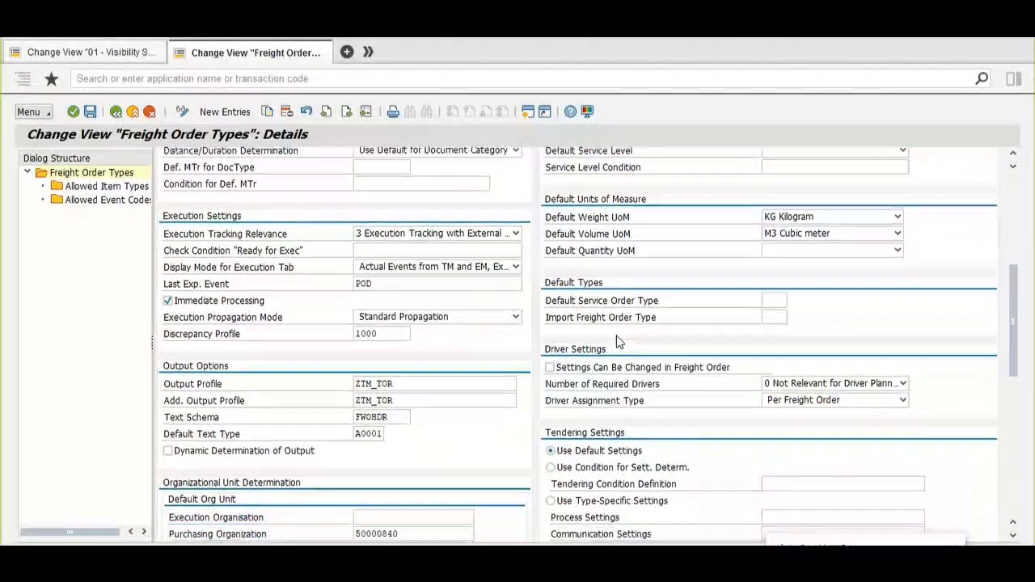
pyautogui.scroll(-1, 619, 342)
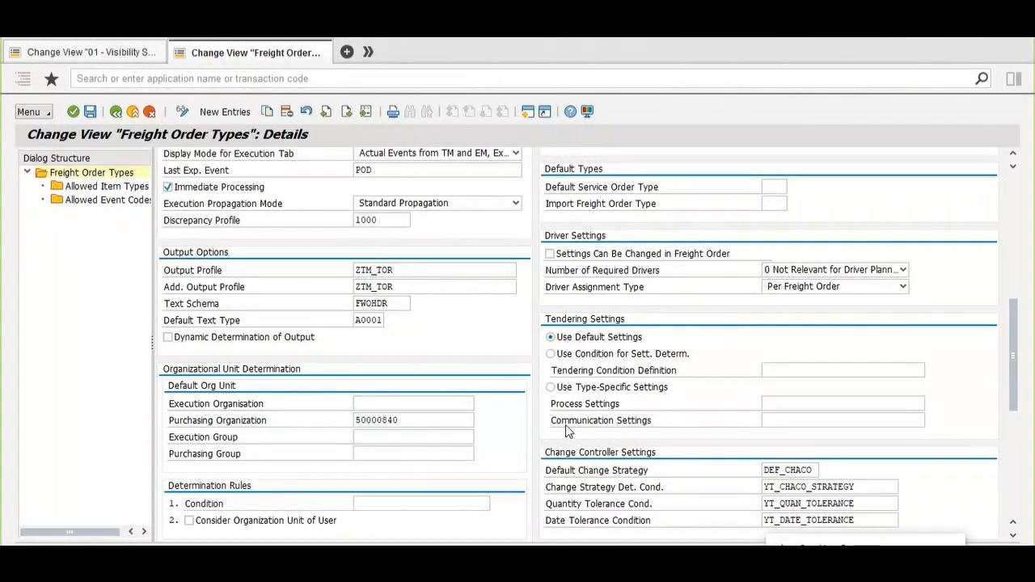
# - Return to the session with the general tendering settings and open the details of visibility settings profile ZTM_PROF
pyautogui.moveTo(564, 422); pyautogui.dragTo(686, 437)
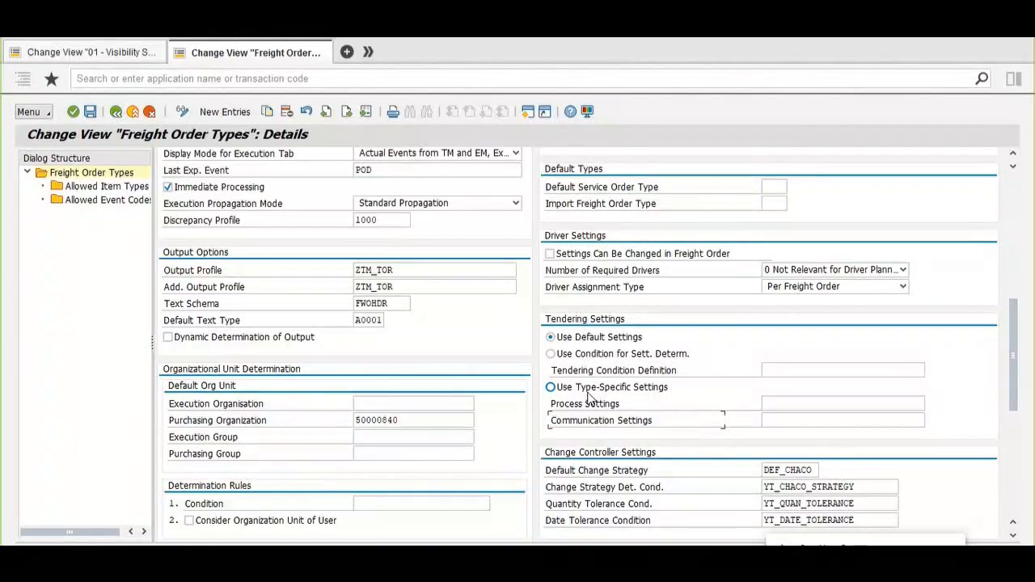
pyautogui.click(111, 52)
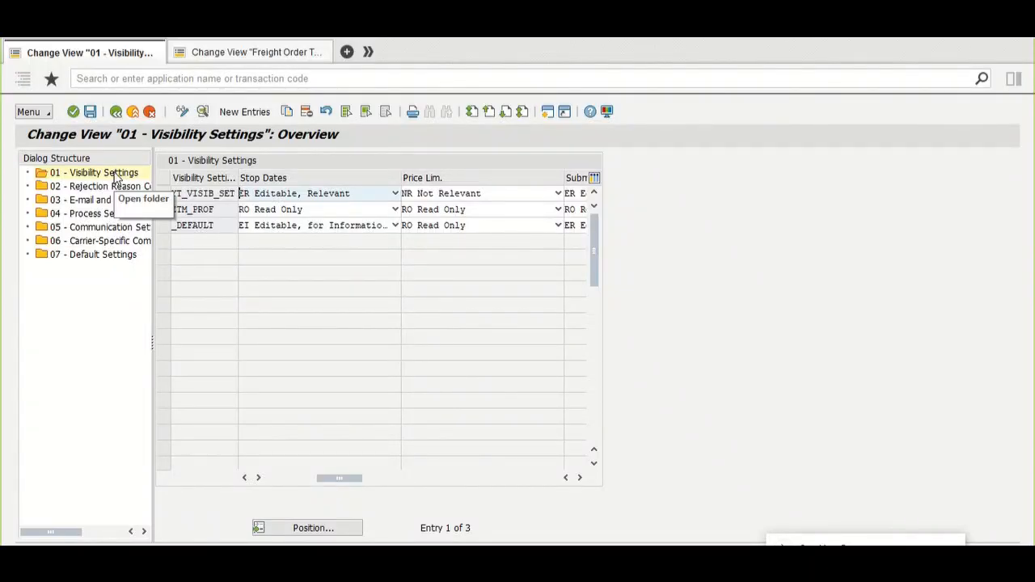
pyautogui.doubleClick(209, 209)
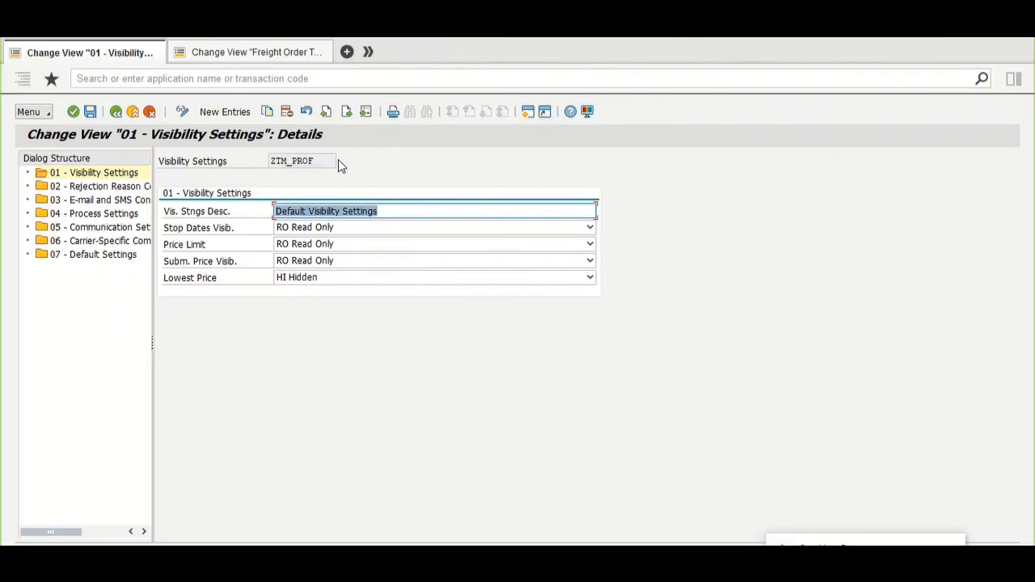
# - Examine the available options for Stop Dates Visib. in the ZTM_PROF visibility settings
pyautogui.moveTo(165, 230); pyautogui.dragTo(261, 236)
pyautogui.click(262, 237)
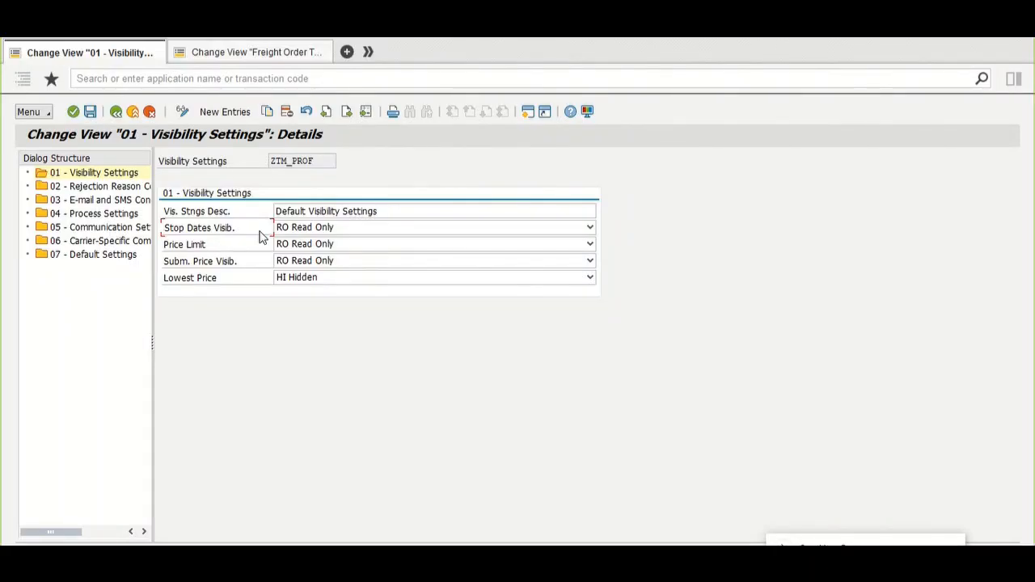
pyautogui.click(309, 233)
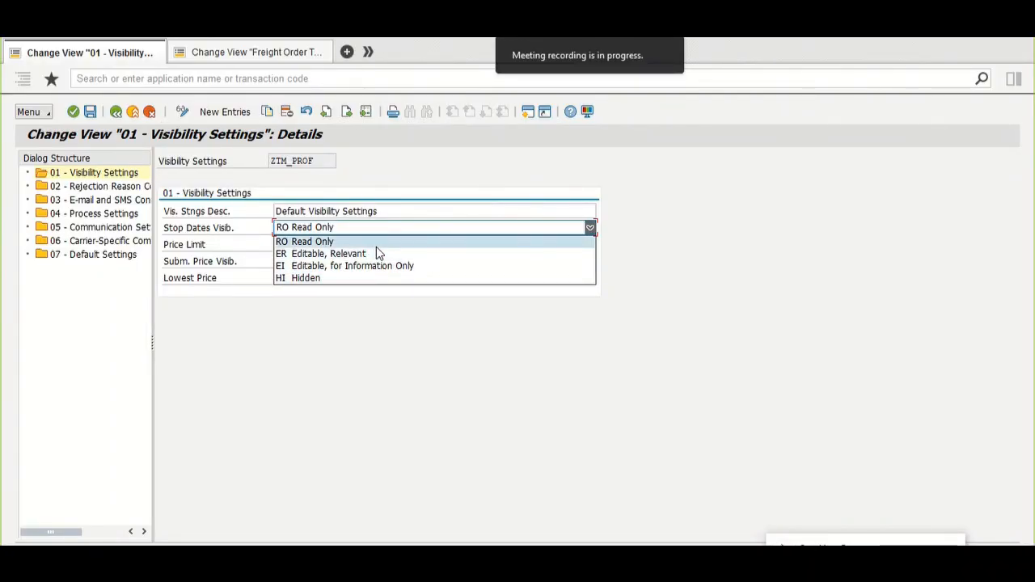
pyautogui.press('Escape')
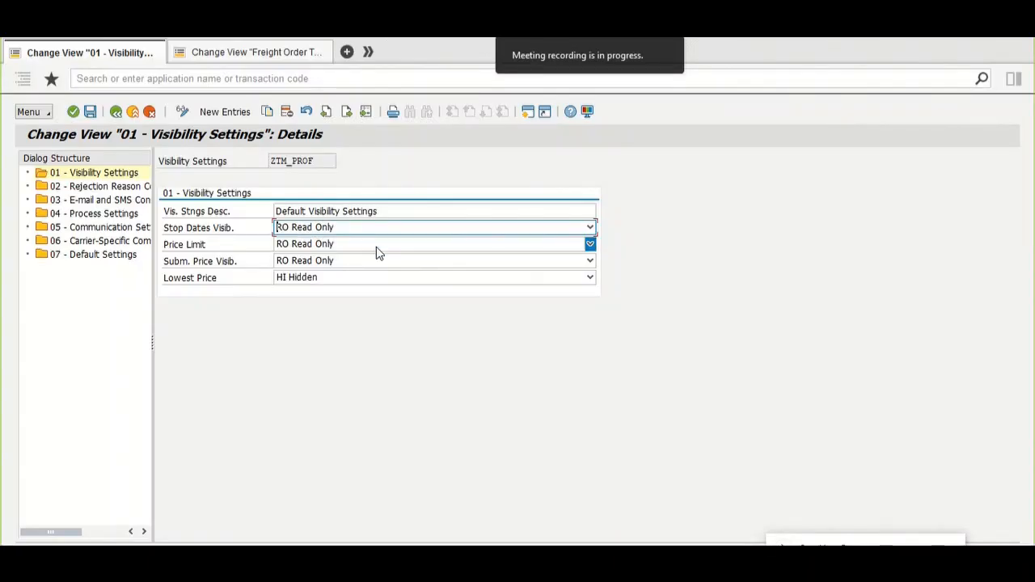
pyautogui.moveTo(164, 229); pyautogui.dragTo(260, 232)
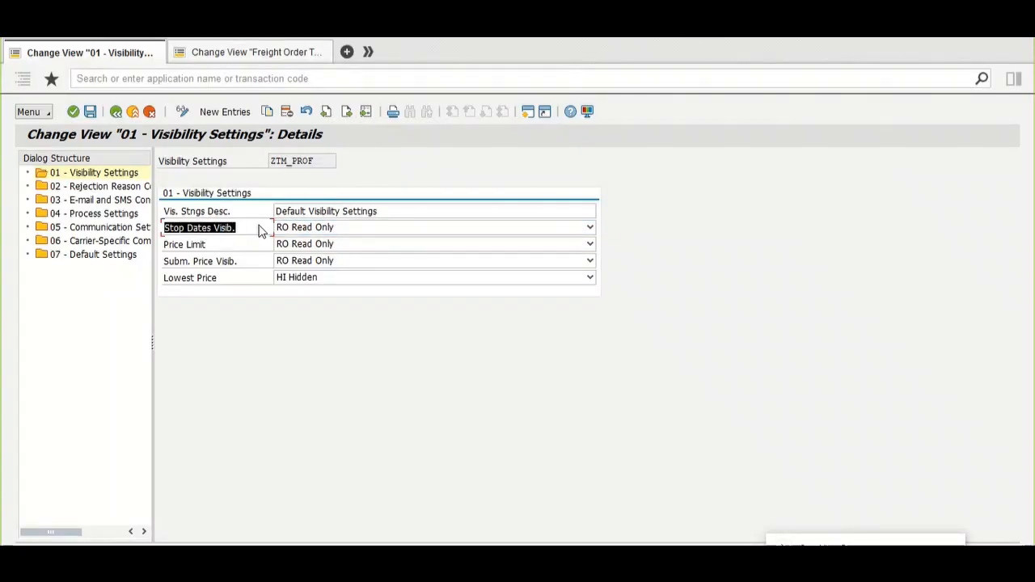
pyautogui.click(323, 160)
pyautogui.moveTo(324, 160); pyautogui.dragTo(271, 160)
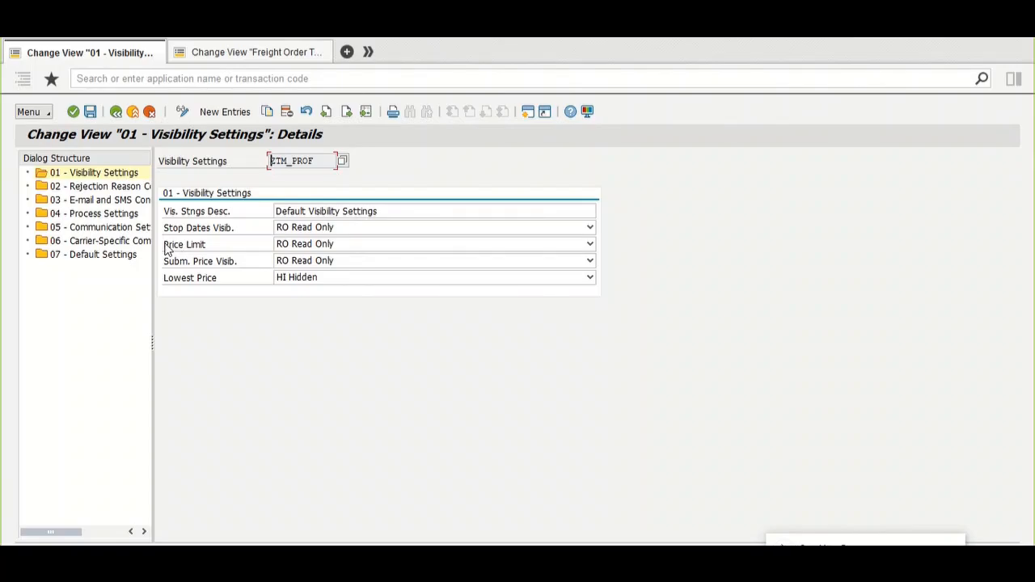
# - Examine the Price Limit options of ZTM_PROF and read the field's help on price limit visibility
pyautogui.moveTo(165, 245); pyautogui.dragTo(205, 244)
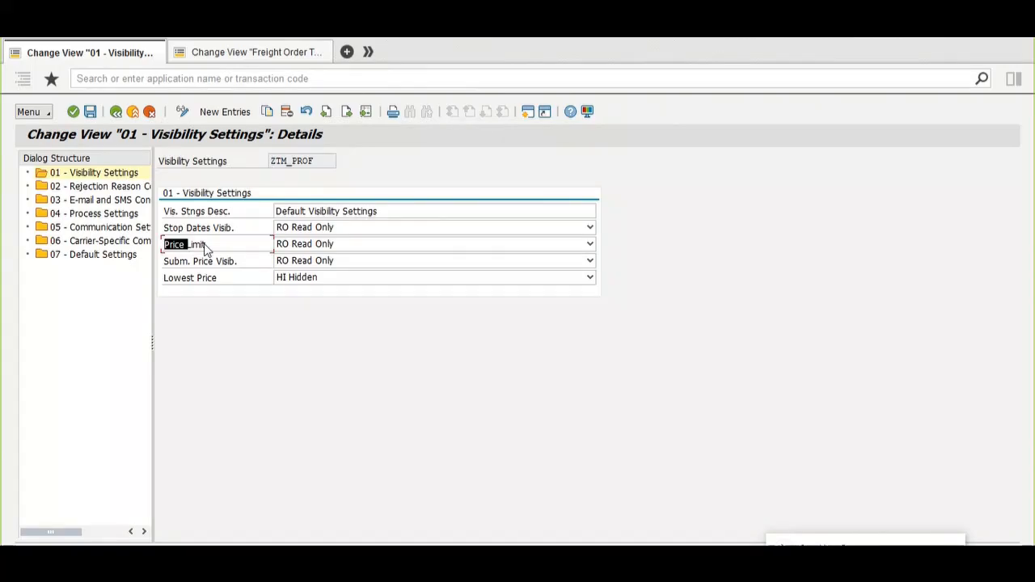
pyautogui.click(305, 246)
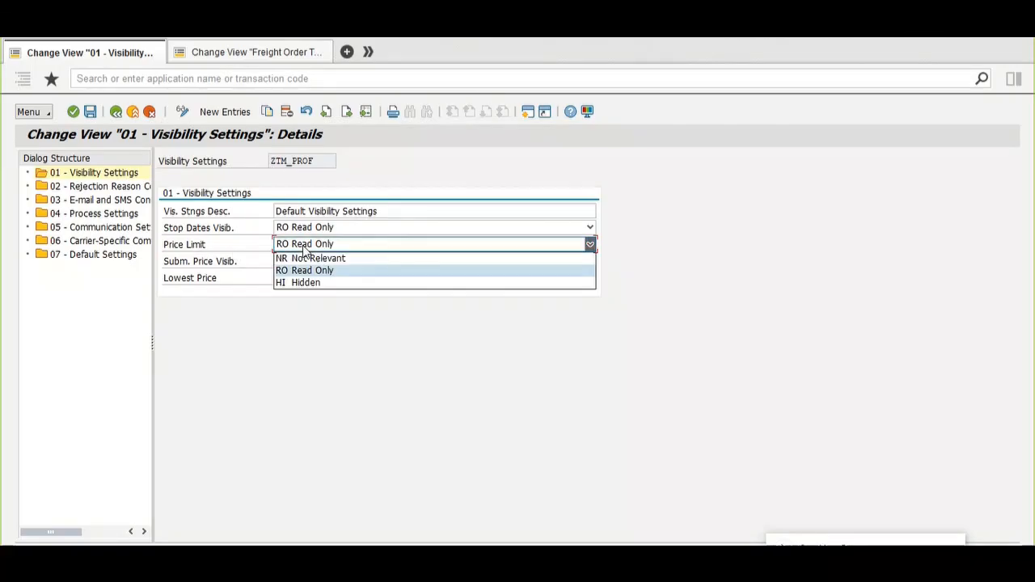
pyautogui.click(377, 272)
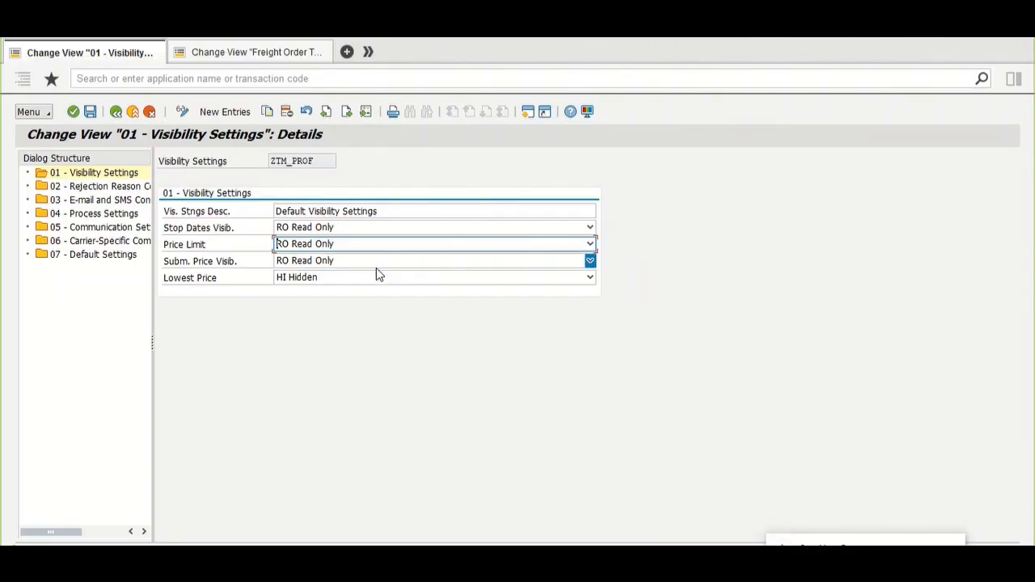
pyautogui.press('F1')
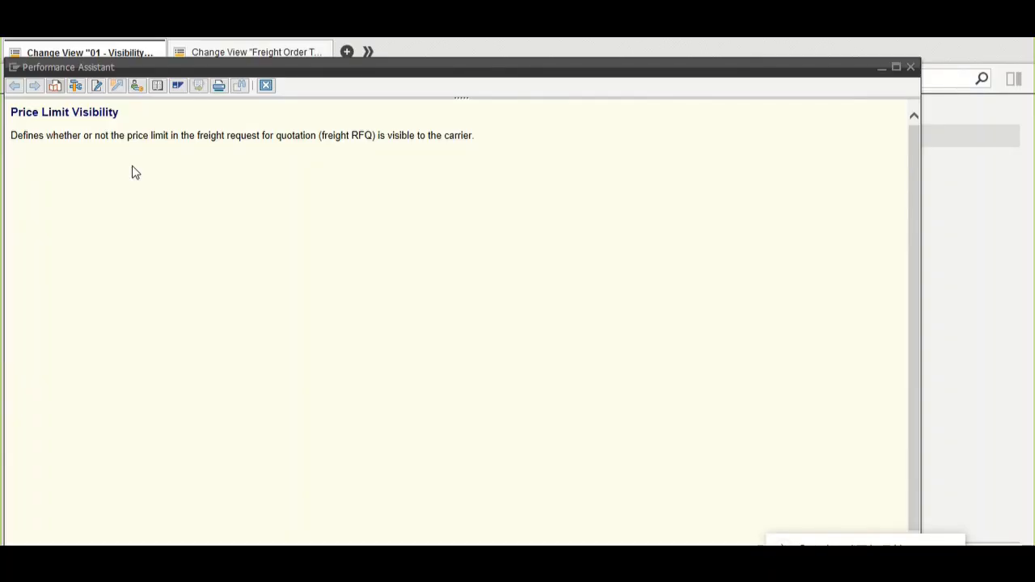
pyautogui.click(265, 86)
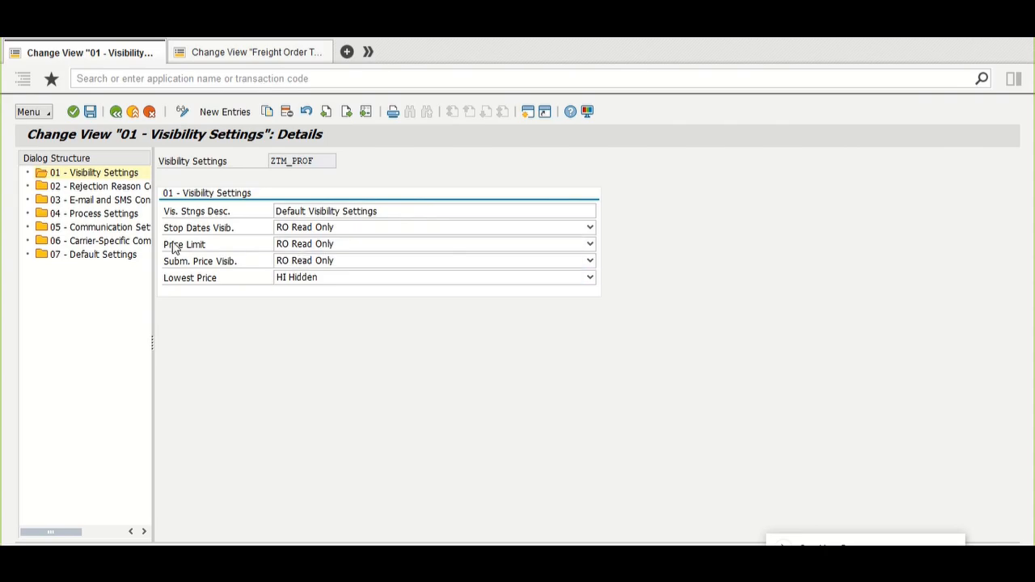
pyautogui.moveTo(166, 251); pyautogui.dragTo(254, 246)
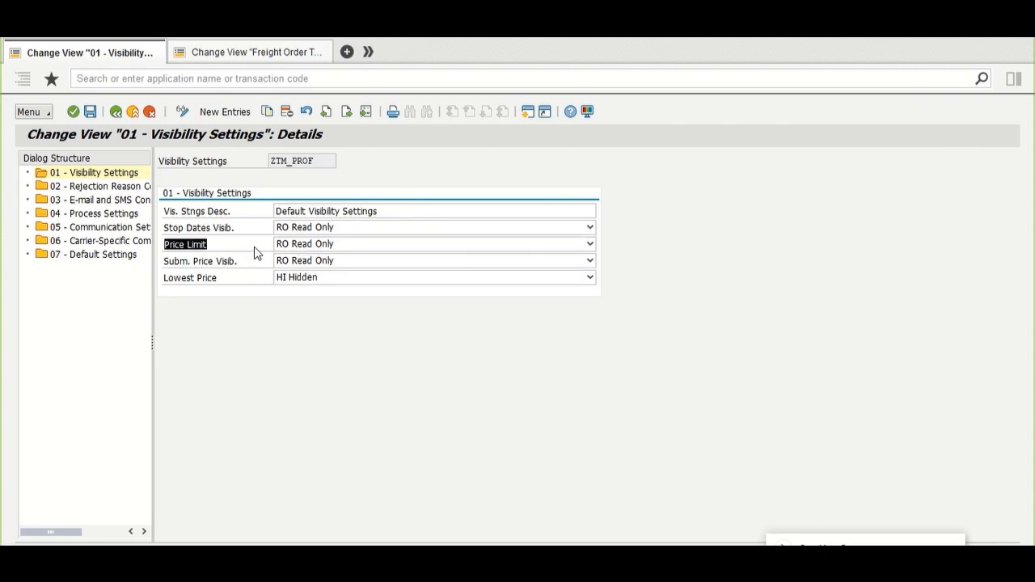
pyautogui.click(317, 244)
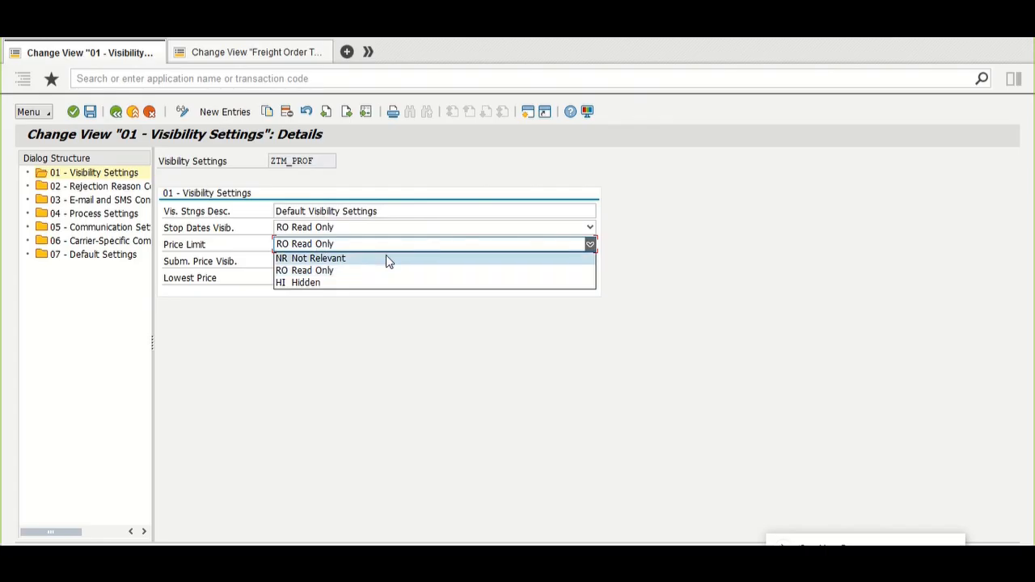
pyautogui.click(378, 277)
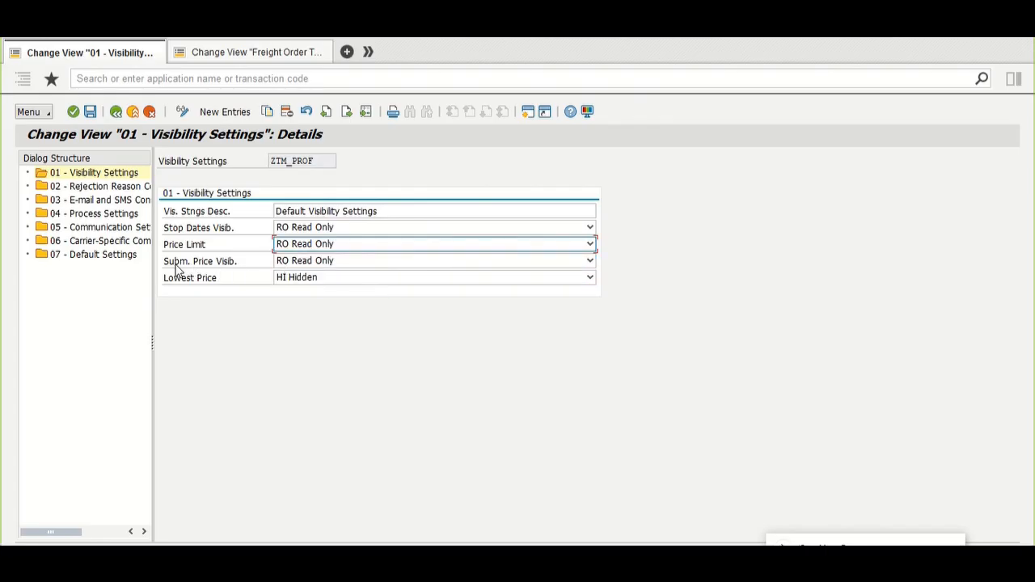
# - Compare the Price Limit and Subm. Price Visib. options and set Subm. Price Visib. to ER Editable, Relevant
pyautogui.click(308, 262)
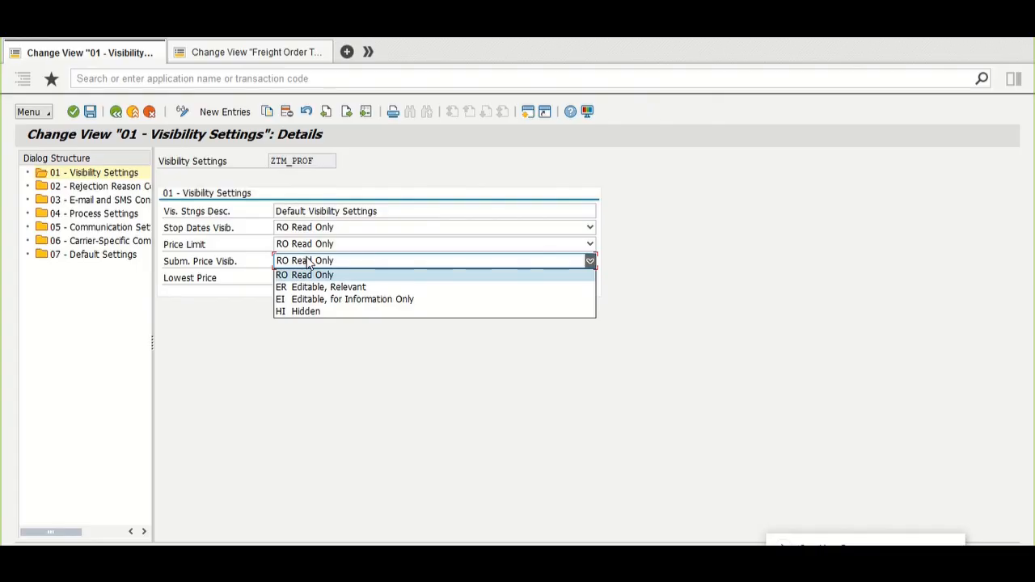
pyautogui.click(308, 258)
pyautogui.click(308, 246)
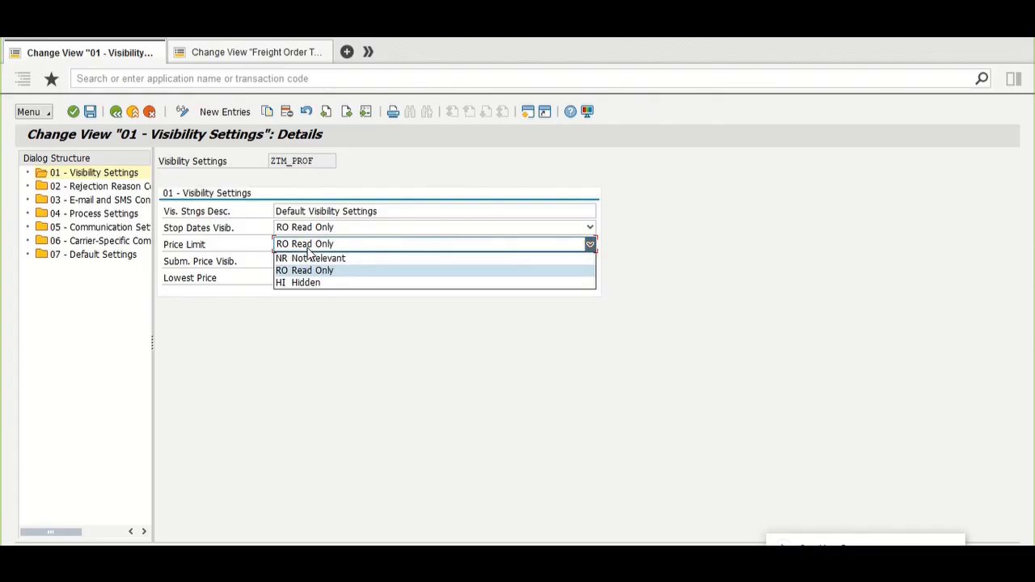
pyautogui.click(222, 266)
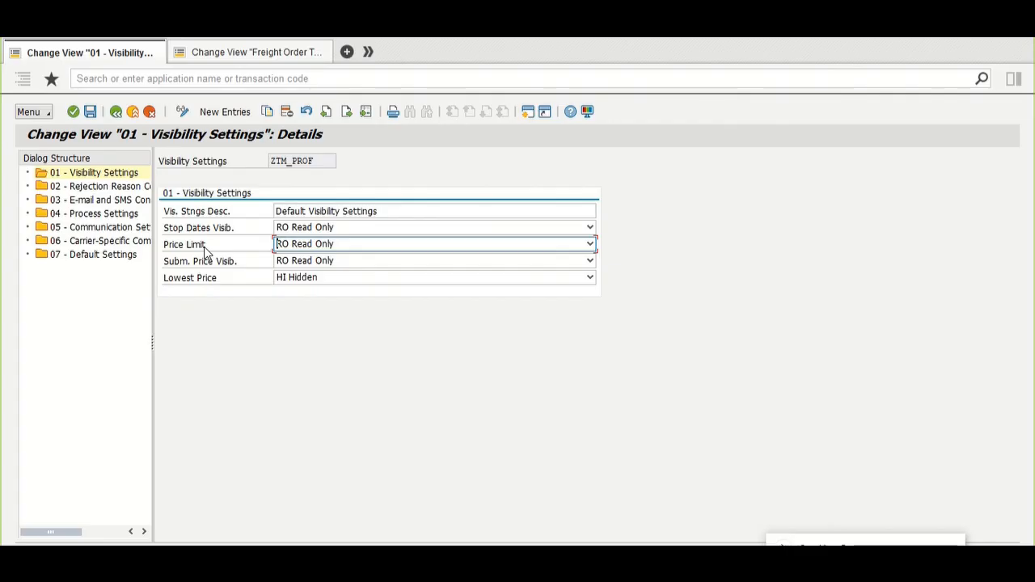
pyautogui.click(310, 261)
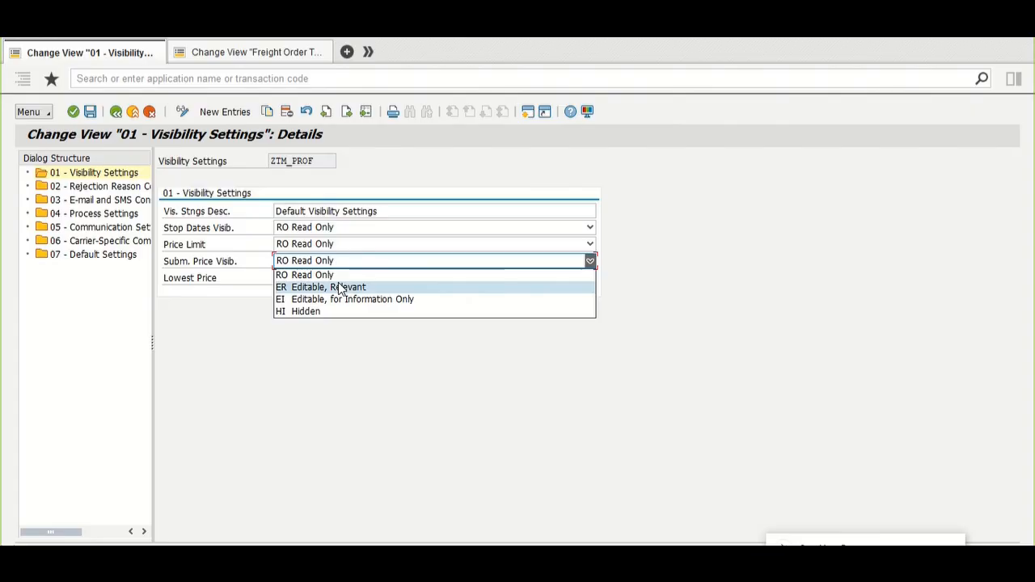
pyautogui.click(340, 288)
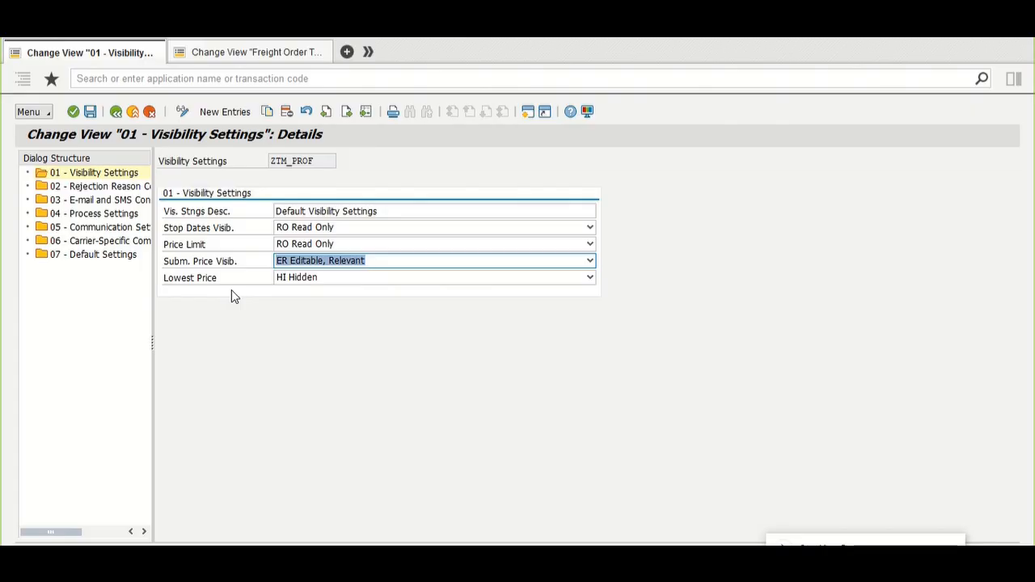
# - Read the help for Lowest Price, set it to RO Read Only, and save to the TM Training demo customizing request
pyautogui.click(206, 280)
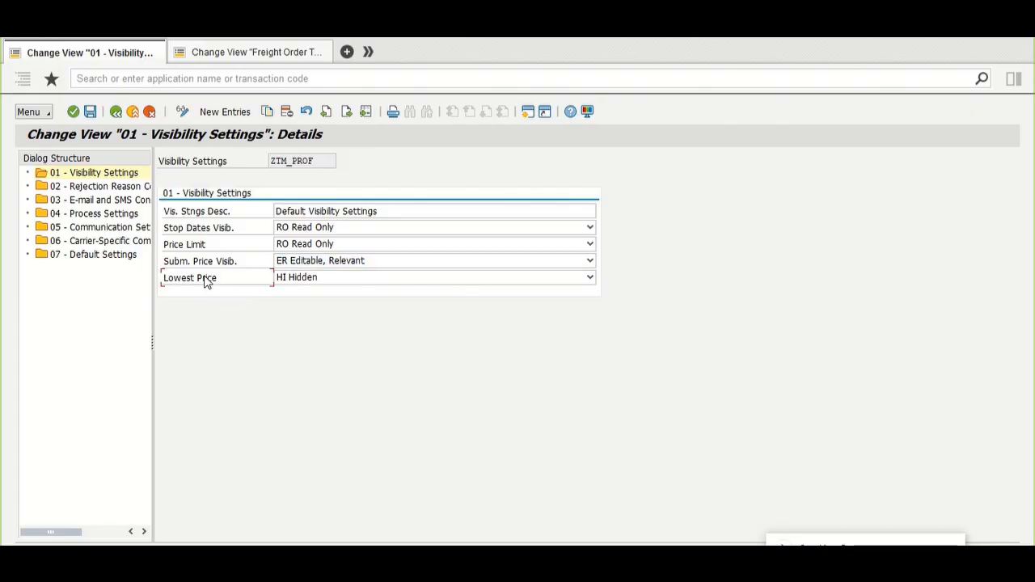
pyautogui.press('F1')
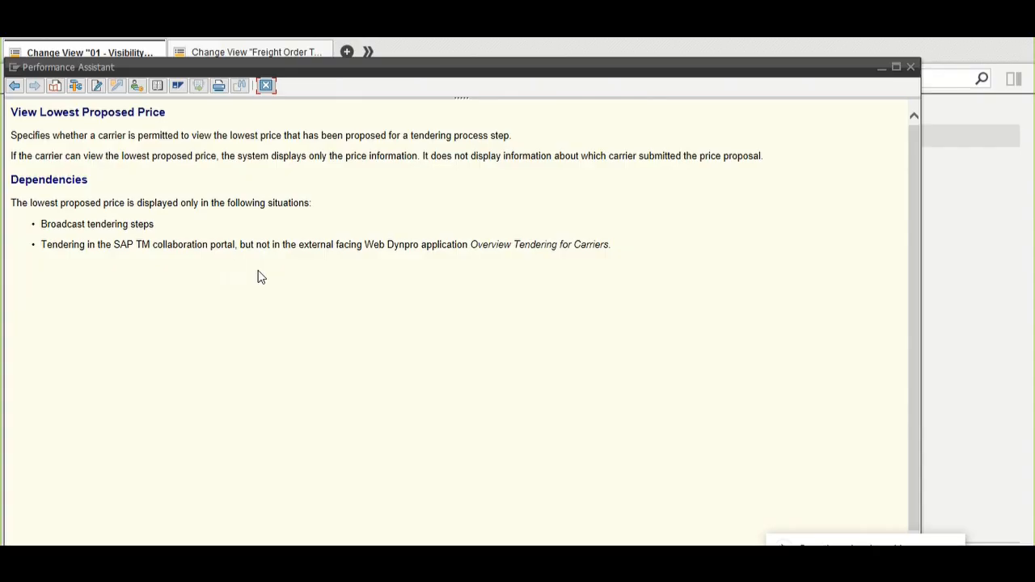
pyautogui.click(267, 86)
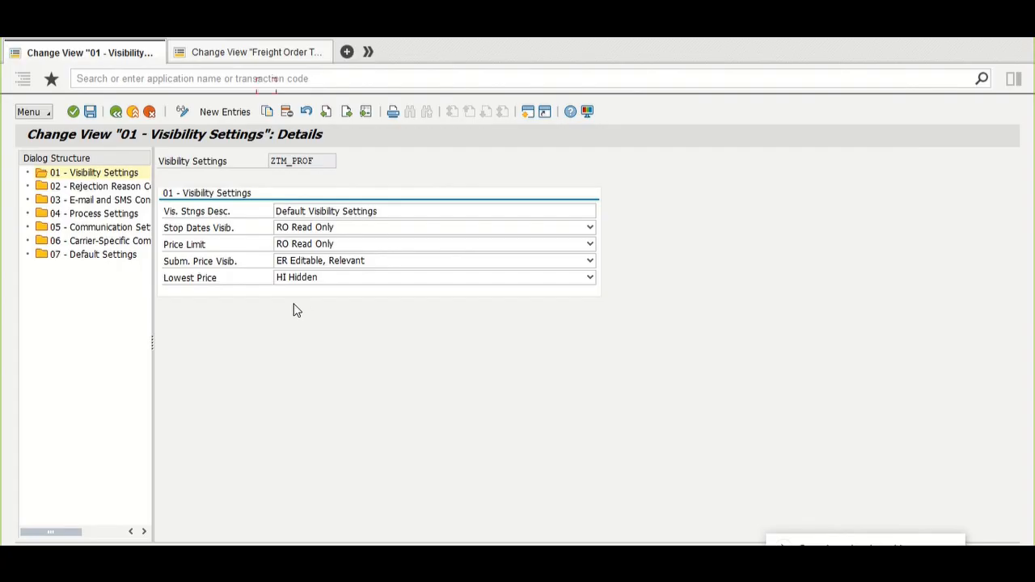
pyautogui.click(296, 282)
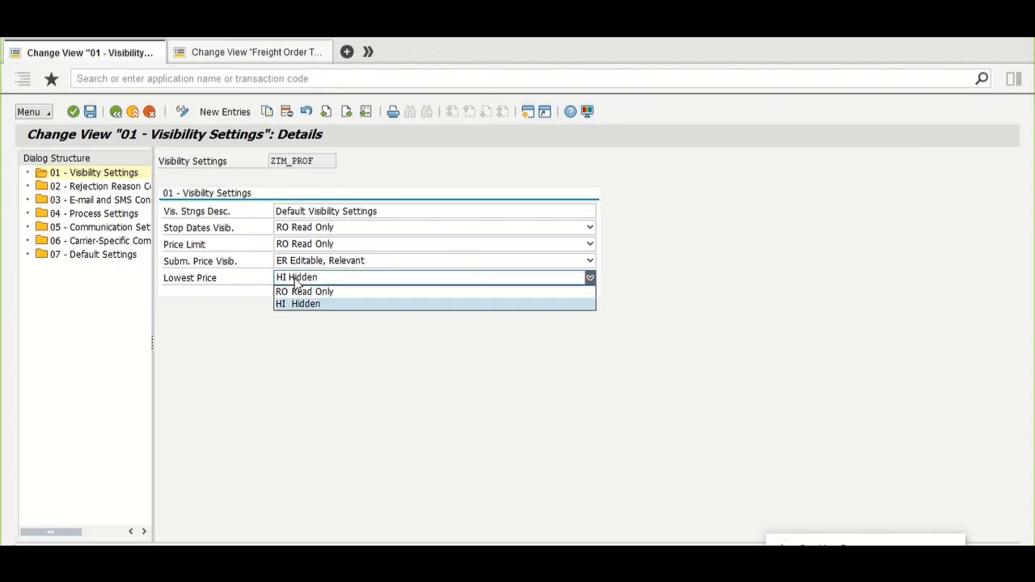
pyautogui.click(304, 292)
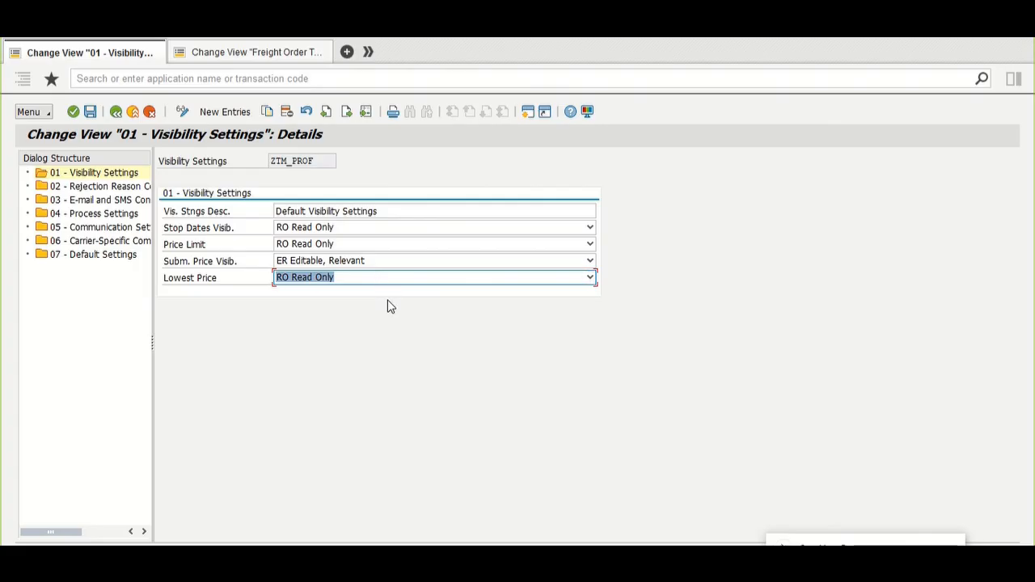
pyautogui.click(205, 282)
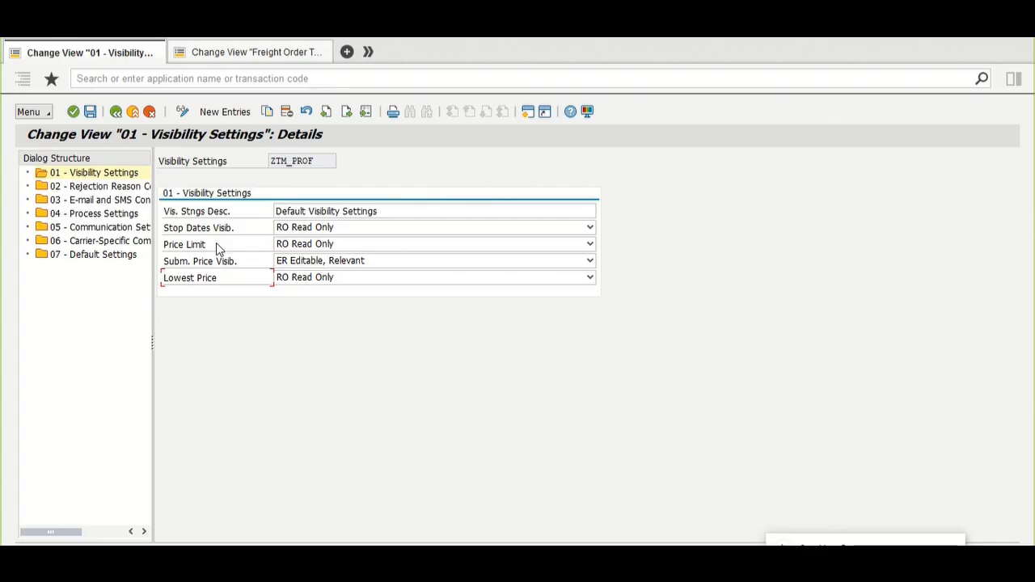
pyautogui.click(90, 111)
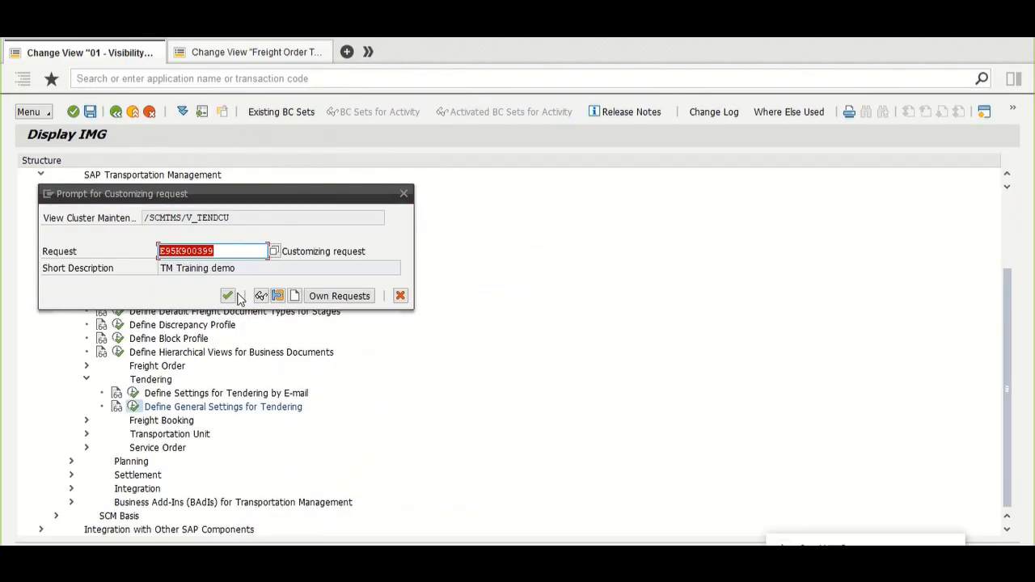
pyautogui.click(227, 296)
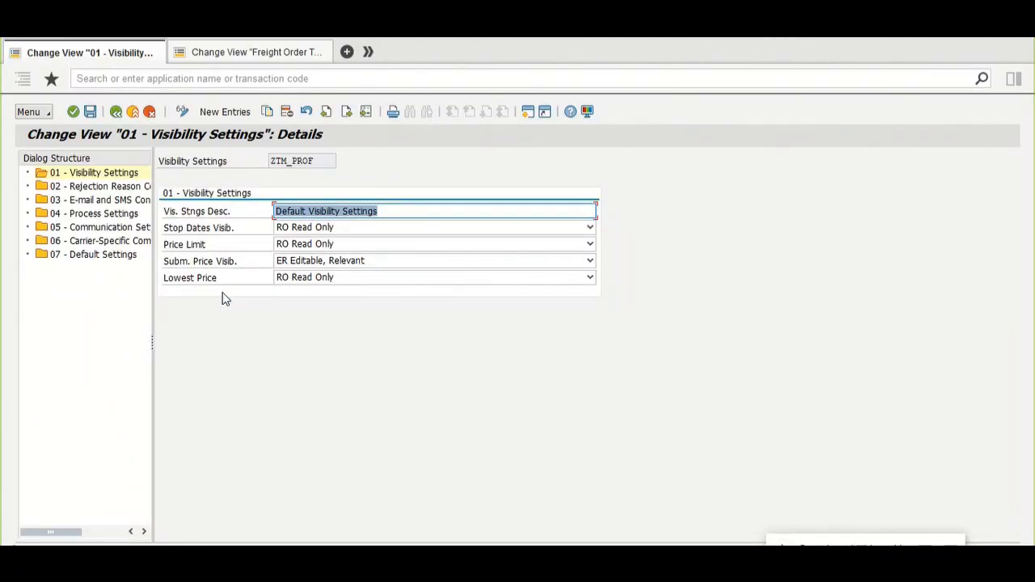
# - Open 02 - Rejection Reason Codes and review the defined reason codes and their descriptions
pyautogui.doubleClick(118, 191)
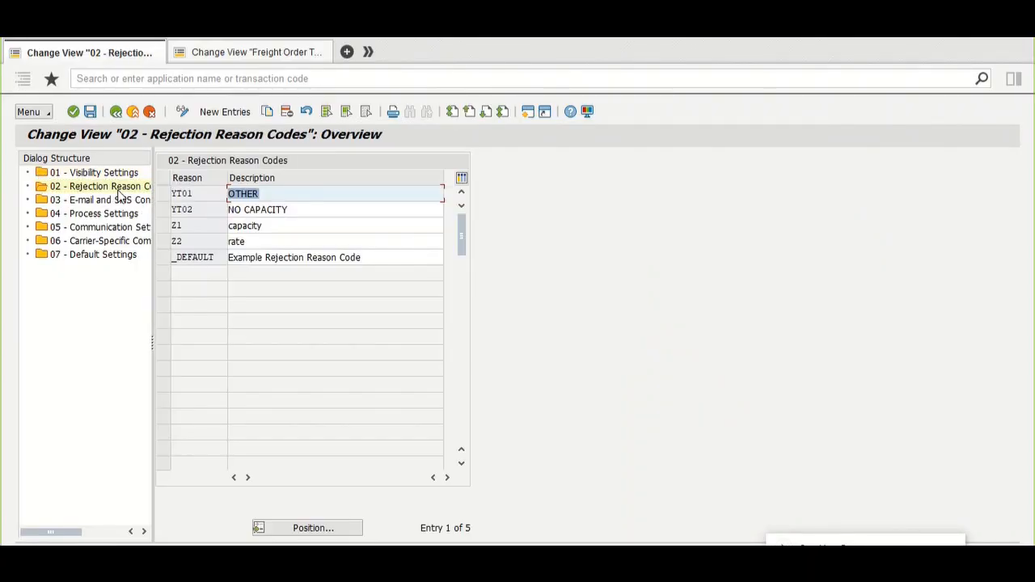
pyautogui.click(193, 209)
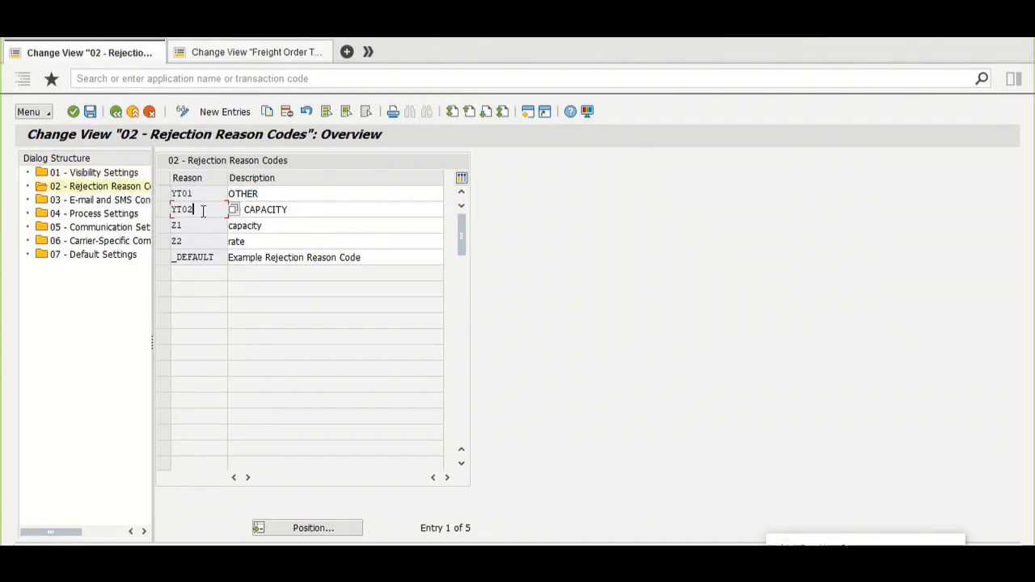
pyautogui.click(310, 213)
pyautogui.press('Down')
pyautogui.press('Down')
pyautogui.press('Down')
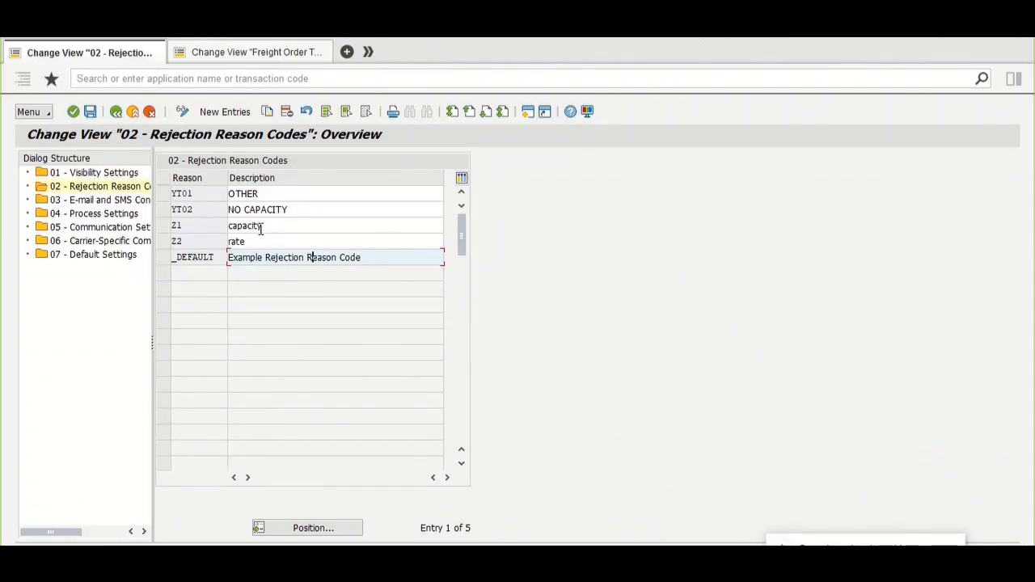
# - Open 03 - E-mail and SMS Content and examine the e-mail body document assigned for Canceled Tendering
pyautogui.click(123, 204)
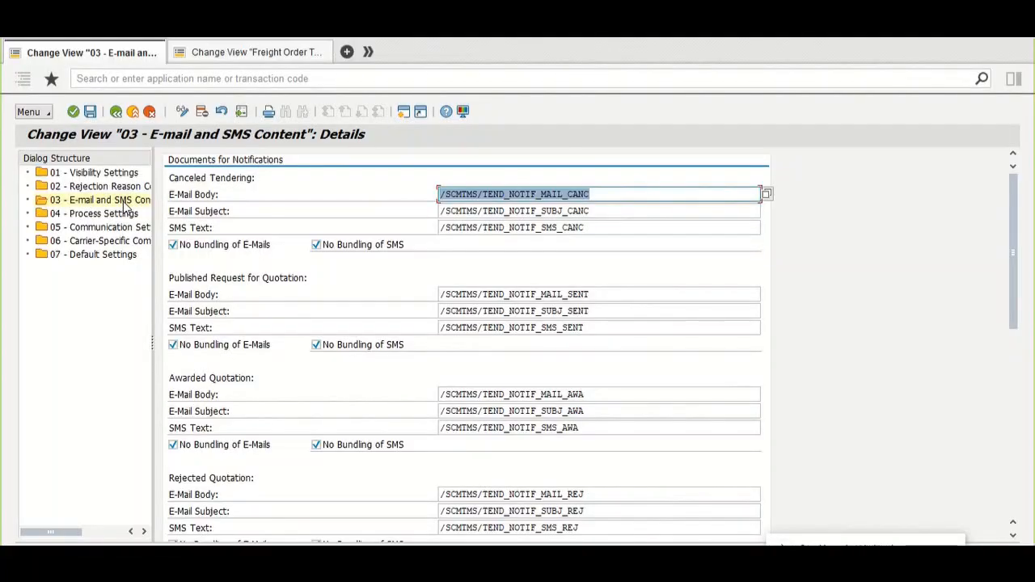
pyautogui.moveTo(170, 178); pyautogui.dragTo(275, 185)
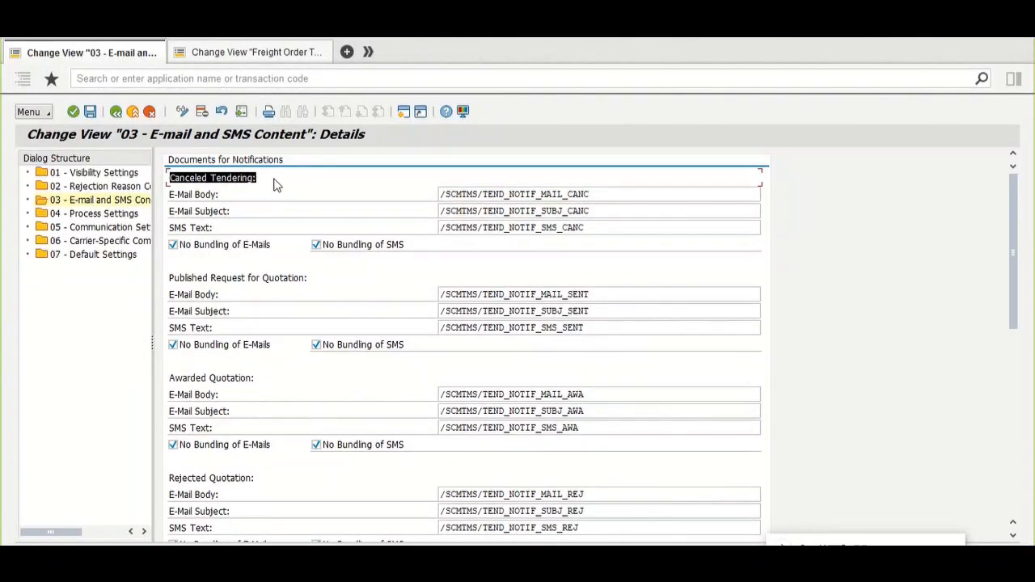
pyautogui.click(548, 193)
pyautogui.moveTo(588, 195); pyautogui.dragTo(431, 197)
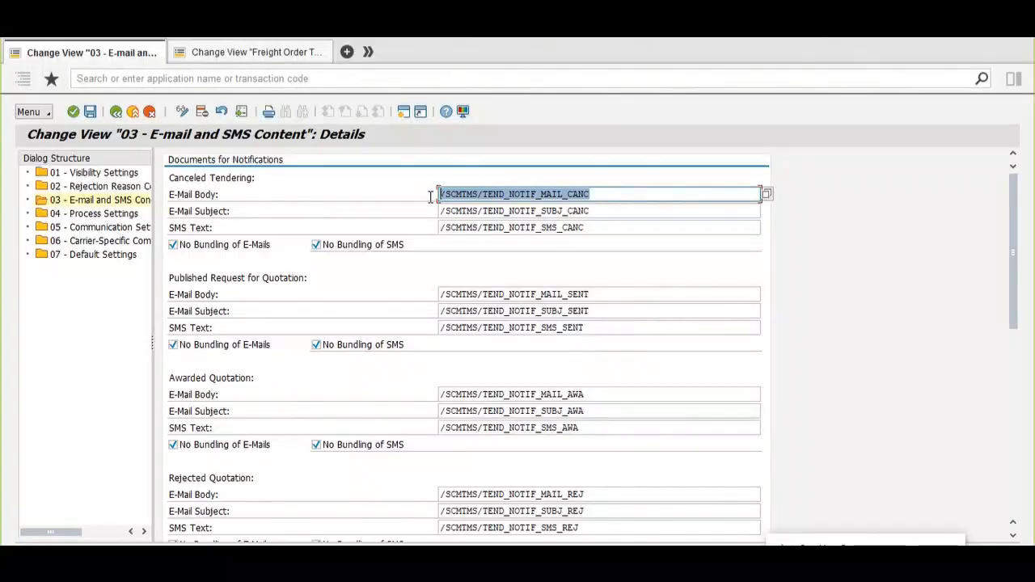
# - Review the e-mail subject and SMS text documents assigned for Canceled Tendering
pyautogui.click(440, 196)
pyautogui.click(605, 210)
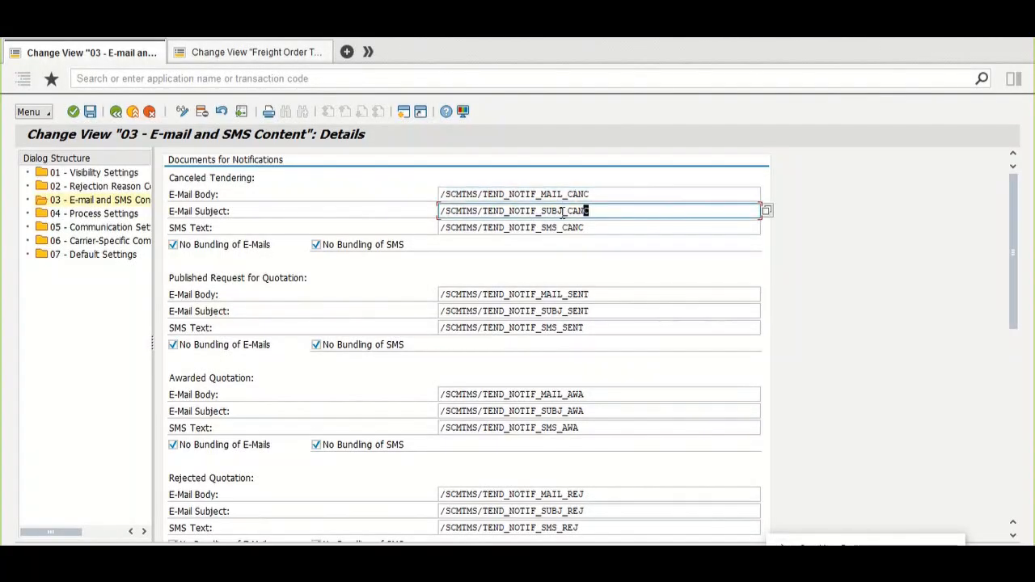
pyautogui.moveTo(606, 210); pyautogui.dragTo(412, 221)
pyautogui.moveTo(597, 227); pyautogui.dragTo(435, 245)
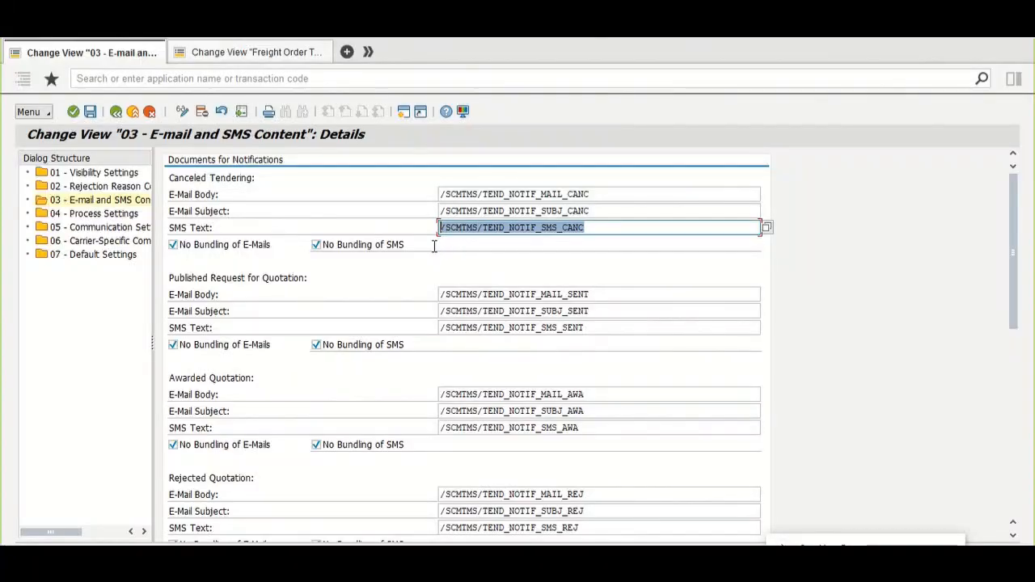
pyautogui.click(433, 245)
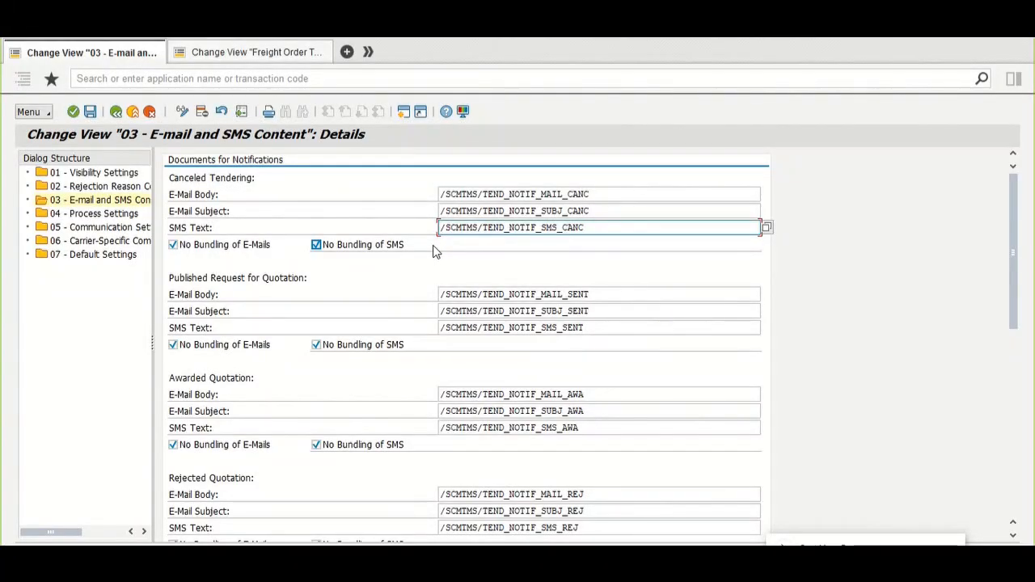
pyautogui.moveTo(170, 179); pyautogui.dragTo(293, 185)
pyautogui.click(293, 186)
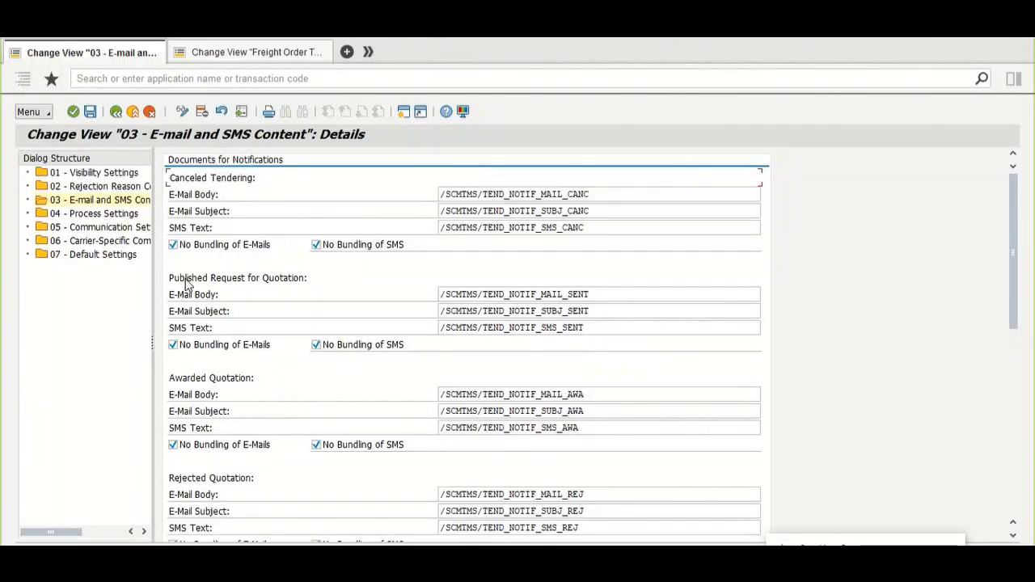
# - Examine the e-mail body, e-mail subject and SMS text documents assigned for Published Request for Quotation
pyautogui.moveTo(176, 283); pyautogui.dragTo(342, 291)
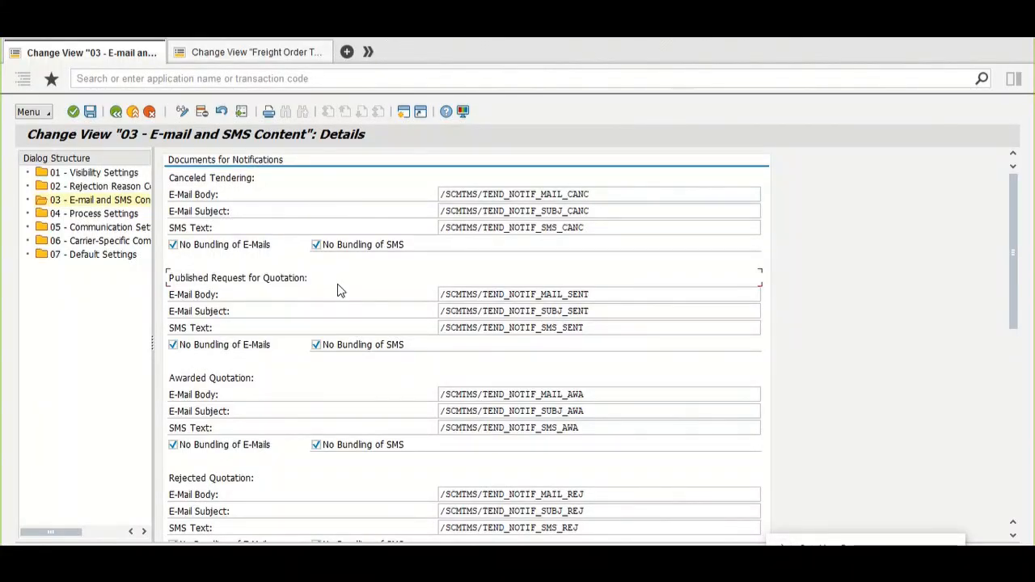
pyautogui.click(558, 296)
pyautogui.click(569, 311)
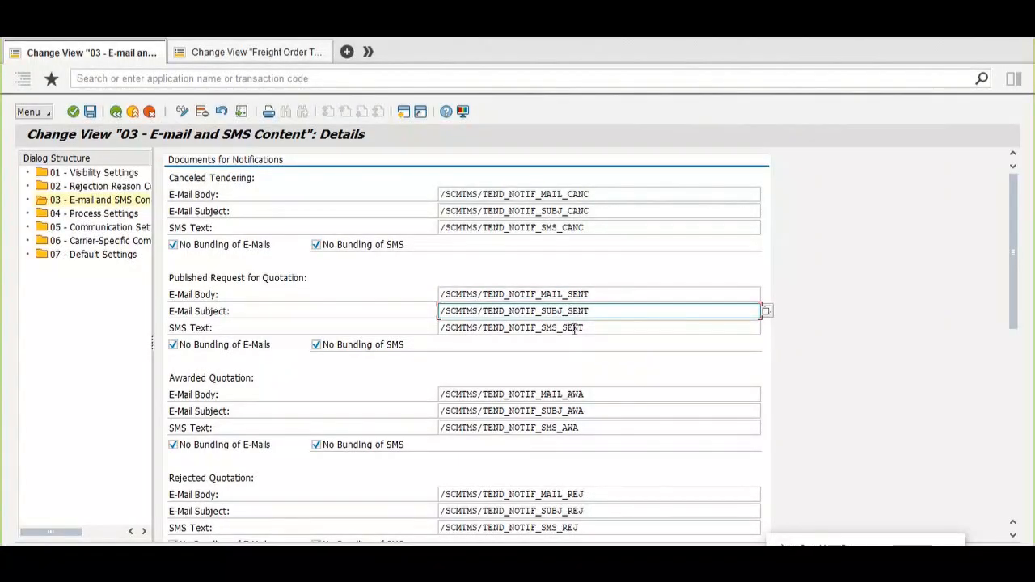
pyautogui.click(573, 328)
pyautogui.click(597, 312)
pyautogui.moveTo(596, 297); pyautogui.dragTo(419, 305)
pyautogui.click(598, 308)
pyautogui.moveTo(598, 309); pyautogui.dragTo(445, 307)
pyautogui.click(445, 308)
# - Open the SAPscript text search for the Published Request for Quotation e-mail subject, cancel it, and recheck the assigned document
pyautogui.doubleClick(571, 311)
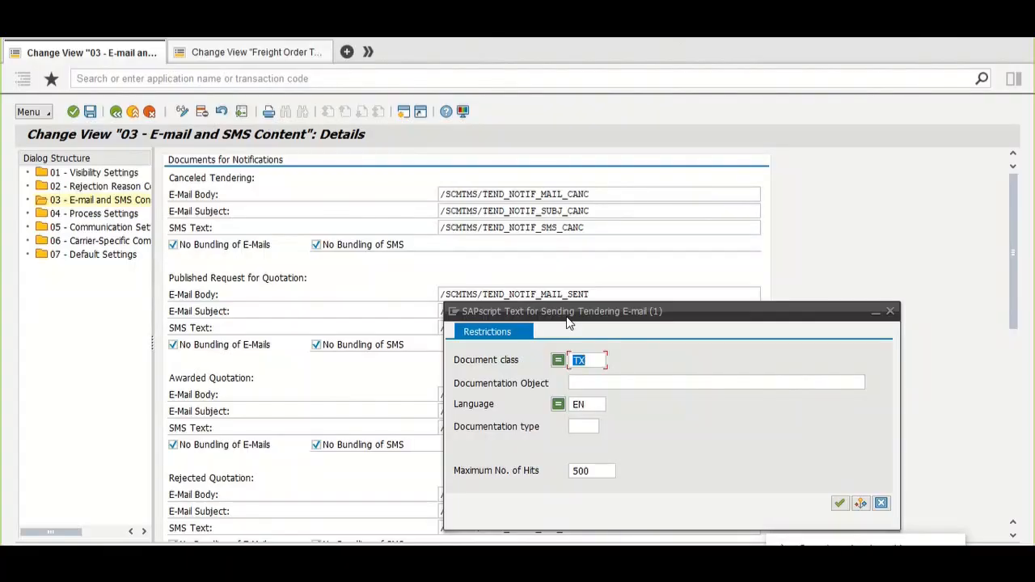
pyautogui.click(881, 503)
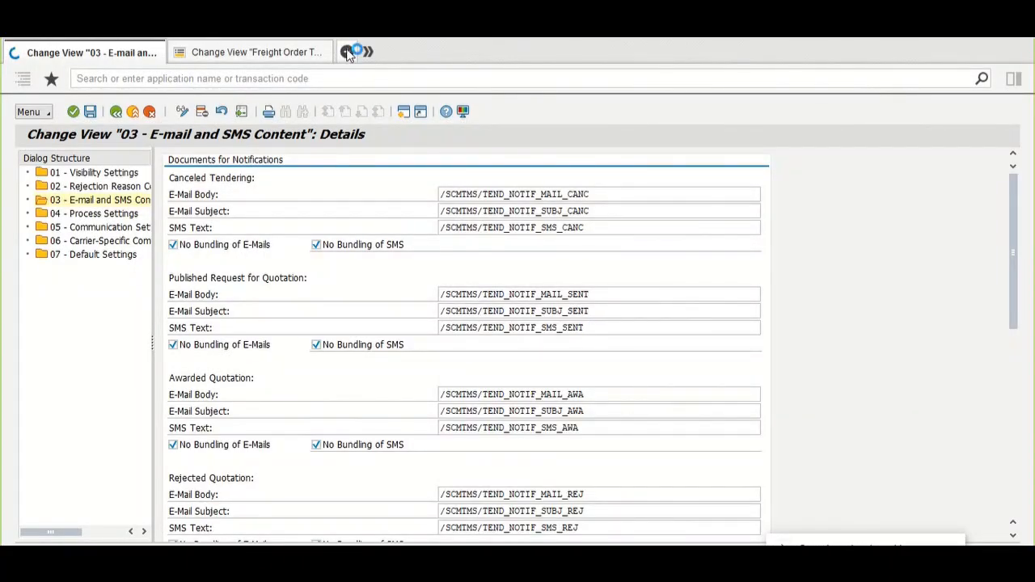
pyautogui.moveTo(599, 311); pyautogui.dragTo(439, 311)
pyautogui.click(440, 312)
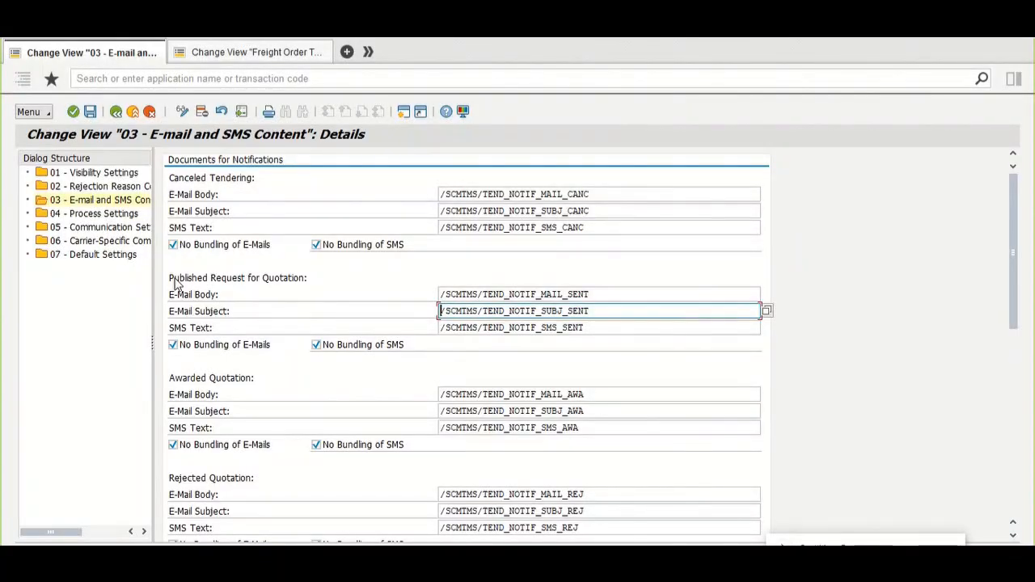
pyautogui.moveTo(173, 278); pyautogui.dragTo(390, 255)
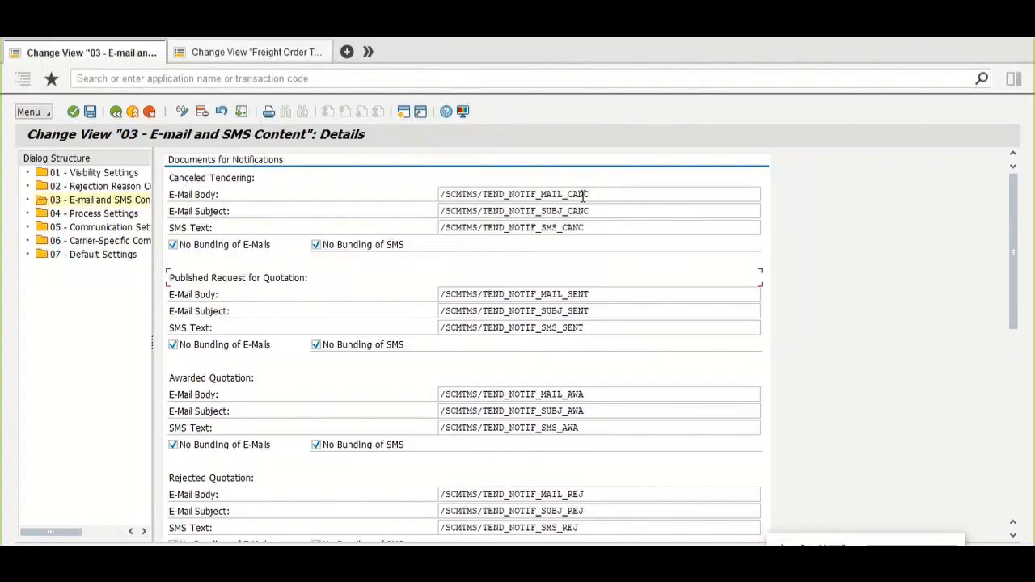
# - Compare the e-mail body, subject and SMS text documents of Canceled Tendering with those of Published Request for Quotation
pyautogui.click(181, 195)
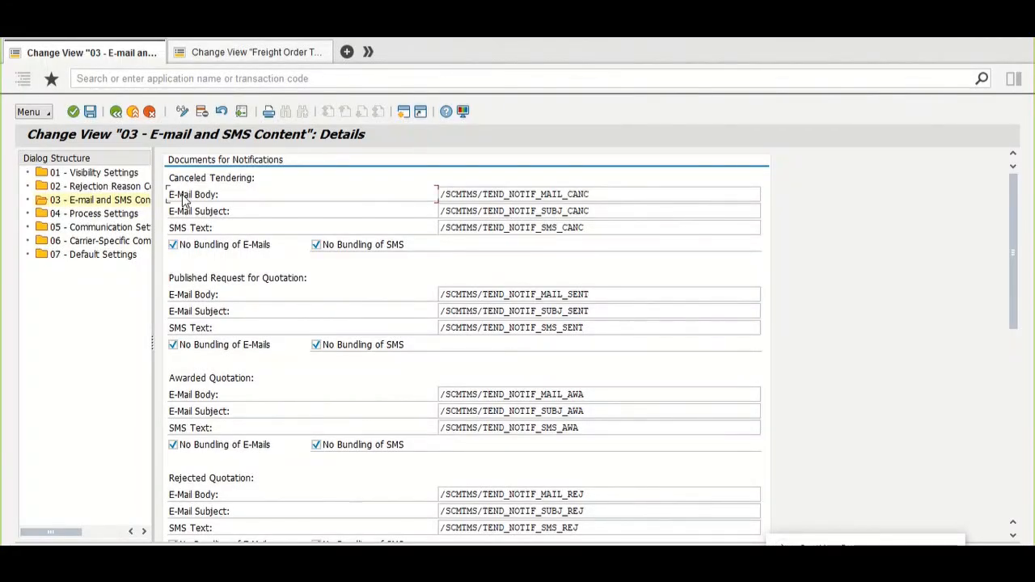
pyautogui.click(202, 213)
pyautogui.click(192, 229)
pyautogui.click(242, 178)
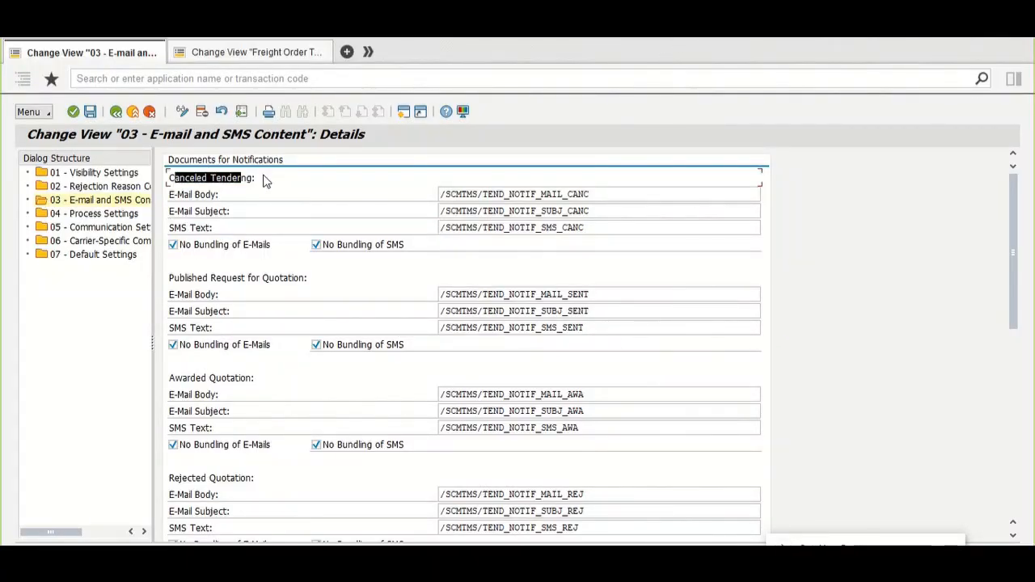
pyautogui.click(548, 198)
pyautogui.click(547, 213)
pyautogui.click(547, 227)
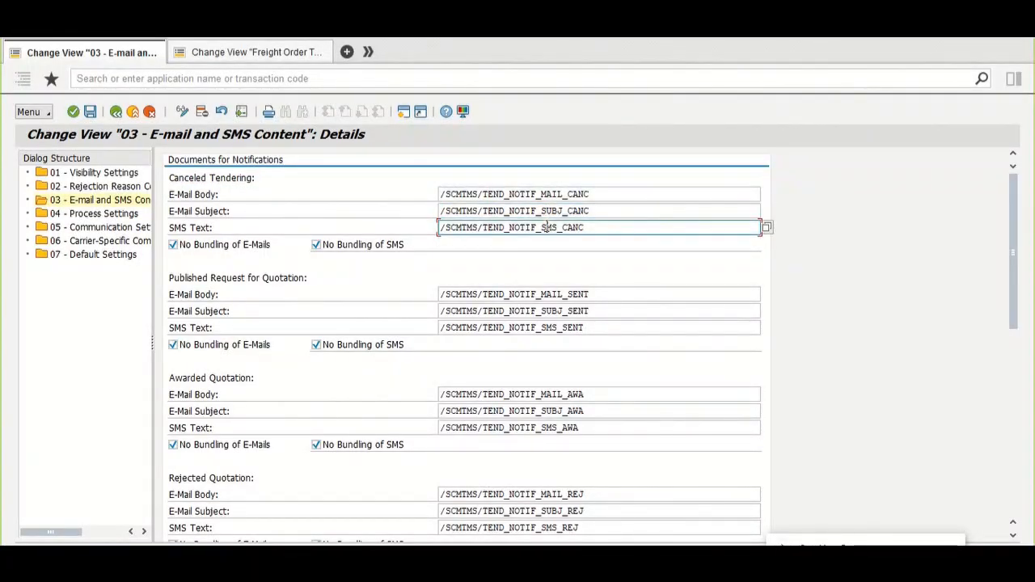
pyautogui.click(584, 294)
pyautogui.click(584, 311)
pyautogui.click(582, 328)
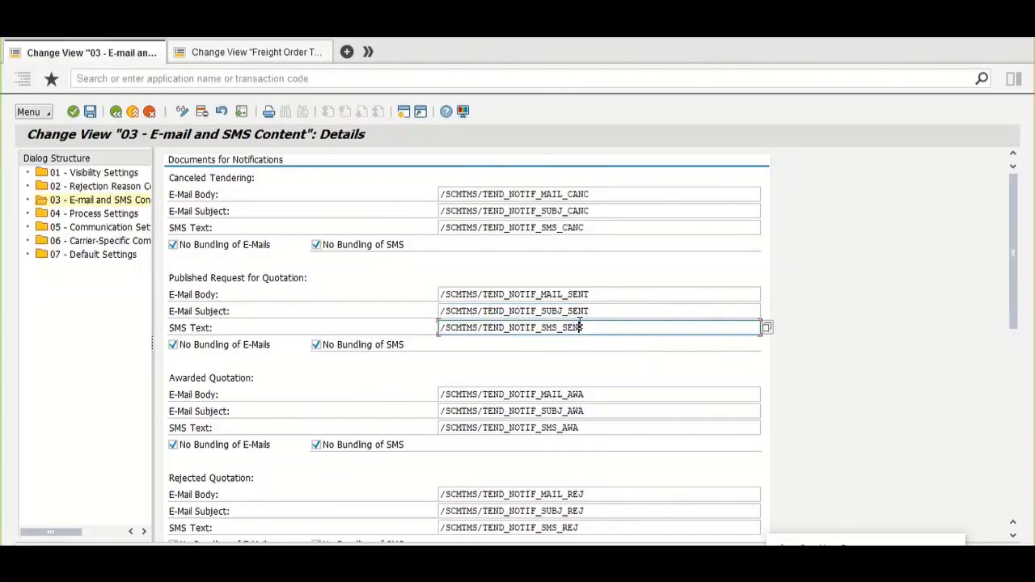
# - Go through the notification sections Published Request for Quotation, Awarded Quotation and Rejected Quotation
pyautogui.click(174, 283)
pyautogui.moveTo(169, 284); pyautogui.dragTo(339, 292)
pyautogui.moveTo(175, 381); pyautogui.dragTo(299, 399)
pyautogui.moveTo(177, 479); pyautogui.dragTo(315, 490)
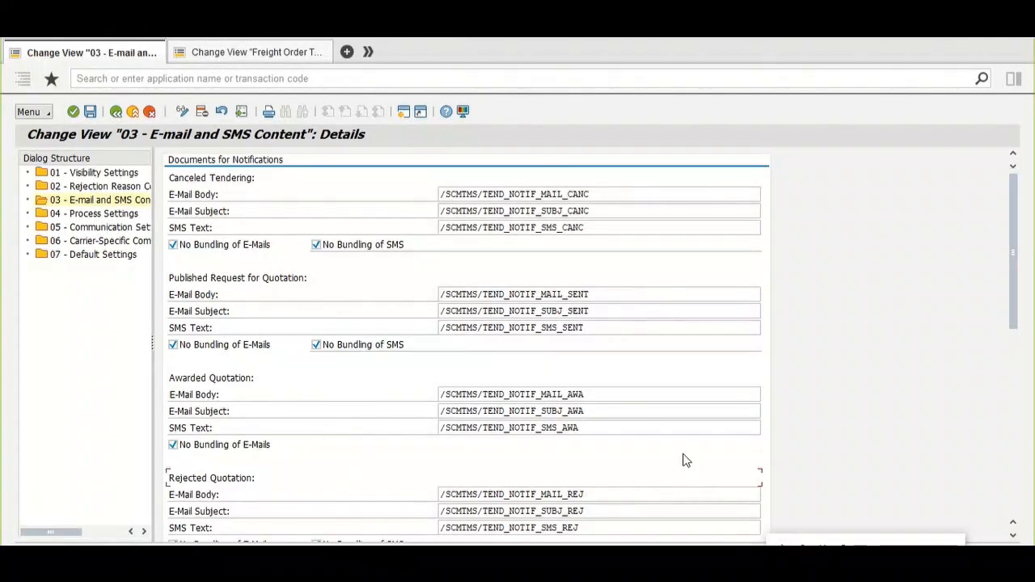
# - Review the Additional Information Contained in Notifications and Documents for Tendering by E-Mail sections
pyautogui.click(1013, 536)
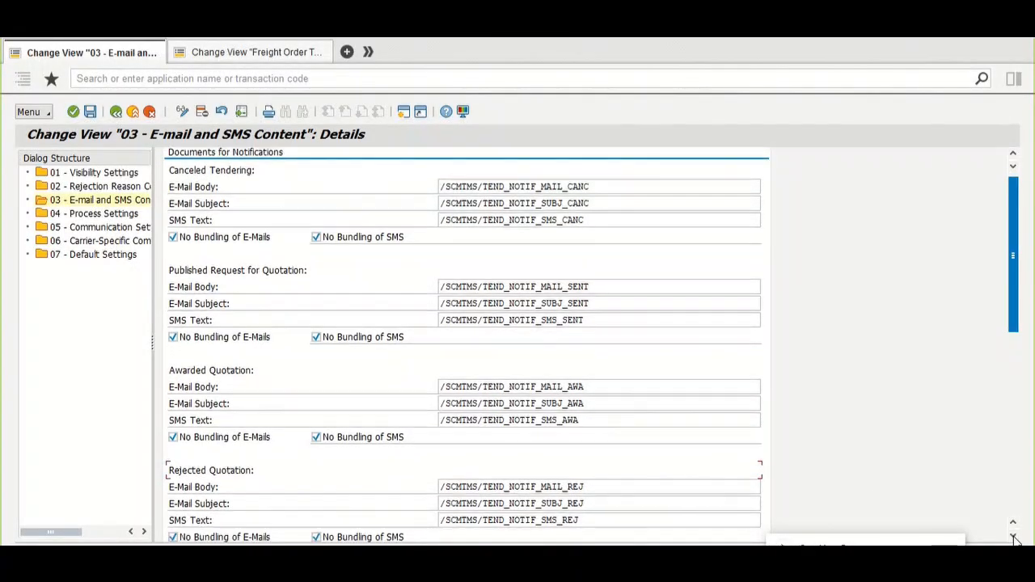
pyautogui.click(1014, 538)
pyautogui.click(1014, 538)
pyautogui.click(1013, 538)
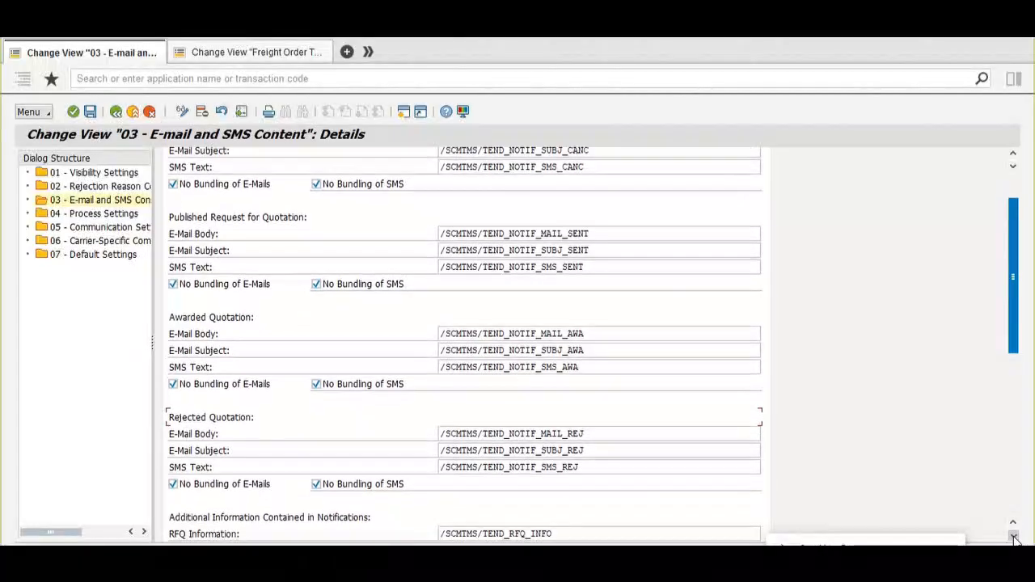
pyautogui.click(1013, 538)
pyautogui.click(1013, 538)
pyautogui.click(1014, 538)
pyautogui.click(1014, 538)
pyautogui.click(1013, 538)
pyautogui.click(1014, 538)
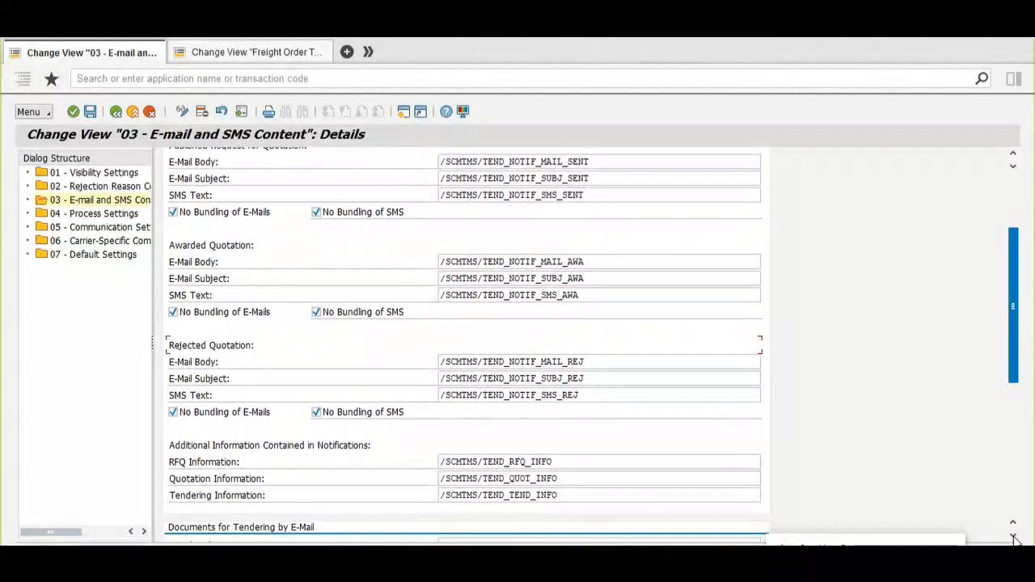
pyautogui.click(1014, 538)
pyautogui.click(1014, 538)
pyautogui.click(1014, 538)
pyautogui.click(1013, 538)
pyautogui.click(1013, 538)
pyautogui.click(1013, 538)
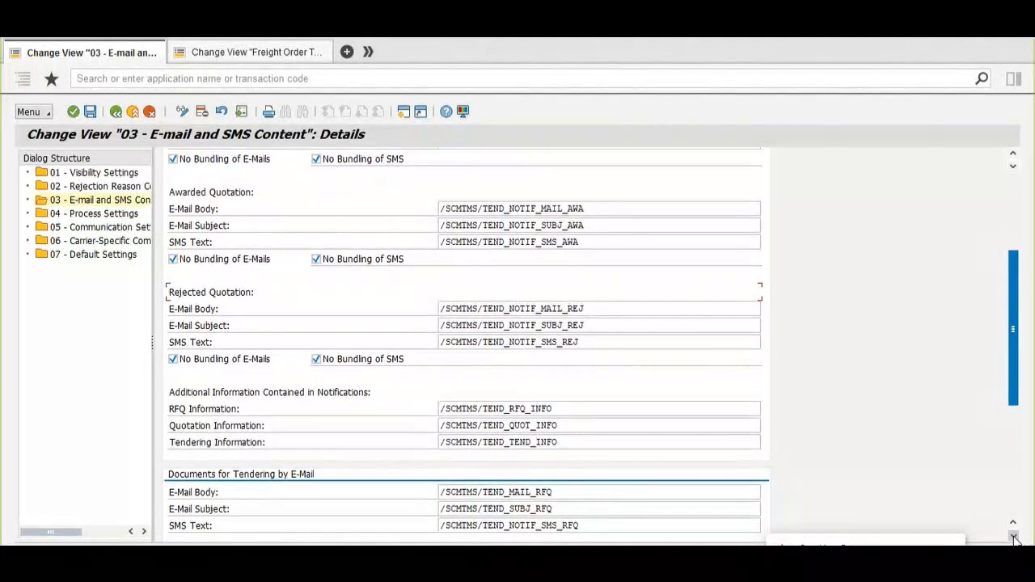
pyautogui.click(1014, 537)
pyautogui.click(1014, 538)
pyautogui.click(1013, 538)
pyautogui.click(1014, 538)
pyautogui.click(1013, 538)
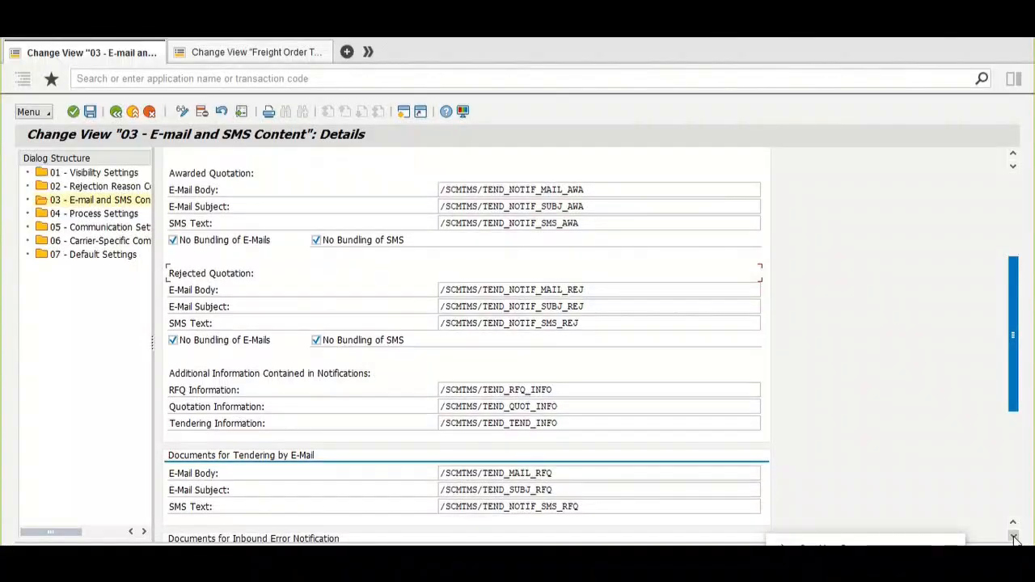
pyautogui.click(1014, 538)
pyautogui.click(1013, 538)
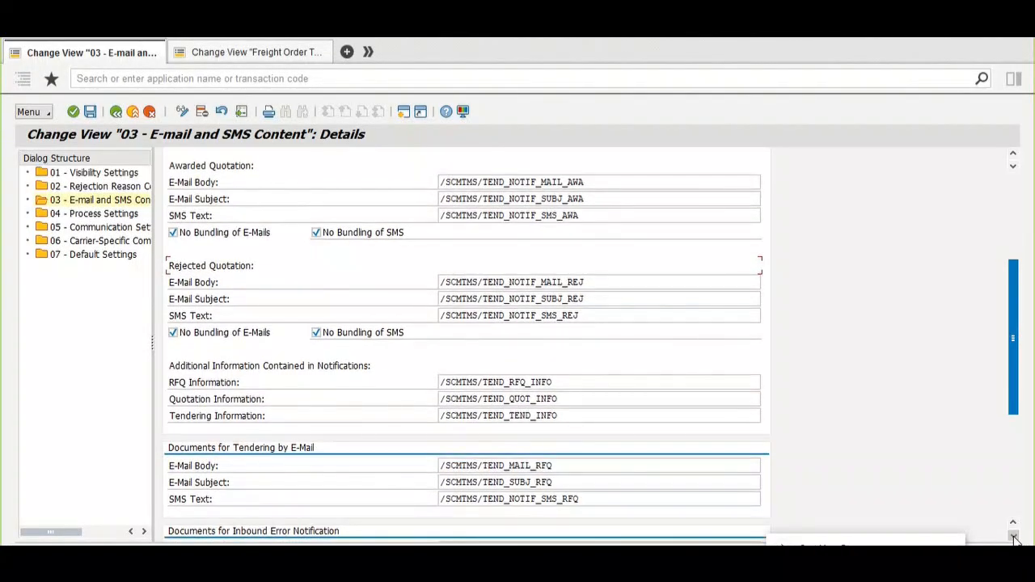
# - Examine the e-mail body and subject documents under Documents for Inbound Error Notification
pyautogui.click(1014, 538)
pyautogui.click(1013, 538)
pyautogui.click(1014, 538)
pyautogui.click(1014, 537)
pyautogui.click(1013, 538)
pyautogui.click(1014, 538)
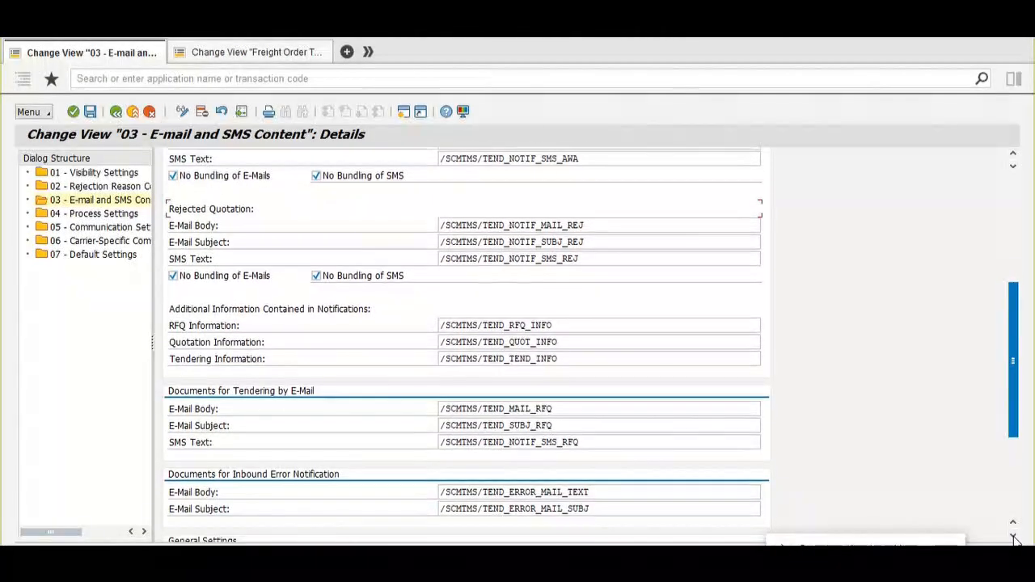
pyautogui.click(1013, 538)
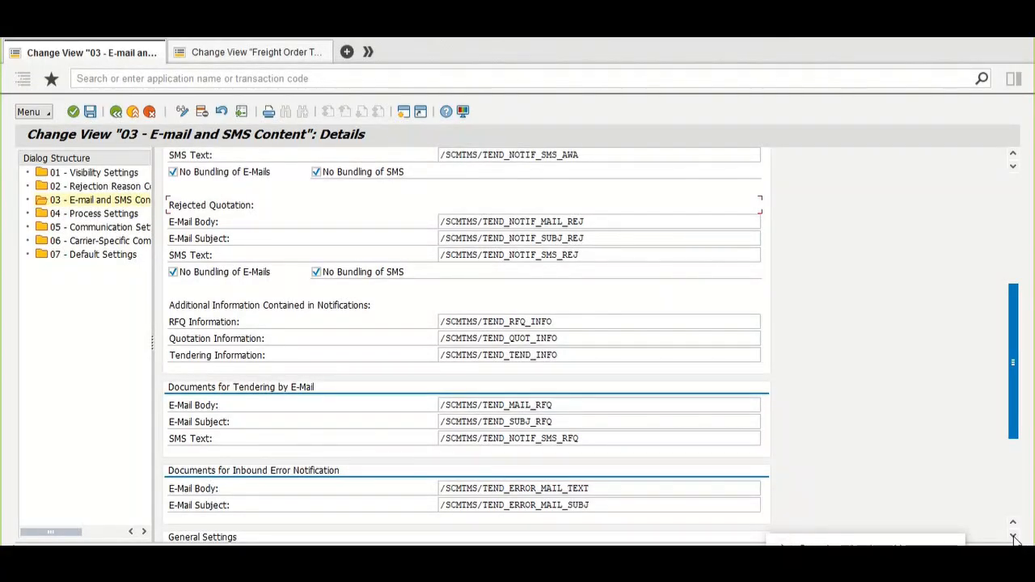
pyautogui.click(1014, 538)
pyautogui.click(1014, 537)
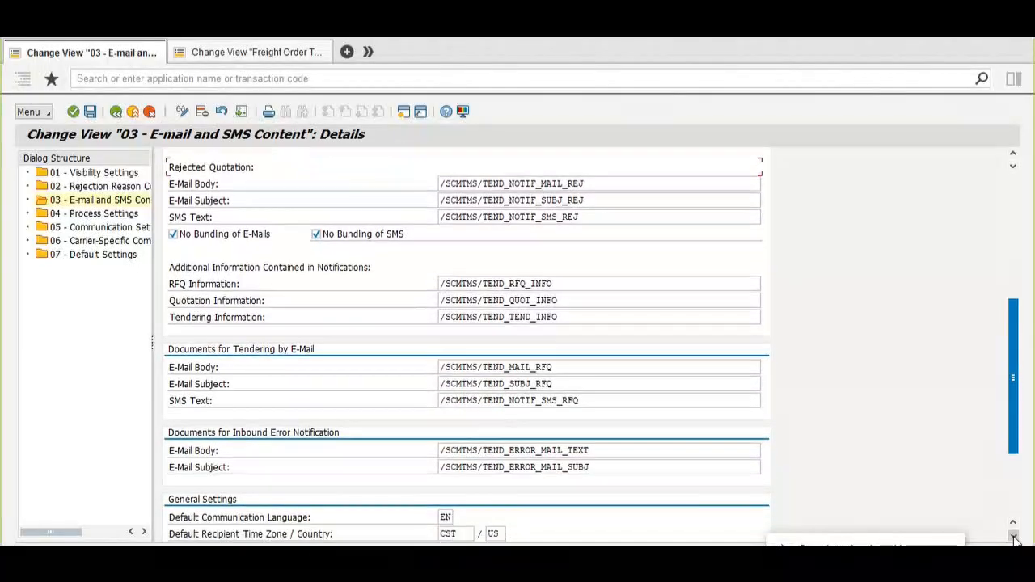
pyautogui.click(1014, 537)
pyautogui.click(1013, 538)
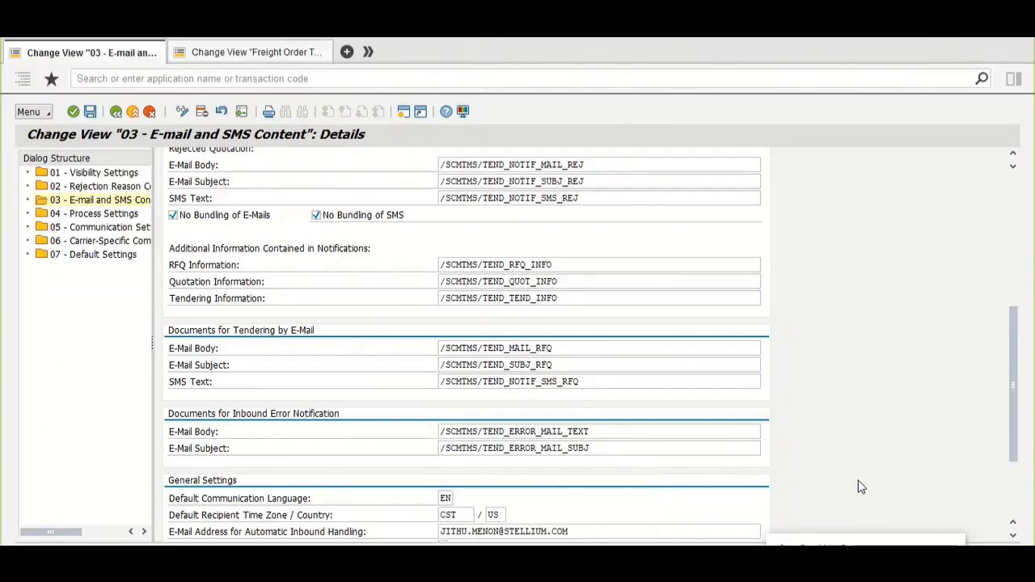
# - In General Settings, examine the e-mail address for automatic inbound handling and the Request Confirmation Status by E-Mail setting
pyautogui.moveTo(1012, 445); pyautogui.dragTo(1017, 498)
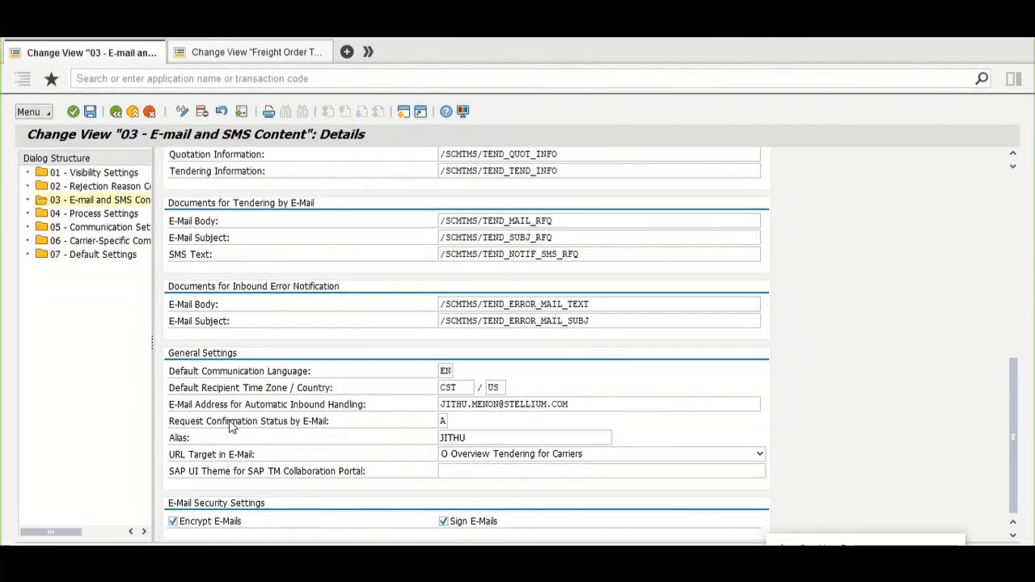
pyautogui.click(197, 406)
pyautogui.moveTo(196, 406); pyautogui.dragTo(434, 411)
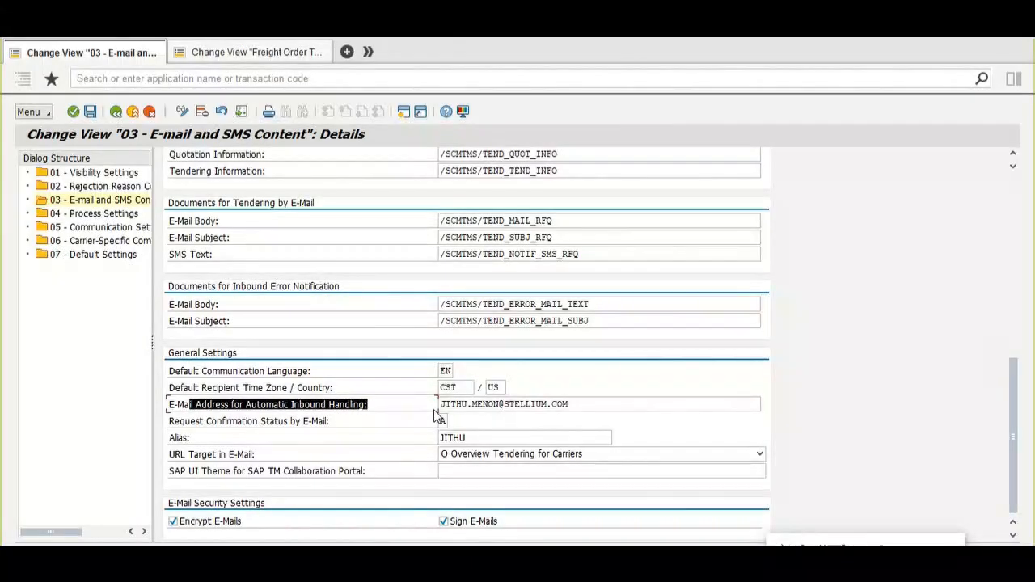
pyautogui.click(435, 411)
pyautogui.moveTo(603, 404); pyautogui.dragTo(438, 408)
pyautogui.click(438, 407)
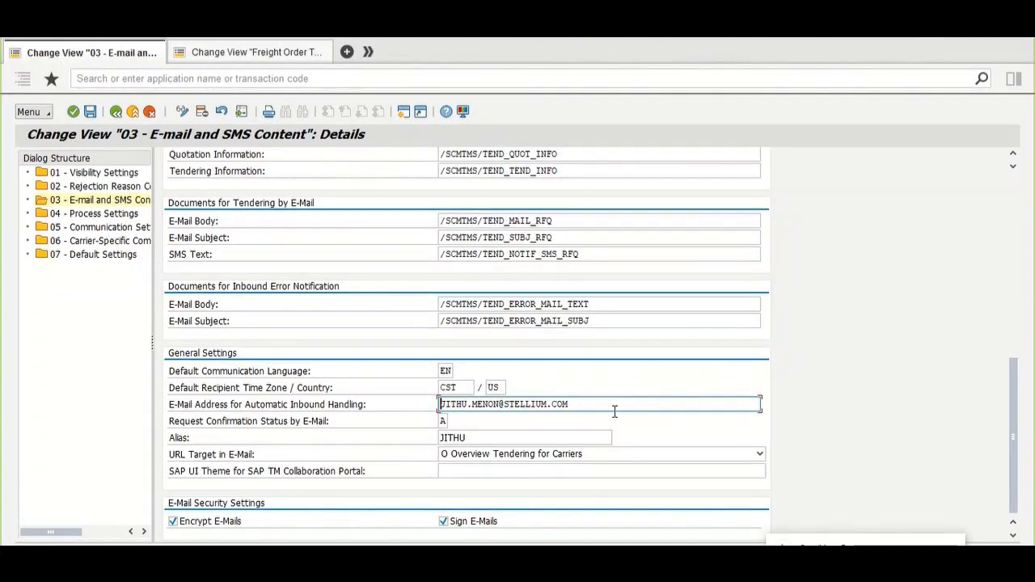
pyautogui.click(611, 405)
pyautogui.click(442, 420)
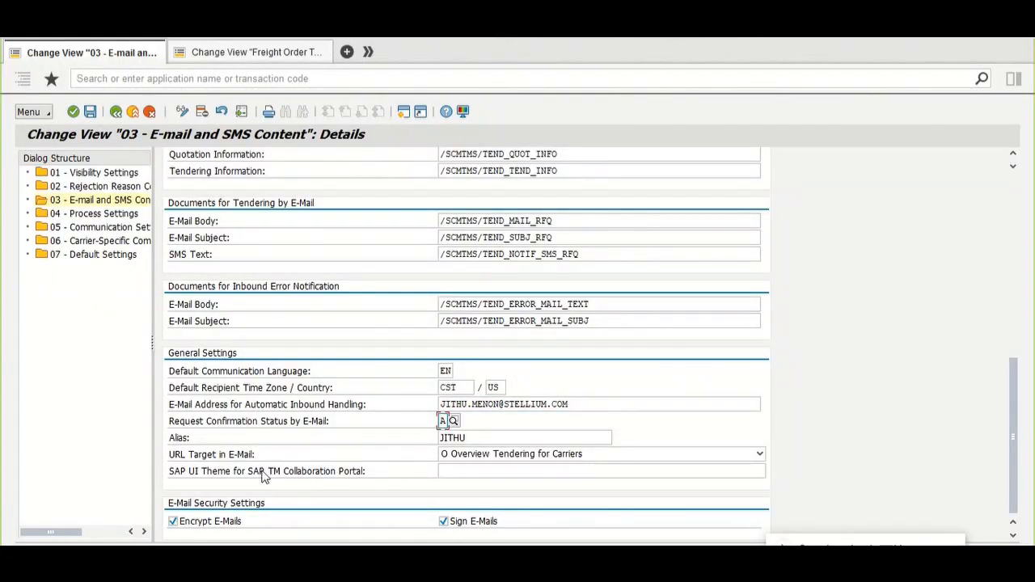
# - Compare the URL Target in E-Mail options and select O Overview Tendering for Carriers
pyautogui.moveTo(170, 455); pyautogui.dragTo(291, 455)
pyautogui.click(292, 455)
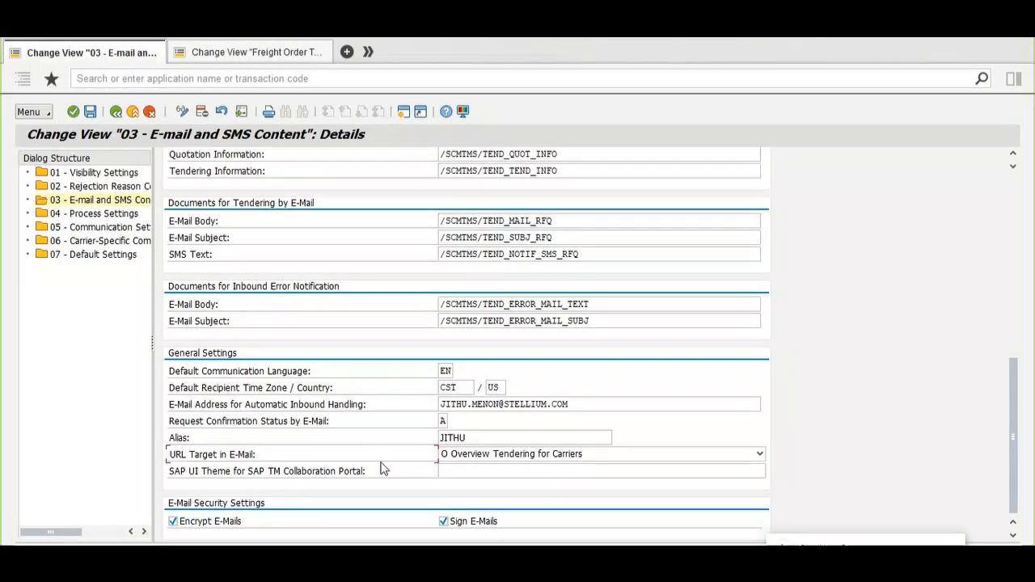
pyautogui.click(538, 457)
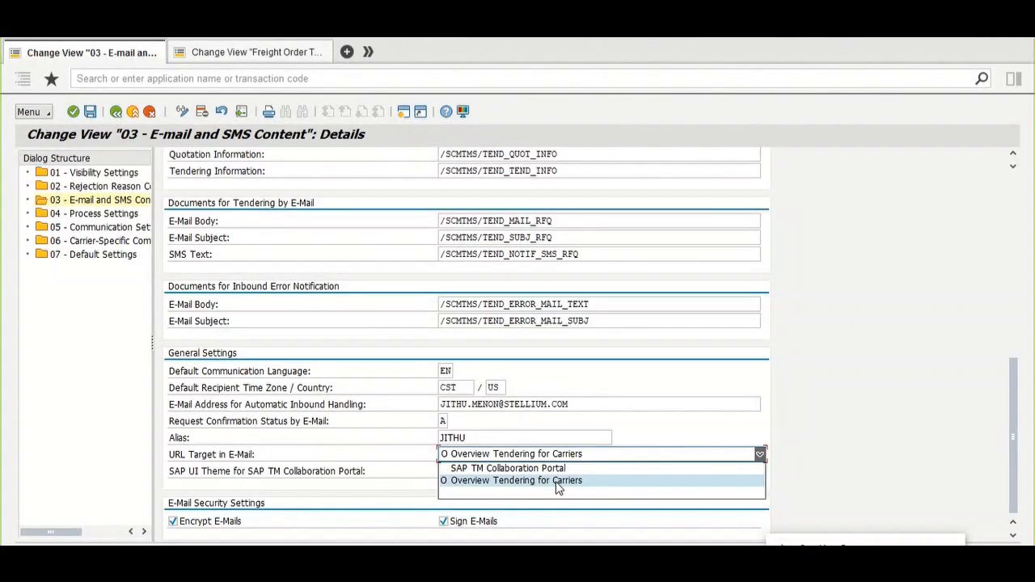
pyautogui.click(558, 482)
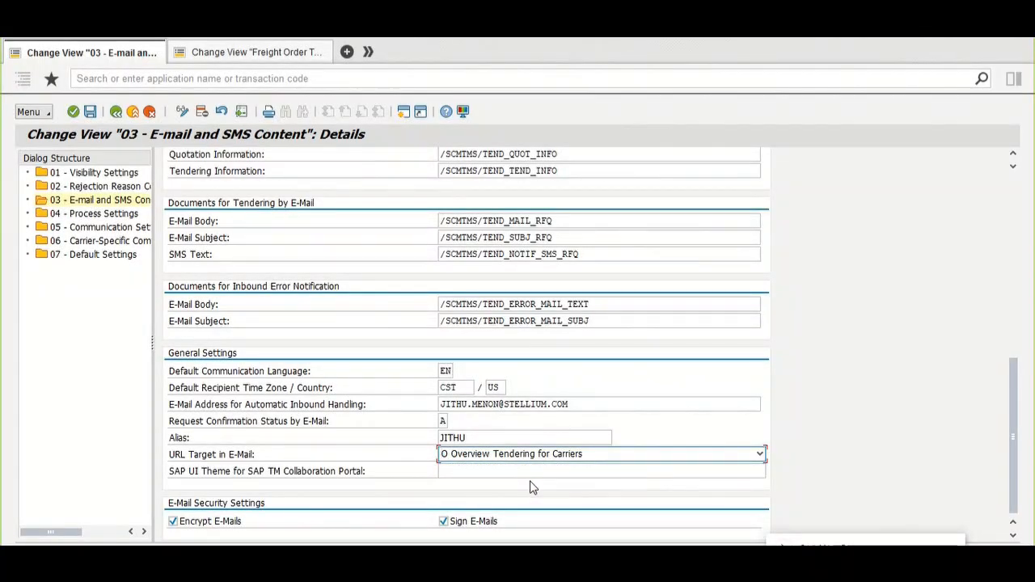
# - Check the SAP UI Theme for SAP TM Collaboration Portal setting and return to Documents for Notifications
pyautogui.click(477, 472)
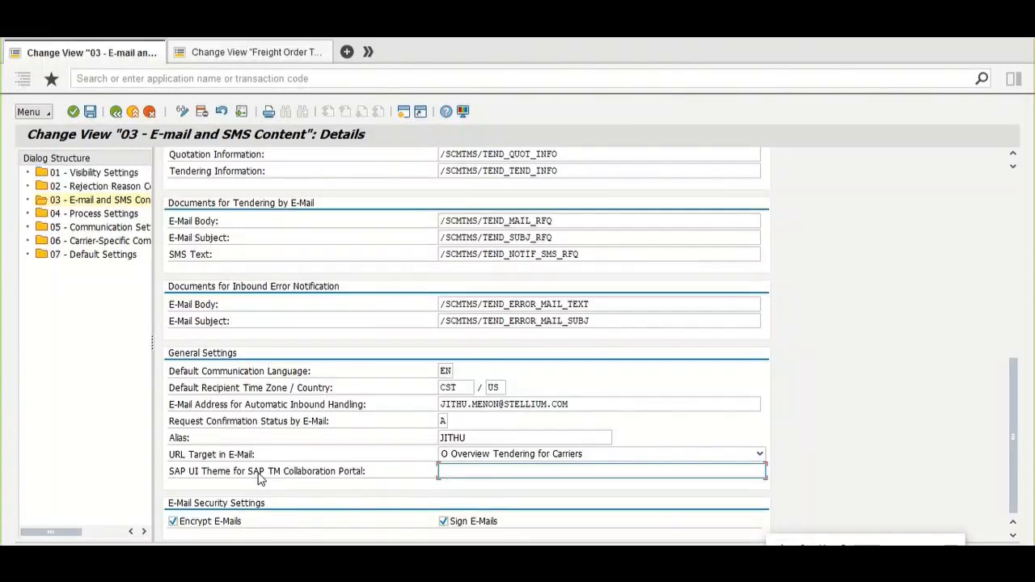
pyautogui.moveTo(249, 472); pyautogui.dragTo(410, 481)
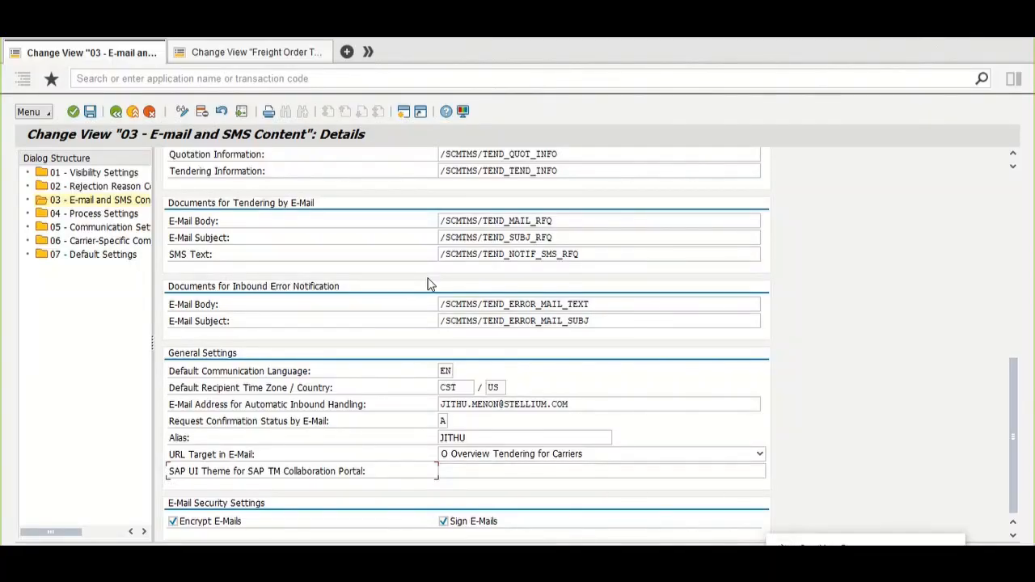
pyautogui.scroll(1, 428, 284)
pyautogui.scroll(10, 429, 284)
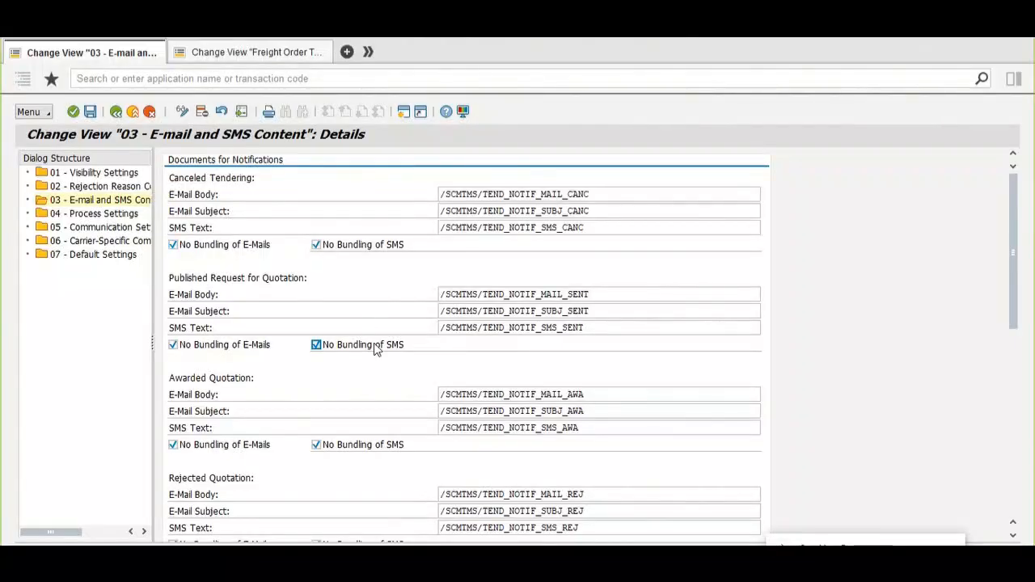
# - Switch from the e-mail and SMS content to Process Settings and examine the details of entry YT_03
pyautogui.scroll(-10, 374, 347)
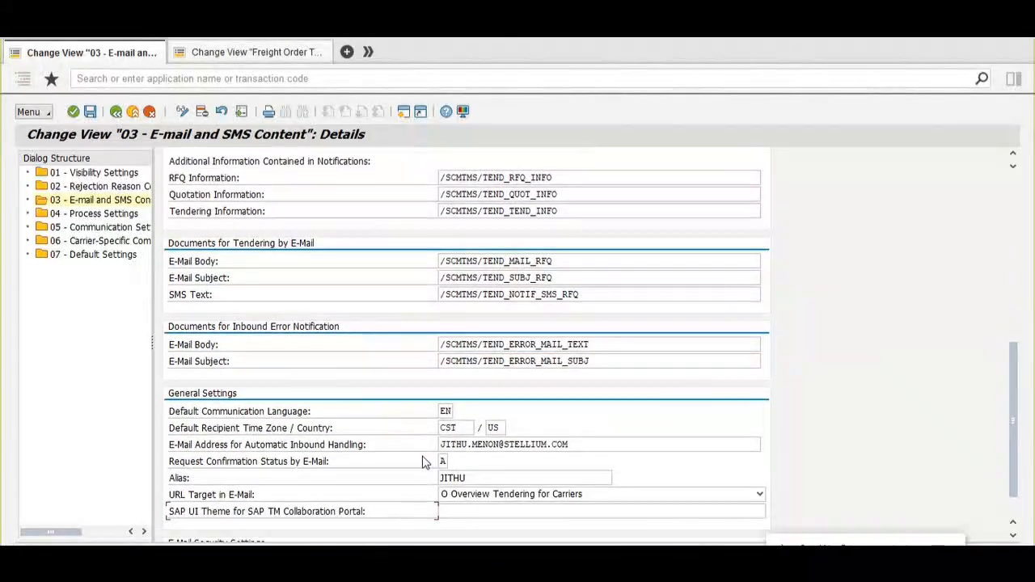
pyautogui.scroll(10, 349, 324)
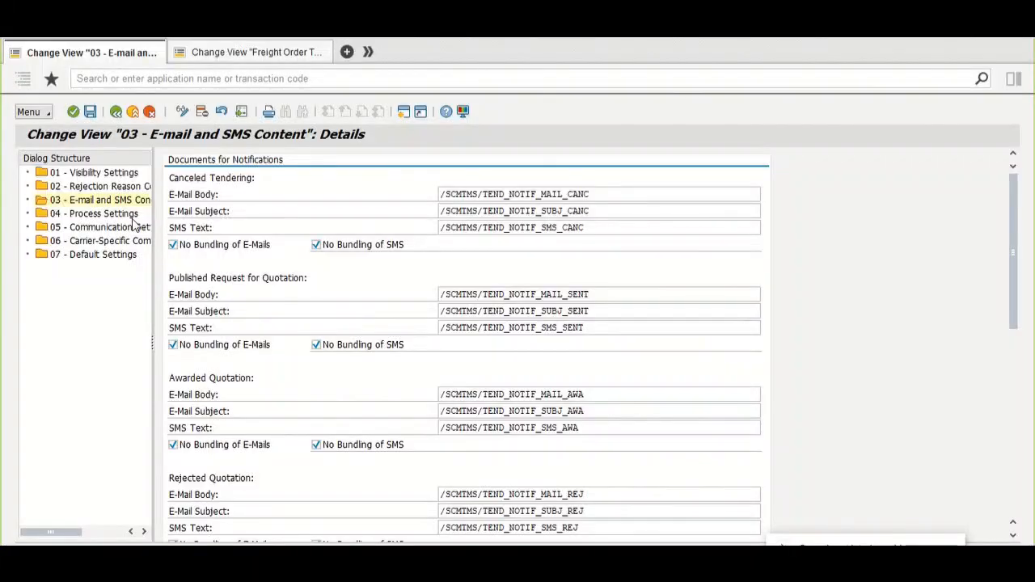
pyautogui.click(103, 216)
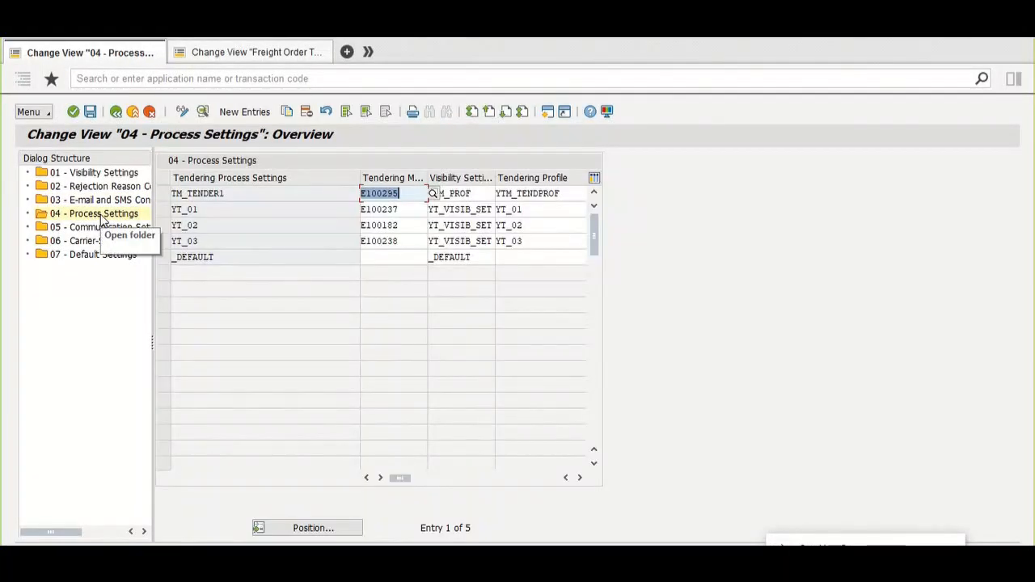
pyautogui.doubleClick(237, 242)
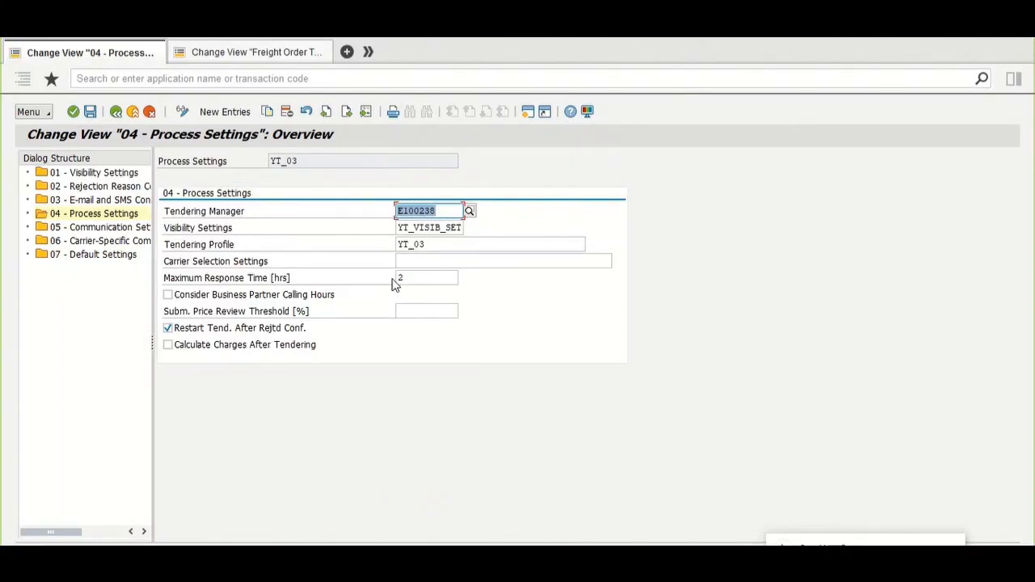
# - Create a new process settings entry named ZTM_PROC and enter the tendering manager's user ID
pyautogui.click(118, 115)
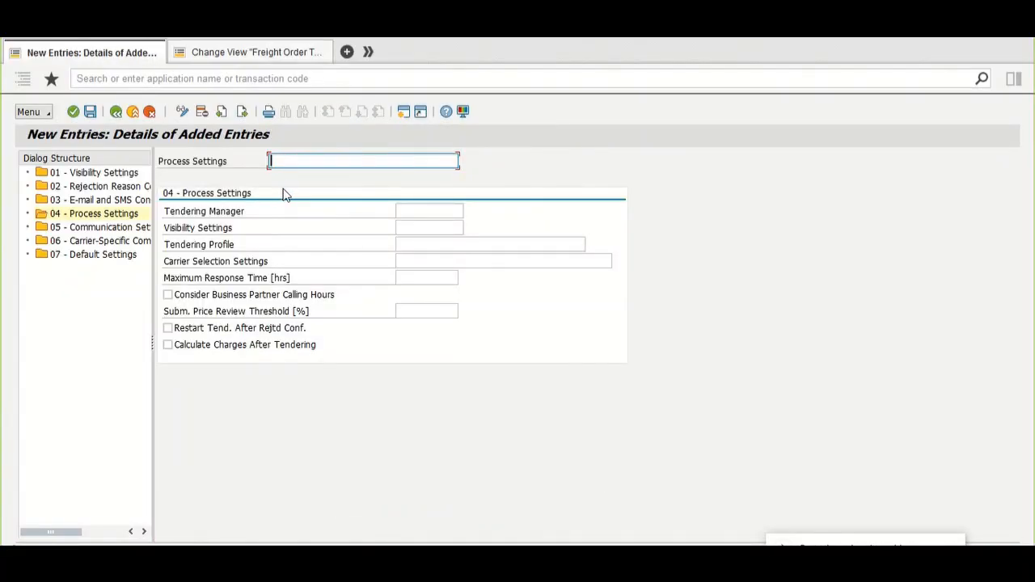
pyautogui.click(295, 163)
pyautogui.write('ZTM_PROC')
pyautogui.click(419, 211)
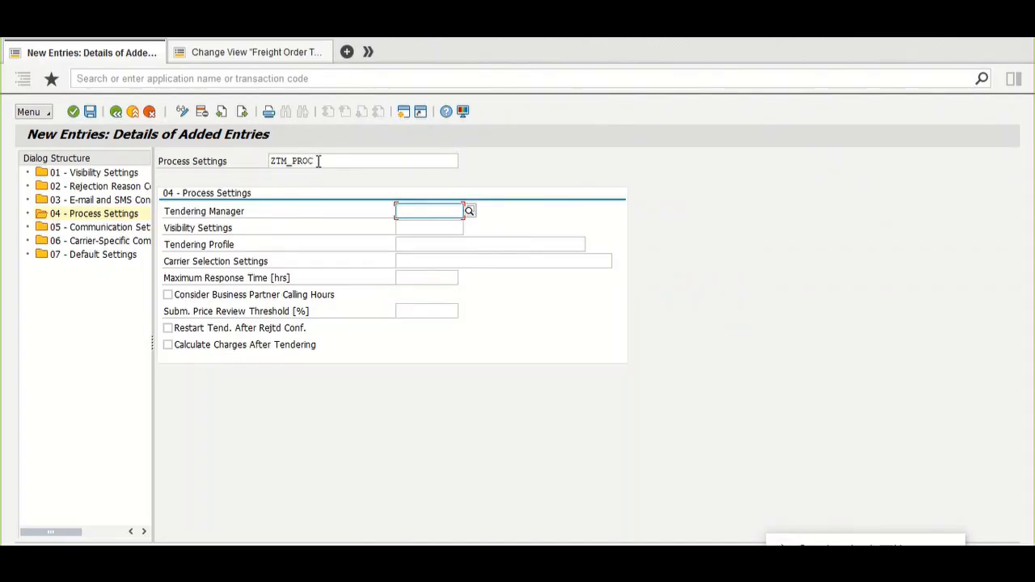
pyautogui.moveTo(318, 162); pyautogui.dragTo(249, 160)
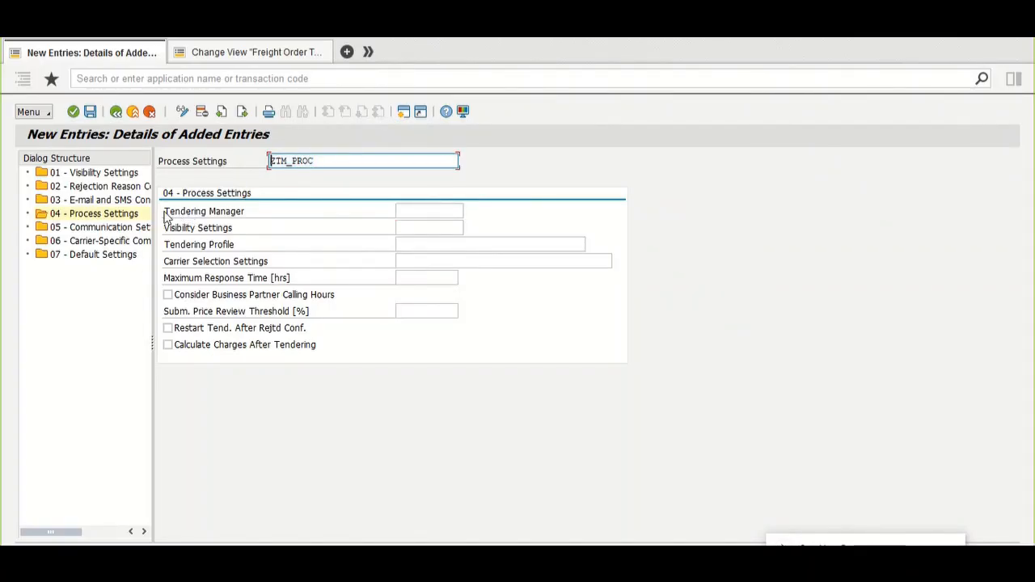
pyautogui.click(446, 210)
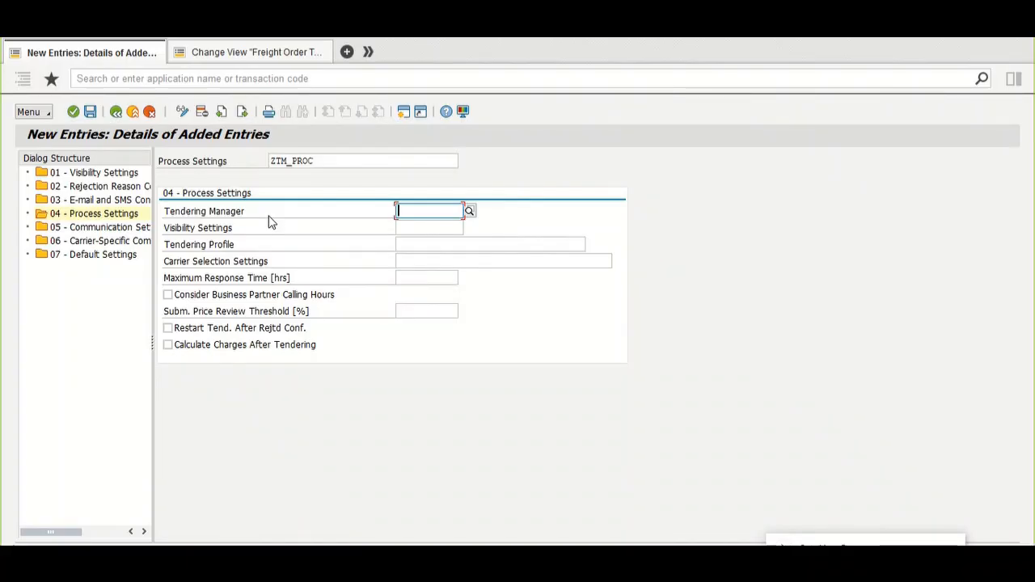
pyautogui.write('E10')
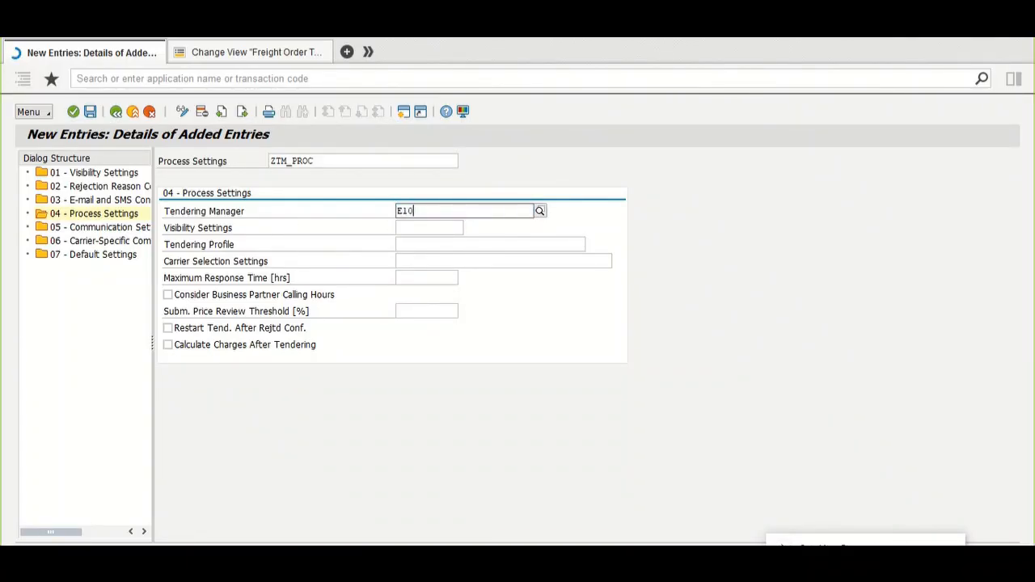
pyautogui.write('0276')
pyautogui.press('Return')
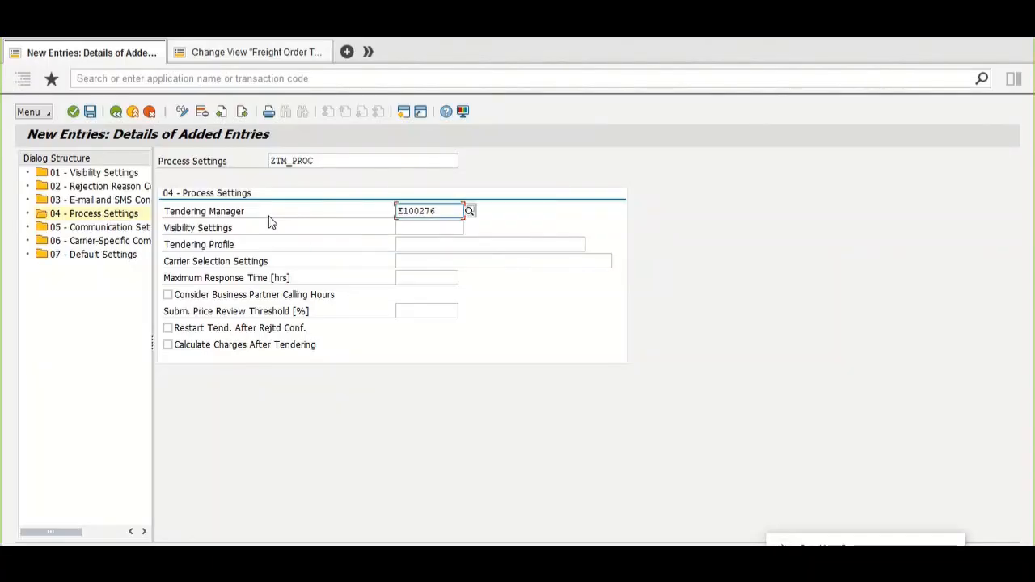
# - Assign visibility settings ZTM_PROF to the ZTM_PROC process settings from the available entries
pyautogui.click(433, 227)
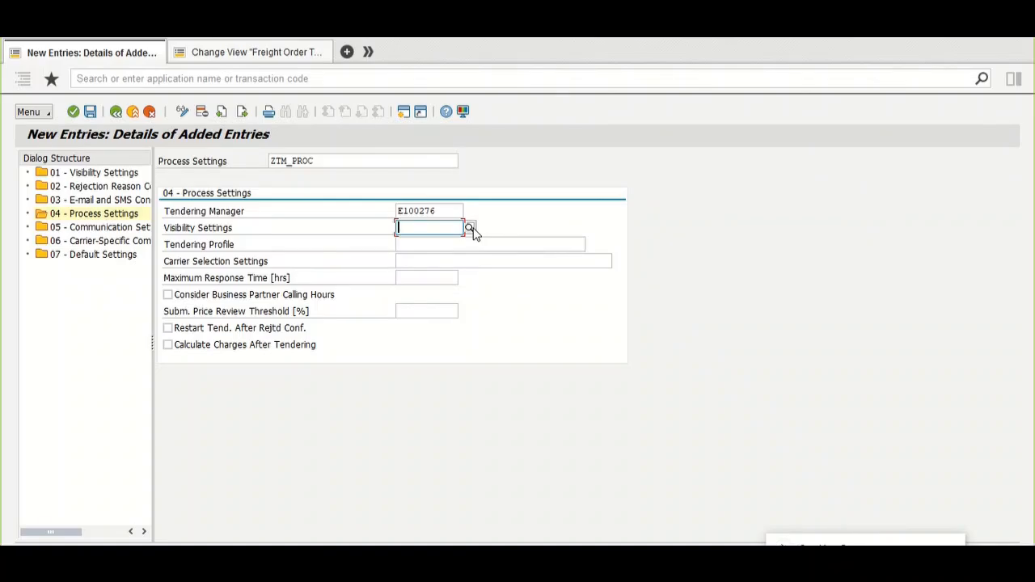
pyautogui.click(448, 212)
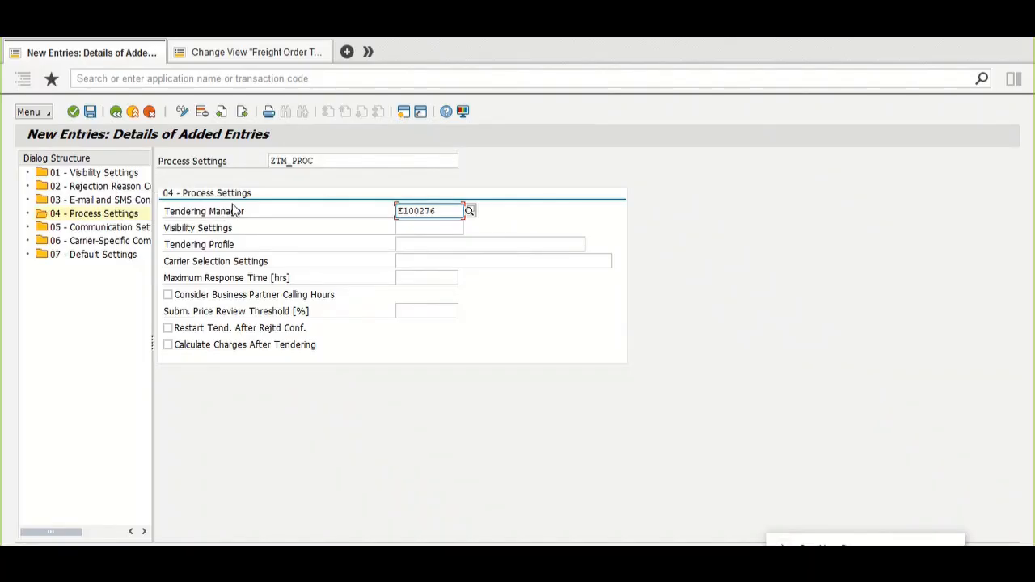
pyautogui.click(405, 228)
pyautogui.click(469, 229)
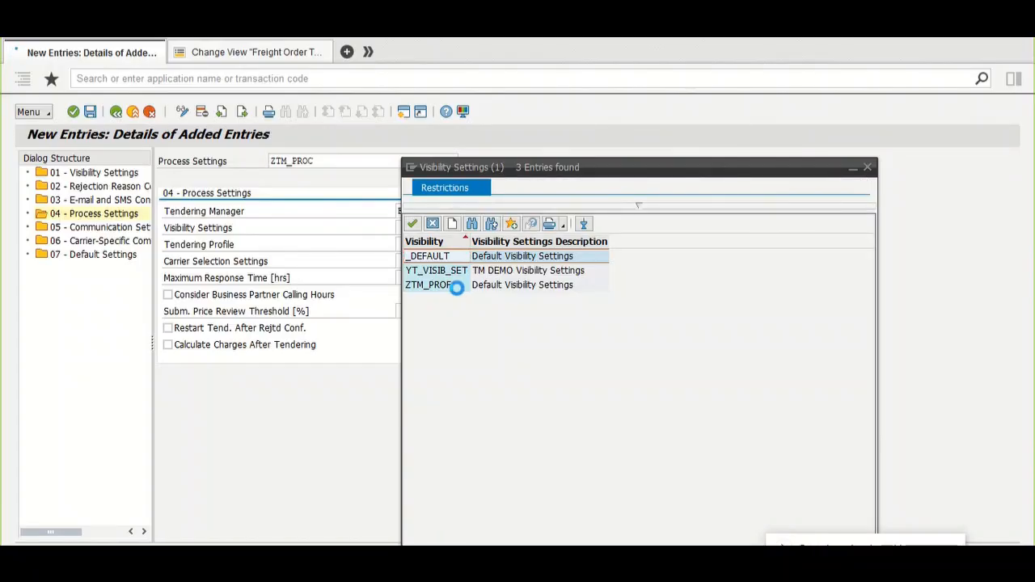
pyautogui.click(457, 288)
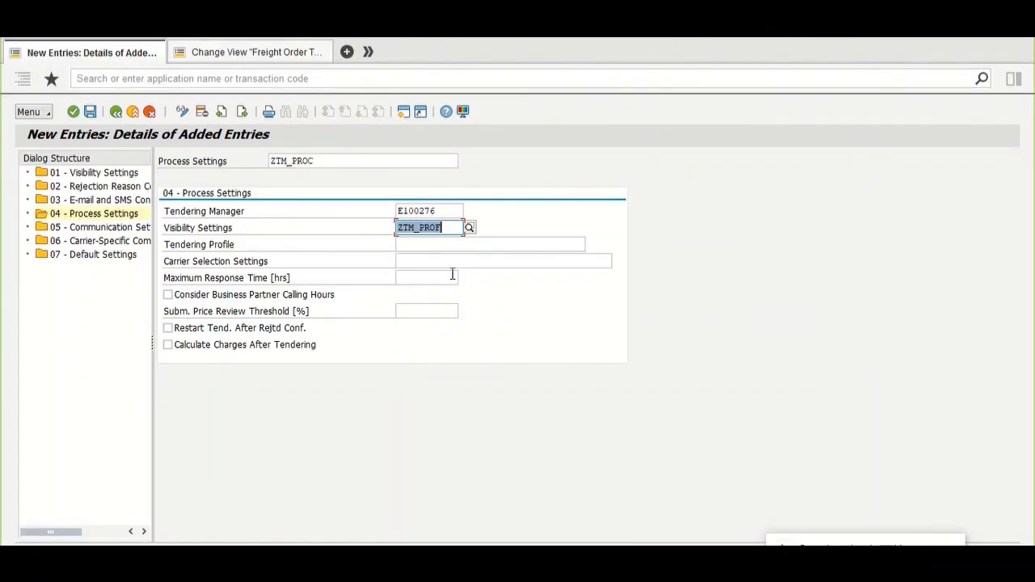
pyautogui.click(442, 248)
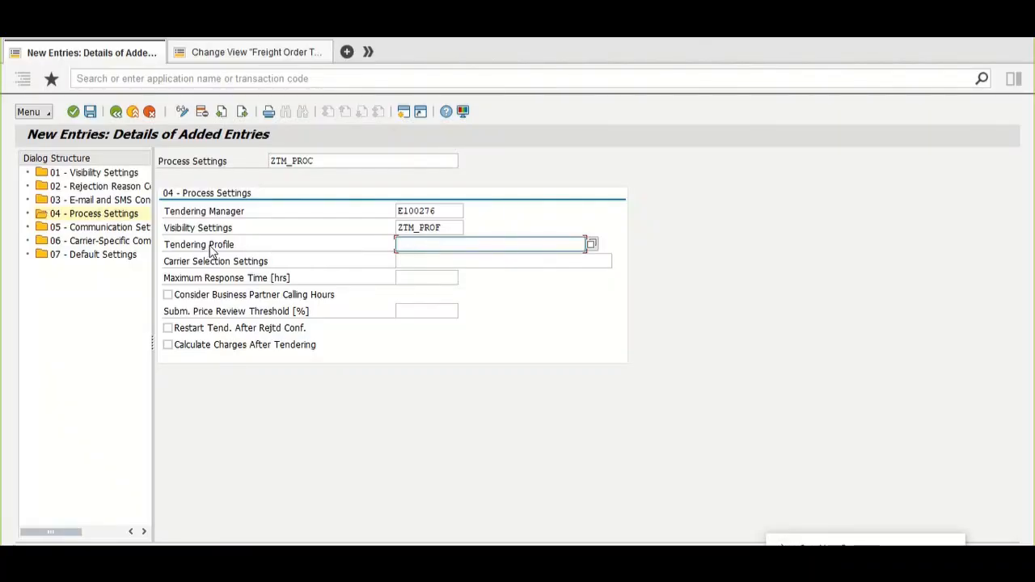
pyautogui.moveTo(170, 245); pyautogui.dragTo(243, 247)
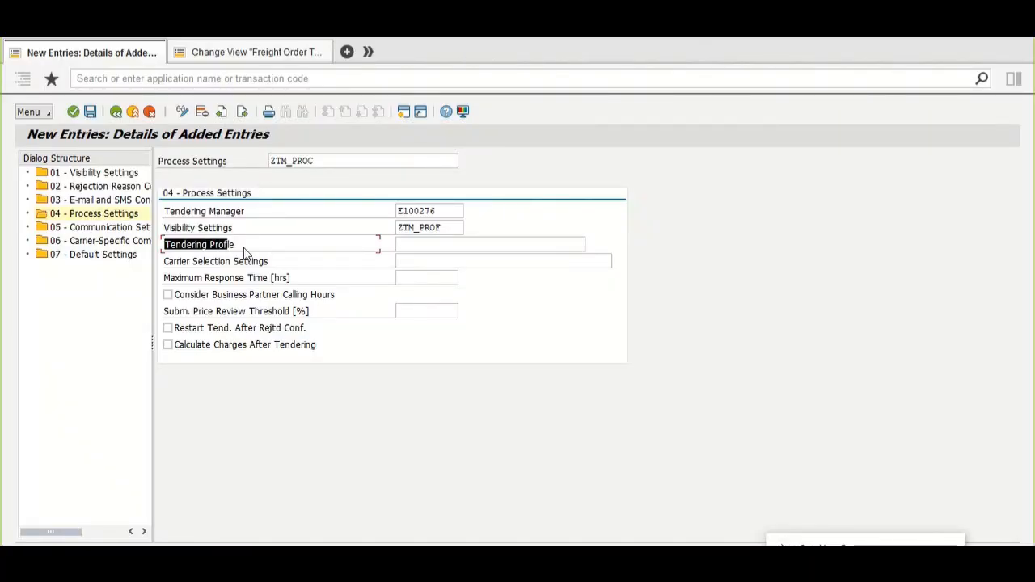
pyautogui.click(261, 252)
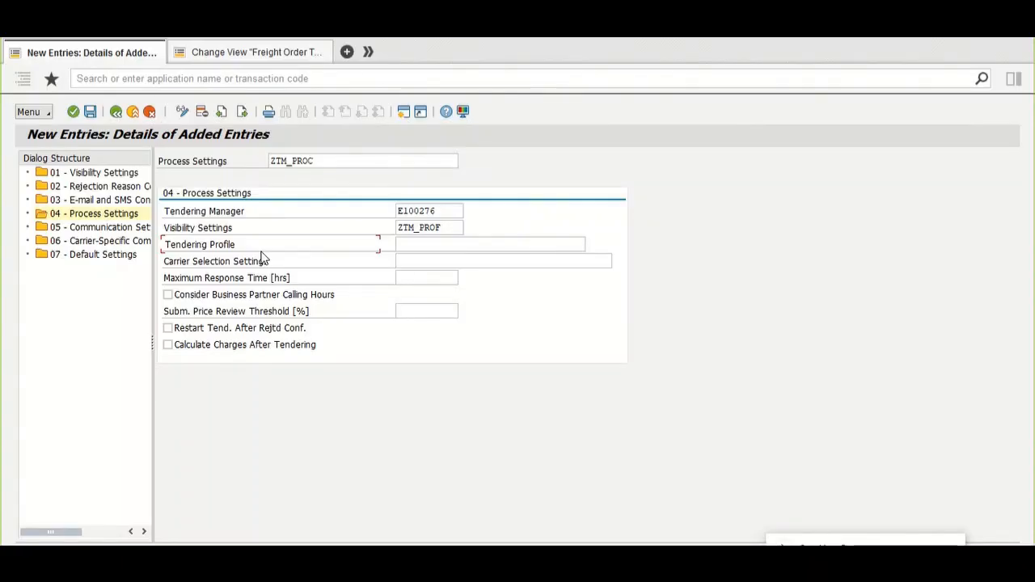
pyautogui.click(474, 244)
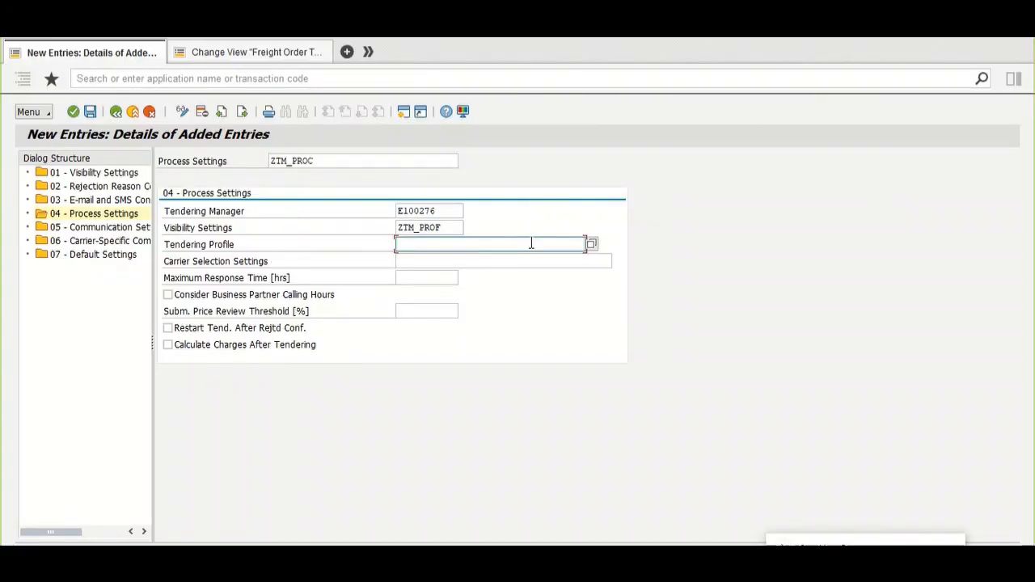
pyautogui.click(593, 245)
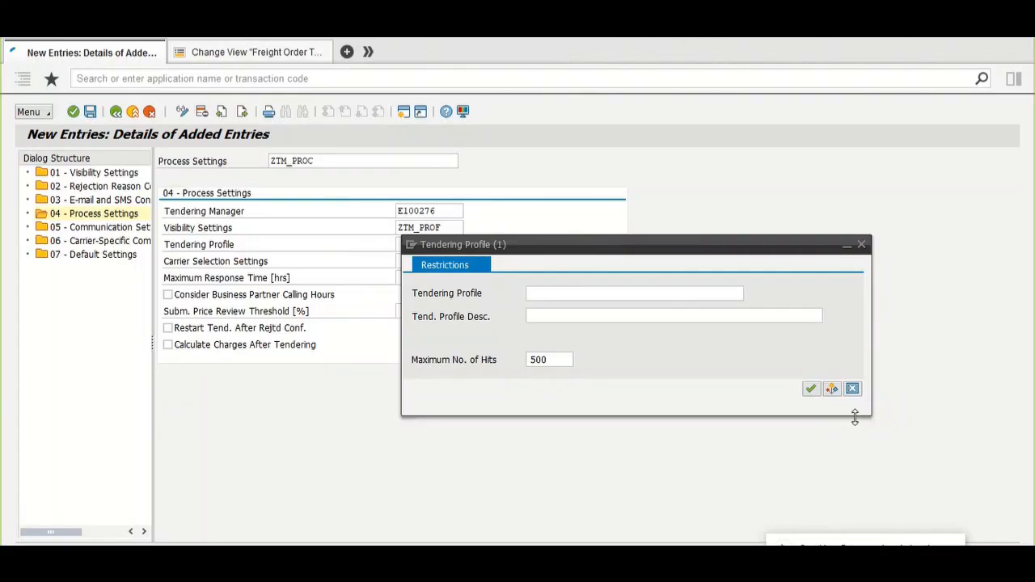
pyautogui.click(853, 389)
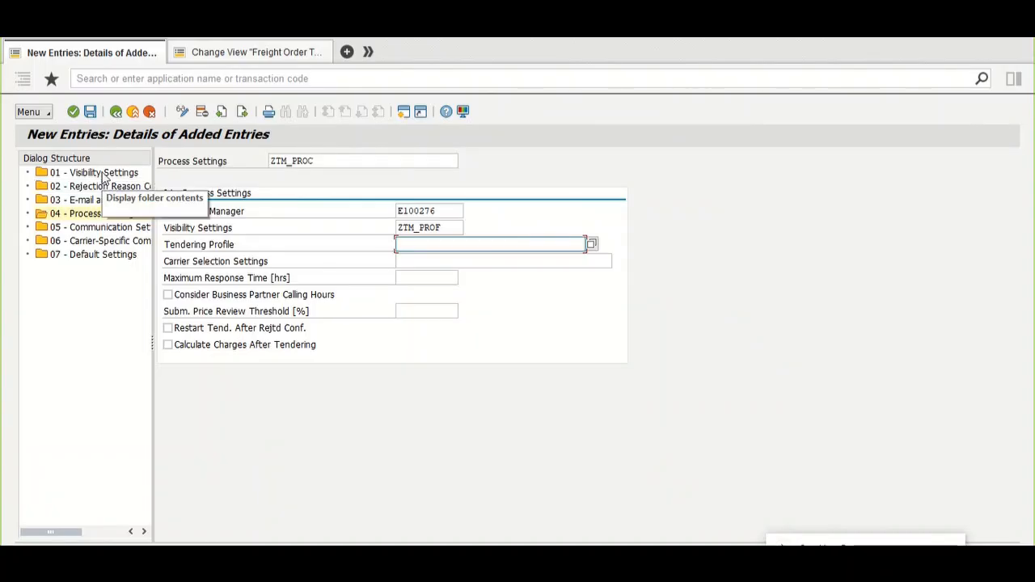
# - Save the ZTM_PROC process settings and open the visibility settings ZTM_PROF
pyautogui.click(90, 111)
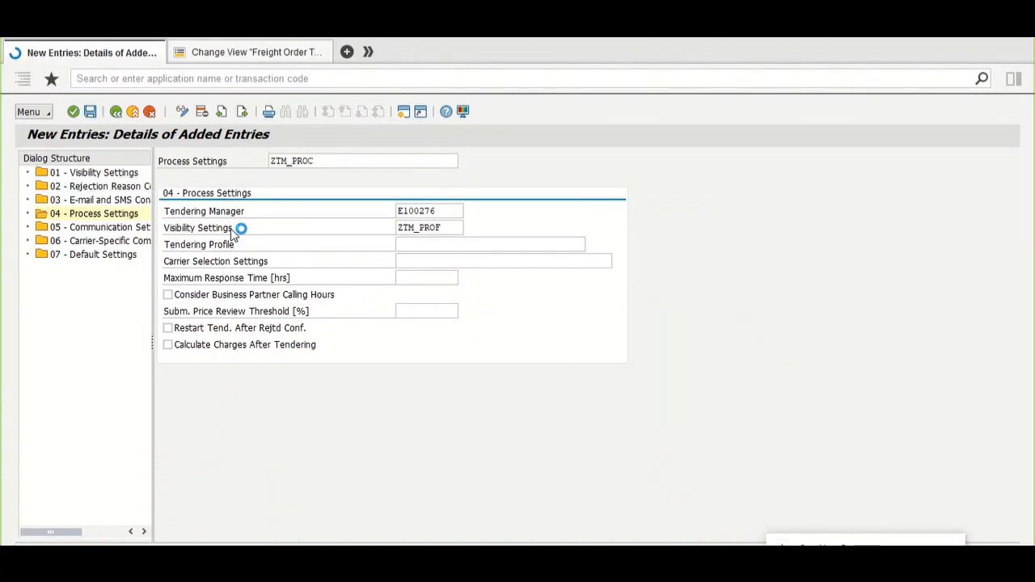
pyautogui.doubleClick(89, 174)
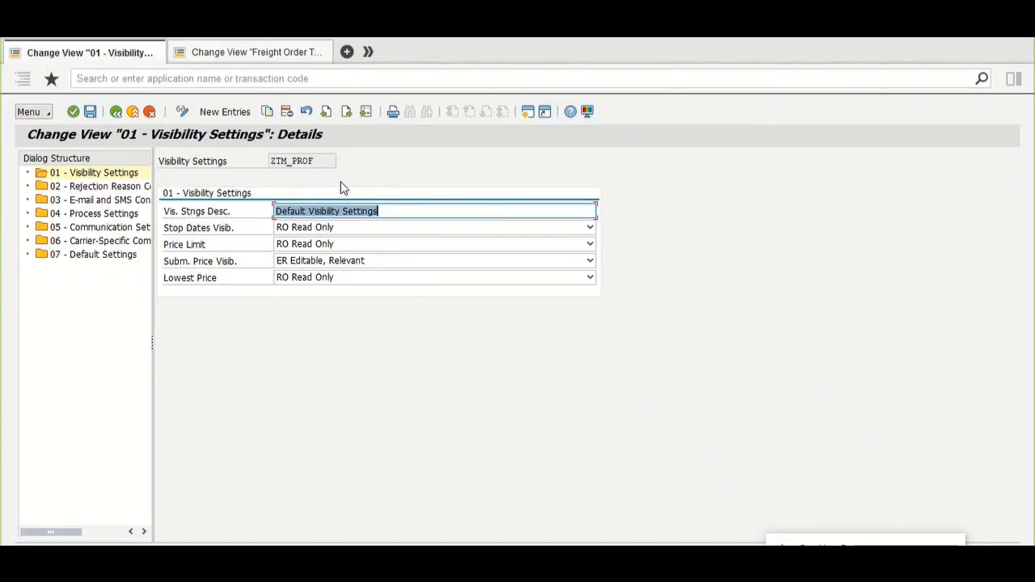
# - In visibility settings ZTM_PROF, compare the Stop Dates Visib. options, keep RO Read Only, and check the Price Limit setting
pyautogui.click(169, 234)
pyautogui.moveTo(169, 234); pyautogui.dragTo(224, 234)
pyautogui.click(224, 234)
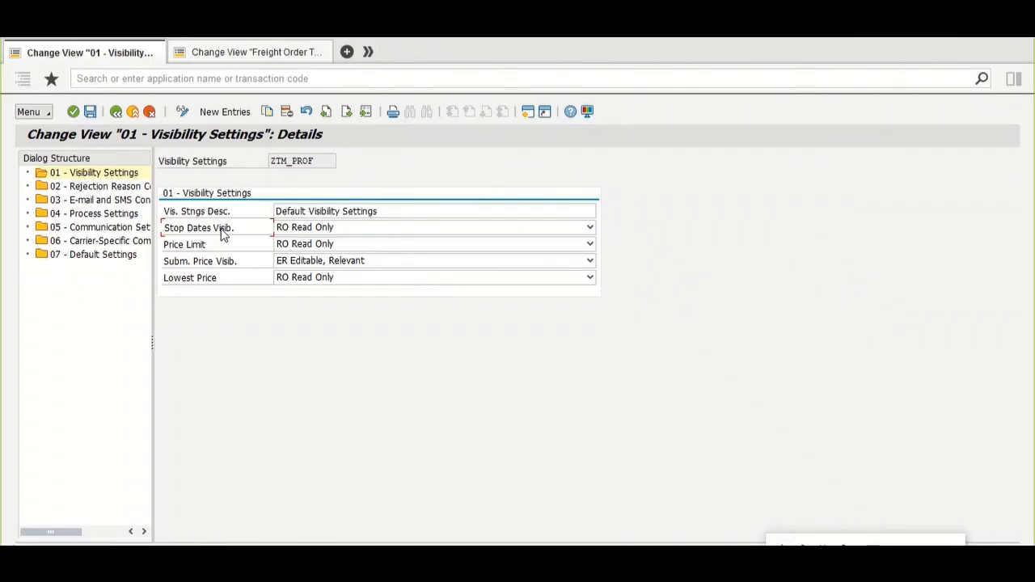
pyautogui.click(296, 234)
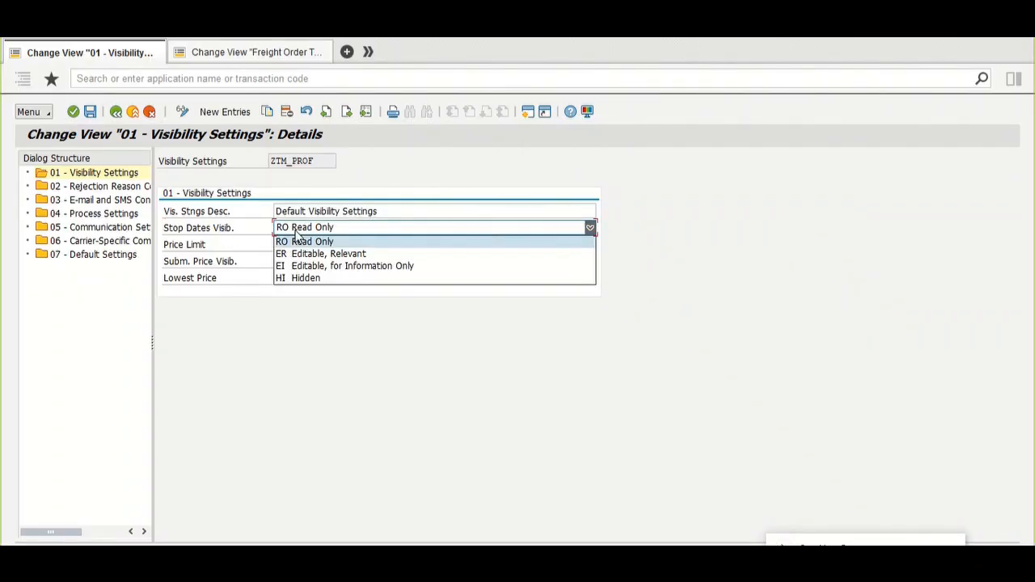
pyautogui.click(296, 234)
pyautogui.click(297, 234)
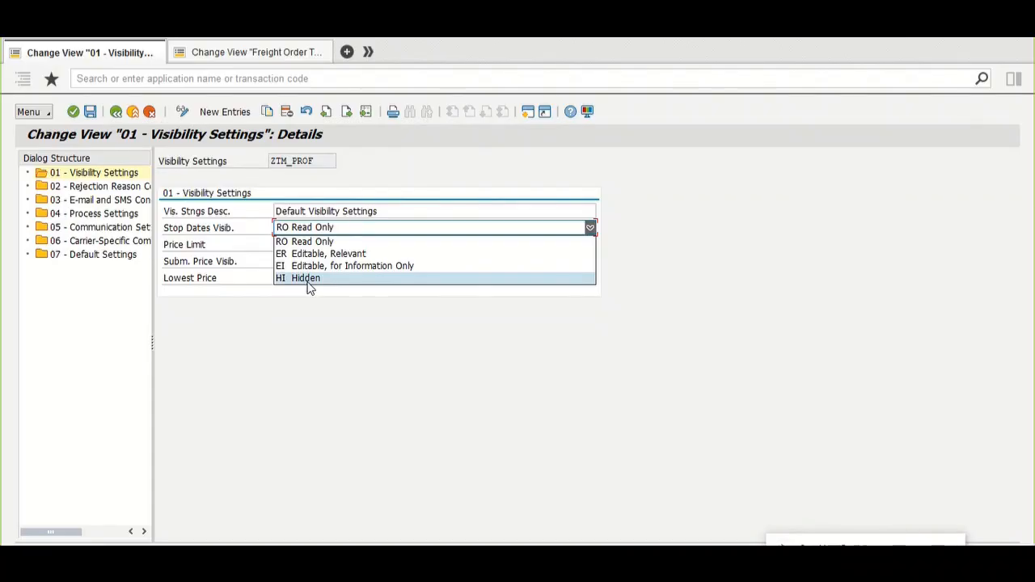
pyautogui.click(307, 242)
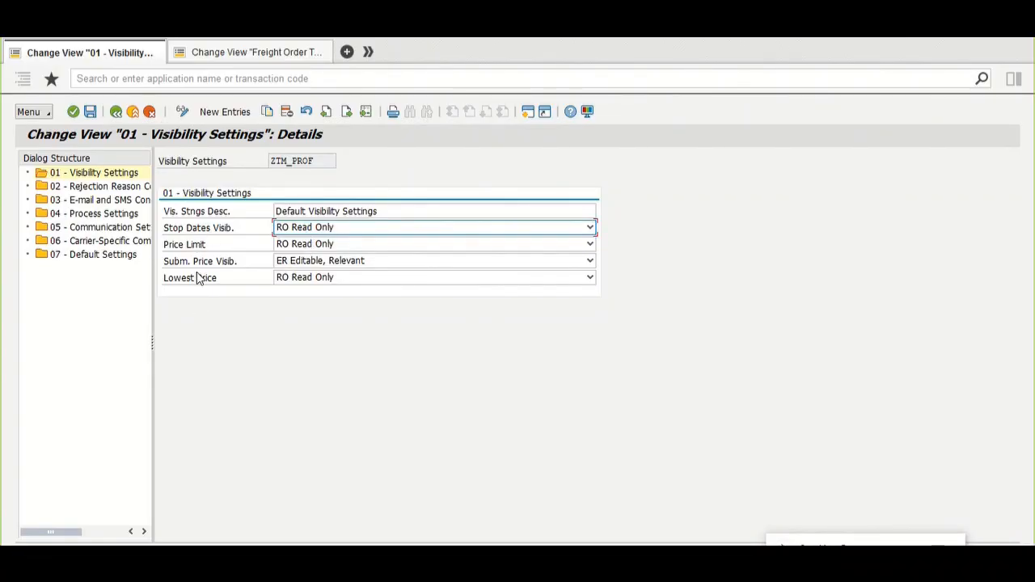
pyautogui.click(312, 250)
pyautogui.click(312, 250)
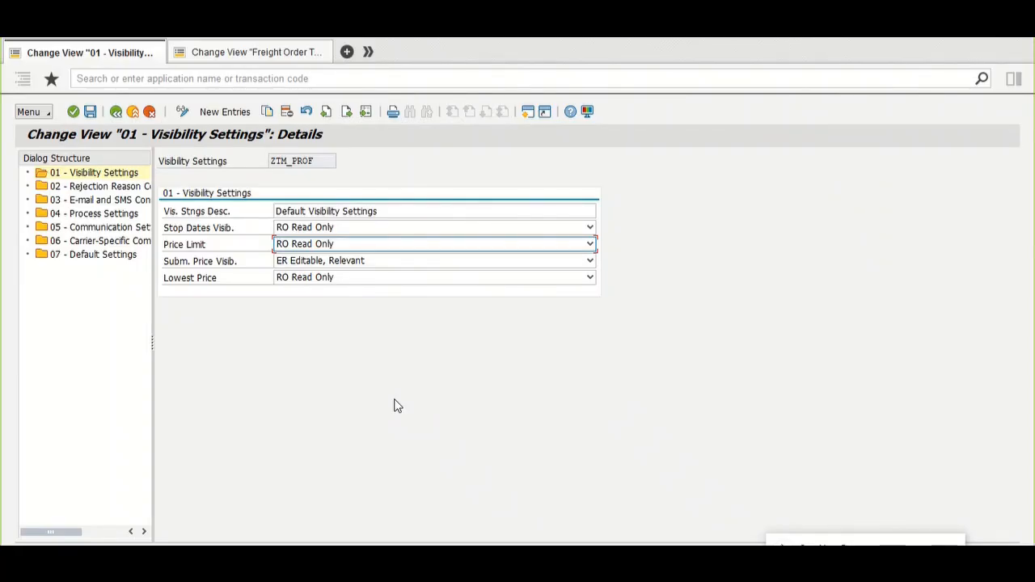
# - Return to the ZTM_PROC process settings, set the Tendering Profile to ZTM_TEND, and check the Carrier Selection Settings field
pyautogui.click(111, 216)
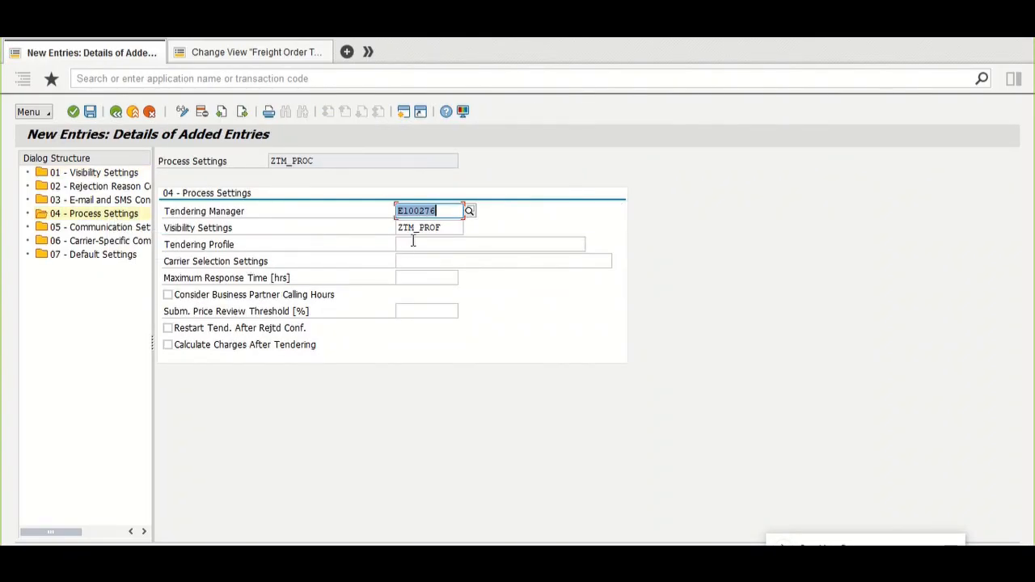
pyautogui.click(413, 241)
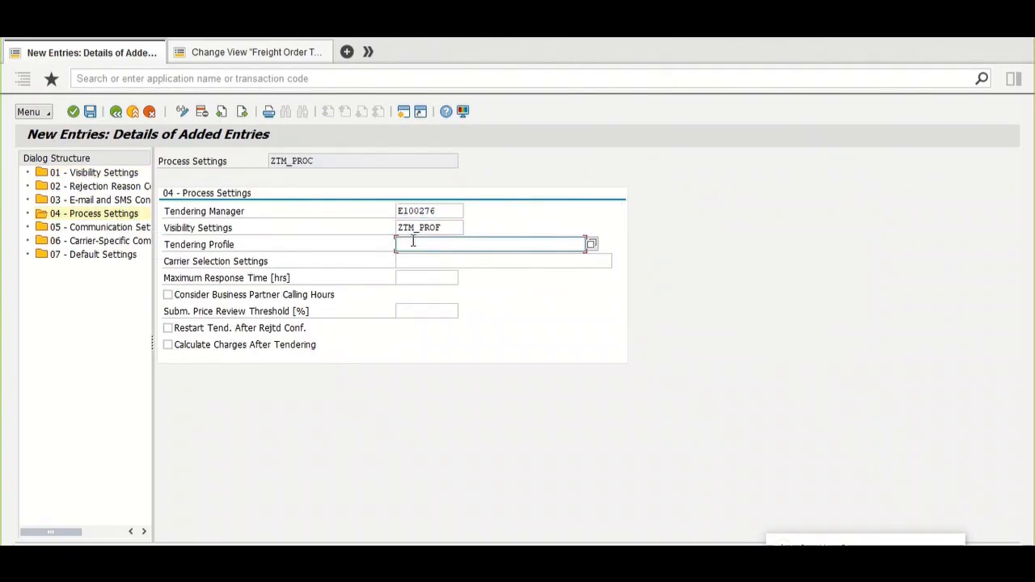
pyautogui.click(592, 245)
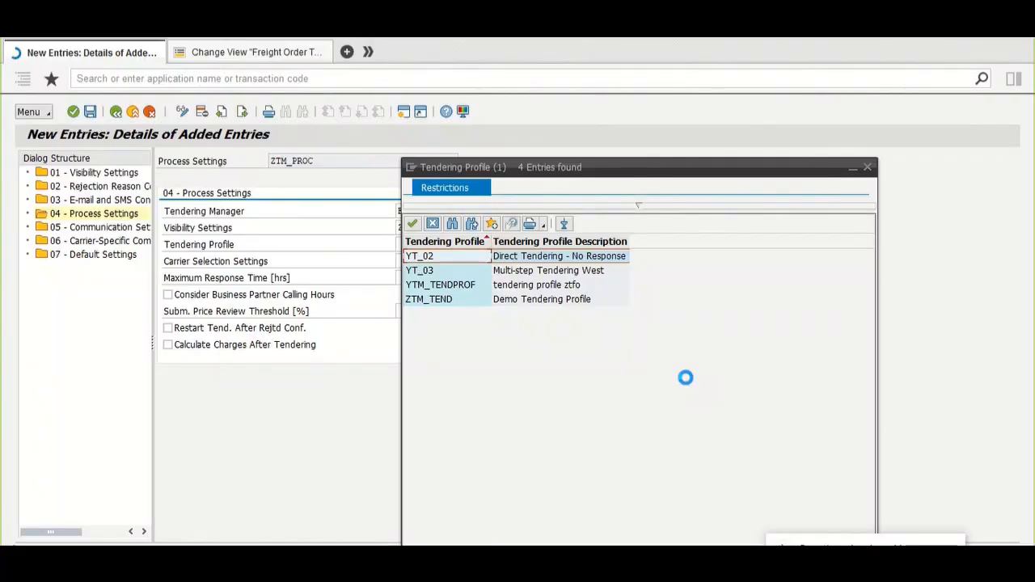
pyautogui.doubleClick(443, 301)
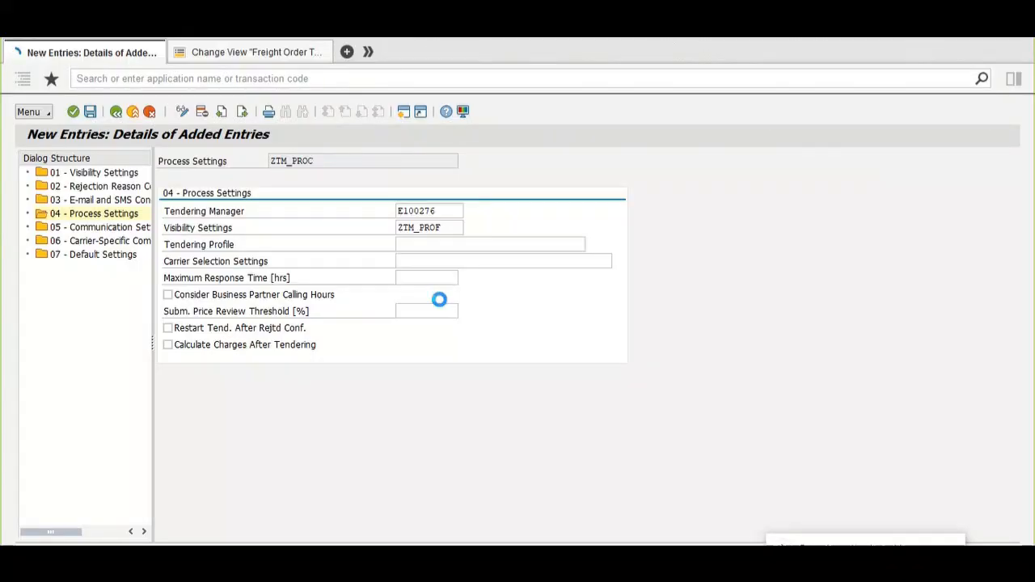
pyautogui.click(449, 244)
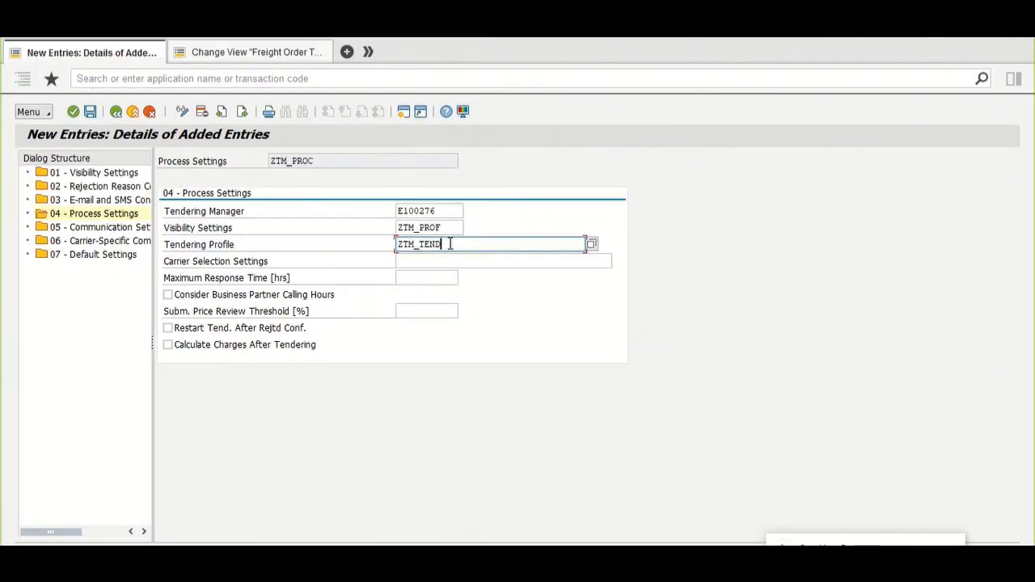
pyautogui.moveTo(451, 244); pyautogui.dragTo(398, 244)
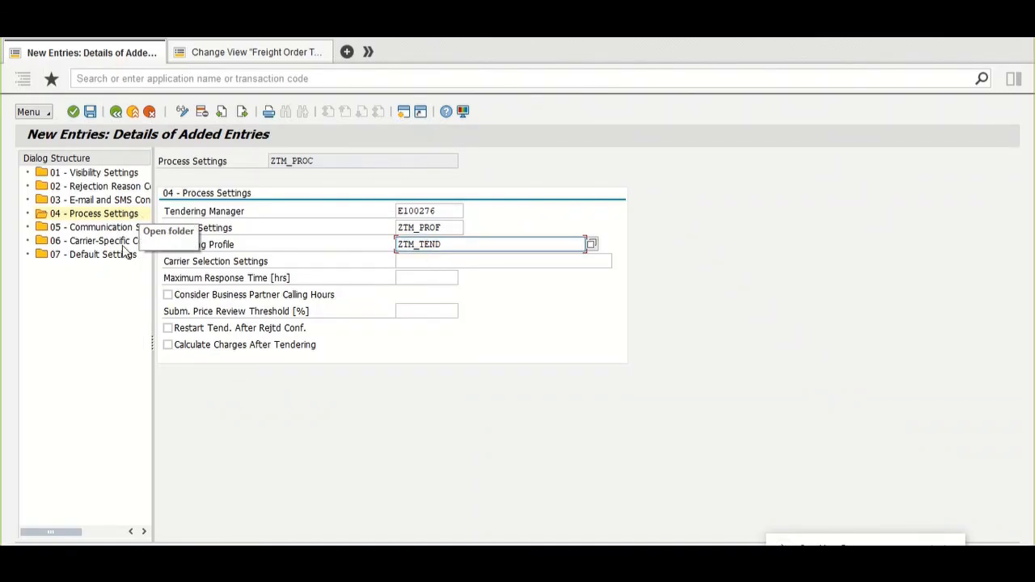
pyautogui.click(414, 262)
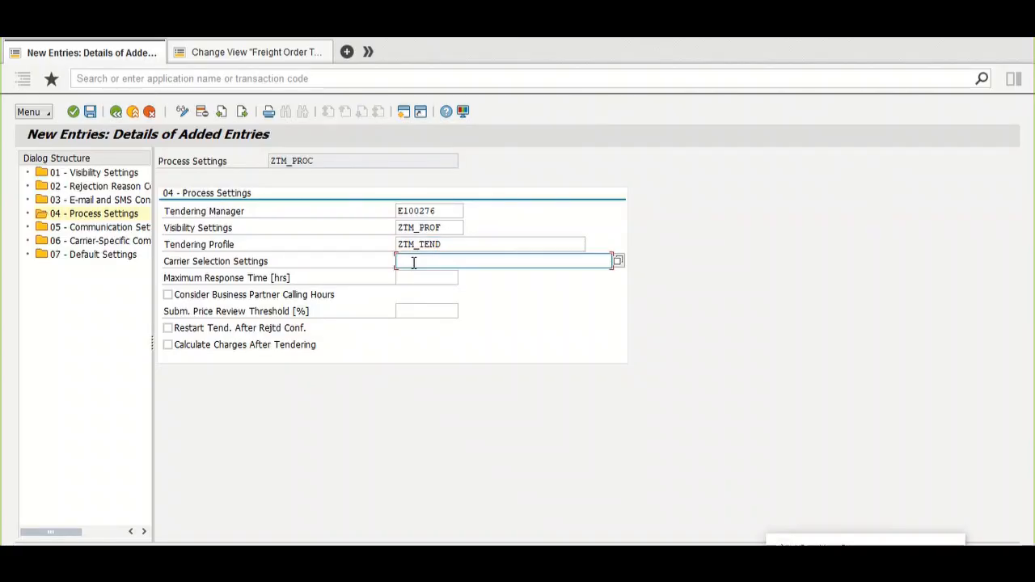
pyautogui.click(165, 262)
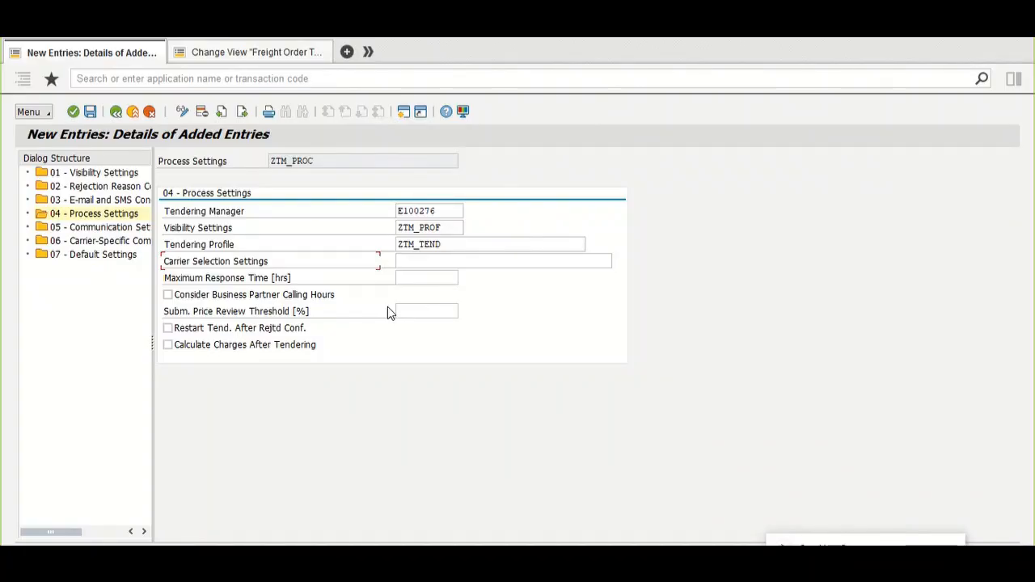
# - Compare the Carrier Selection Settings field of ZTM_PROC with the Default Carrier Selection Settings field in the freight order type
pyautogui.click(420, 260)
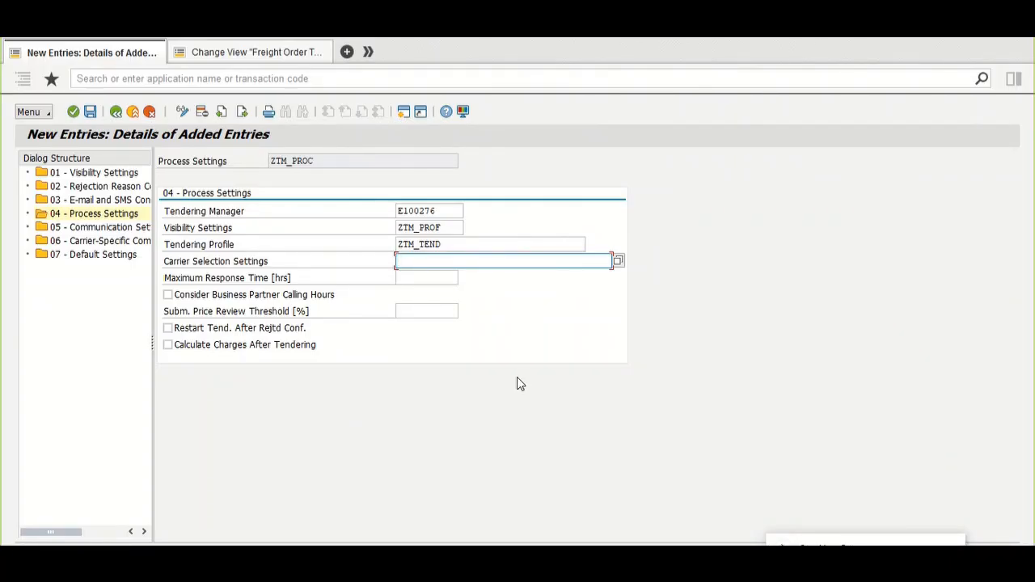
pyautogui.click(275, 52)
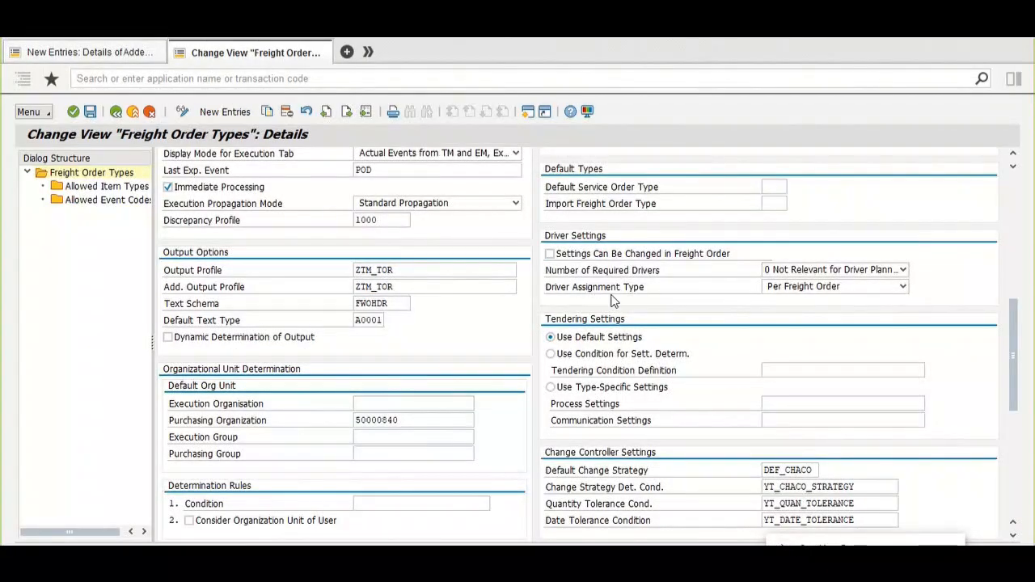
pyautogui.scroll(2, 699, 369)
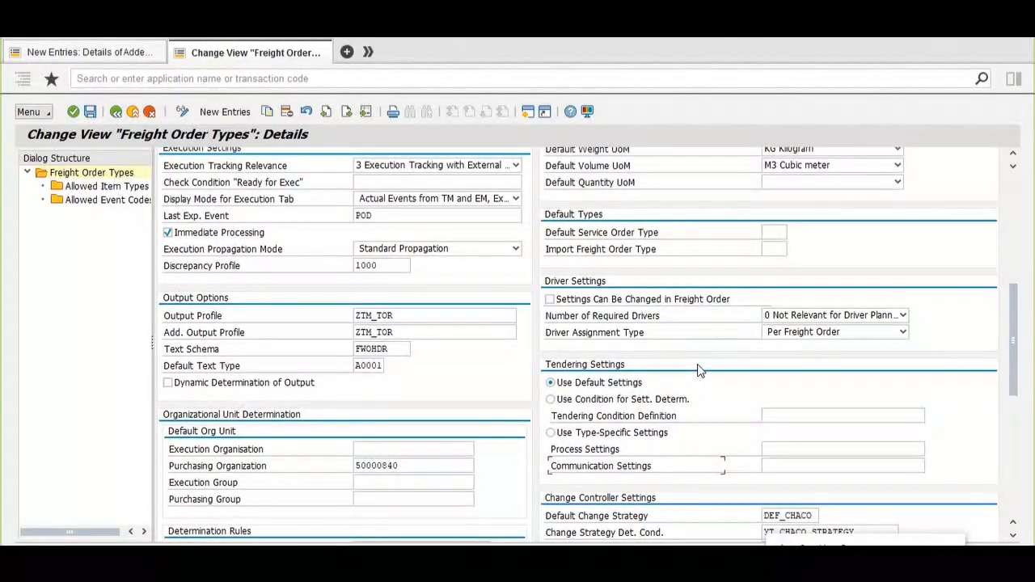
pyautogui.scroll(-5, 700, 370)
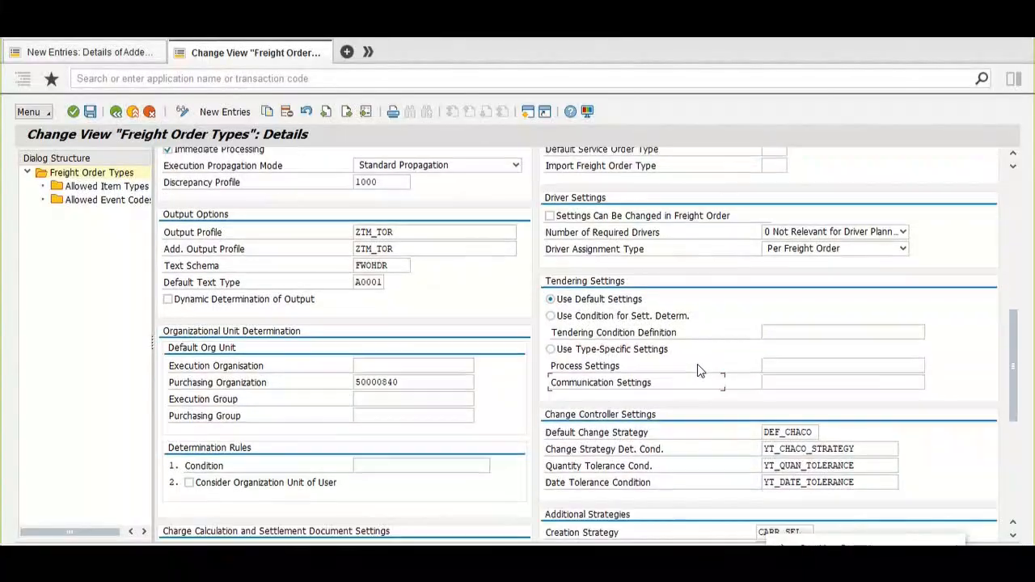
pyautogui.scroll(-3, 701, 370)
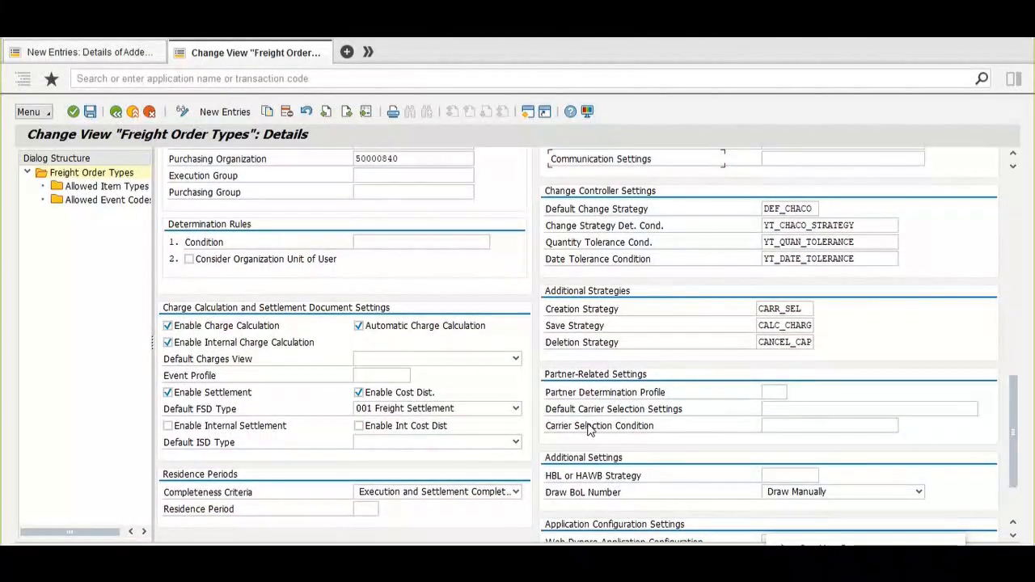
pyautogui.click(778, 410)
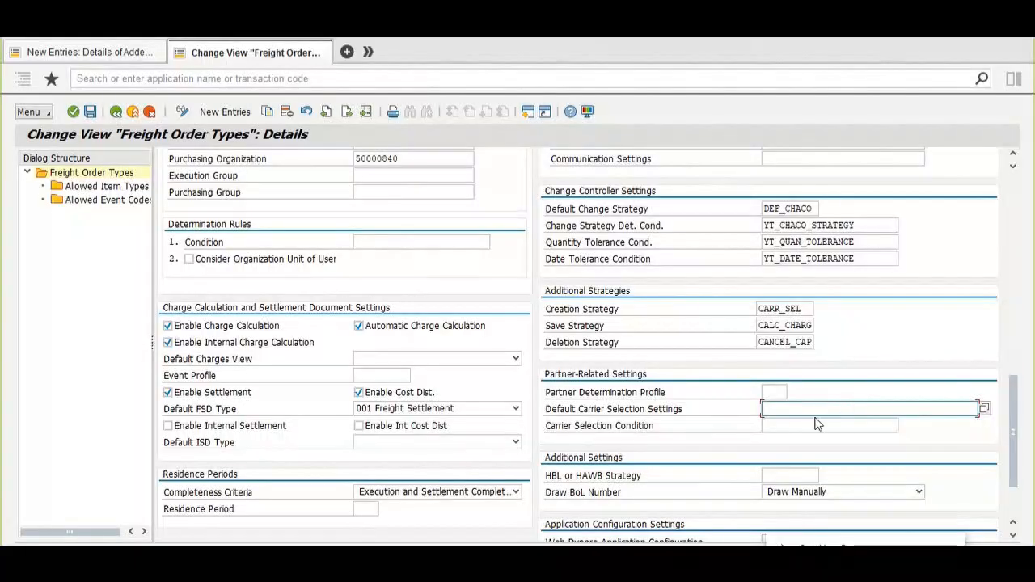
pyautogui.click(97, 52)
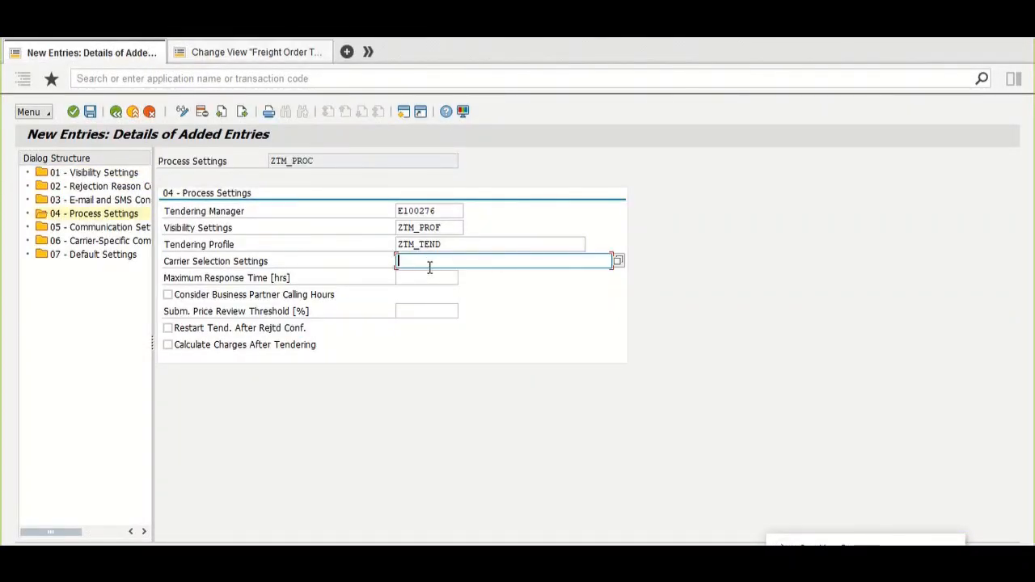
# - Check the allowed range for Maximum Response Time in ZTM_PROC and set it to 5 hours
pyautogui.click(170, 280)
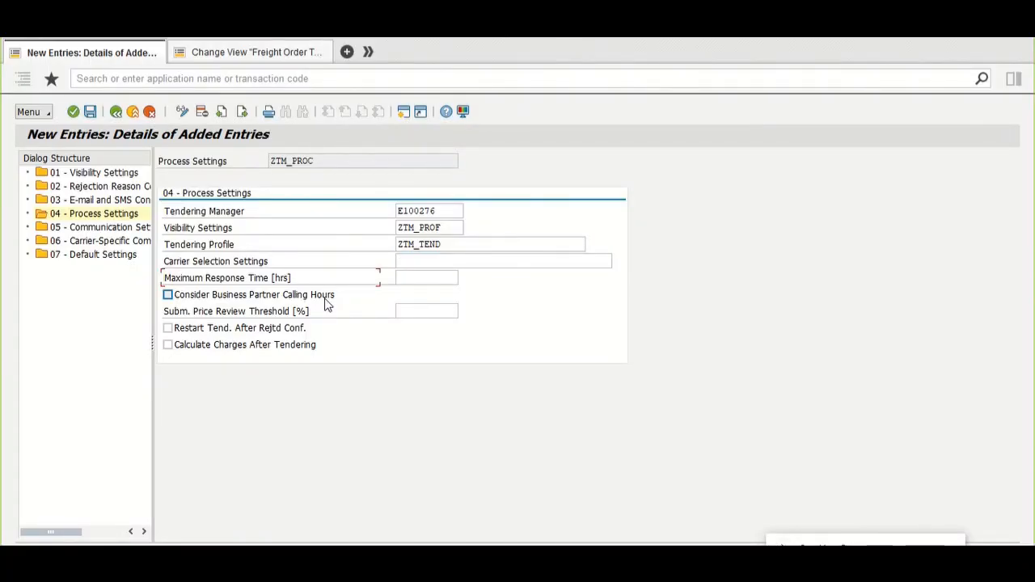
pyautogui.click(402, 277)
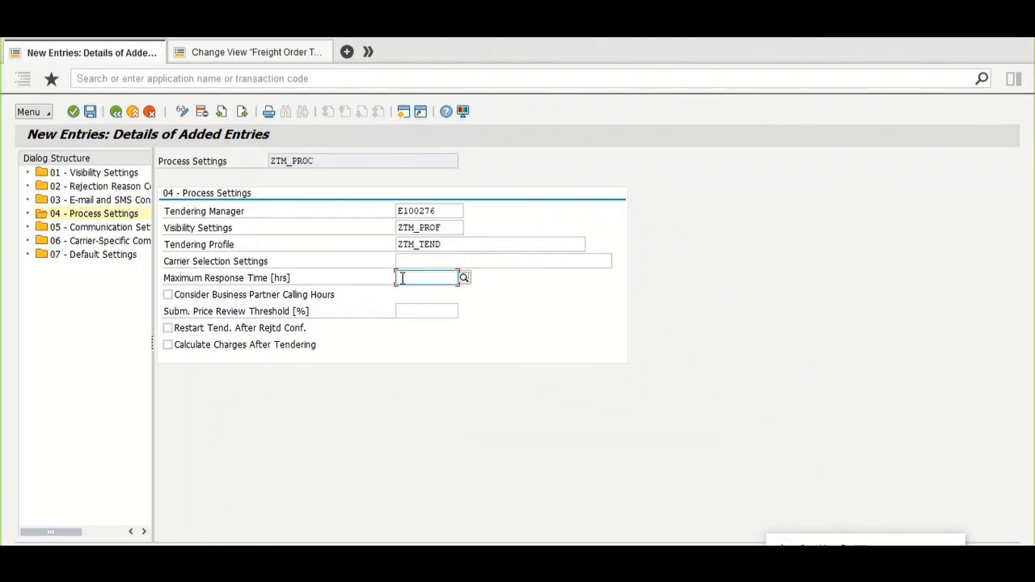
pyautogui.press('Return')
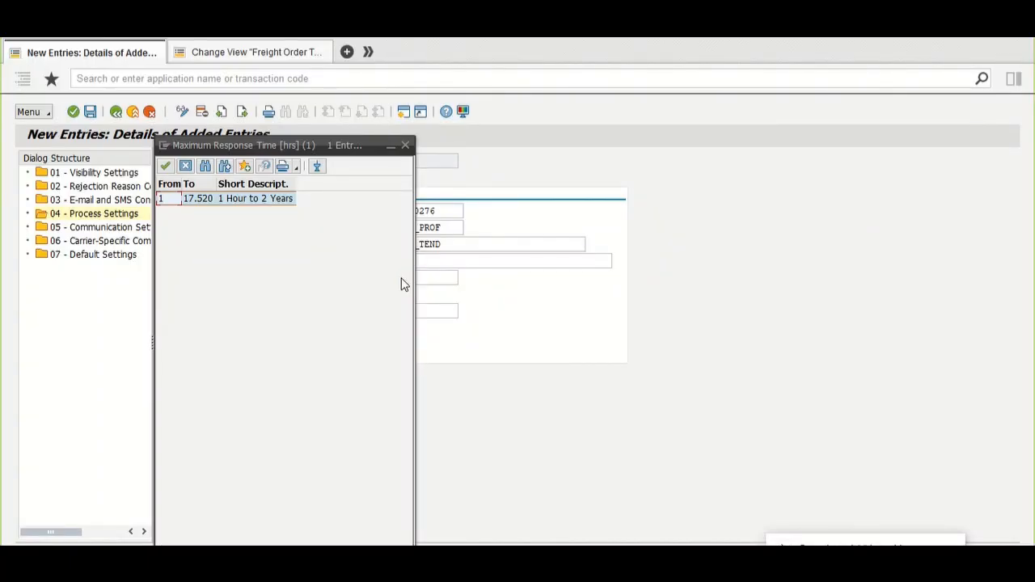
pyautogui.click(404, 146)
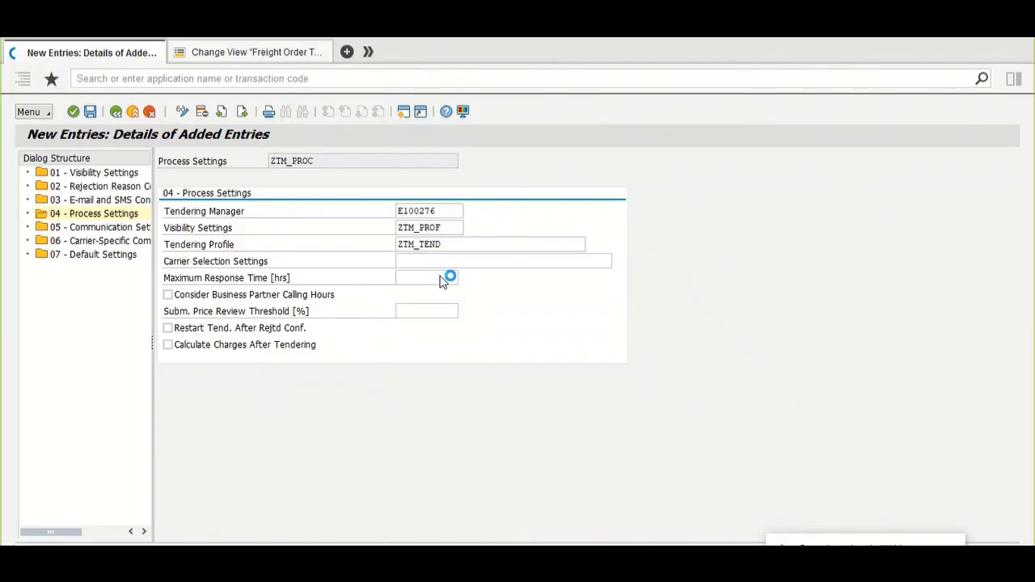
pyautogui.write('5')
pyautogui.press('Return')
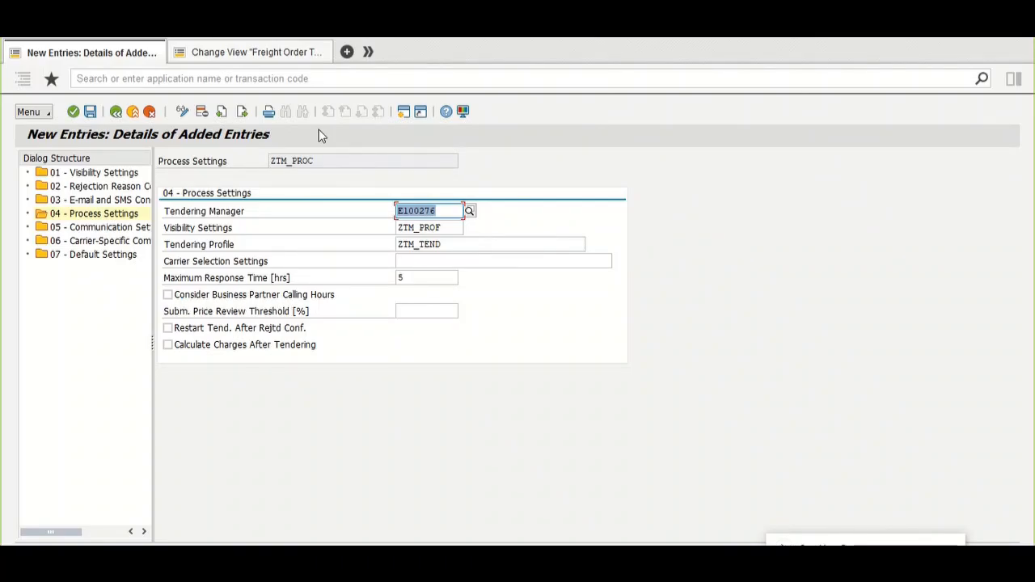
# - Display the business partner DHL Pvt Ltd in Maintain Business Partner and check the Calling Hours in its control data
pyautogui.click(347, 52)
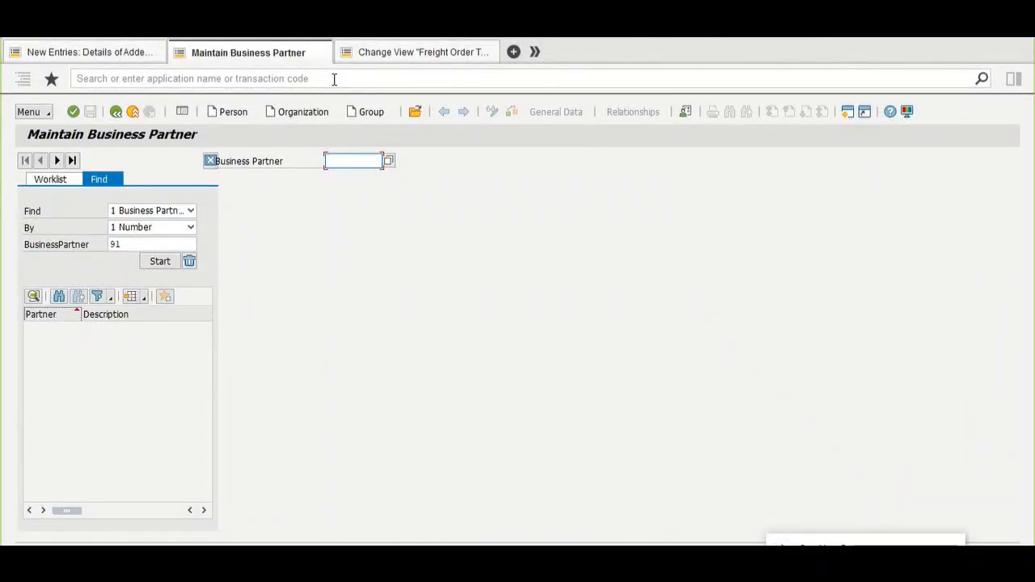
pyautogui.press('BackSpace')
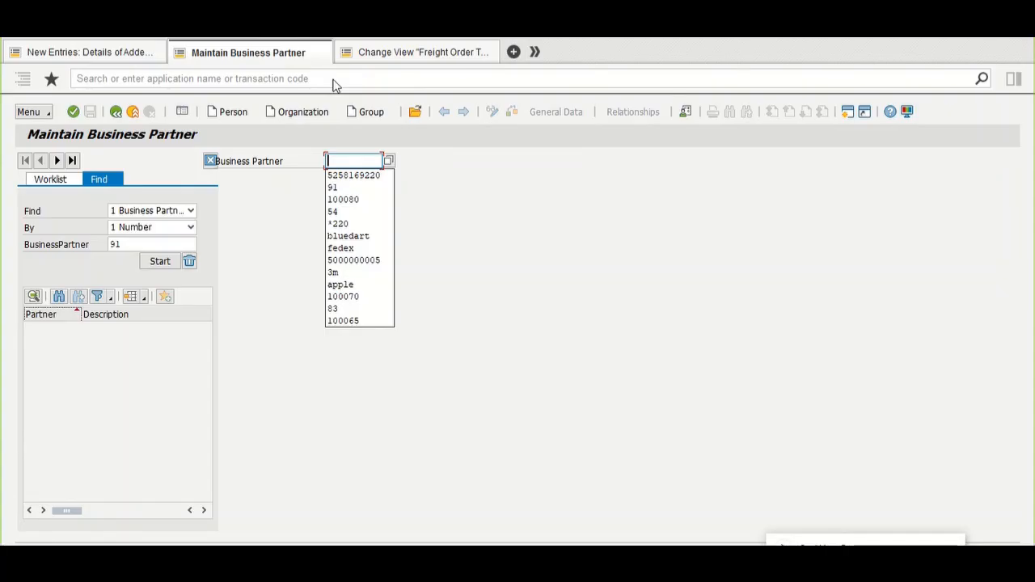
pyautogui.press('Down')
pyautogui.press('Return')
pyautogui.press('Return')
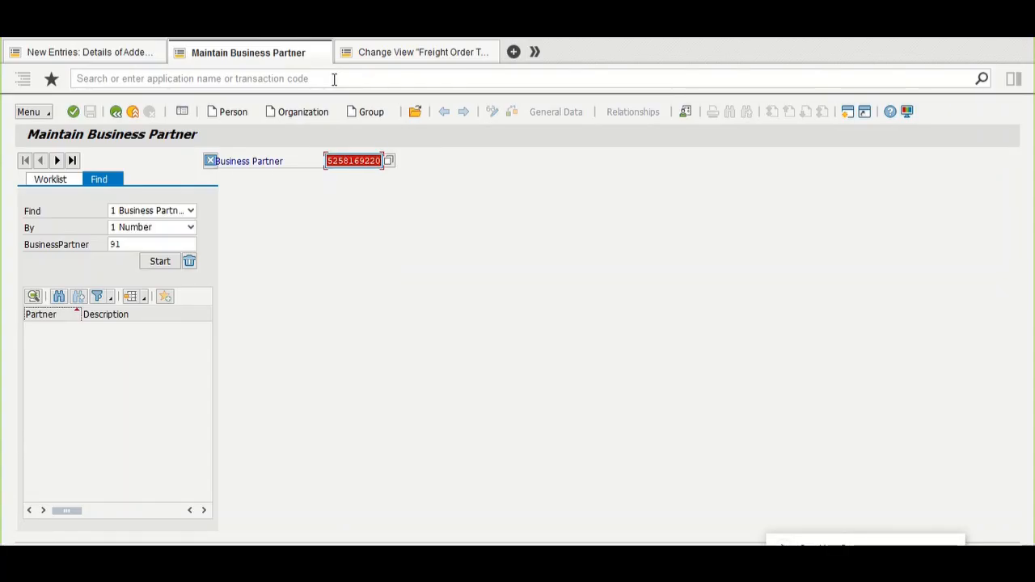
pyautogui.press('BackSpace')
pyautogui.press('Down')
pyautogui.press('Down')
pyautogui.press('Down')
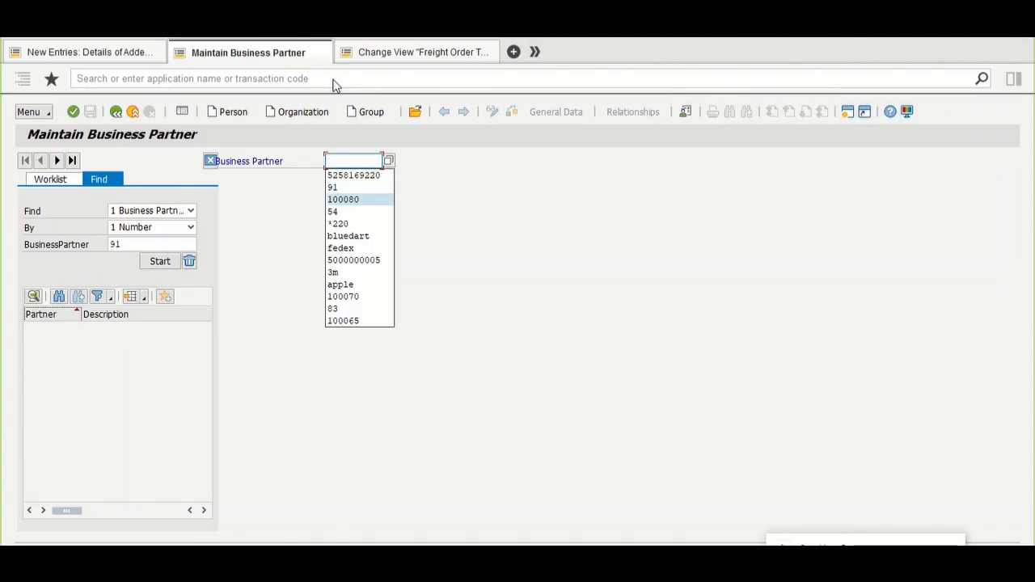
pyautogui.press('Return')
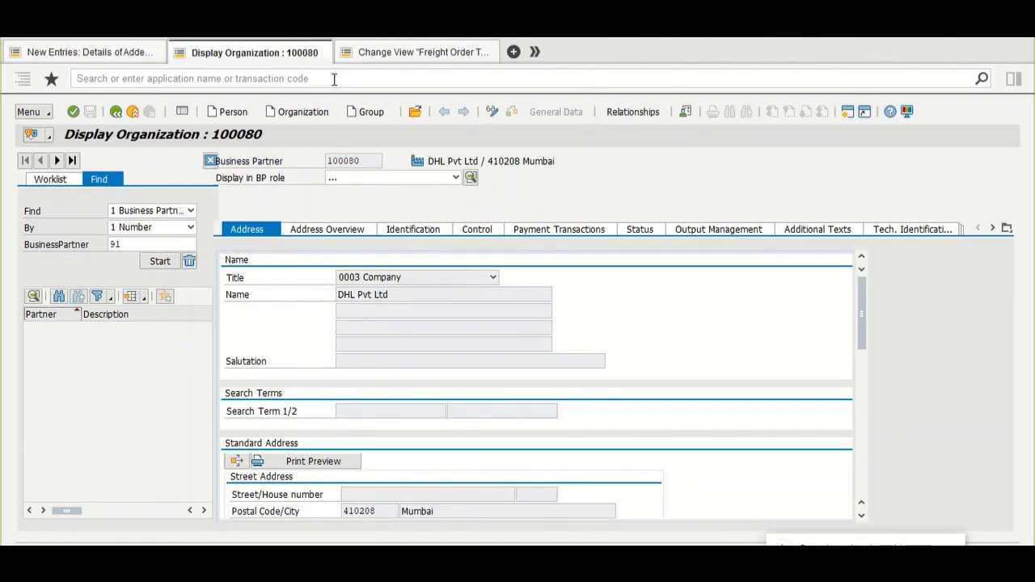
pyautogui.click(474, 236)
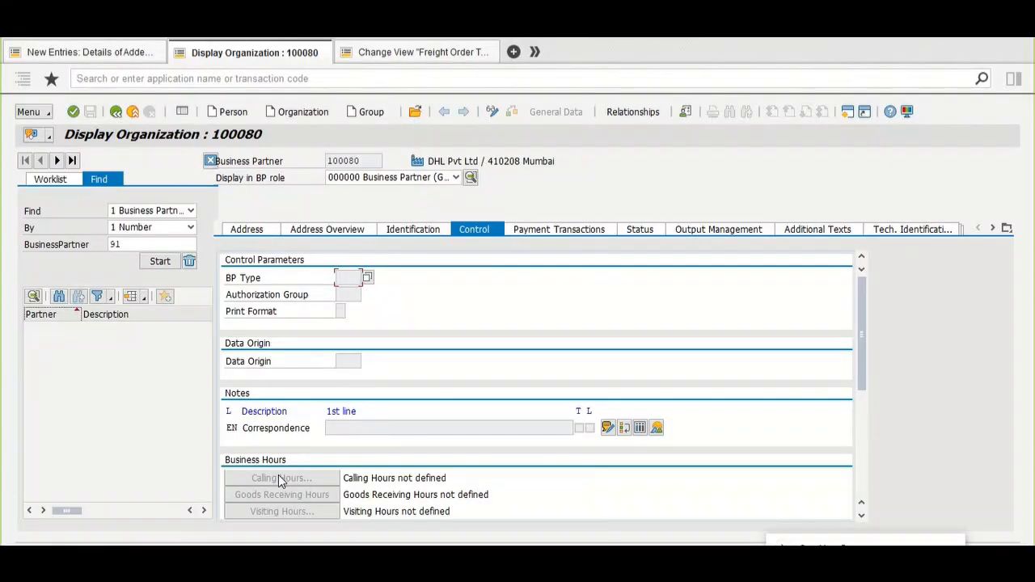
pyautogui.click(285, 480)
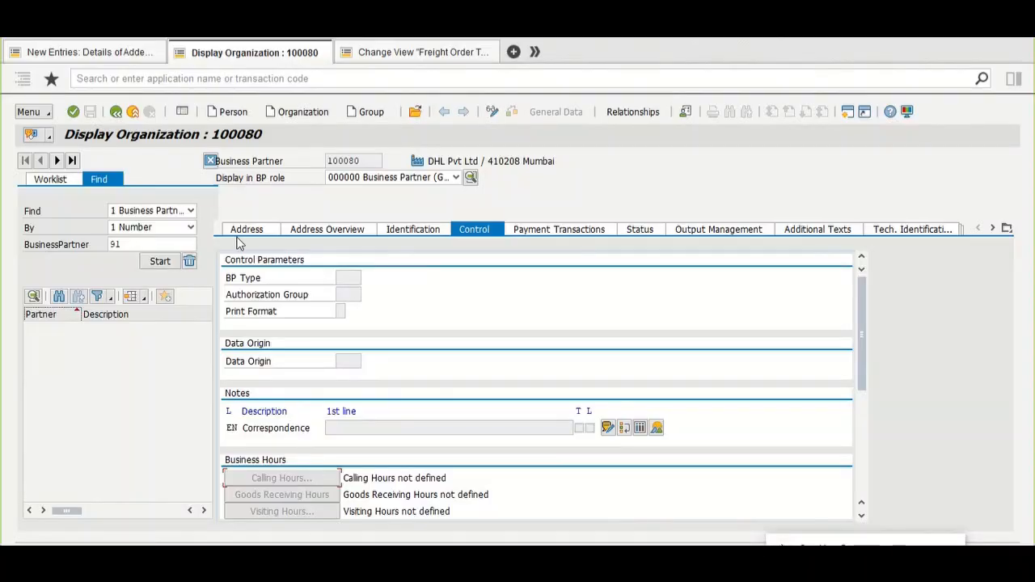
# - In the ZTM_PROC process settings, enable Consider Business Partner Calling Hours and set Subm. Price Review Threshold to 5%
pyautogui.click(113, 53)
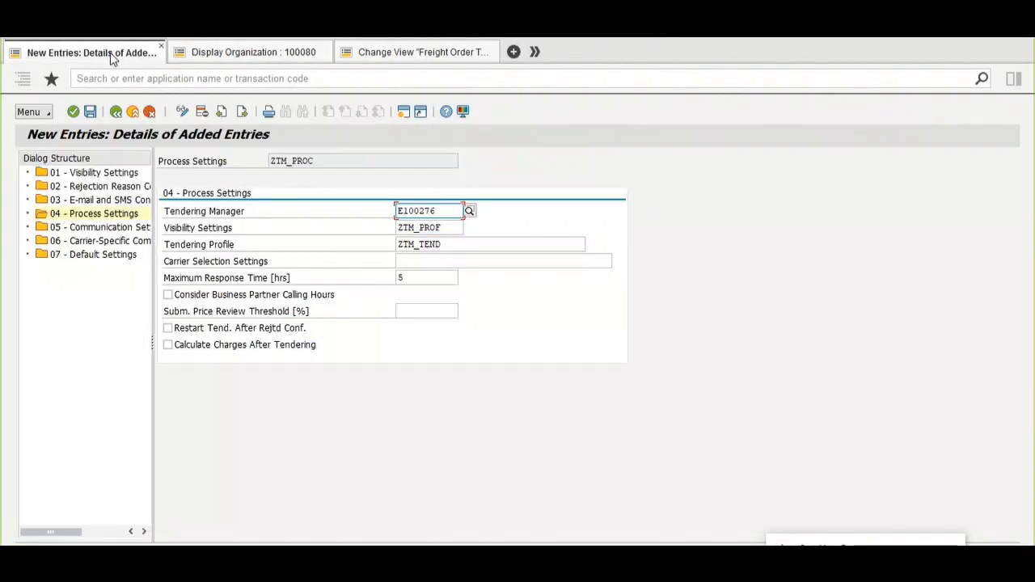
pyautogui.click(230, 299)
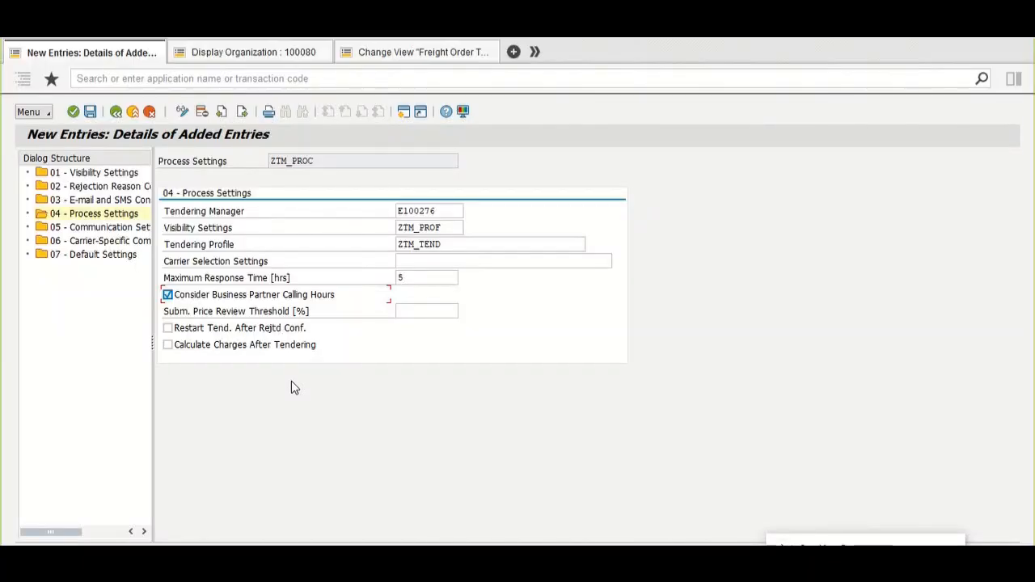
pyautogui.click(225, 315)
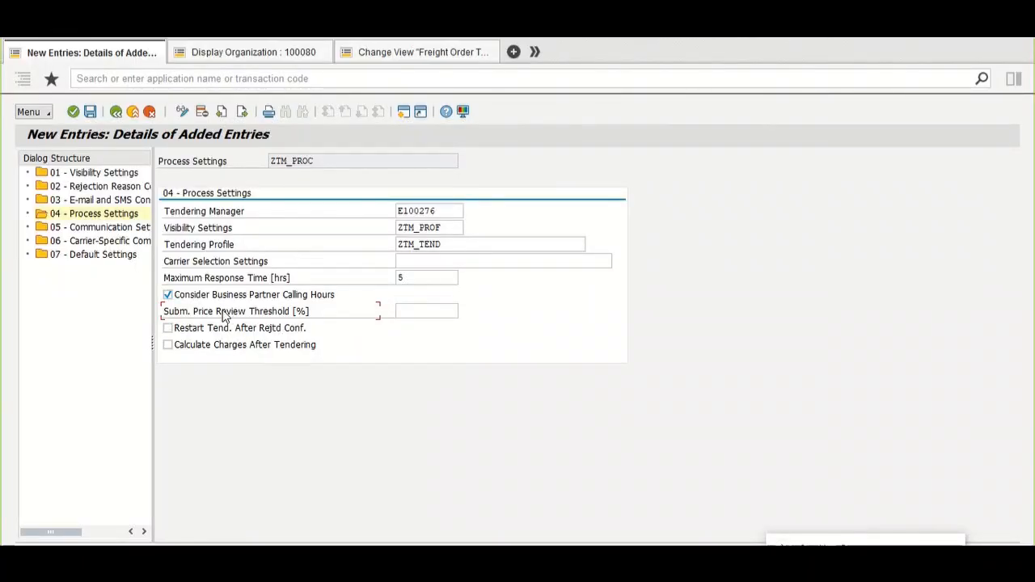
pyautogui.click(422, 316)
pyautogui.write('5')
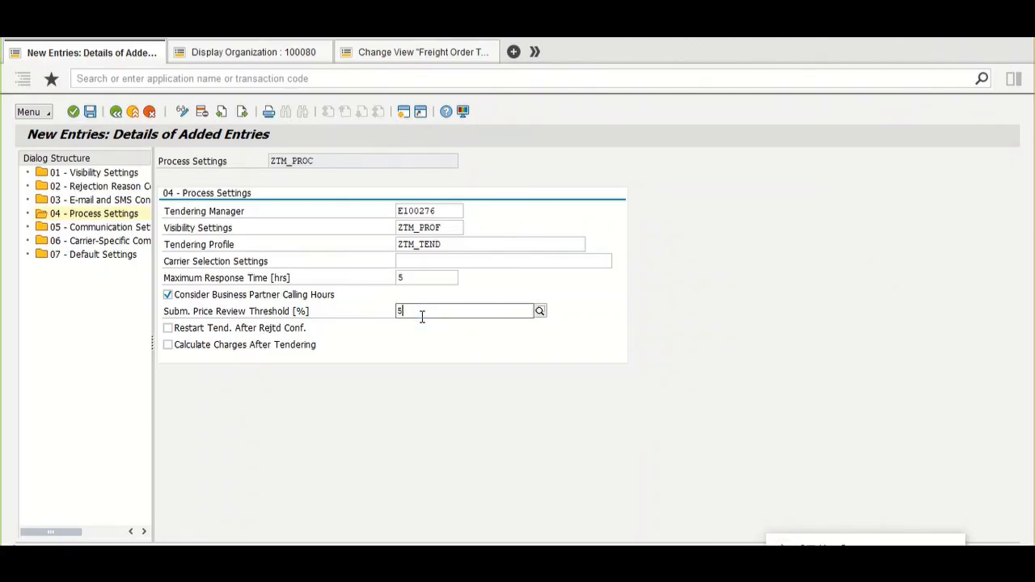
pyautogui.press('Return')
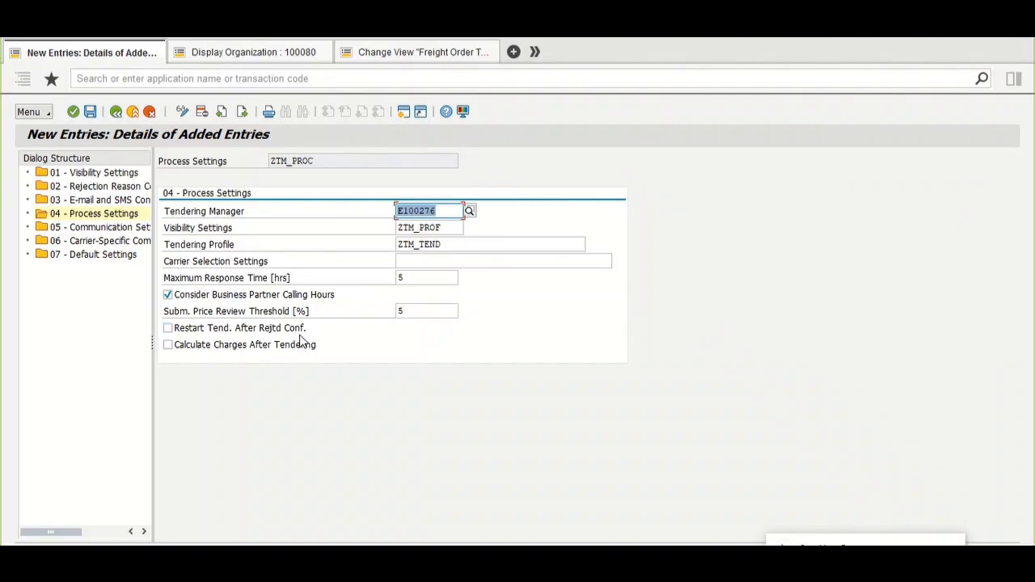
# - Enable Restart Tend. After Rejtd Conf. and Calculate Charges After Tendering in the ZTM_PROC process settings
pyautogui.click(199, 336)
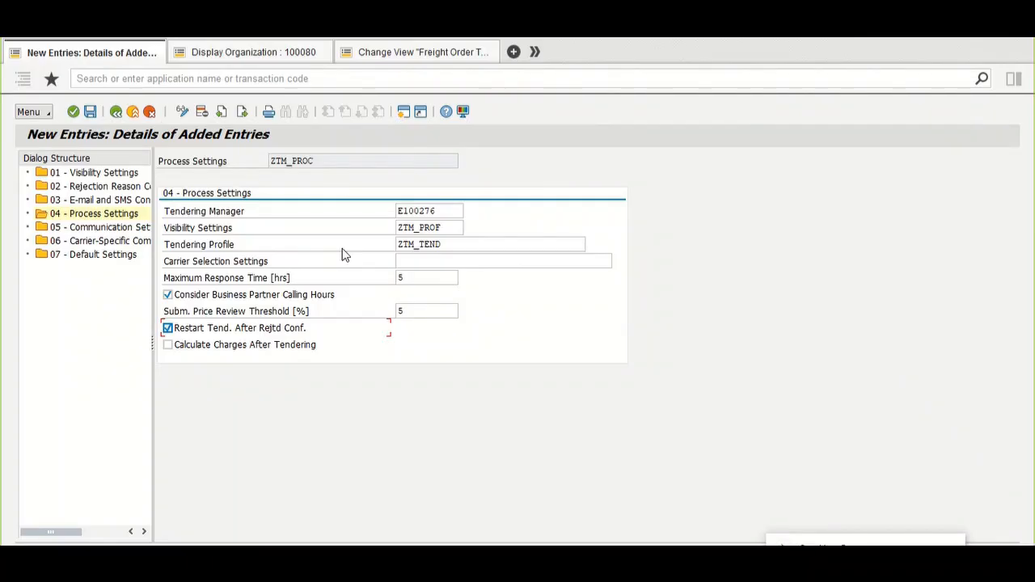
pyautogui.click(223, 352)
# - Switch the freight order type's Tendering Settings to Use Type-Specific Settings and go to its Process Settings field
pyautogui.click(402, 60)
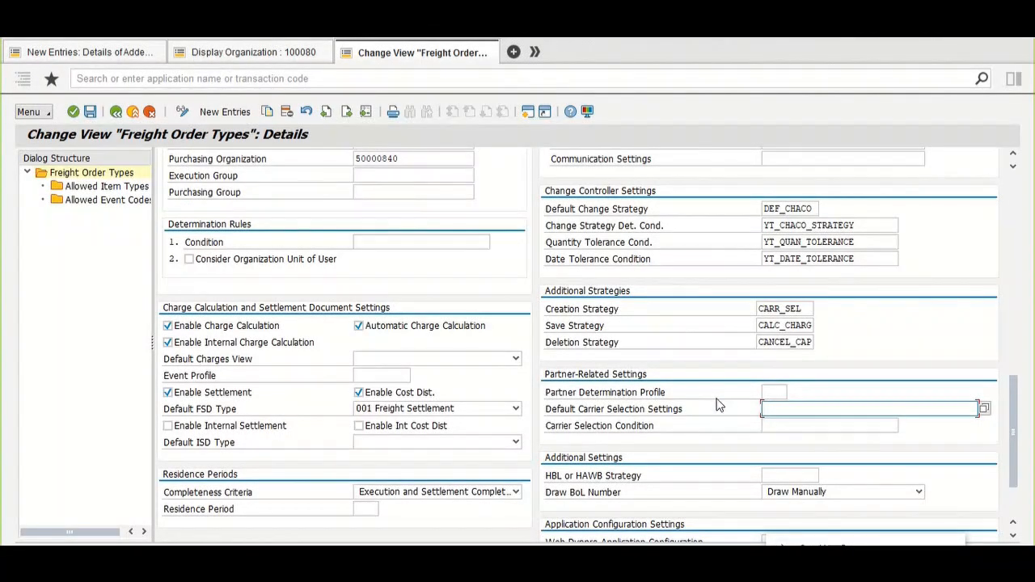
pyautogui.scroll(4, 719, 406)
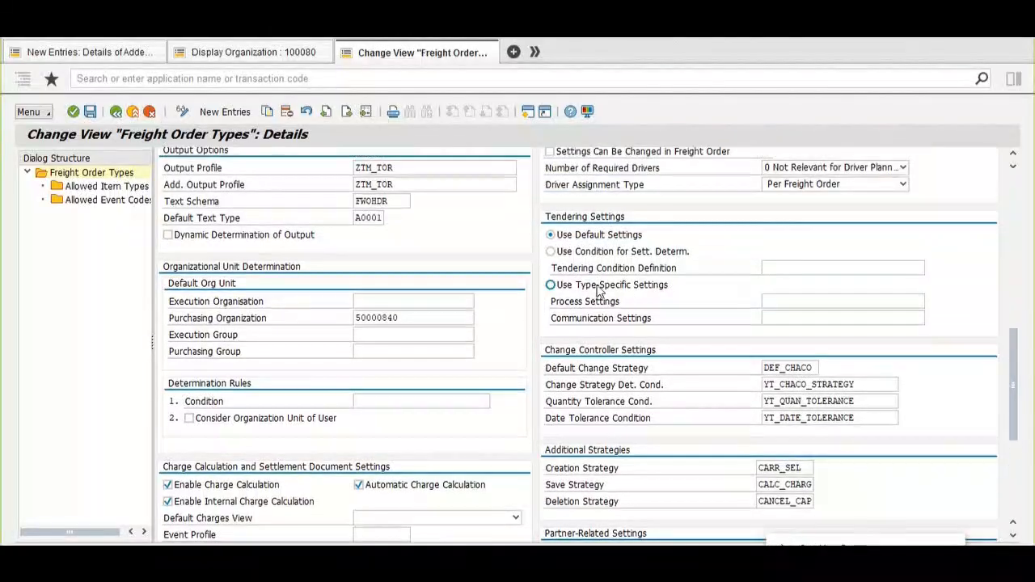
pyautogui.click(589, 288)
pyautogui.click(798, 299)
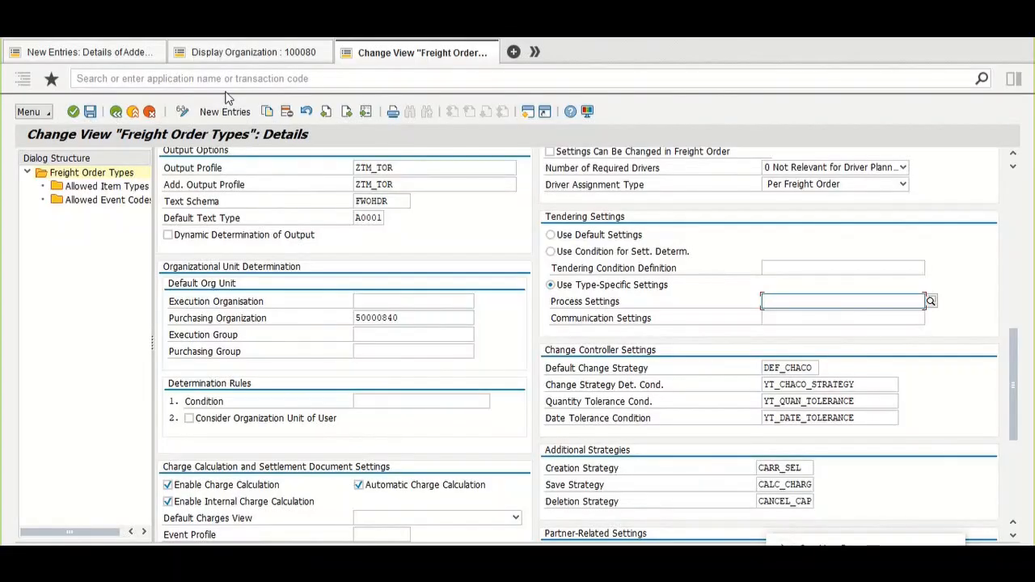
# - Review the alert, e-mail and SMS options of communication settings ZTM_TEND and compare them with the carrier-specific communication settings
pyautogui.click(126, 57)
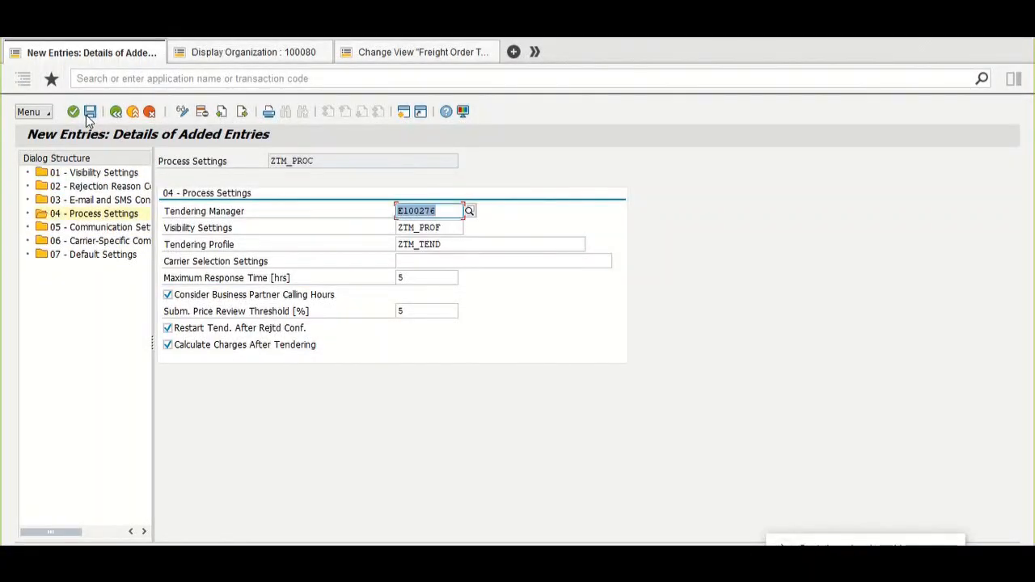
pyautogui.click(95, 234)
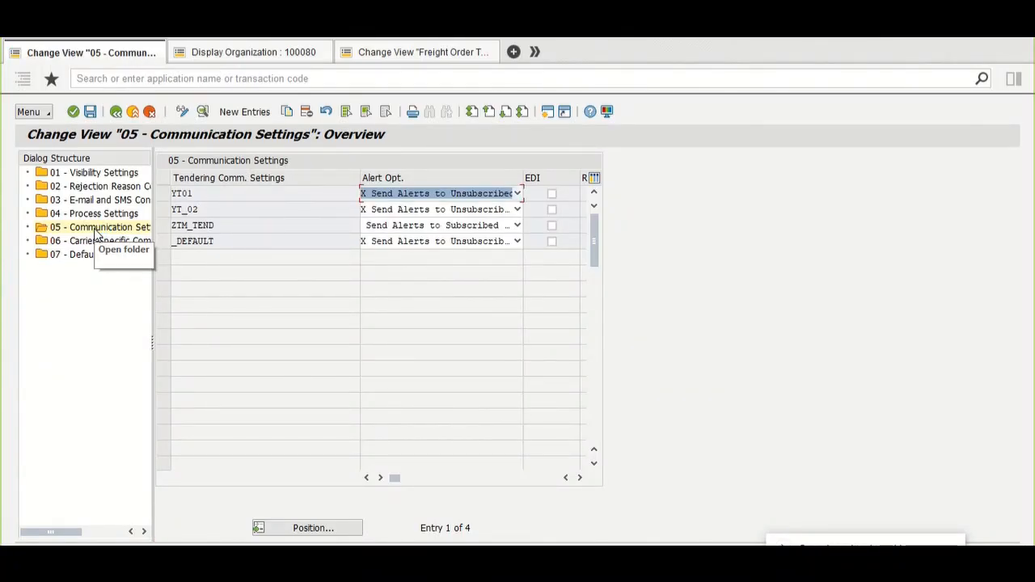
pyautogui.click(213, 225)
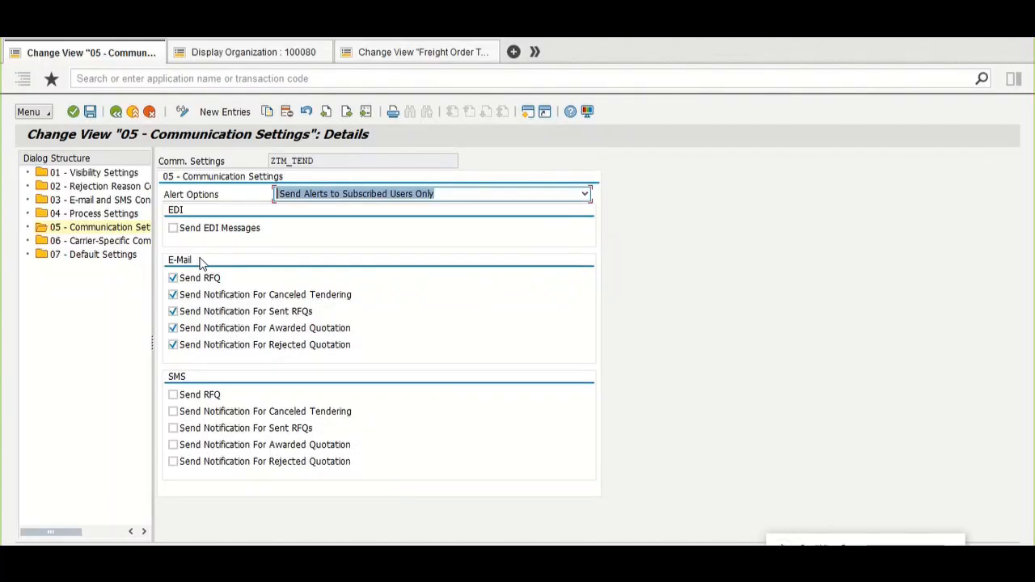
pyautogui.click(118, 242)
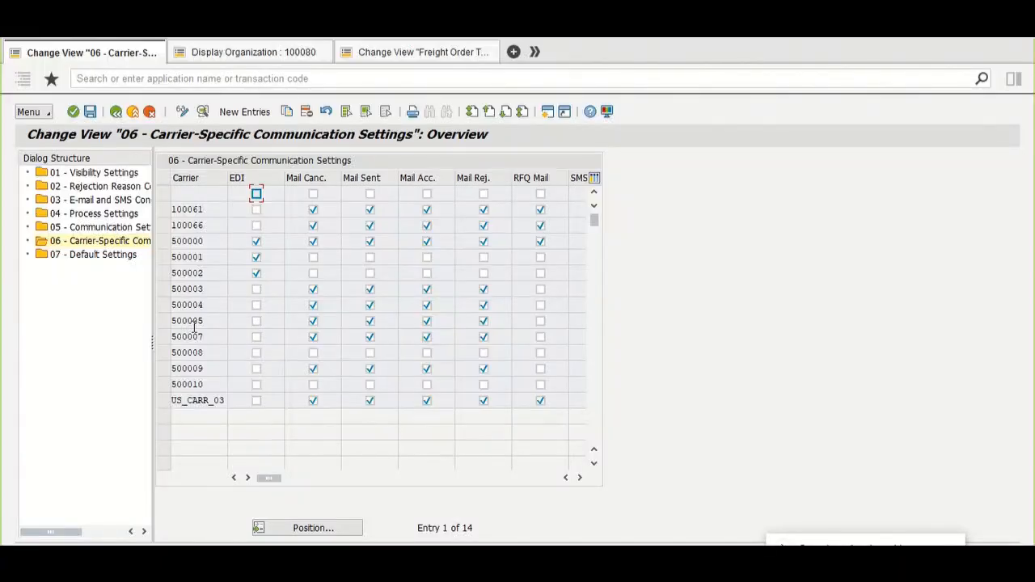
pyautogui.click(209, 383)
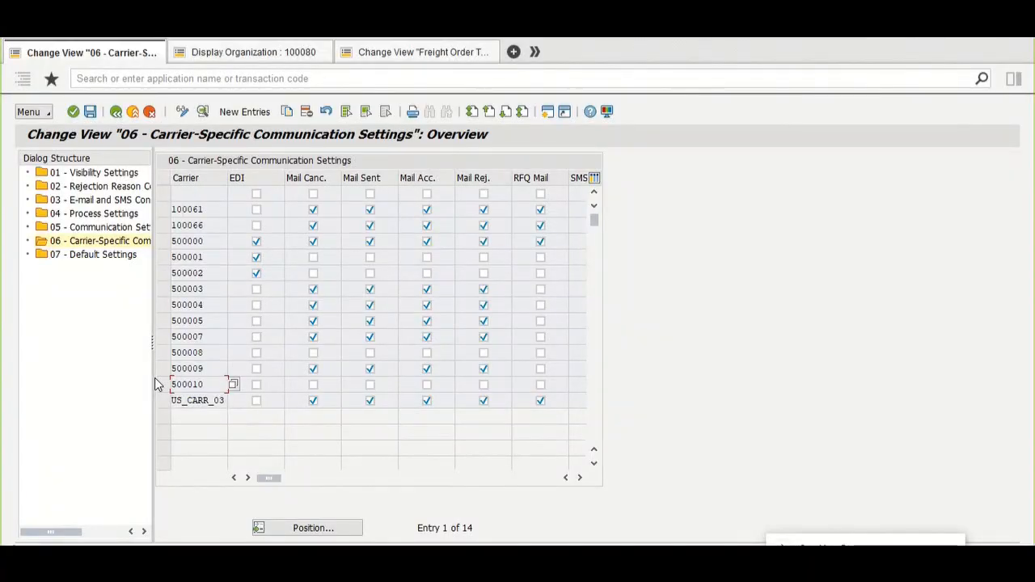
pyautogui.click(111, 233)
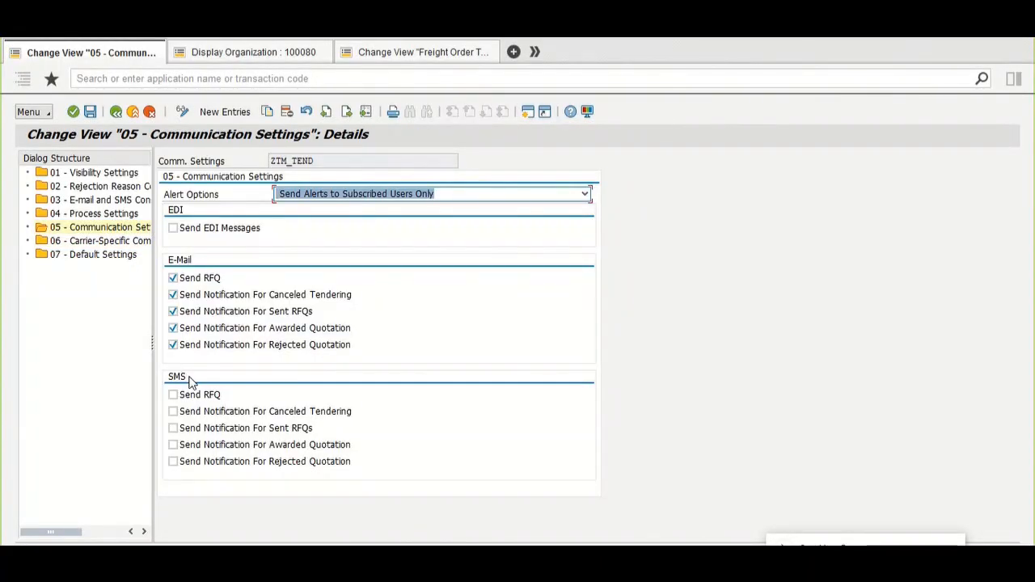
pyautogui.click(111, 242)
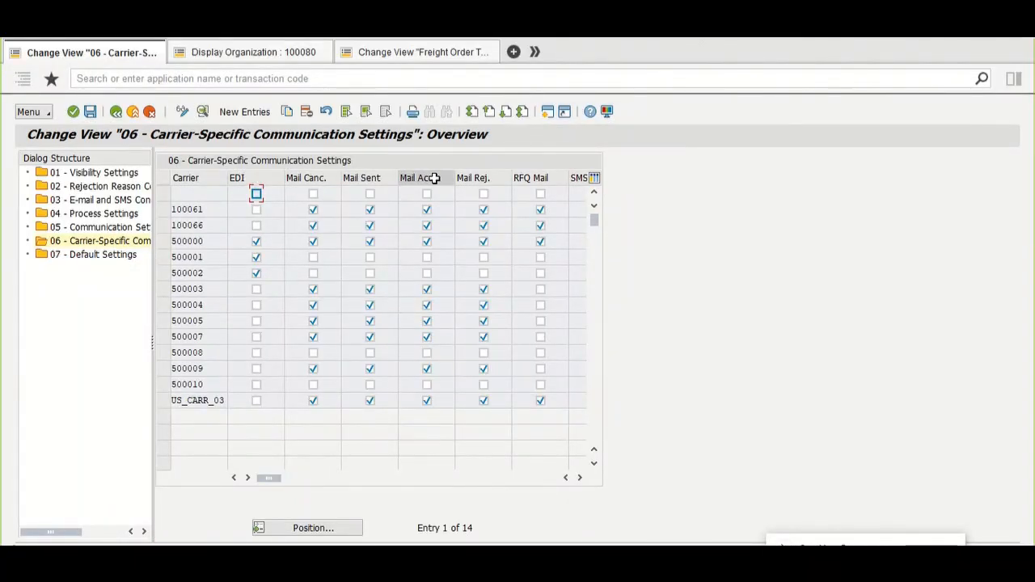
# - Examine the e-mail and SMS flags in the carrier-specific communication settings and check the business partner number of DHL Pvt Ltd
pyautogui.hscroll(2, 594, 220)
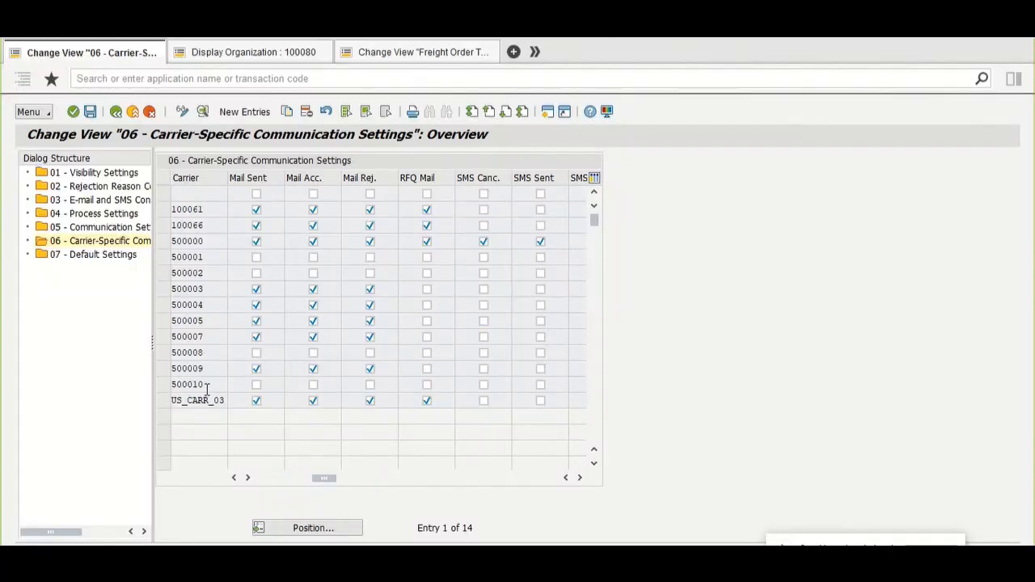
pyautogui.click(206, 385)
pyautogui.click(233, 385)
pyautogui.click(182, 113)
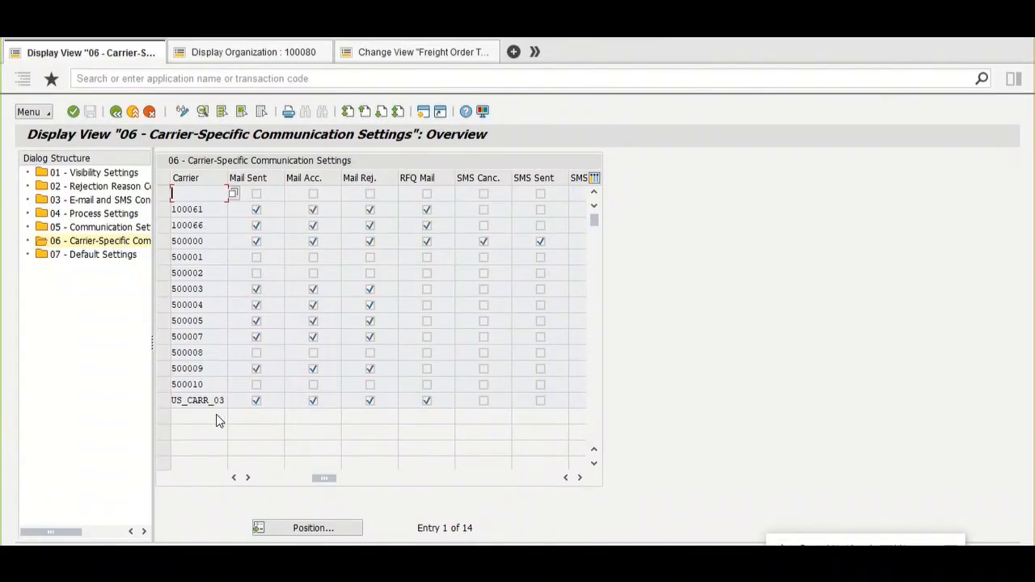
pyautogui.click(182, 113)
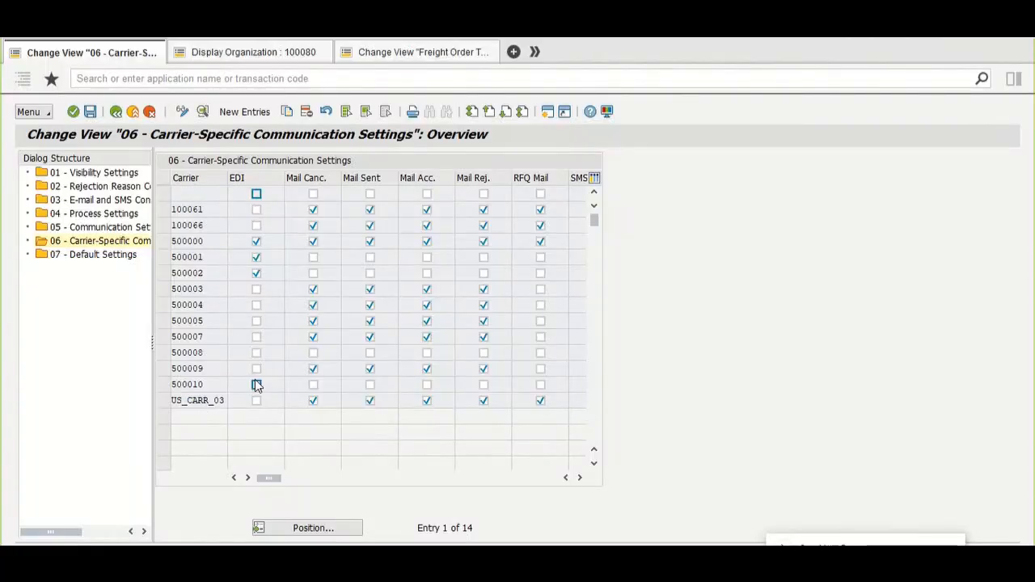
pyautogui.click(229, 53)
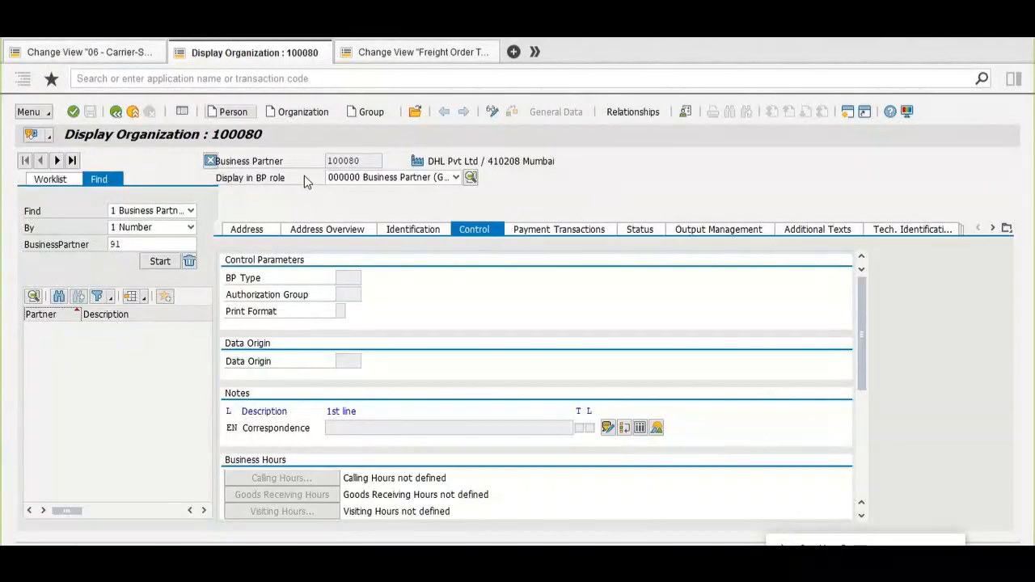
pyautogui.moveTo(362, 160); pyautogui.dragTo(326, 161)
pyautogui.click(326, 160)
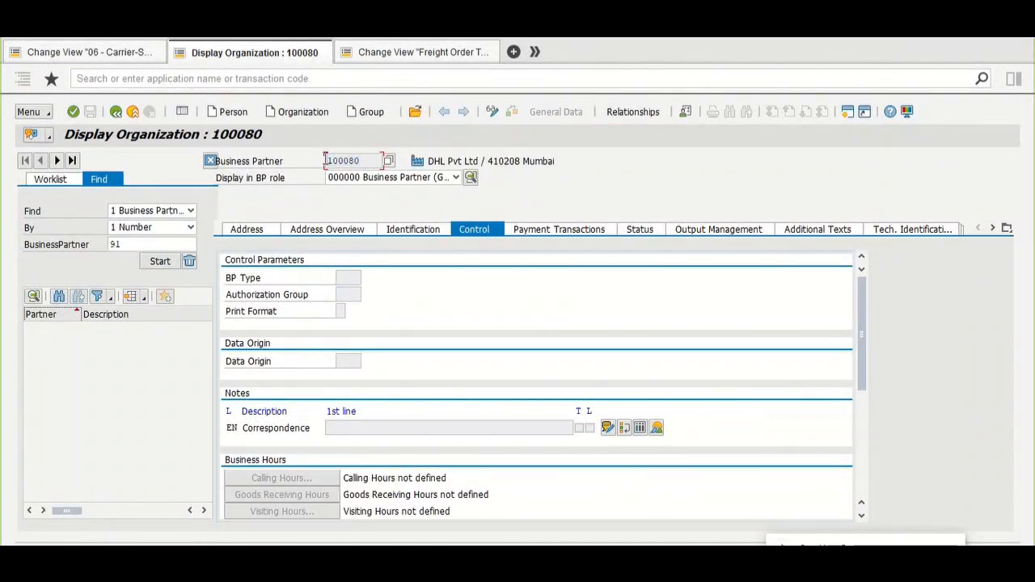
pyautogui.click(132, 53)
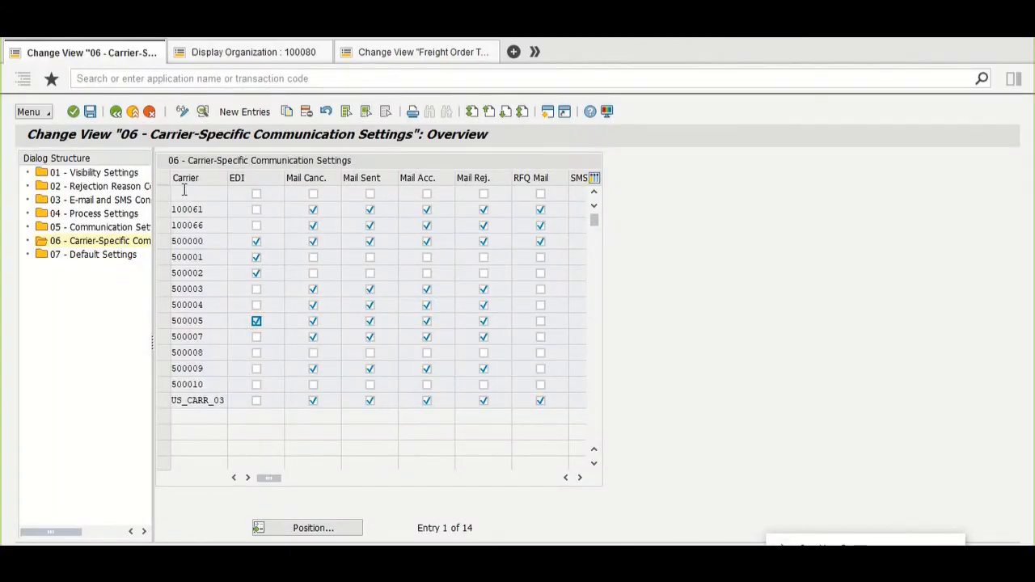
pyautogui.click(245, 112)
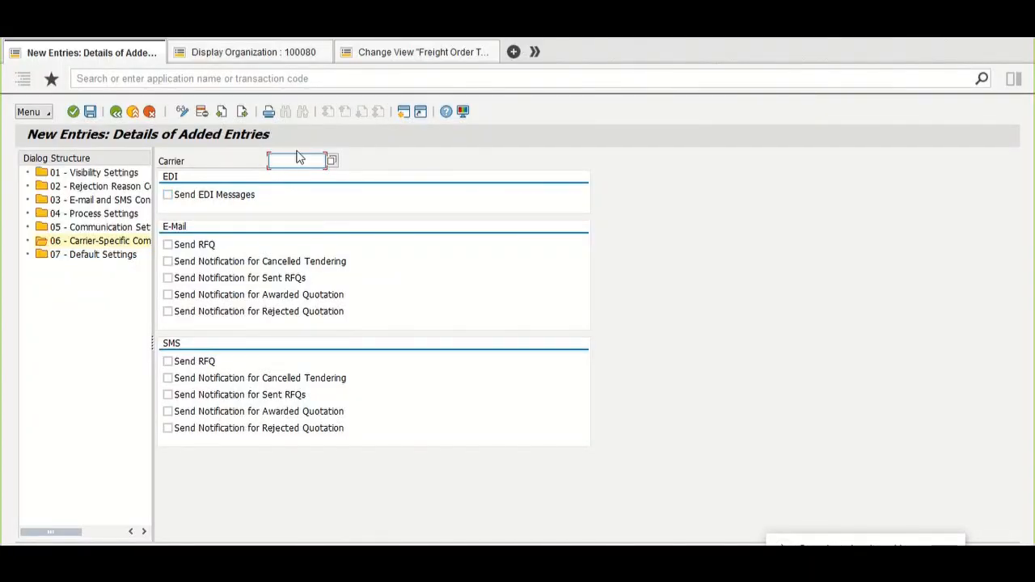
pyautogui.click(305, 164)
pyautogui.press('F4')
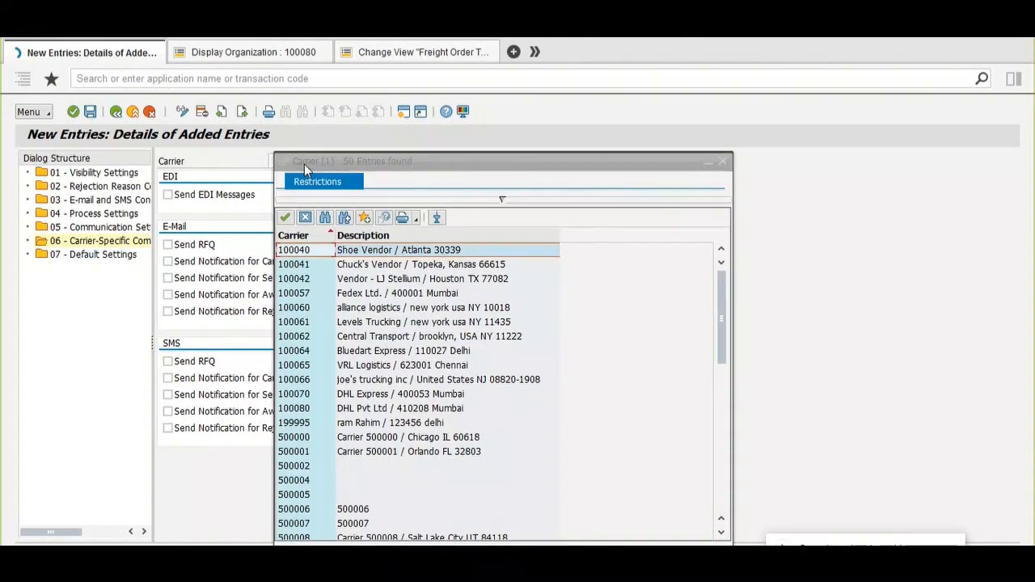
pyautogui.moveTo(365, 166); pyautogui.dragTo(443, 103)
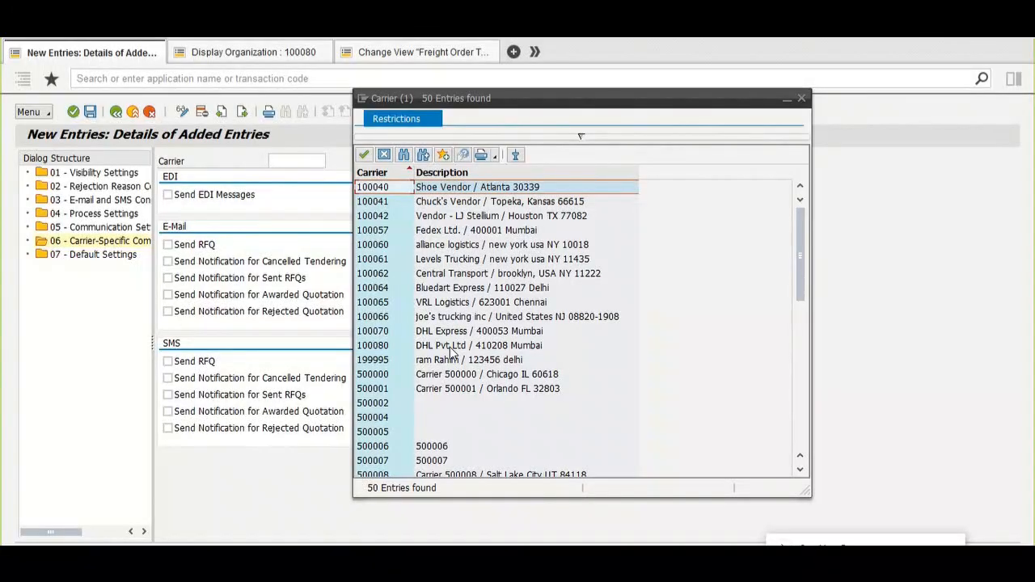
pyautogui.click(395, 347)
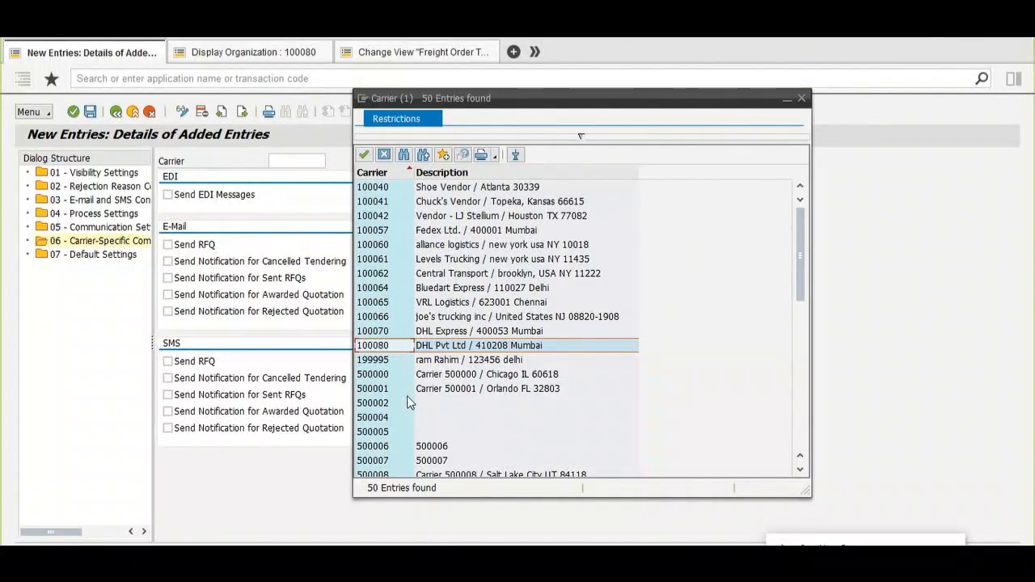
pyautogui.scroll(-10, 400, 356)
pyautogui.scroll(2, 408, 401)
pyautogui.scroll(8, 408, 400)
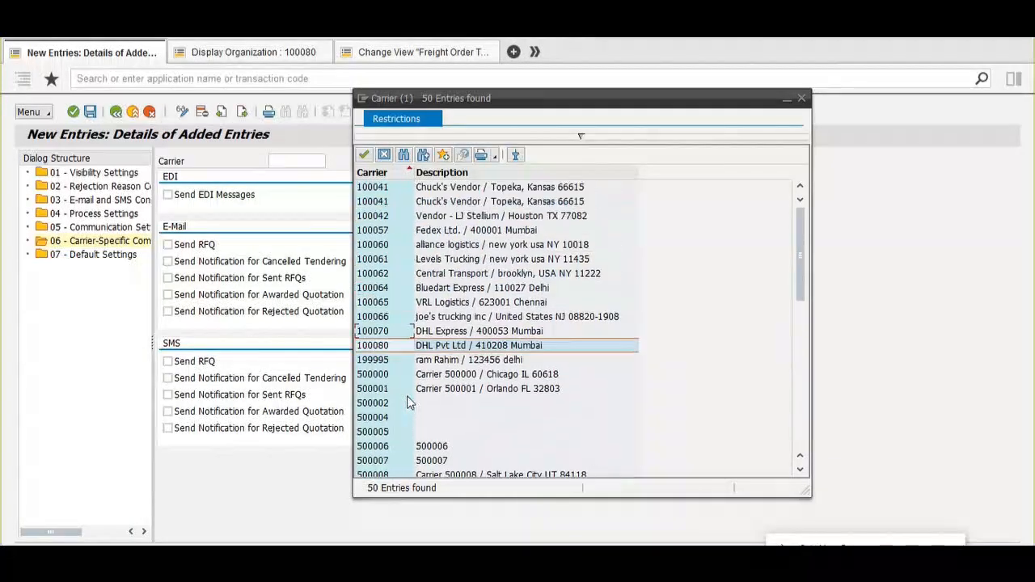
pyautogui.click(387, 156)
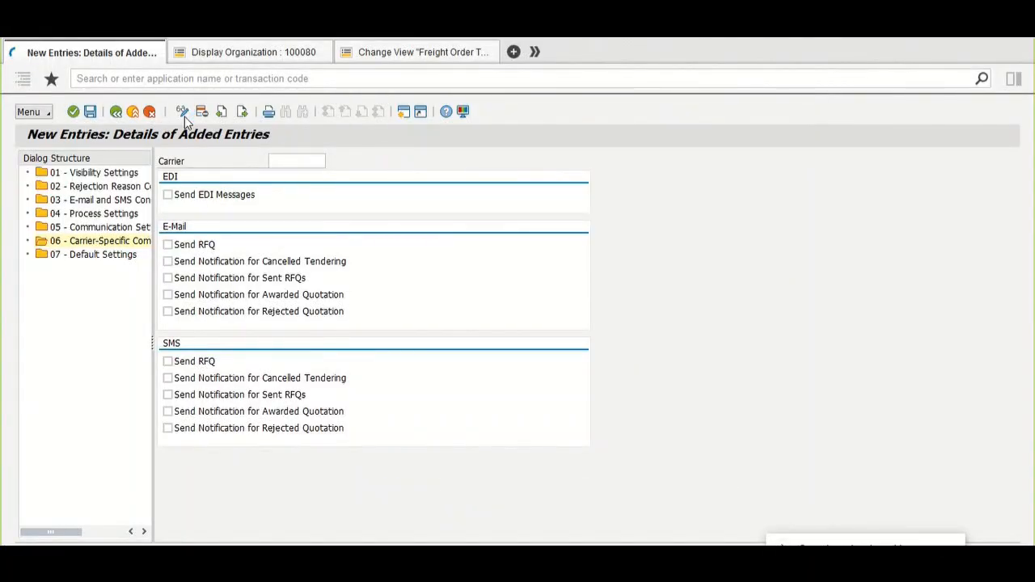
pyautogui.click(118, 111)
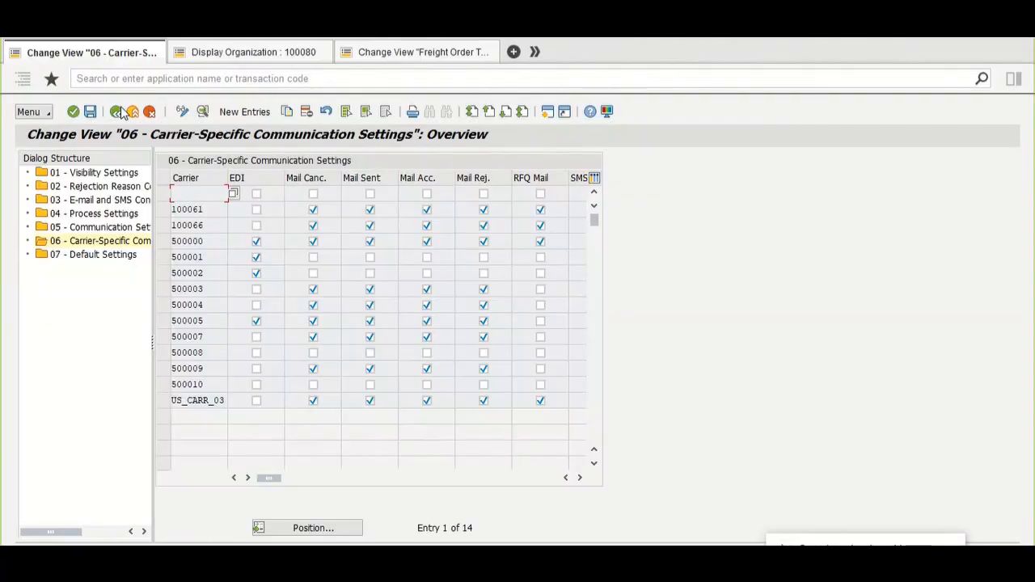
# - In the tendering Default Settings, review the process, communication and number range defaults and enable Change Documents for Tendering Profiles
pyautogui.click(115, 255)
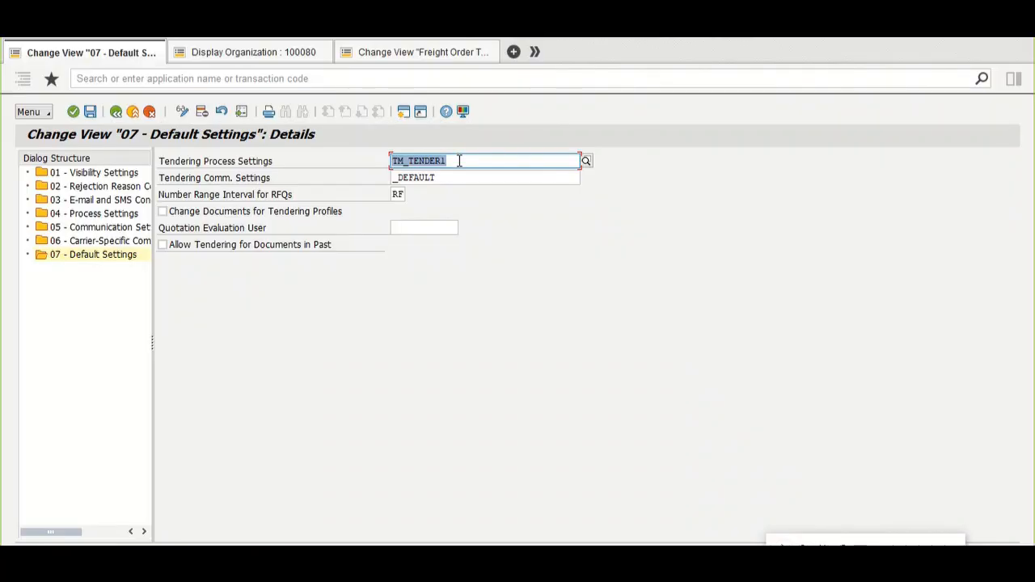
pyautogui.click(458, 161)
pyautogui.click(451, 177)
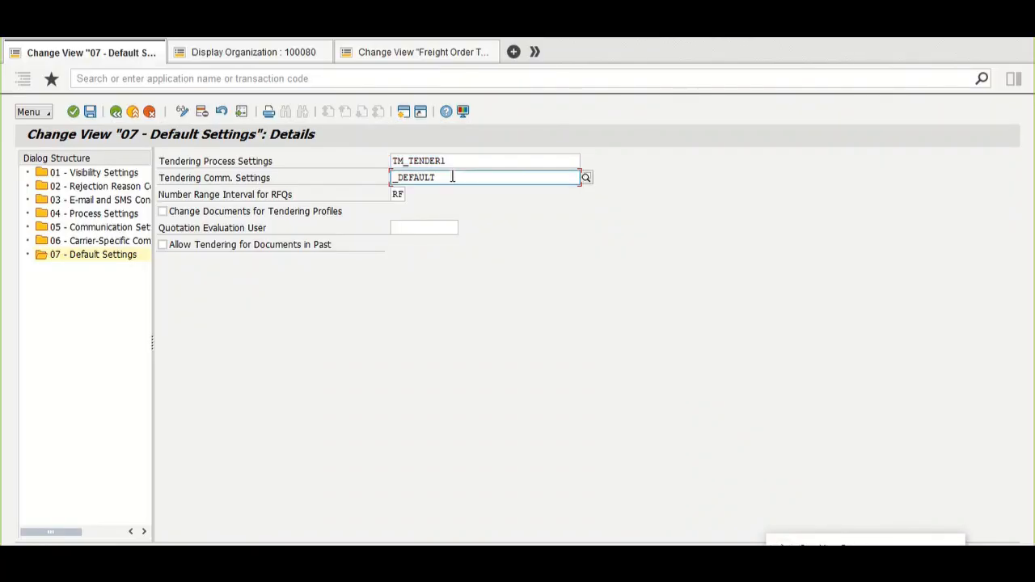
pyautogui.click(403, 195)
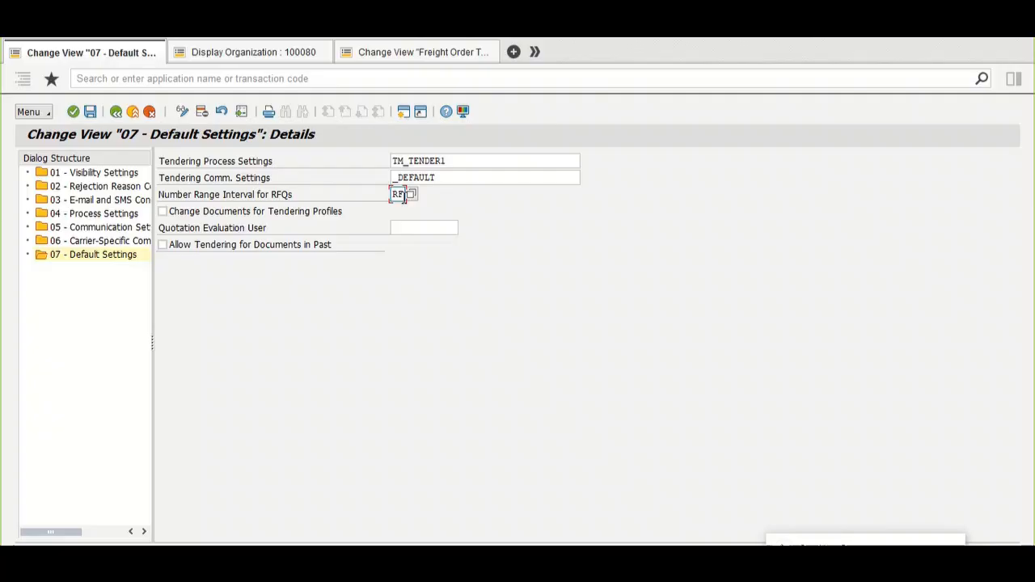
pyautogui.click(297, 217)
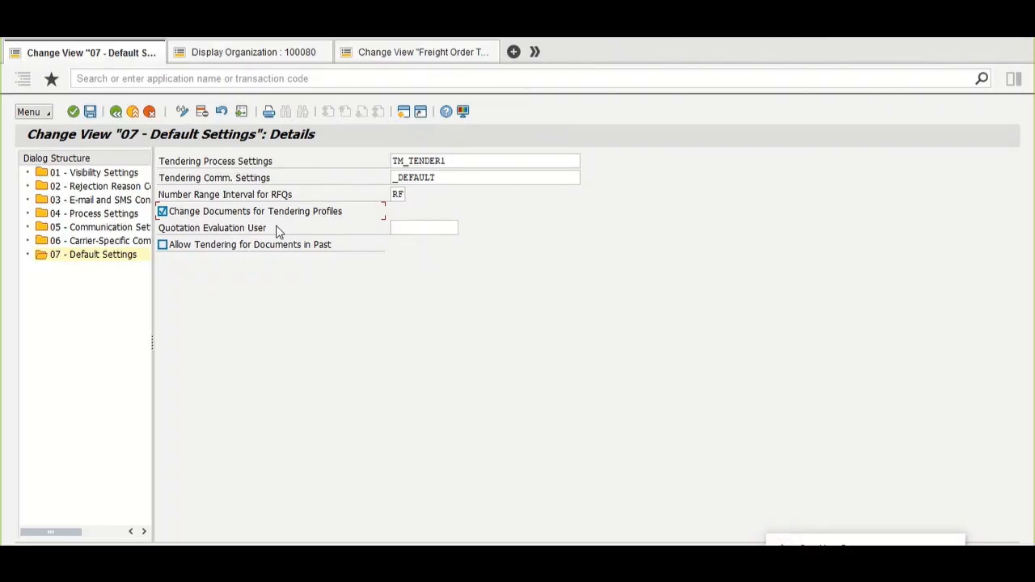
# - In the freight order type's type-specific Tendering Settings, assign process settings ZTM_PROC and communication settings ZTM_TEND
pyautogui.click(416, 60)
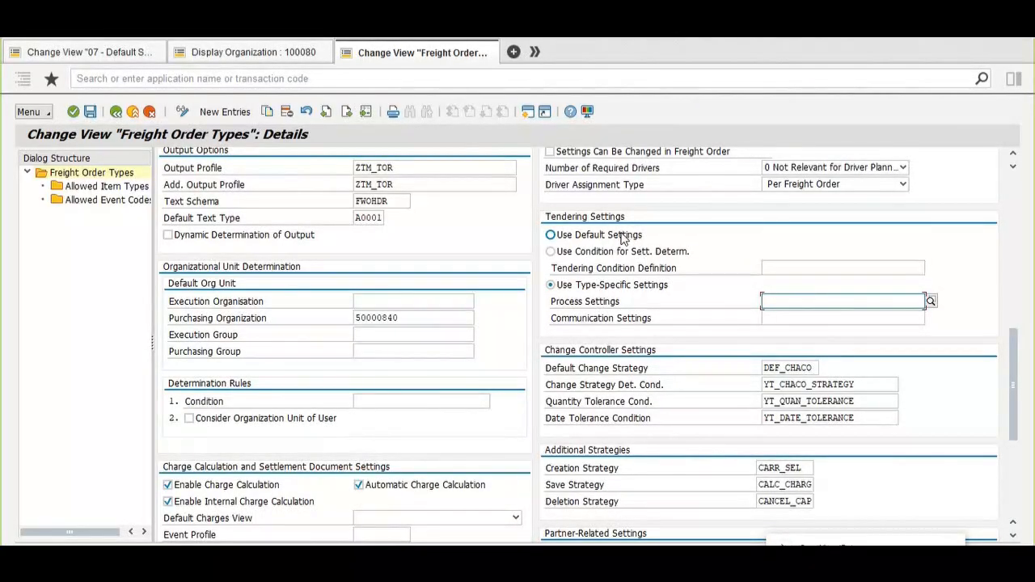
pyautogui.click(119, 54)
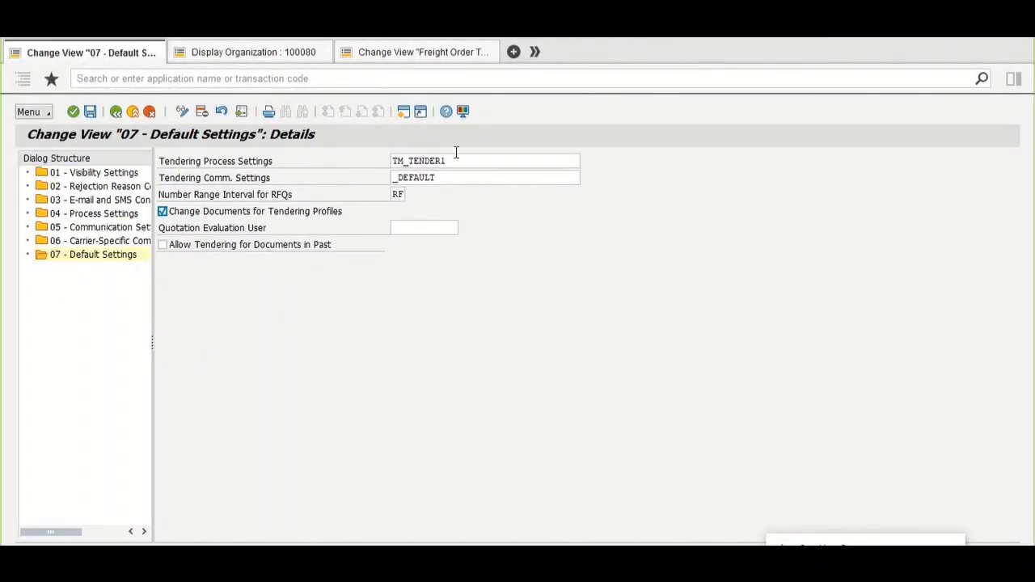
pyautogui.click(386, 59)
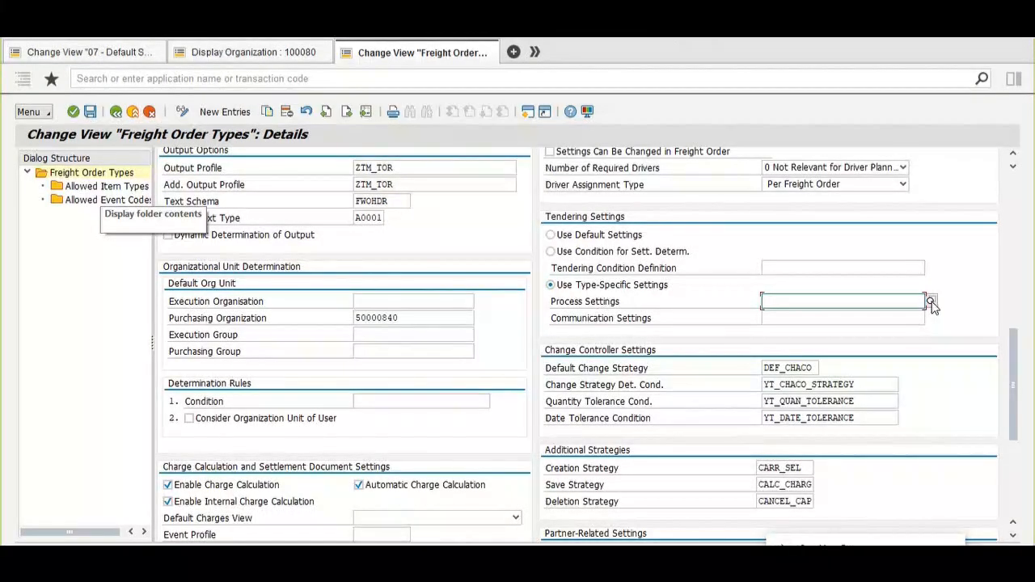
pyautogui.click(931, 301)
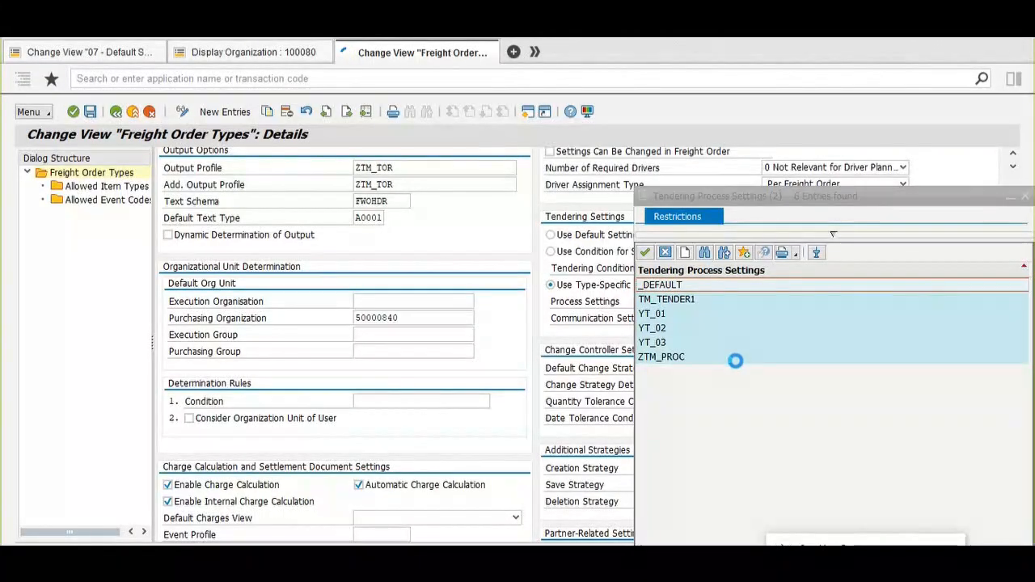
pyautogui.click(738, 361)
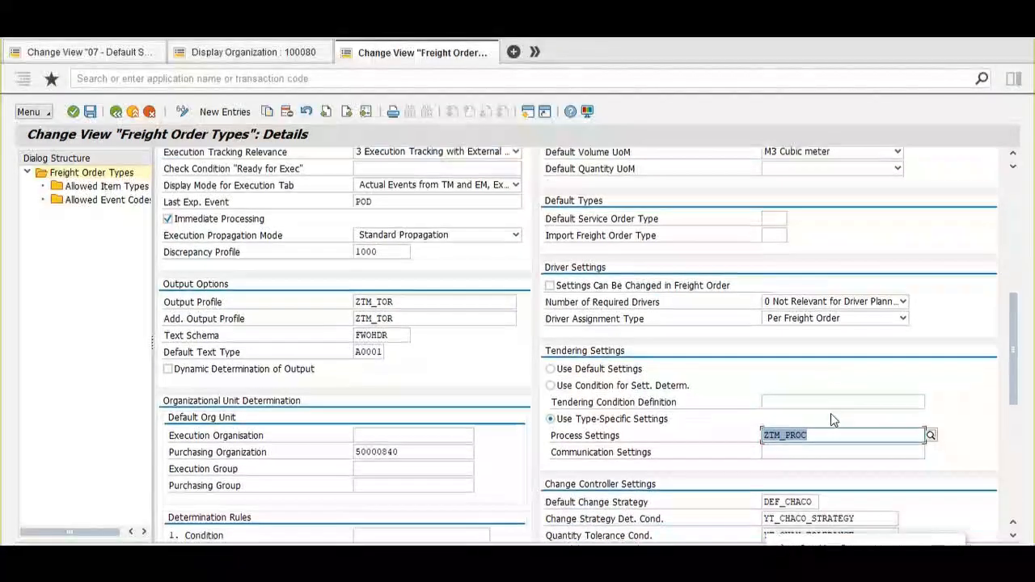
pyautogui.scroll(-1, 831, 413)
pyautogui.click(831, 409)
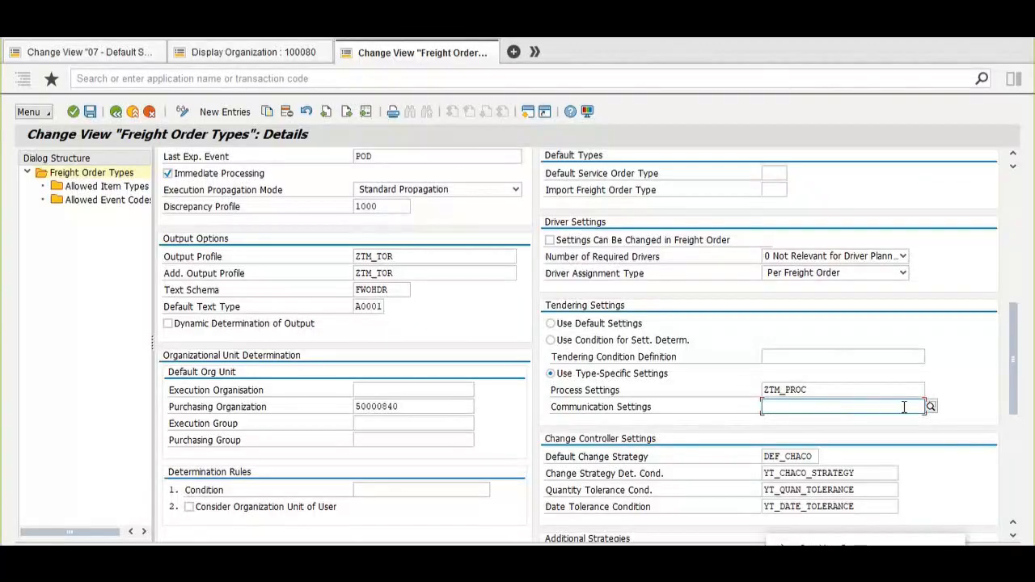
pyautogui.click(932, 407)
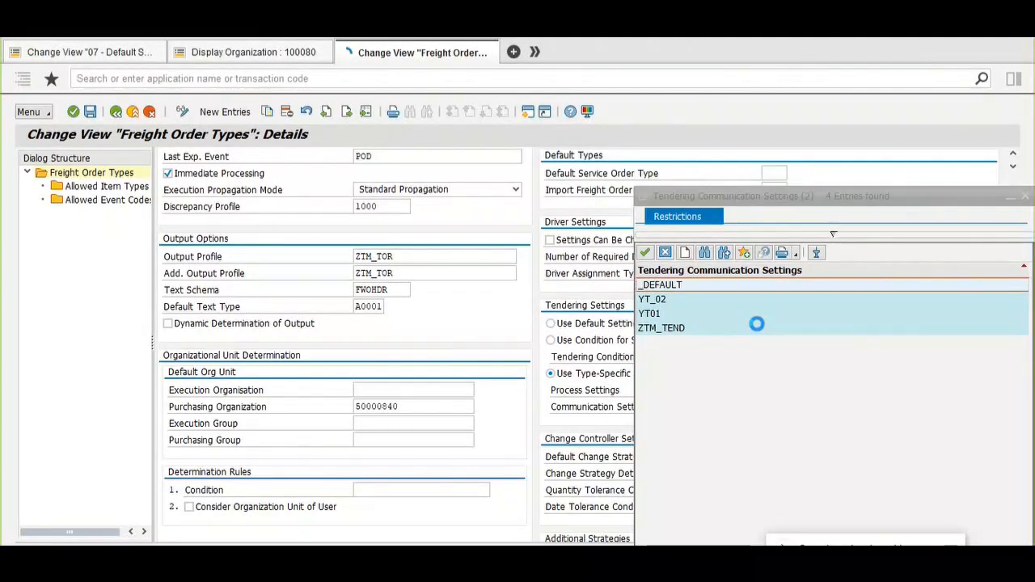
pyautogui.click(756, 328)
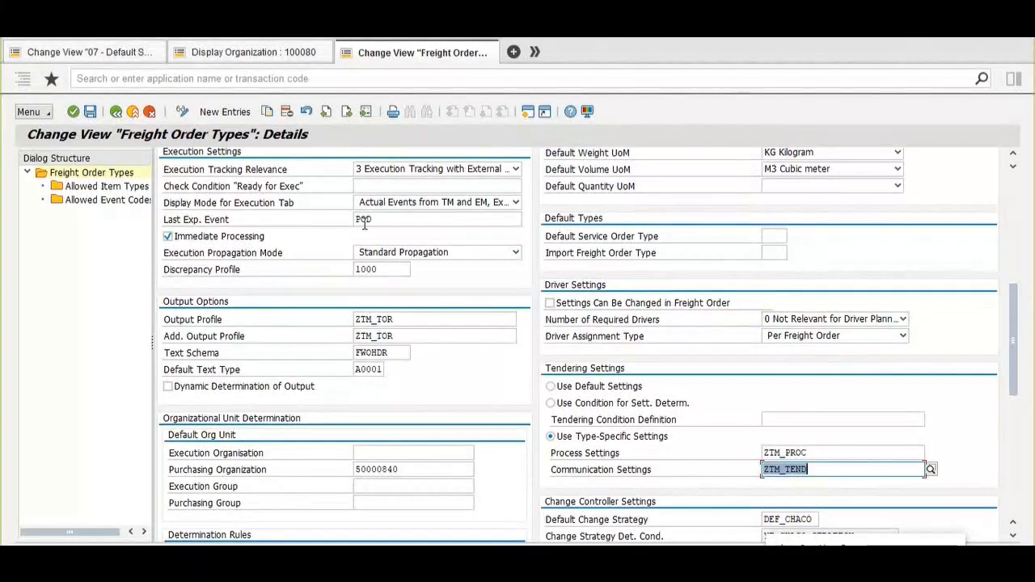
# - Save the freight order type to the customizing request and save the tendering default settings
pyautogui.click(91, 113)
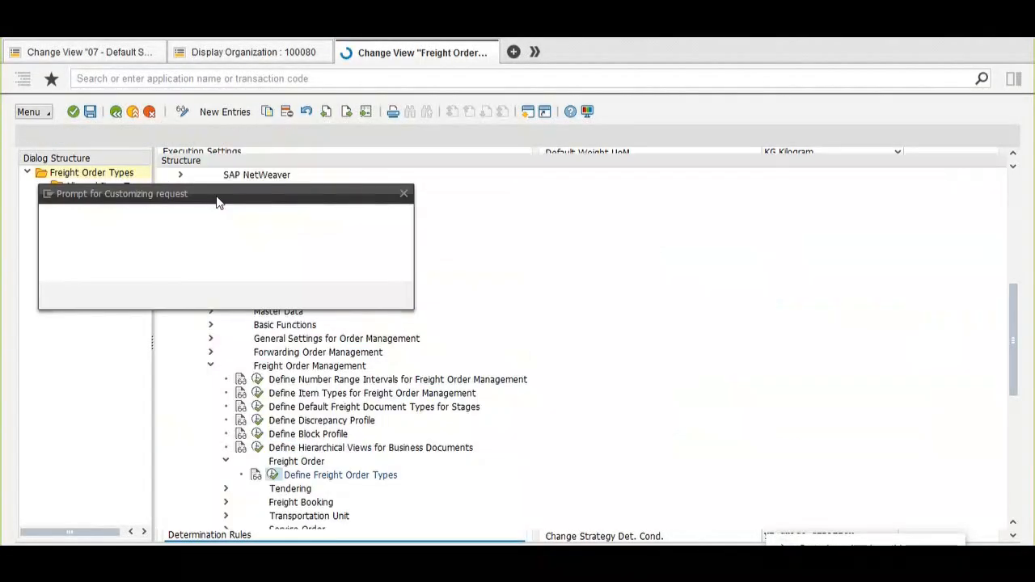
pyautogui.click(227, 296)
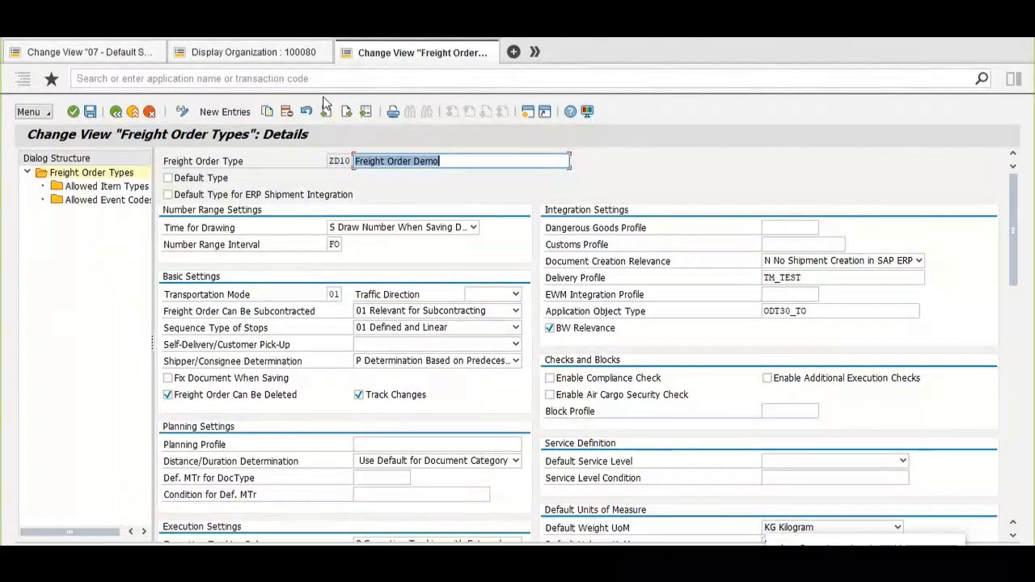
pyautogui.click(141, 57)
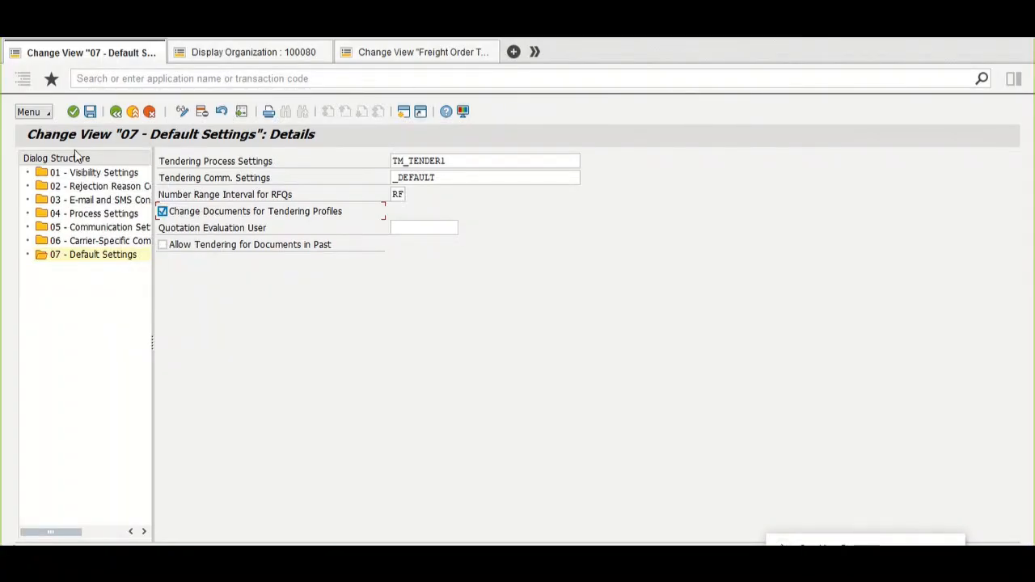
pyautogui.click(90, 111)
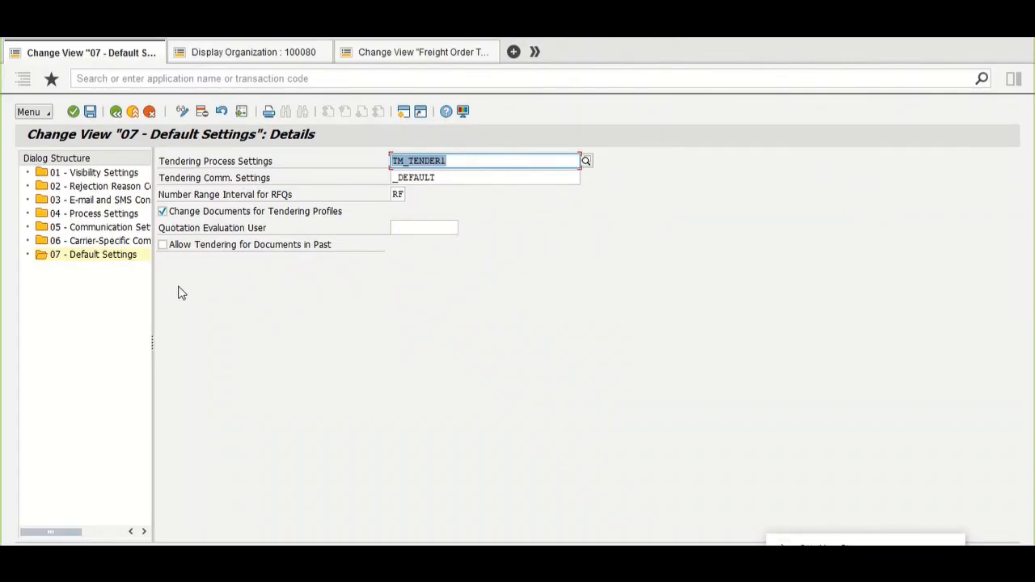
# - Open the details of process settings ZTM_PROC and check the assigned tendering profile
pyautogui.click(87, 215)
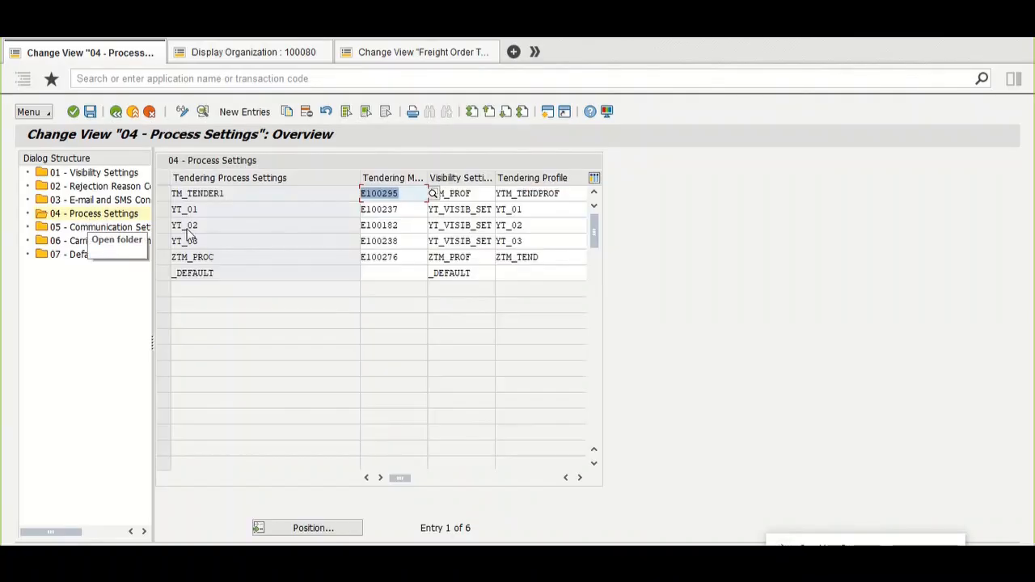
pyautogui.doubleClick(229, 258)
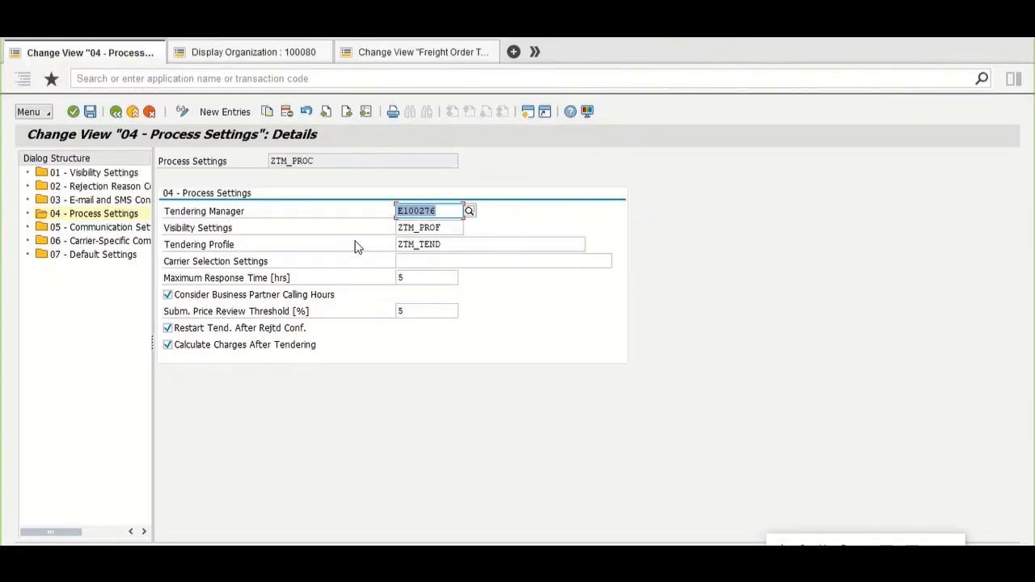
pyautogui.click(447, 244)
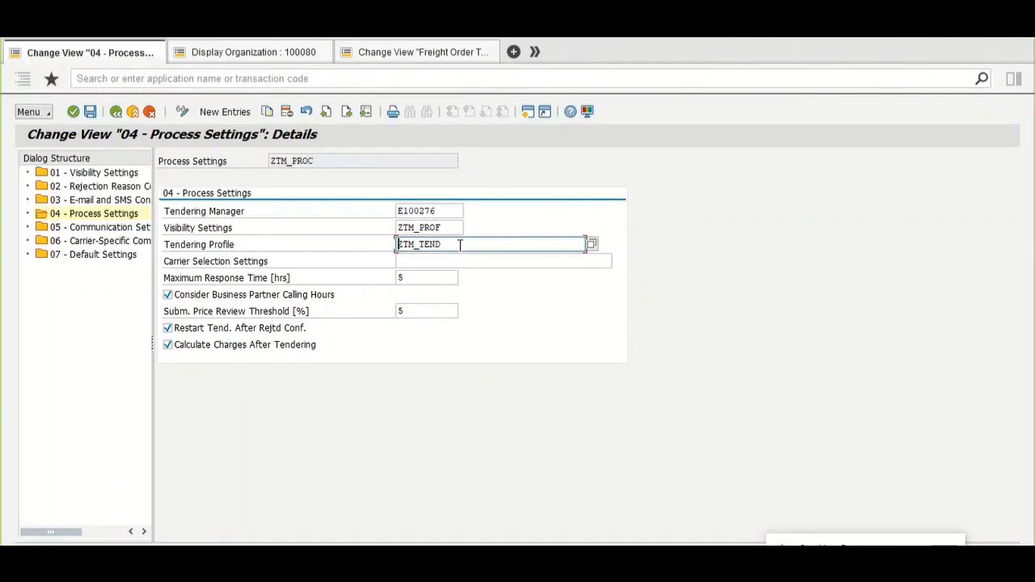
pyautogui.moveTo(448, 247); pyautogui.dragTo(396, 245)
pyautogui.click(395, 248)
# - Open a new session window and start Display Tendering Profile from the Application Administration work center
pyautogui.click(15, 52)
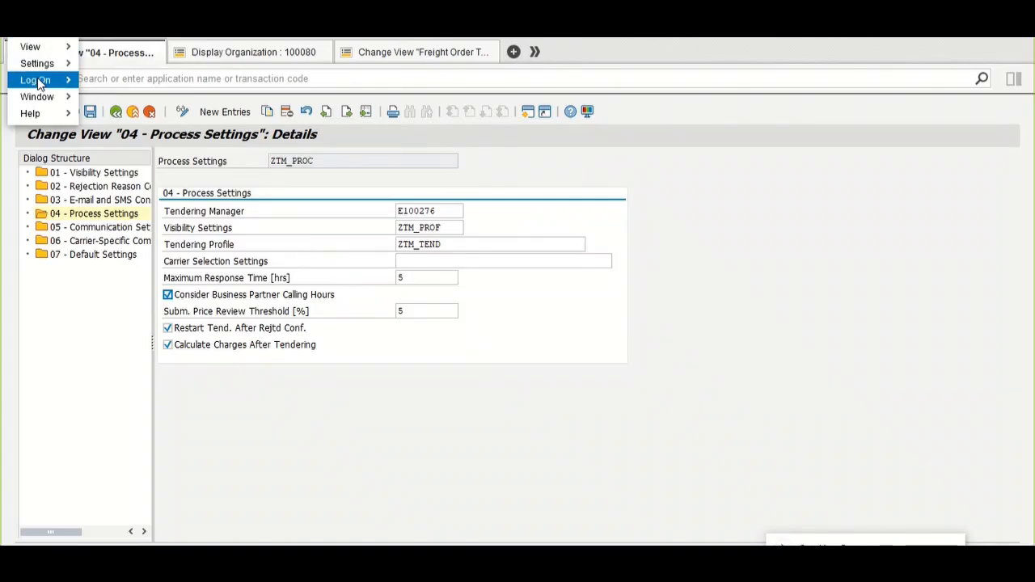
pyautogui.moveTo(39, 84)
pyautogui.click(123, 96)
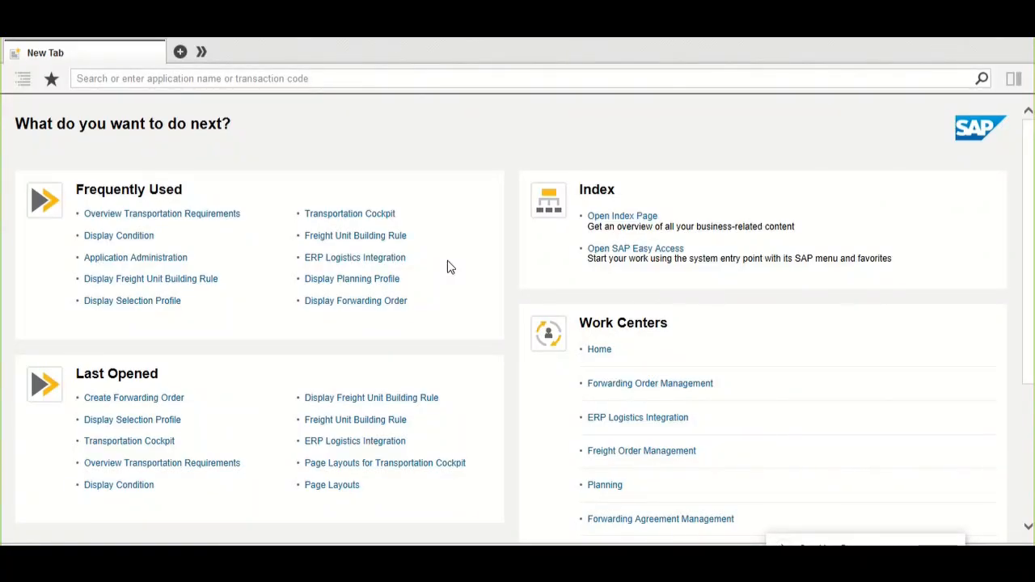
pyautogui.scroll(-3, 559, 393)
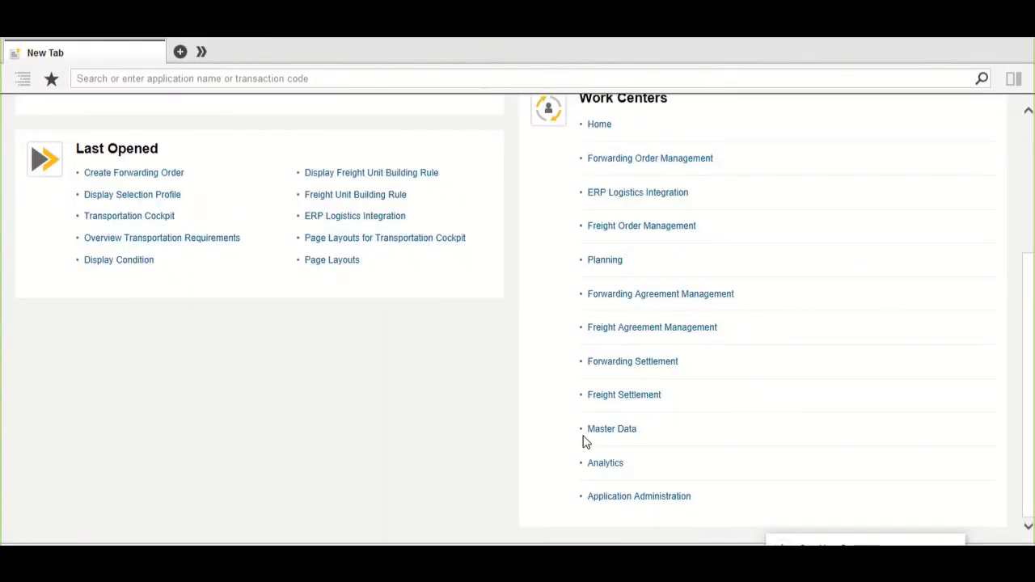
pyautogui.click(614, 502)
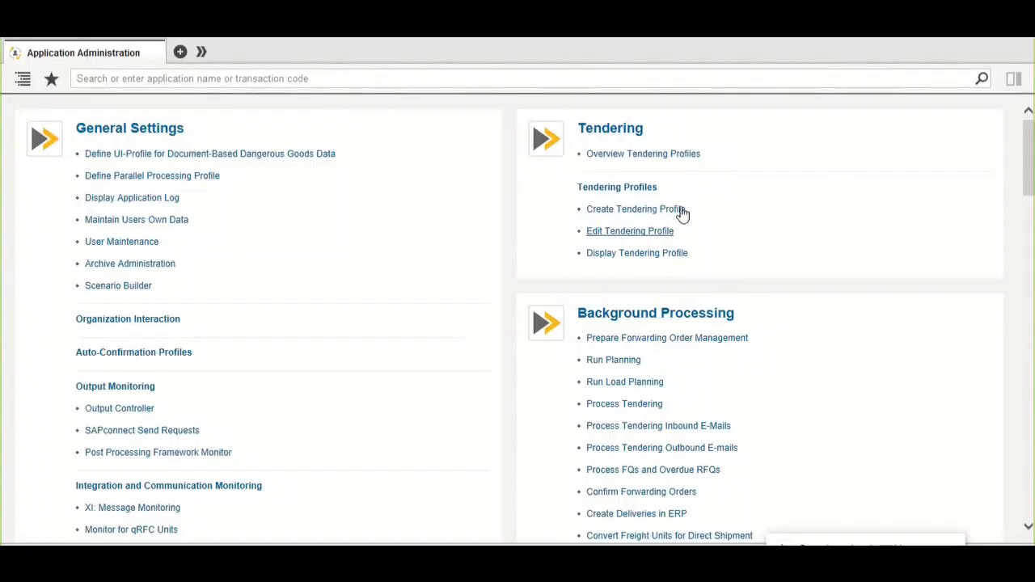
pyautogui.click(645, 255)
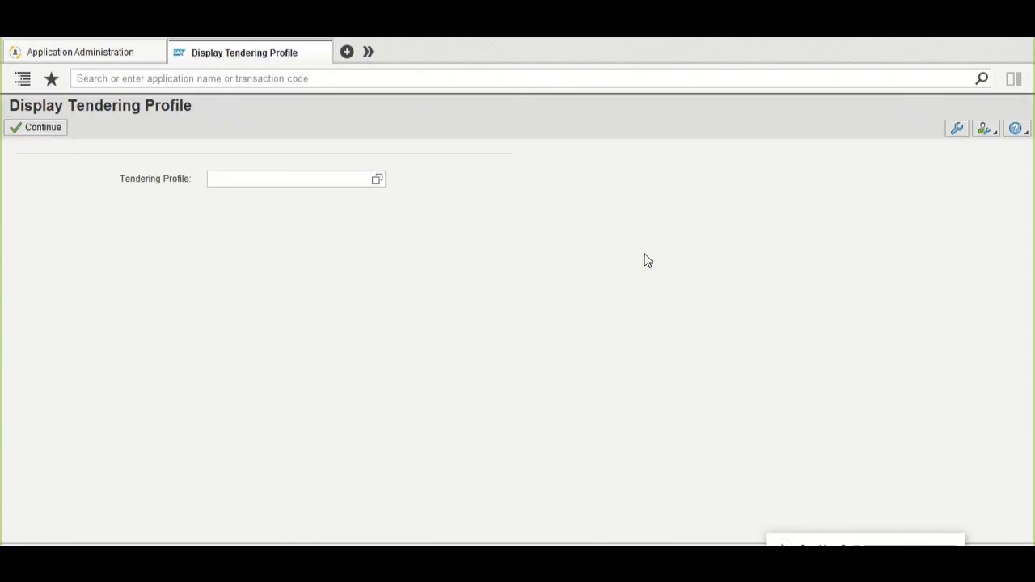
# - Search the existing tendering profiles and display profile ZTM_TEND
pyautogui.click(376, 180)
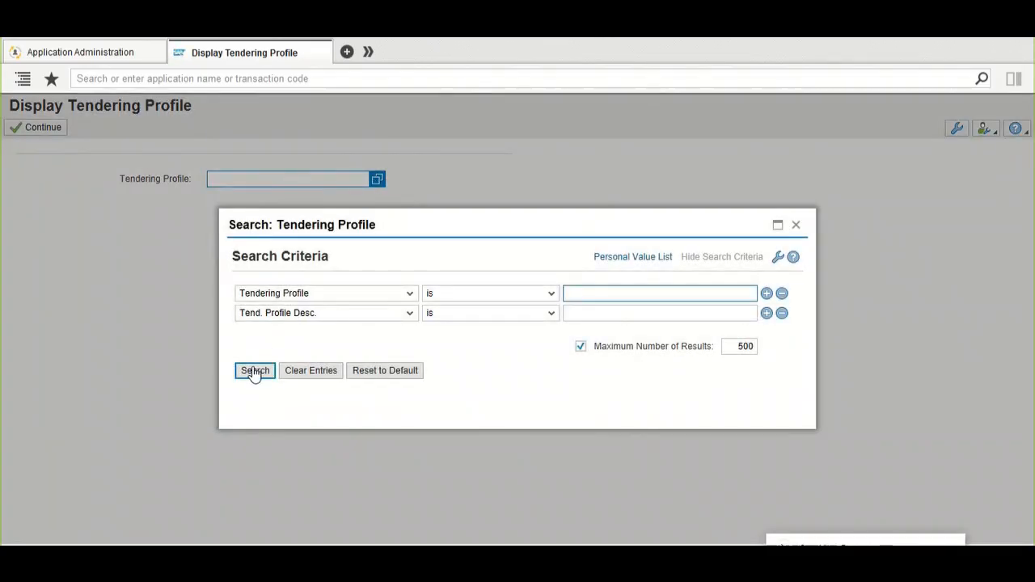
pyautogui.click(249, 375)
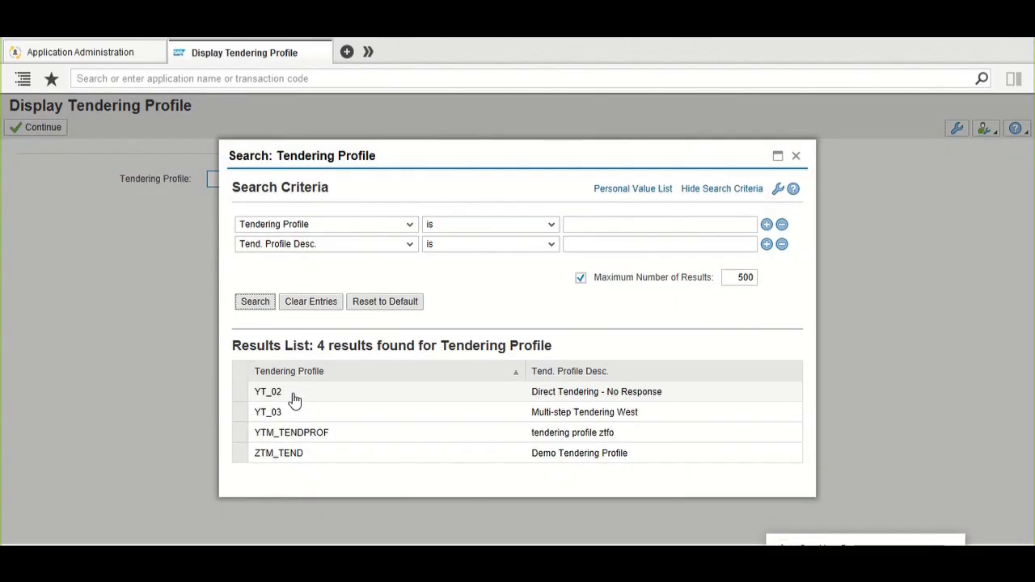
pyautogui.click(291, 459)
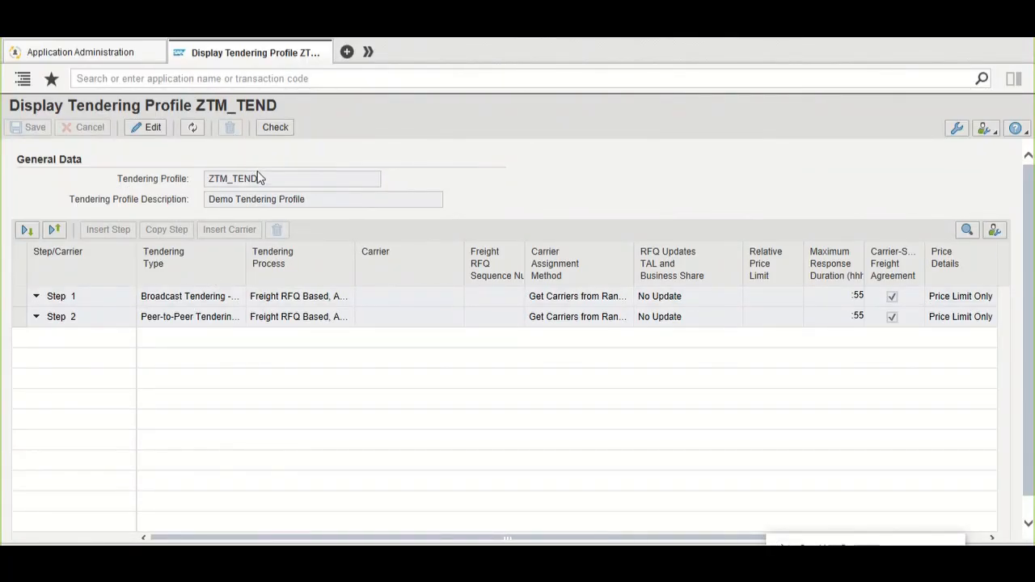
# - Check the name and description of tendering profile ZTM_TEND and switch the profile to edit mode
pyautogui.doubleClick(224, 185)
pyautogui.click(230, 198)
pyautogui.click(141, 135)
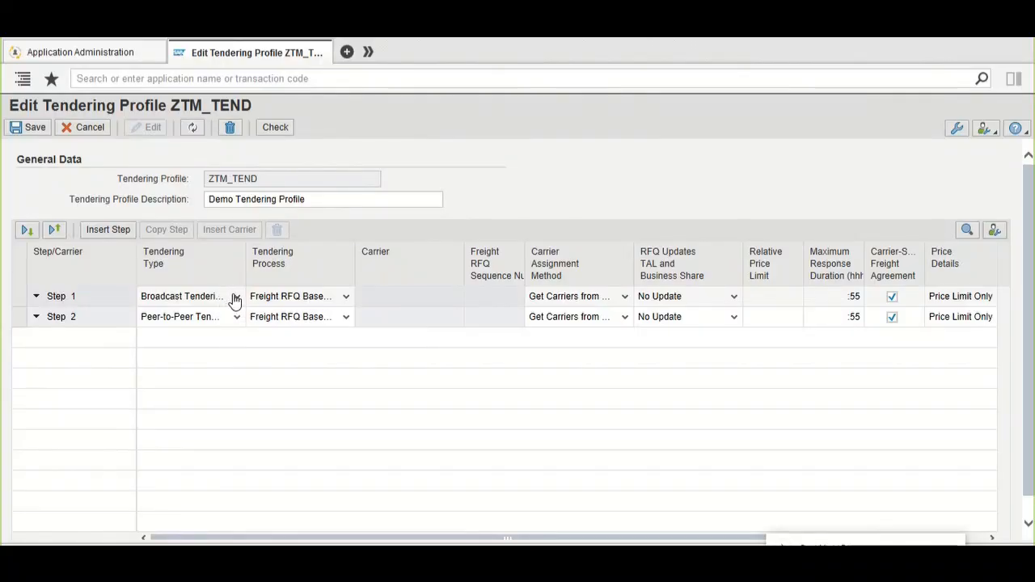
# - Examine the tendering type options offered for Step 1 of the tendering profile, comparing the peer-to-peer and broadcast variants
pyautogui.click(237, 300)
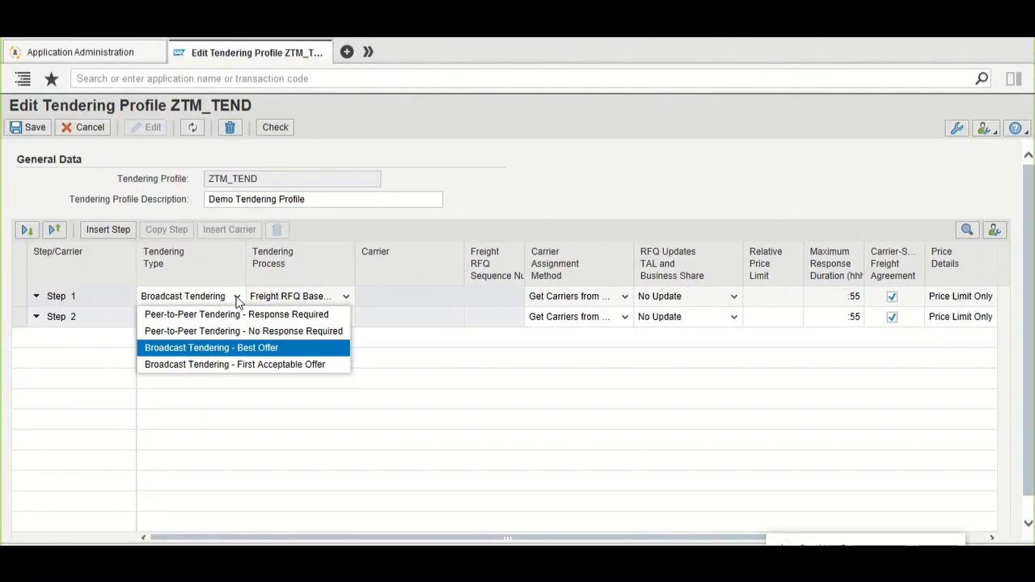
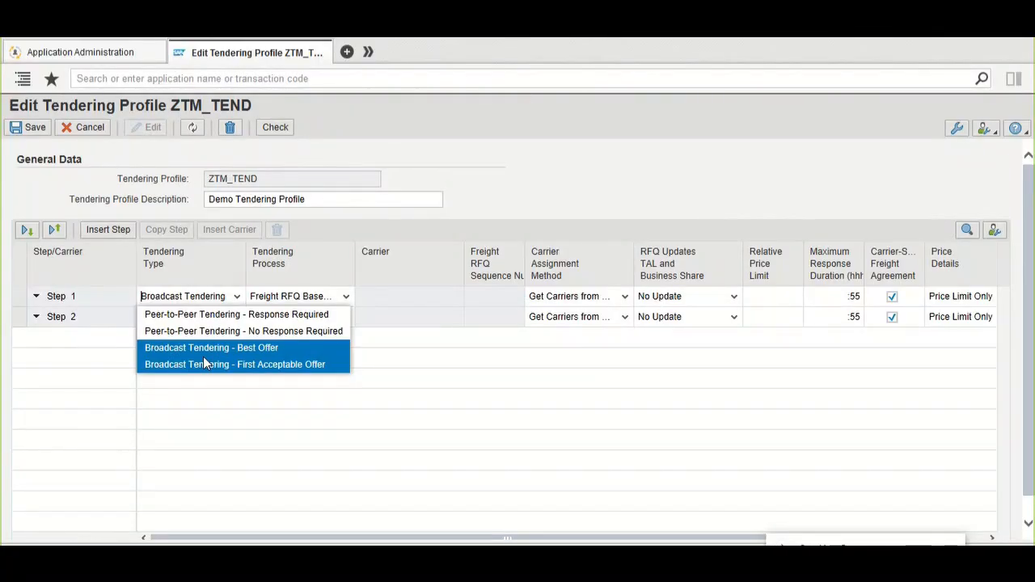
pyautogui.click(201, 382)
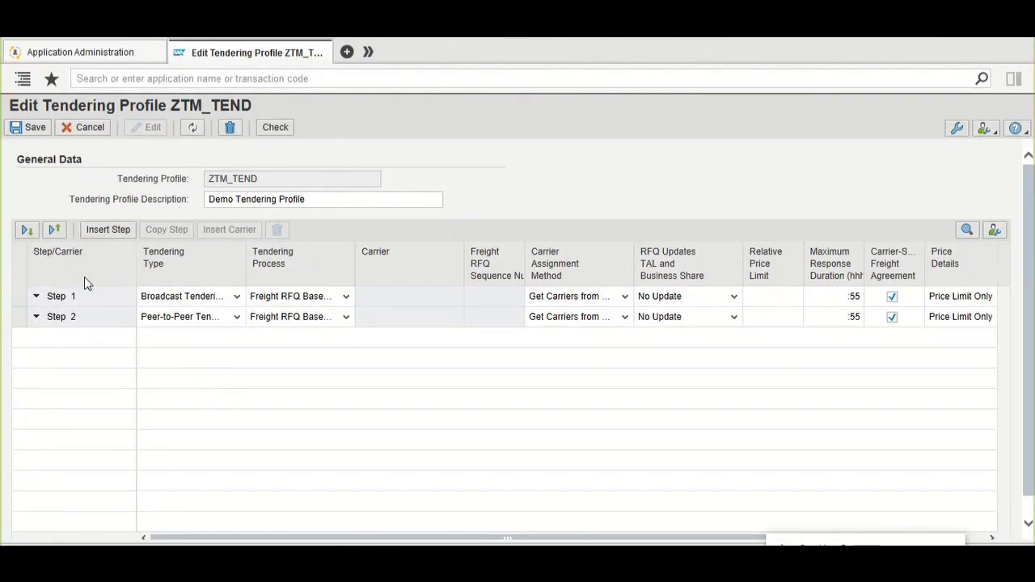
pyautogui.click(198, 297)
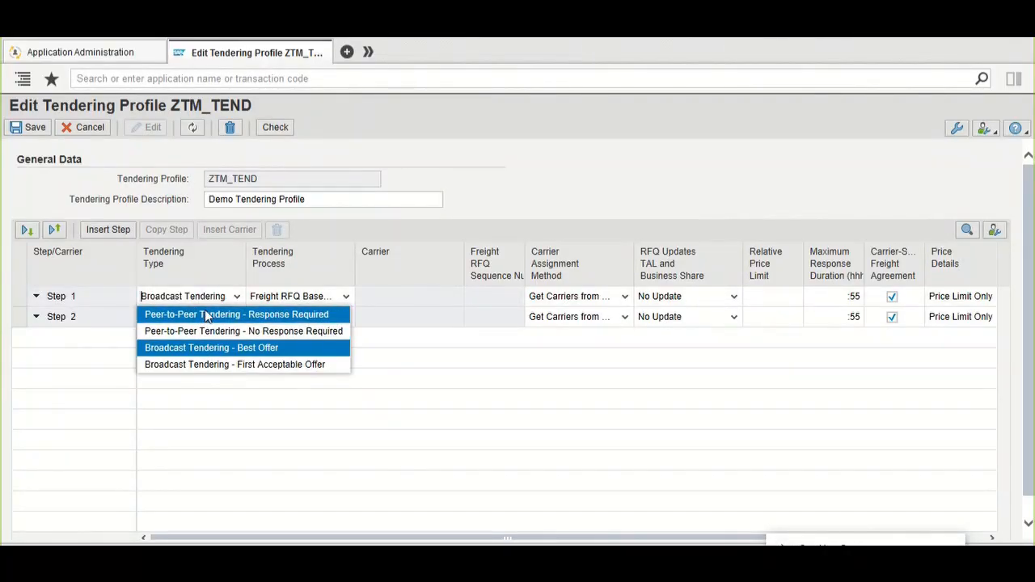
# - Set step 1's tendering type to Peer-to-Peer Tendering - Response Required and step 2's to Broadcast Tendering - Best Offer
pyautogui.click(205, 416)
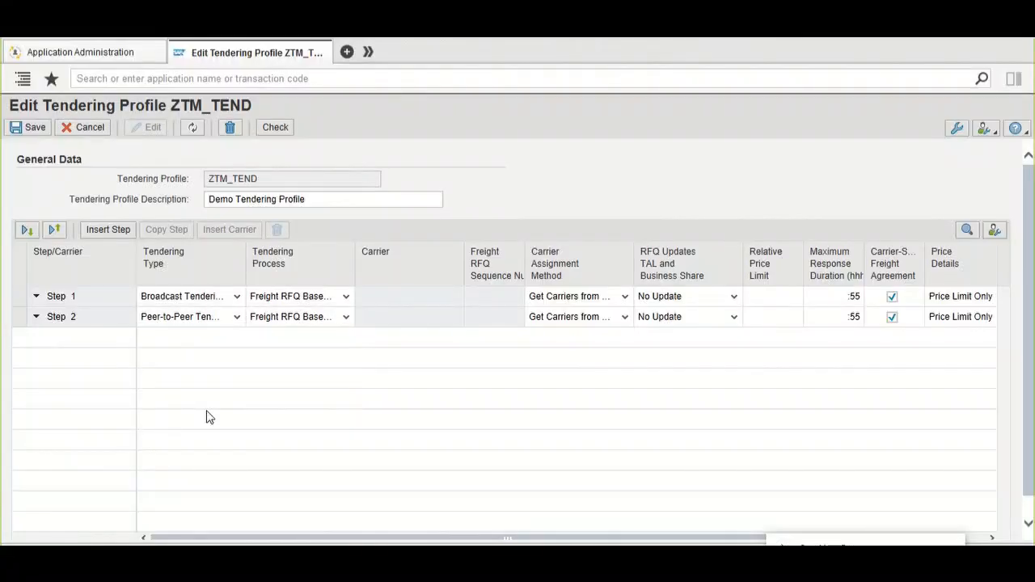
pyautogui.click(168, 297)
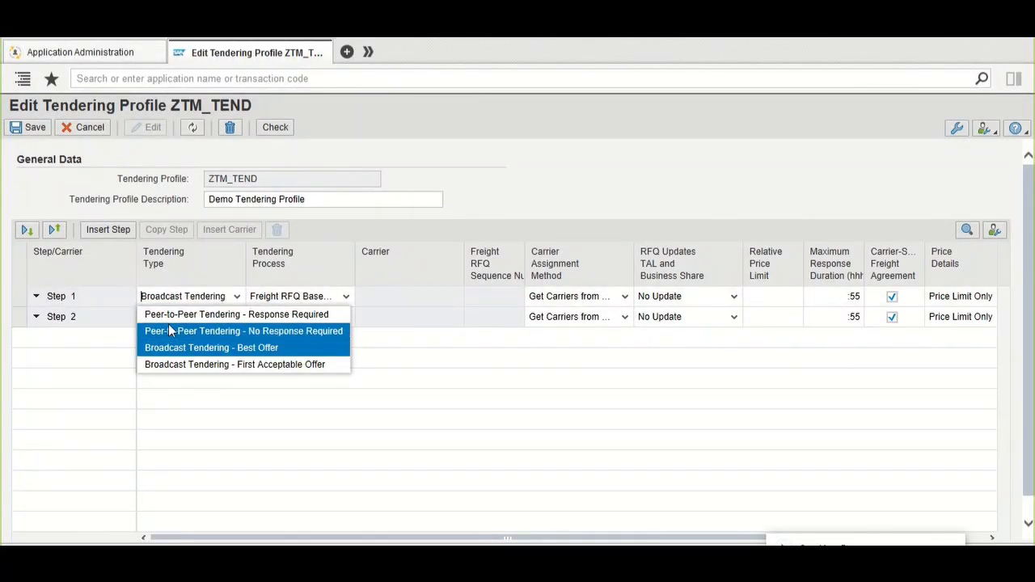
pyautogui.click(169, 314)
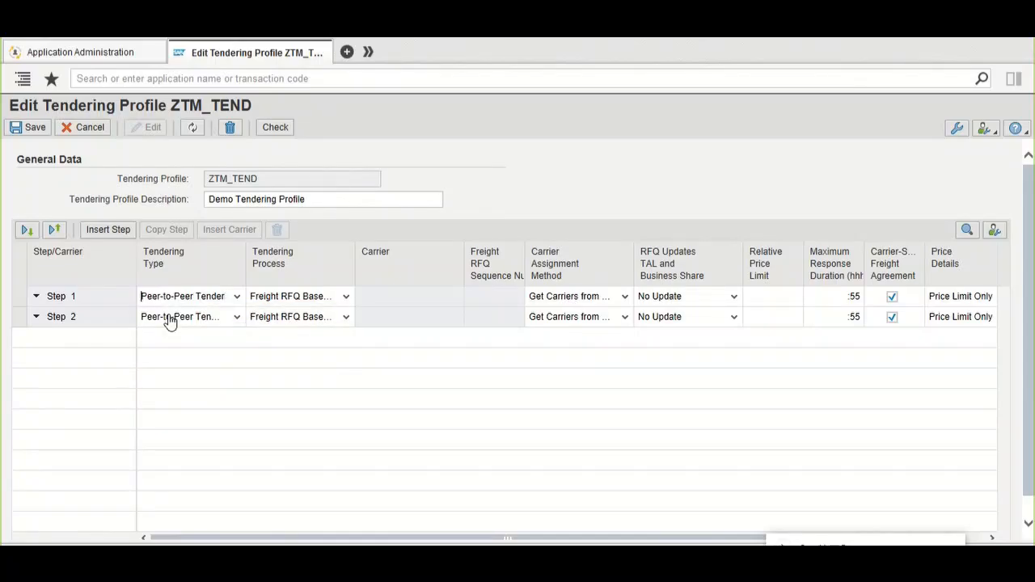
pyautogui.click(172, 317)
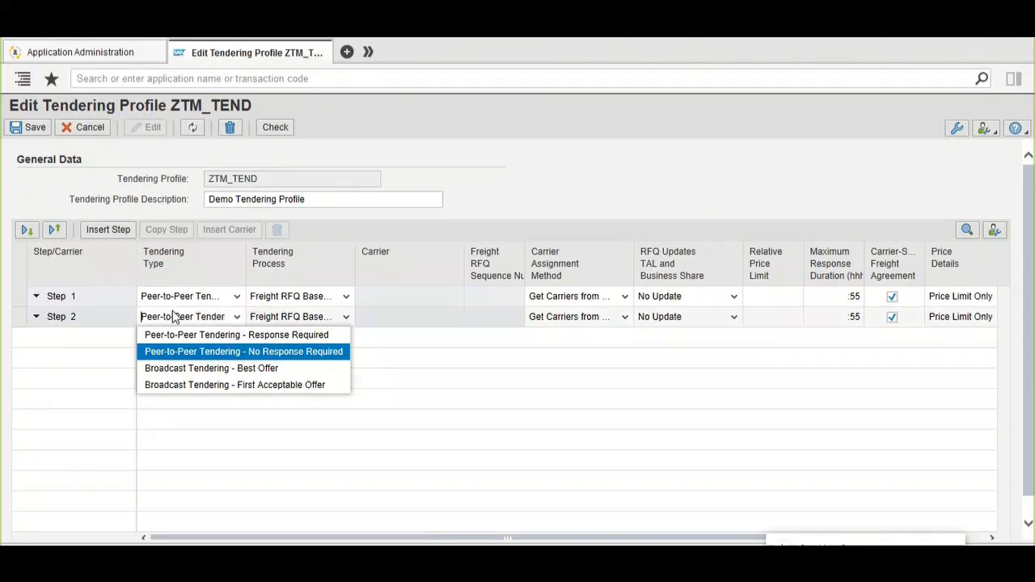
pyautogui.click(180, 367)
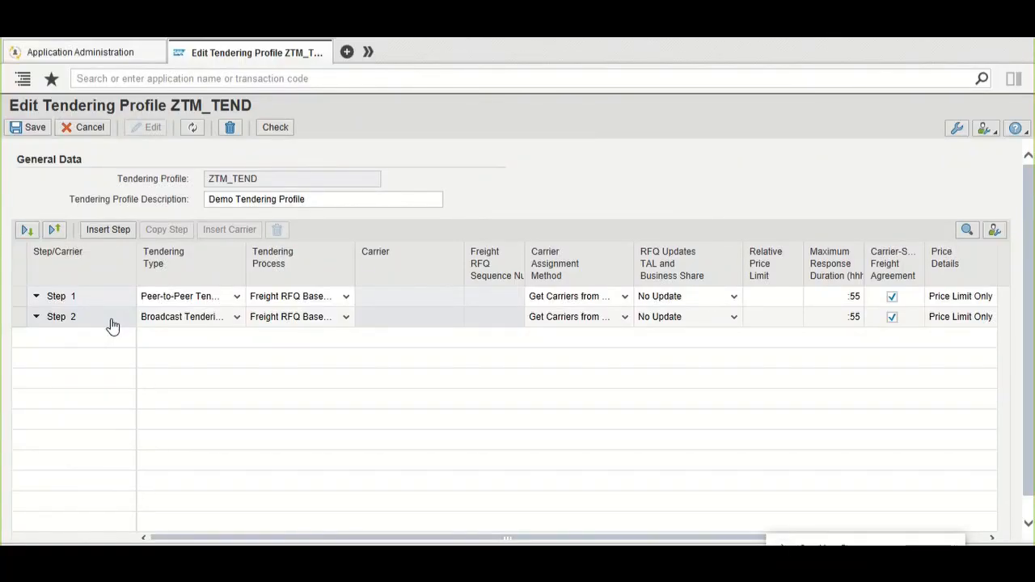
# - Choose Freight RFQ Based, Award Automatically as the tendering process for step 1
pyautogui.click(266, 303)
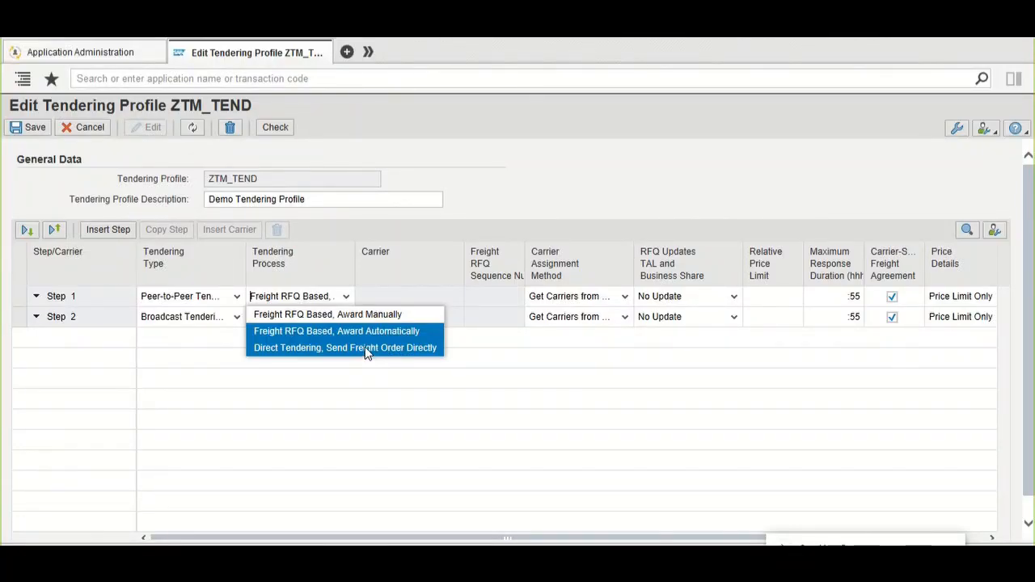
pyautogui.click(347, 335)
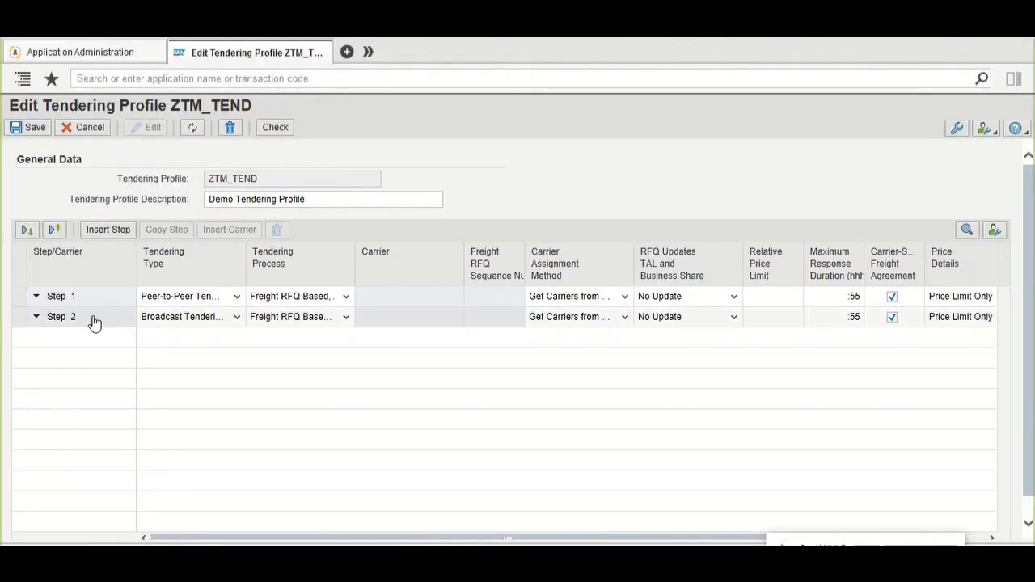
# - Insert a carrier row under step 1 and delete that row again
pyautogui.click(27, 302)
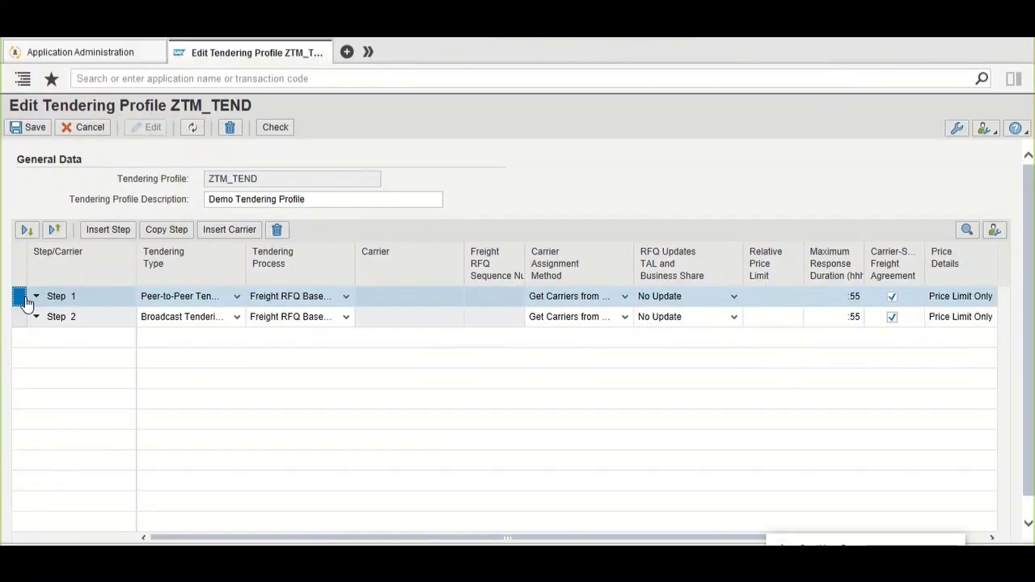
pyautogui.click(212, 232)
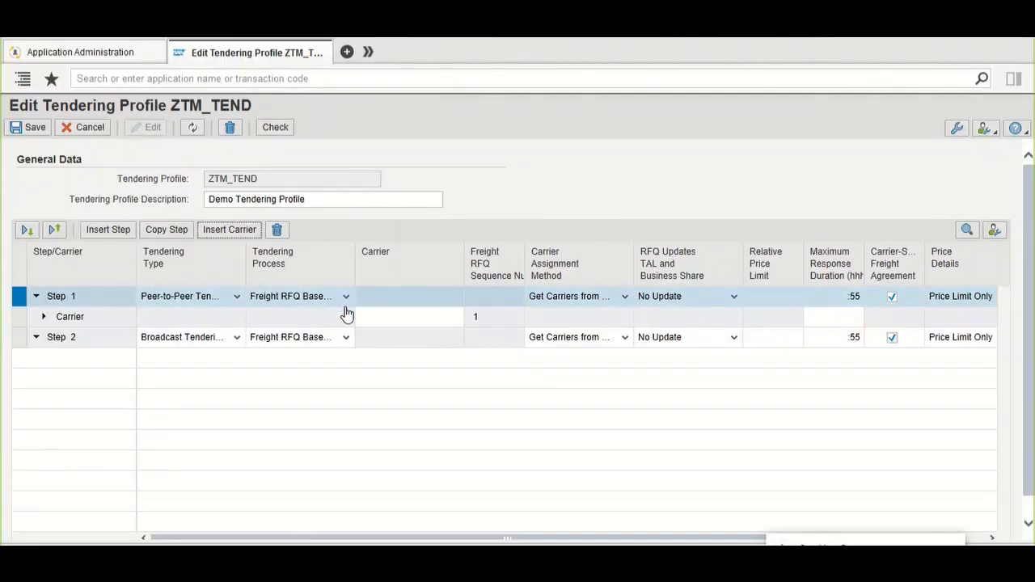
pyautogui.click(370, 324)
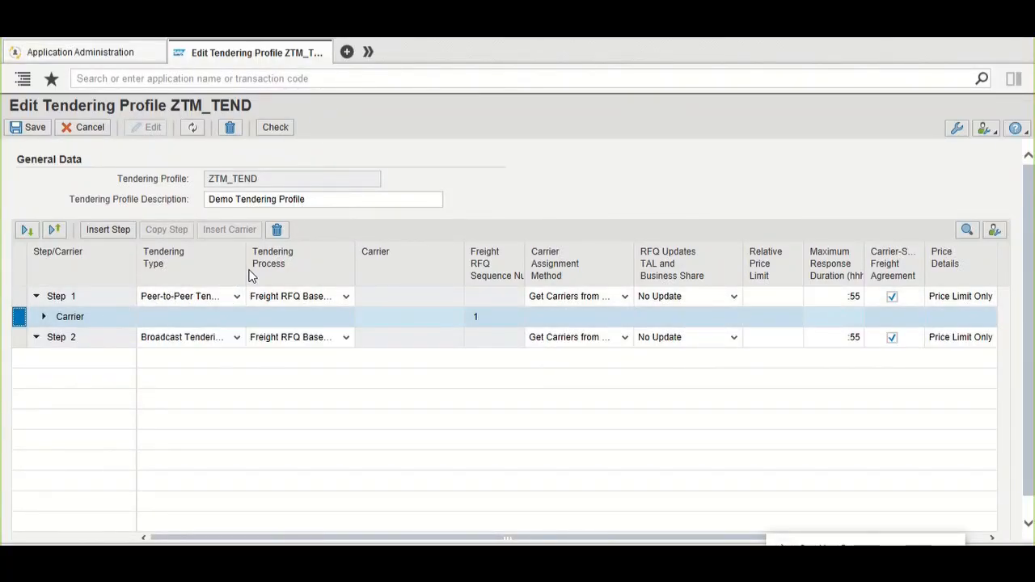
pyautogui.click(279, 233)
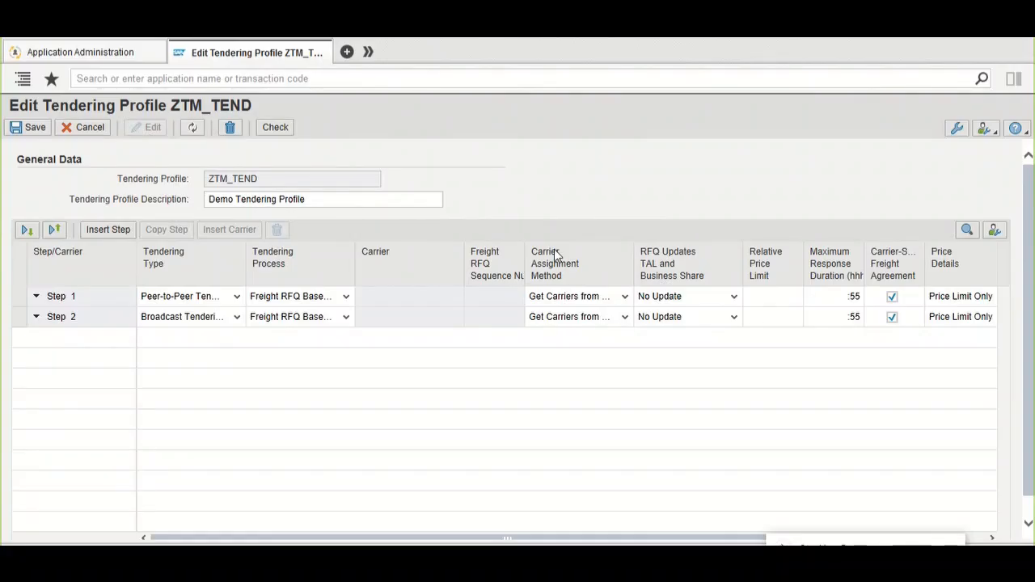
# - Review the available carrier assignment methods and the RFQ update options for TAL and business share in step 1
pyautogui.click(578, 296)
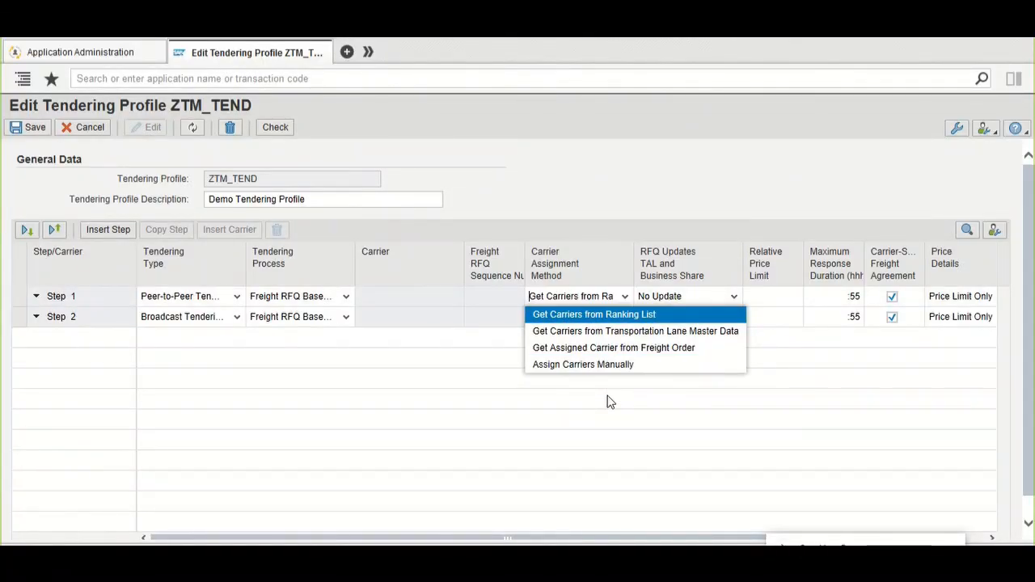
pyautogui.click(589, 329)
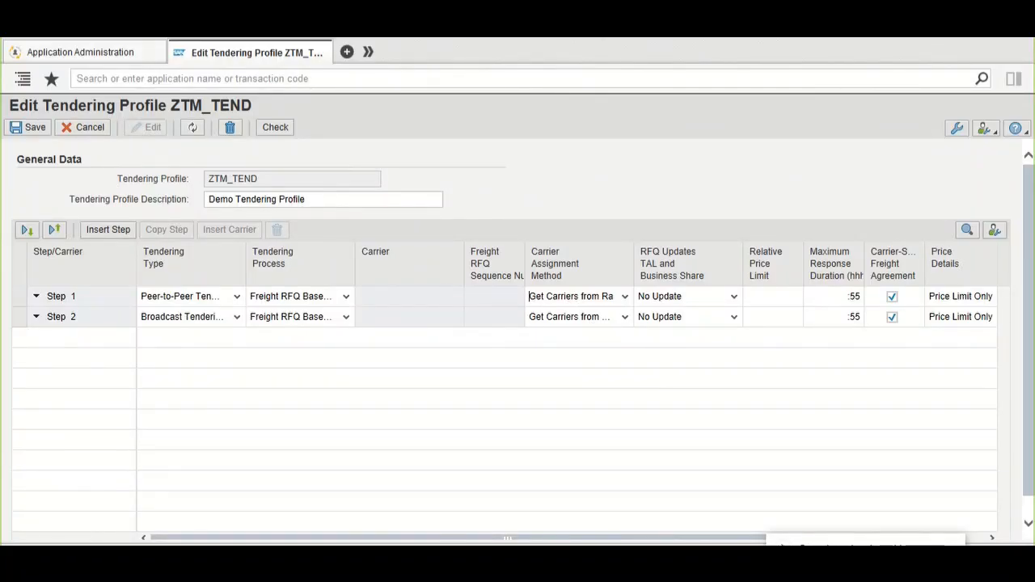
pyautogui.moveTo(736, 542); pyautogui.dragTo(837, 542)
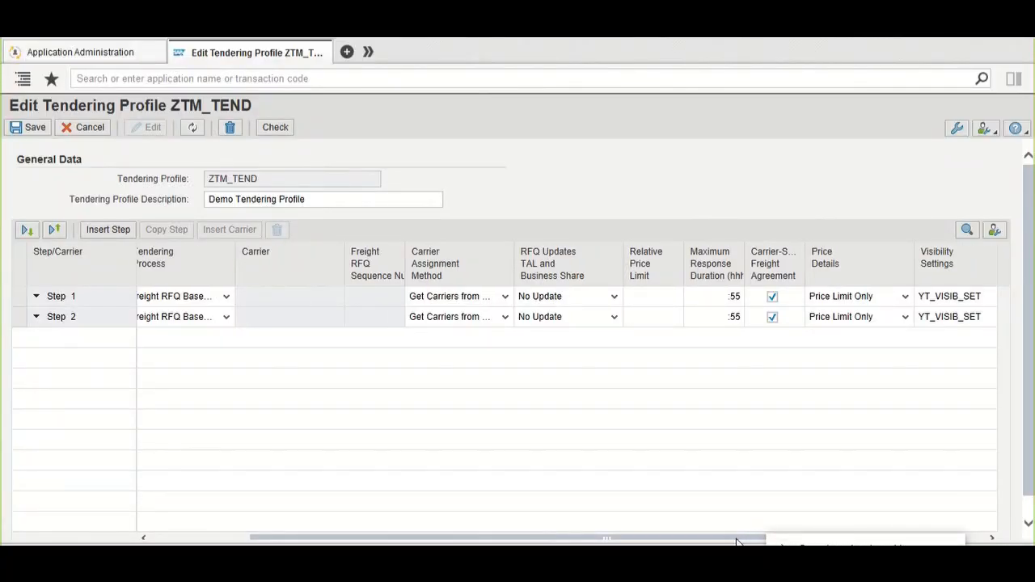
pyautogui.moveTo(758, 540); pyautogui.dragTo(786, 542)
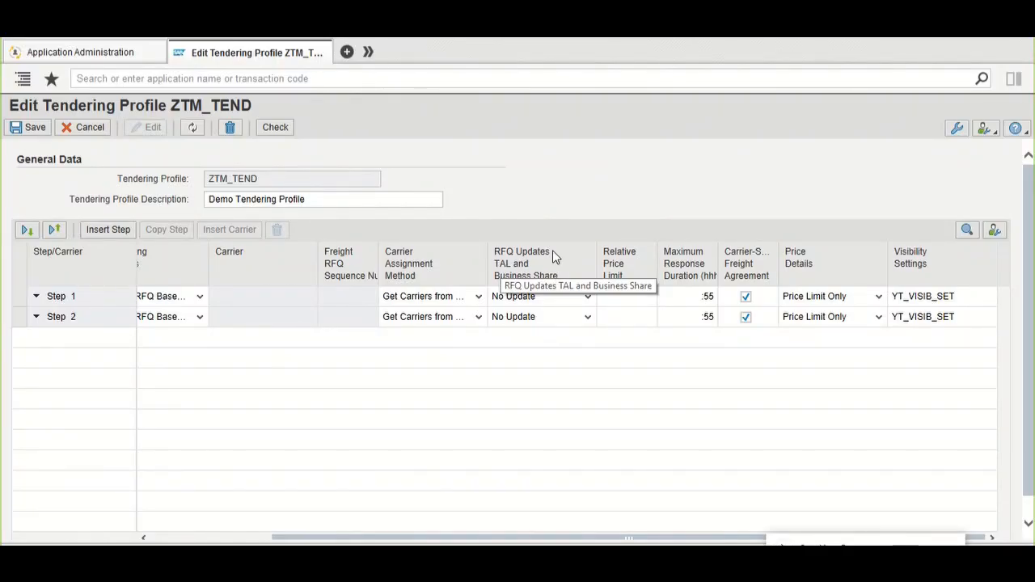
pyautogui.click(548, 296)
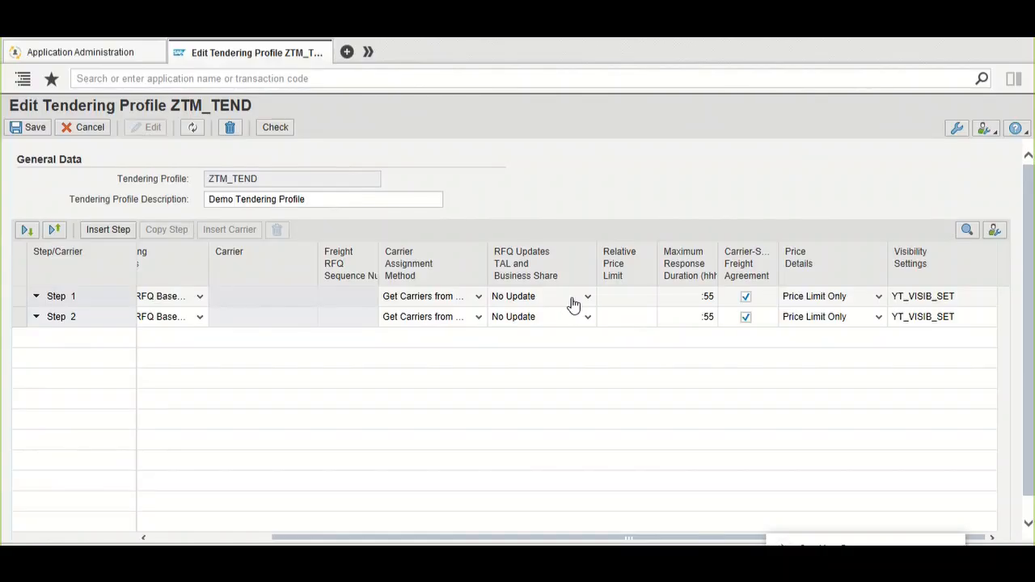
pyautogui.click(573, 300)
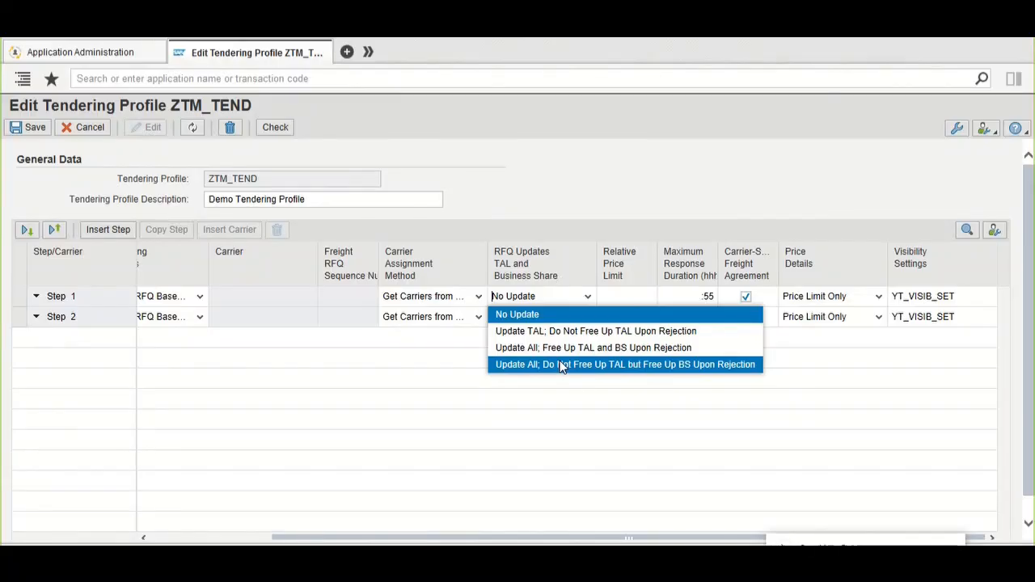
# - Read the field documentation for step 1's Relative Price Limit and close it
pyautogui.rightClick(625, 296)
pyautogui.click(659, 322)
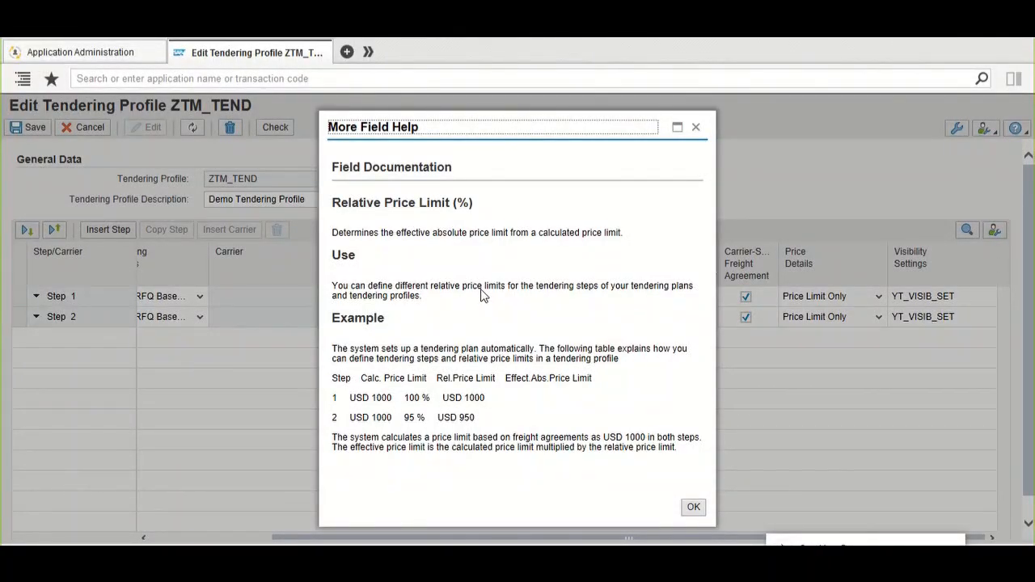
pyautogui.click(698, 129)
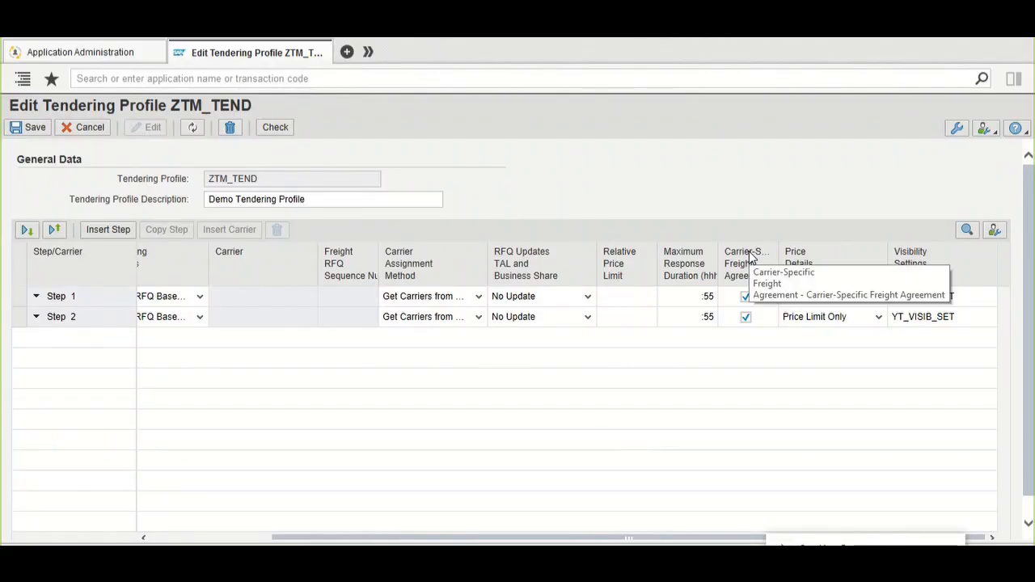
# - Set the relative price limit of step 2 to 95%
pyautogui.click(744, 301)
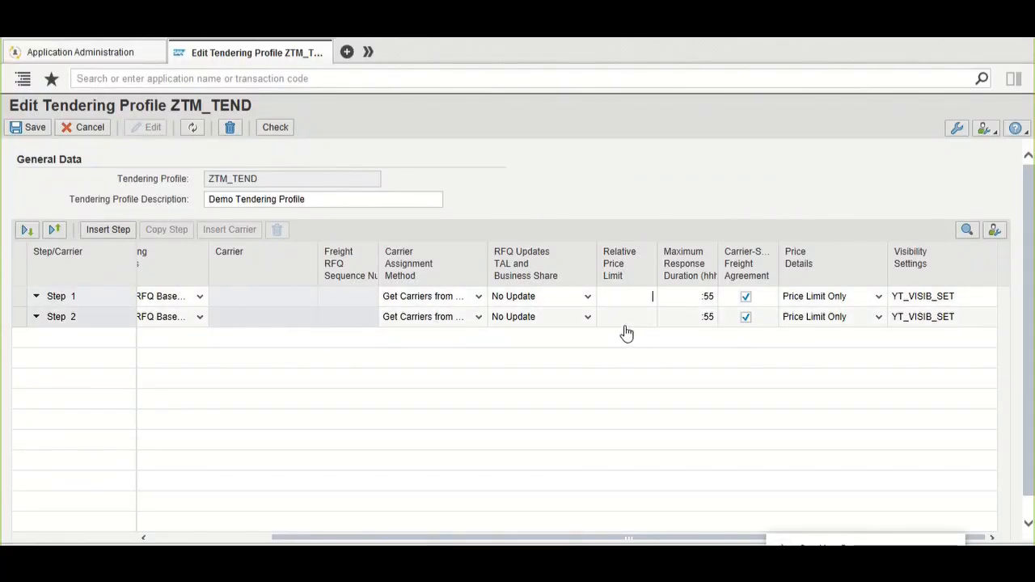
pyautogui.click(640, 301)
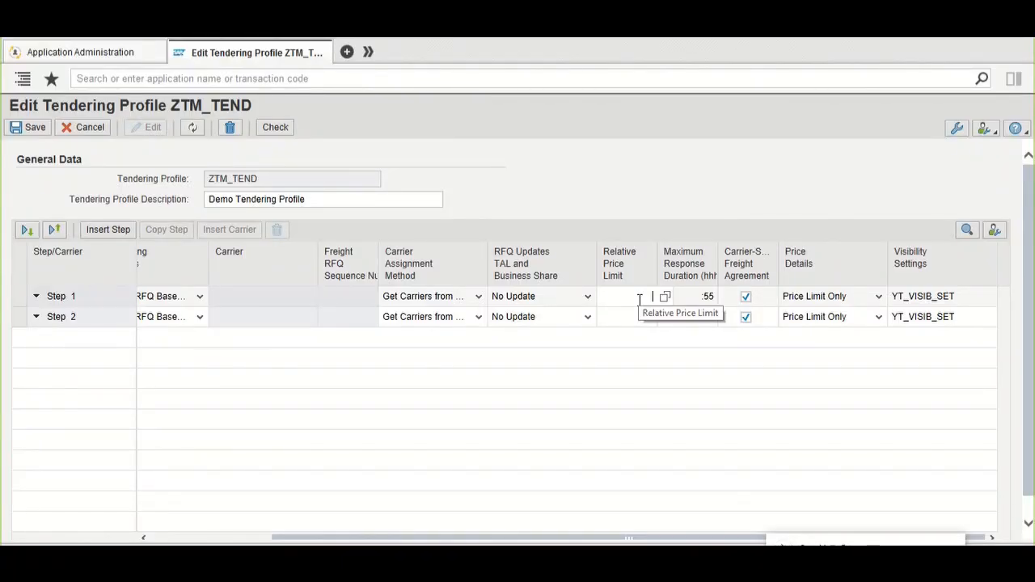
pyautogui.click(220, 538)
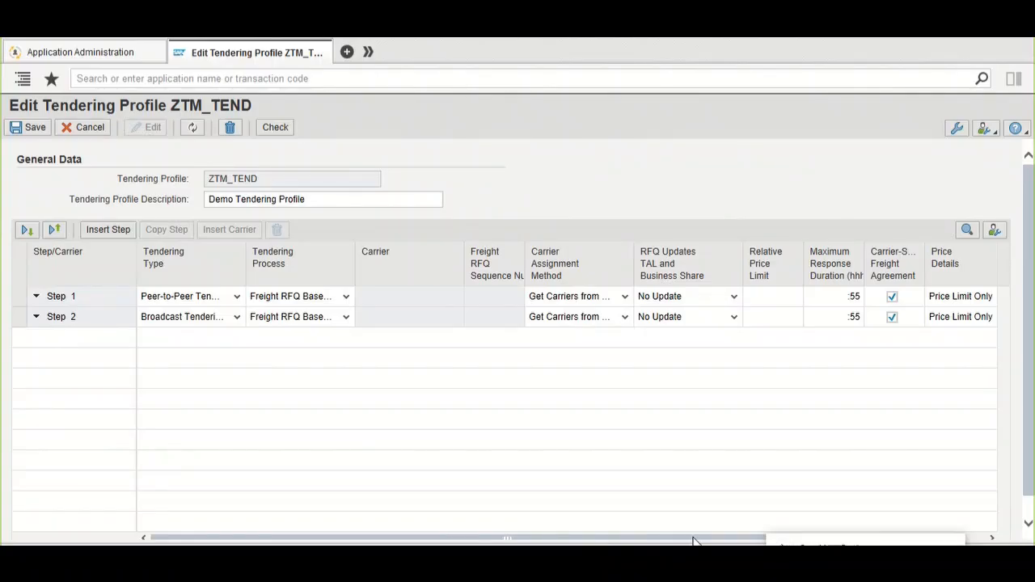
pyautogui.moveTo(596, 539); pyautogui.dragTo(743, 540)
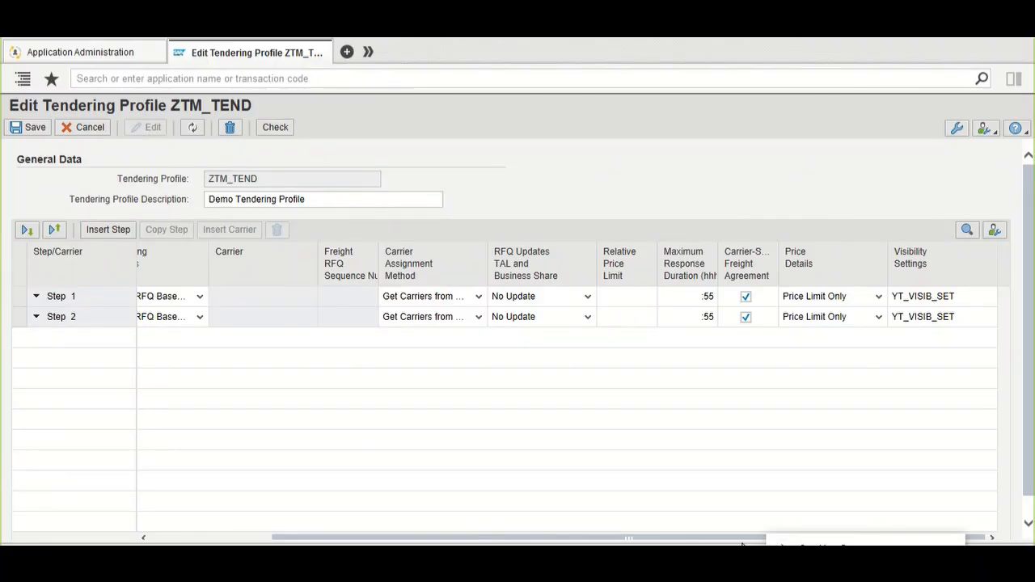
pyautogui.click(629, 316)
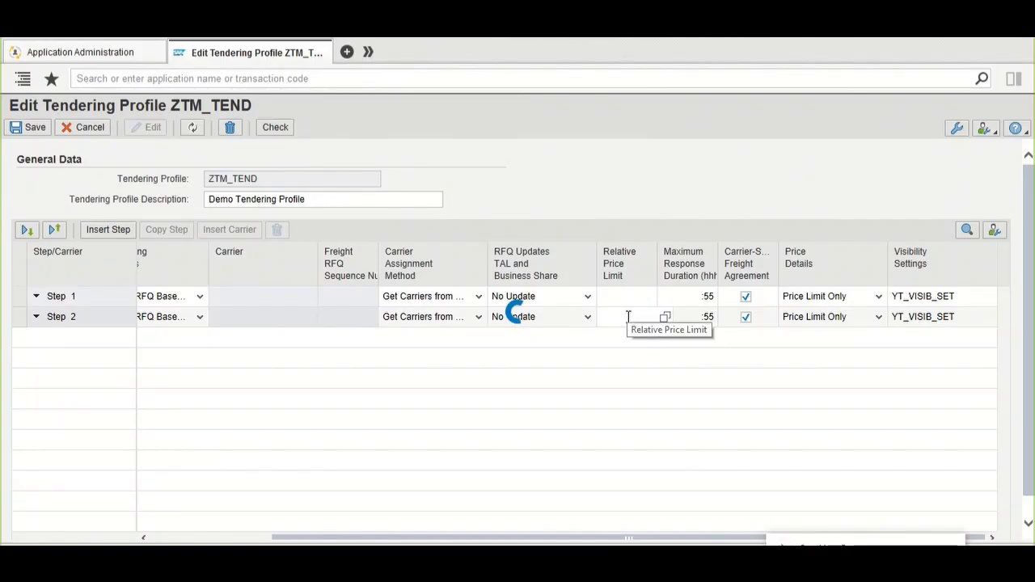
pyautogui.click(93, 324)
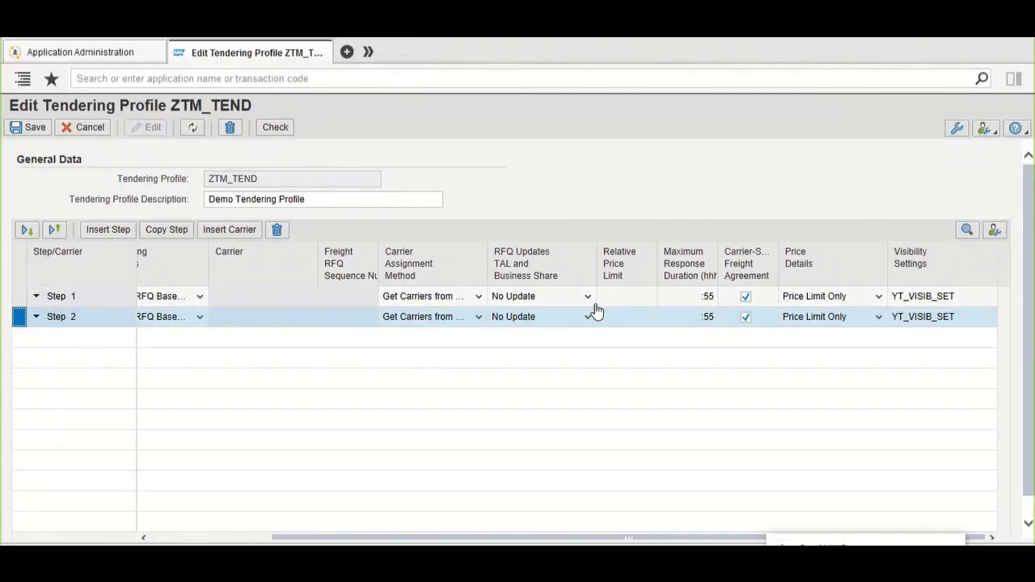
pyautogui.click(643, 322)
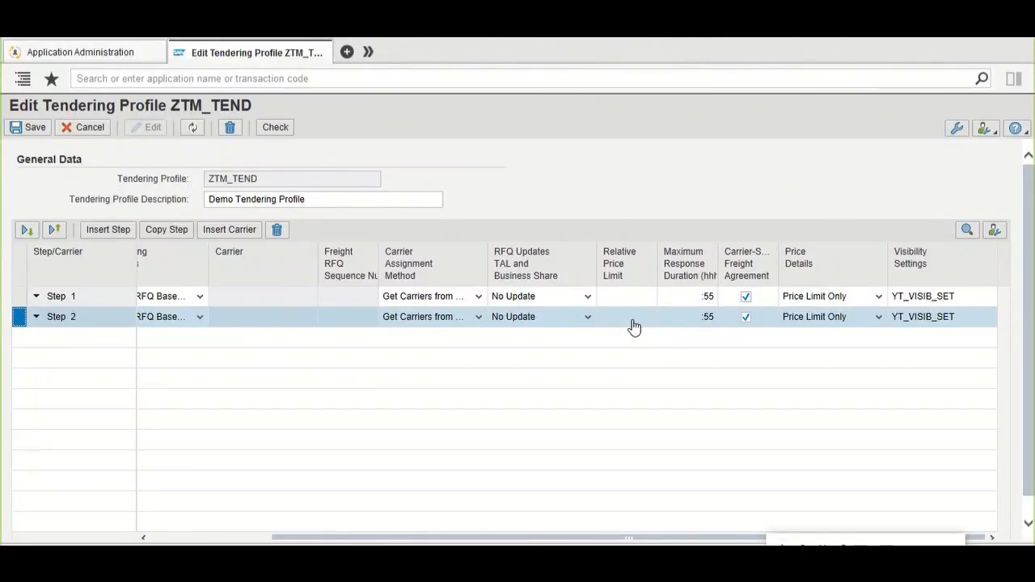
pyautogui.click(635, 322)
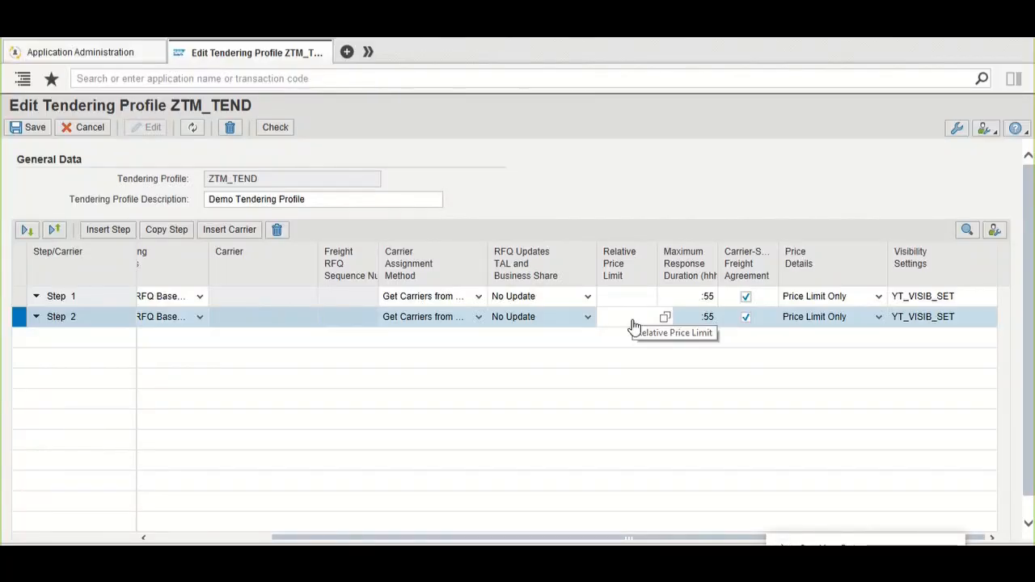
pyautogui.press('Tab')
pyautogui.press('Tab')
pyautogui.press('Tab')
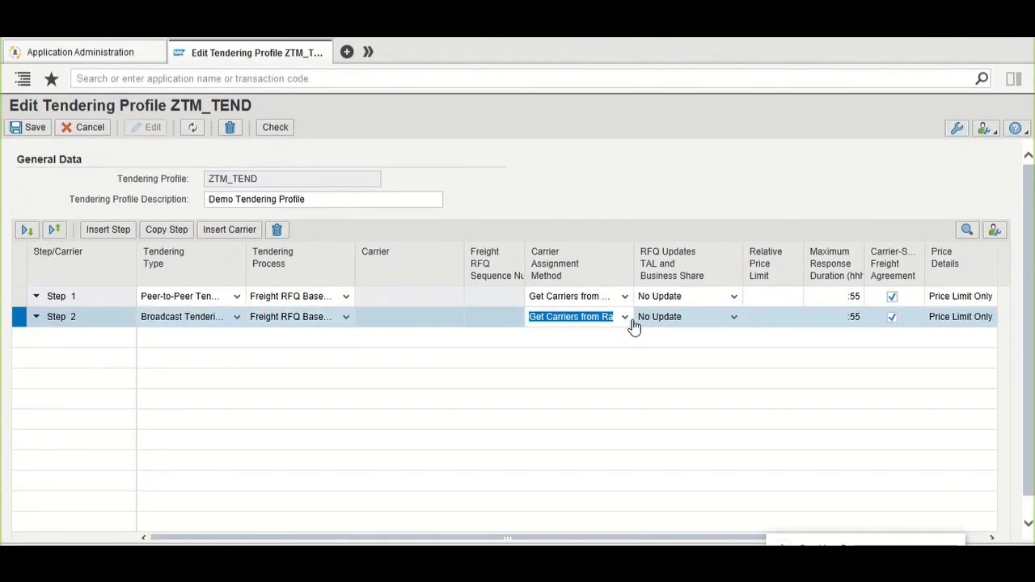
pyautogui.press('Tab')
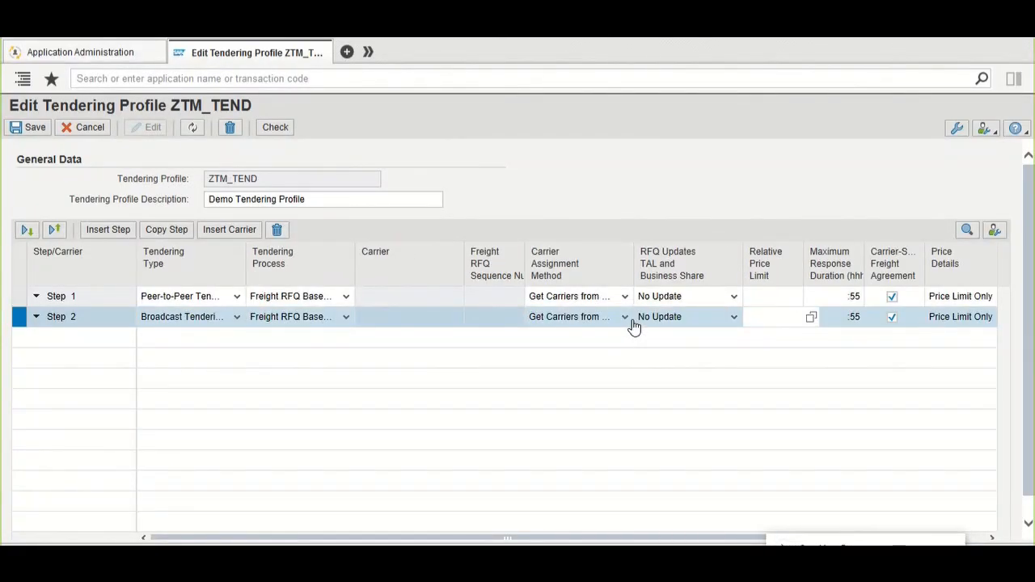
pyautogui.write('95')
pyautogui.click(702, 448)
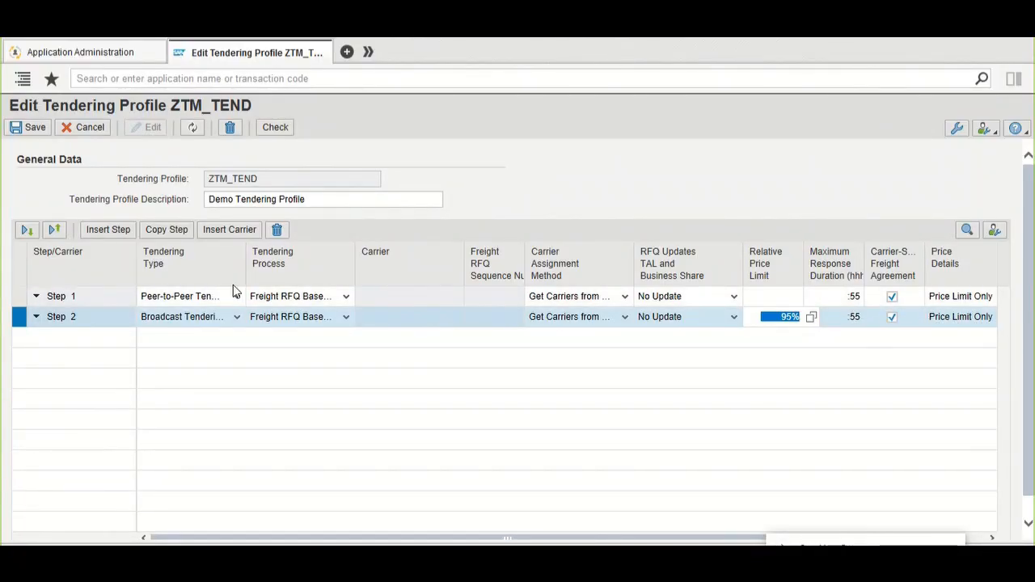
# - Check the Carrier-Specific Freight Agreement setting for tendering steps 1 and 2
pyautogui.click(85, 296)
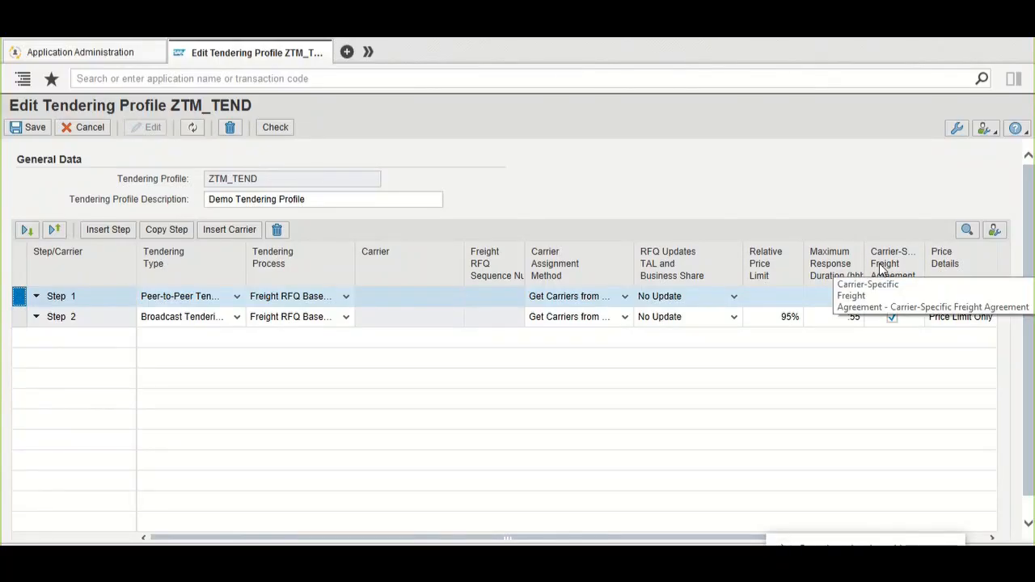
pyautogui.click(893, 298)
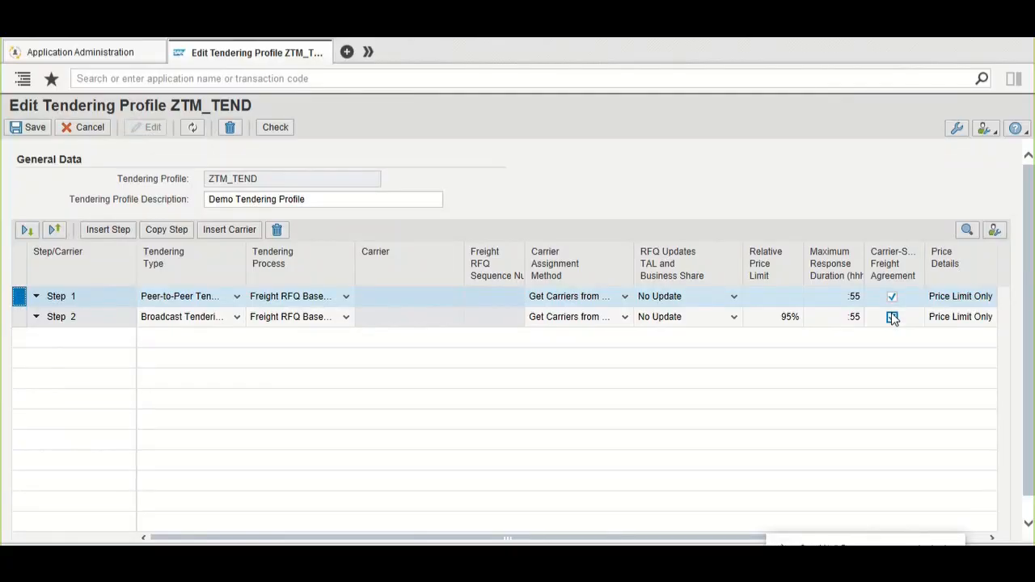
pyautogui.click(894, 317)
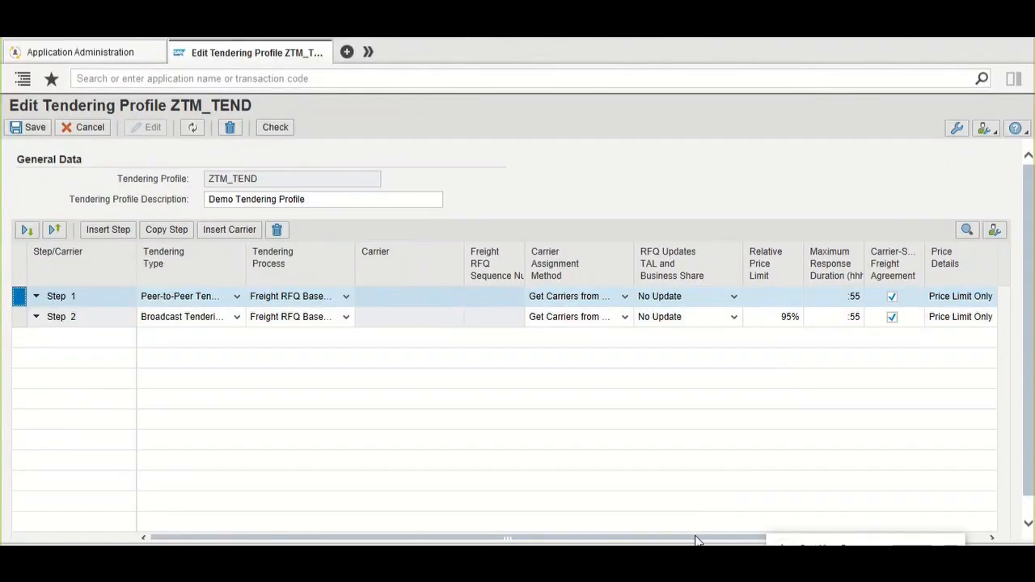
# - Review the price details options of step 1, keep Price Limit Only, and check the step's visibility settings
pyautogui.moveTo(695, 540); pyautogui.dragTo(850, 524)
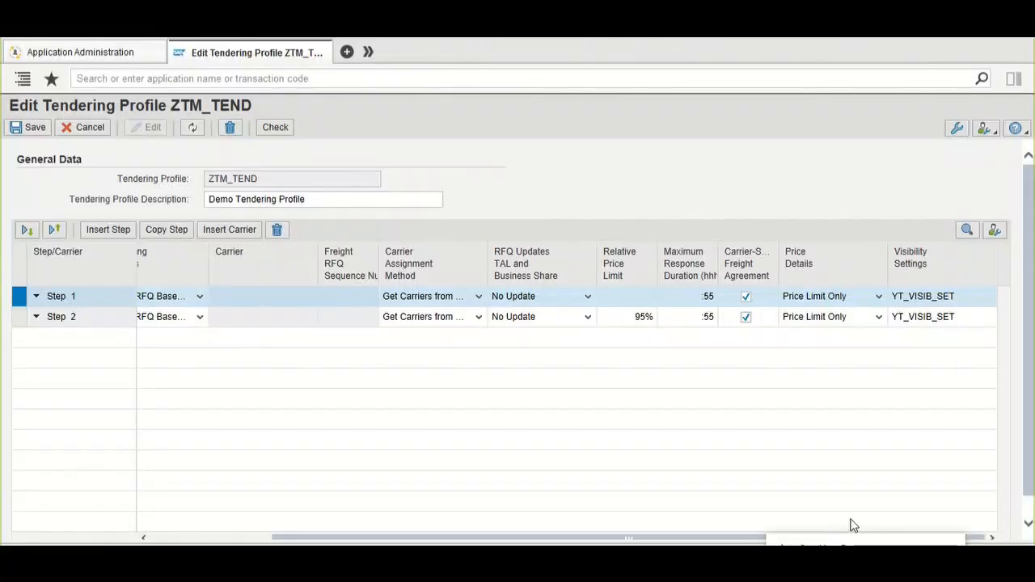
pyautogui.click(841, 297)
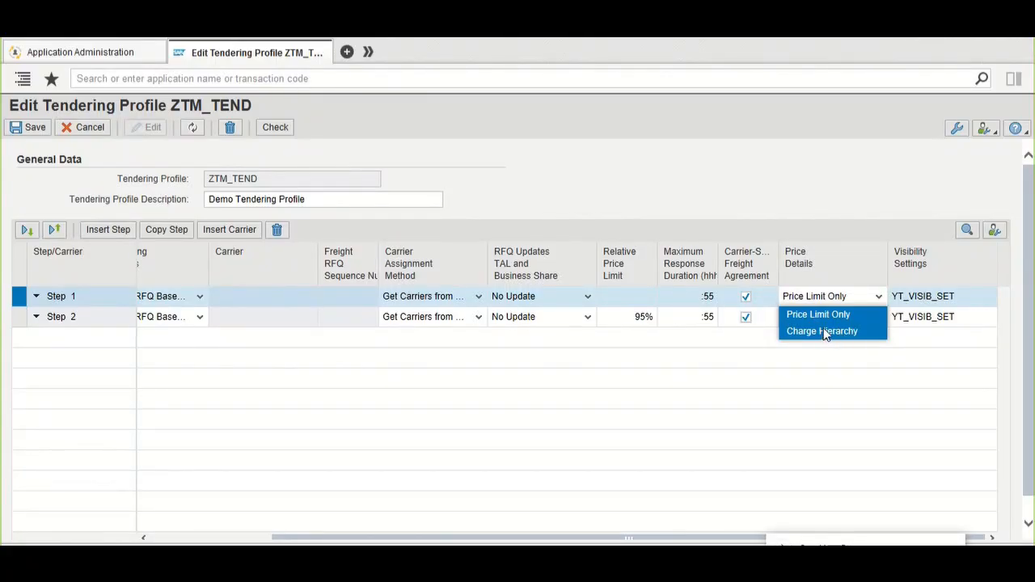
pyautogui.click(823, 316)
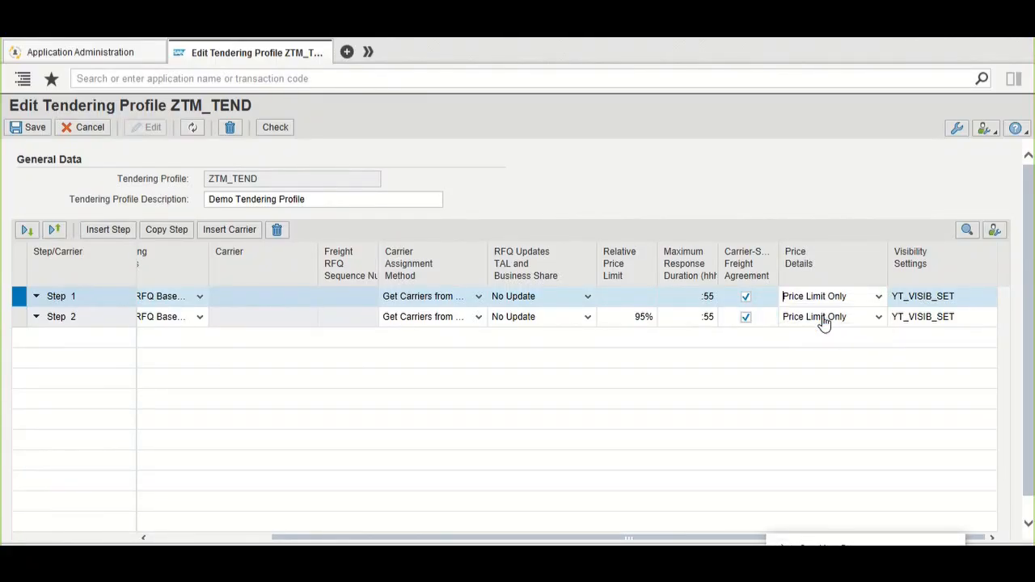
pyautogui.click(941, 304)
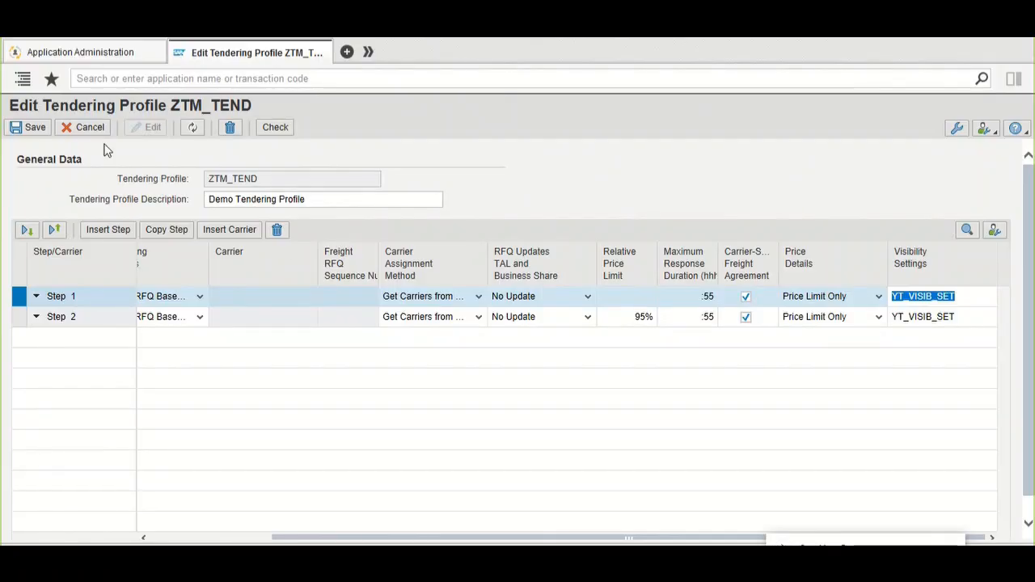
# - Save tendering profile ZTM_TEND and dismiss the message list
pyautogui.click(34, 131)
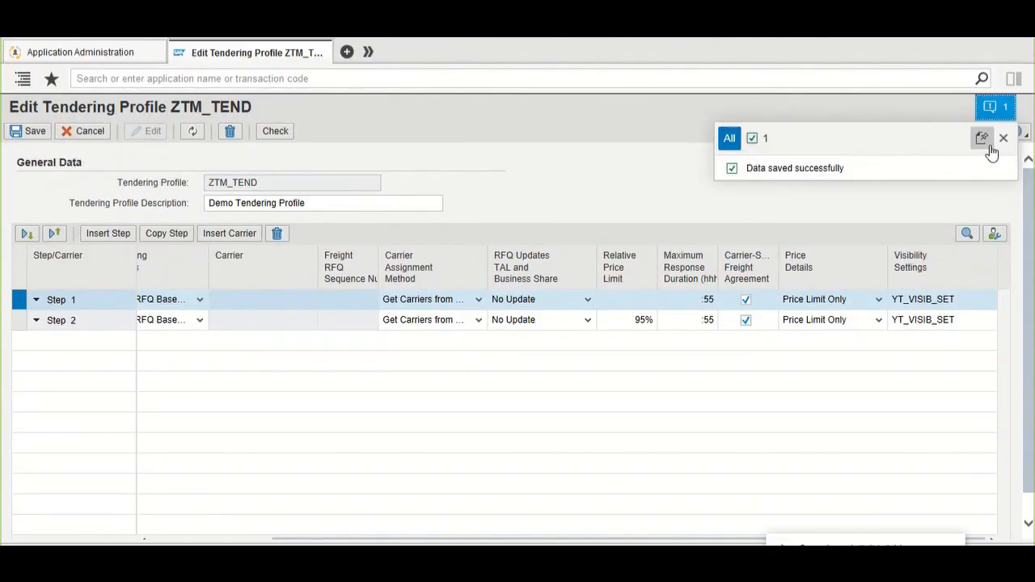
pyautogui.click(1004, 138)
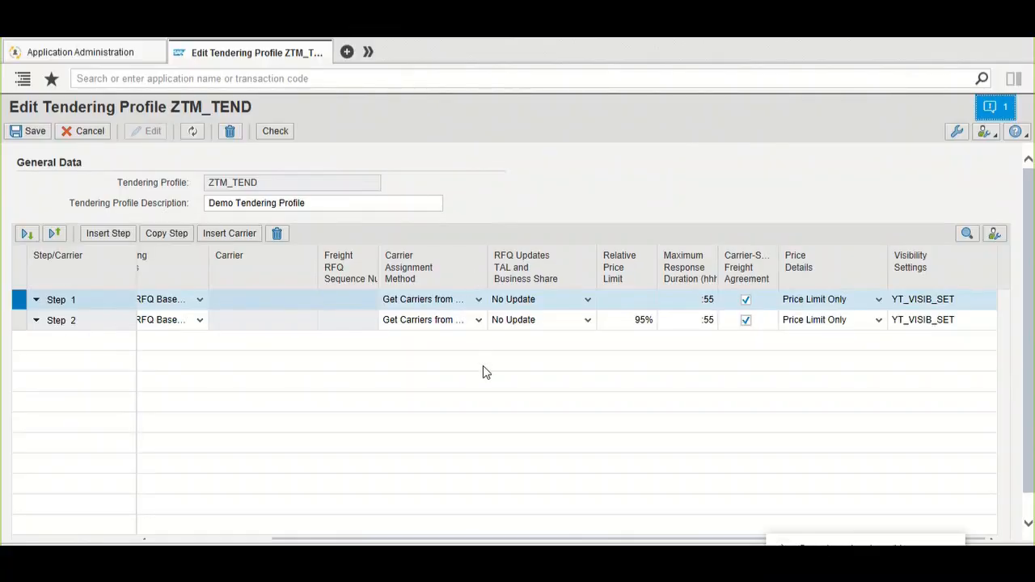
pyautogui.click(226, 540)
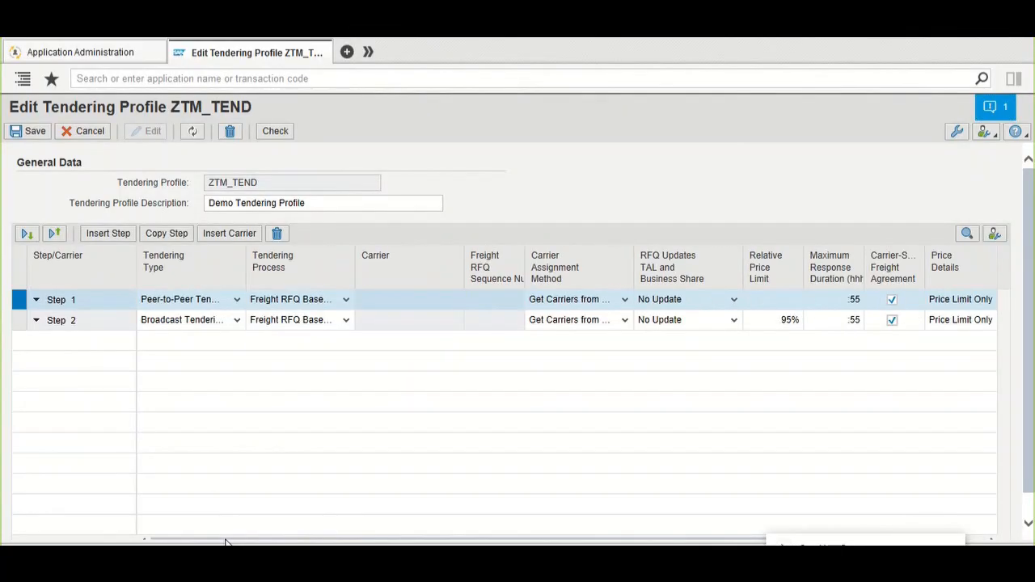
pyautogui.scroll(-1, 250, 467)
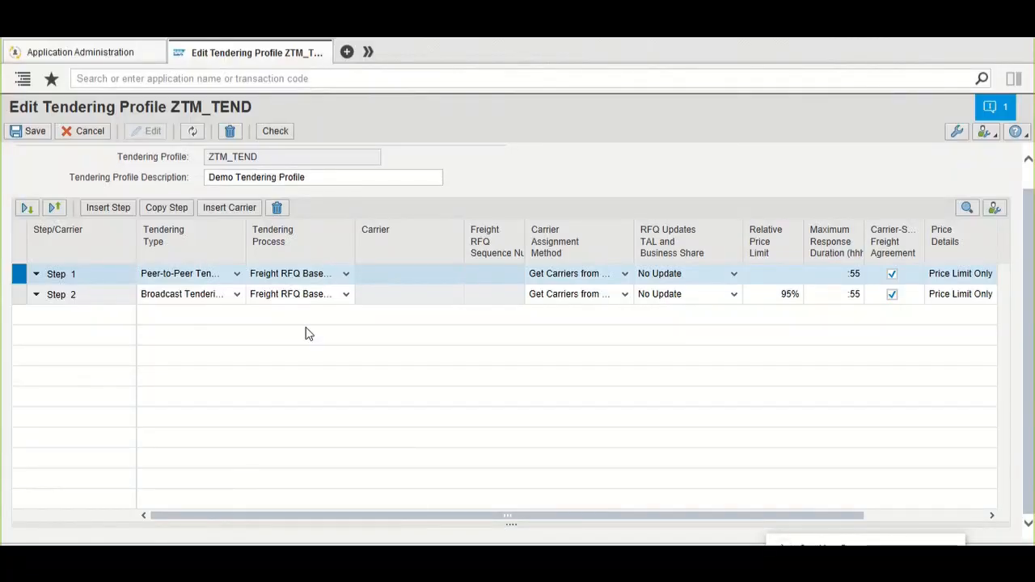
pyautogui.scroll(1, 363, 381)
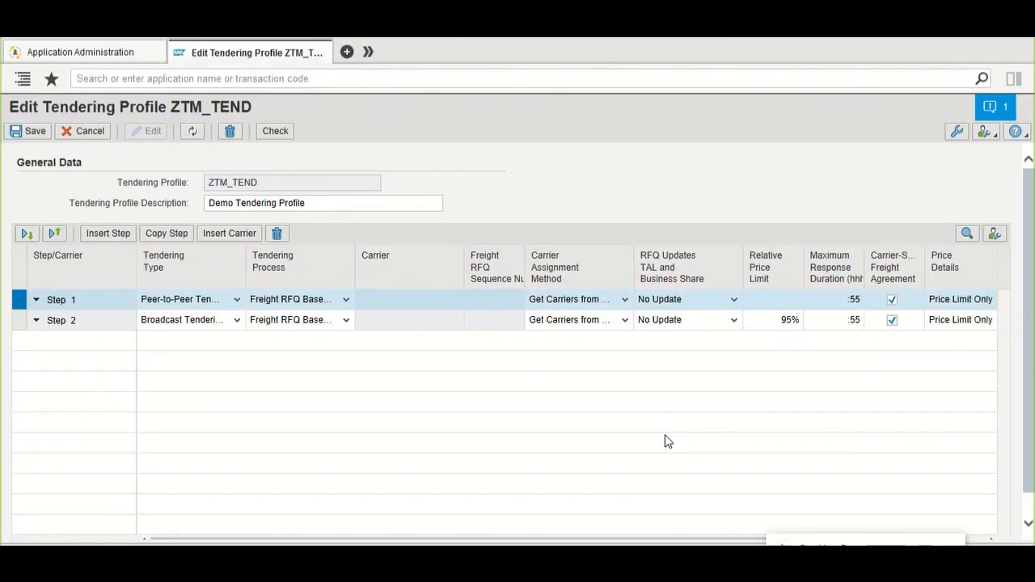
# - Check the tendering profile assigned in process settings ZTM_PROC and return to the tendering profile editor
pyautogui.hotkey('alt', 'Tab')
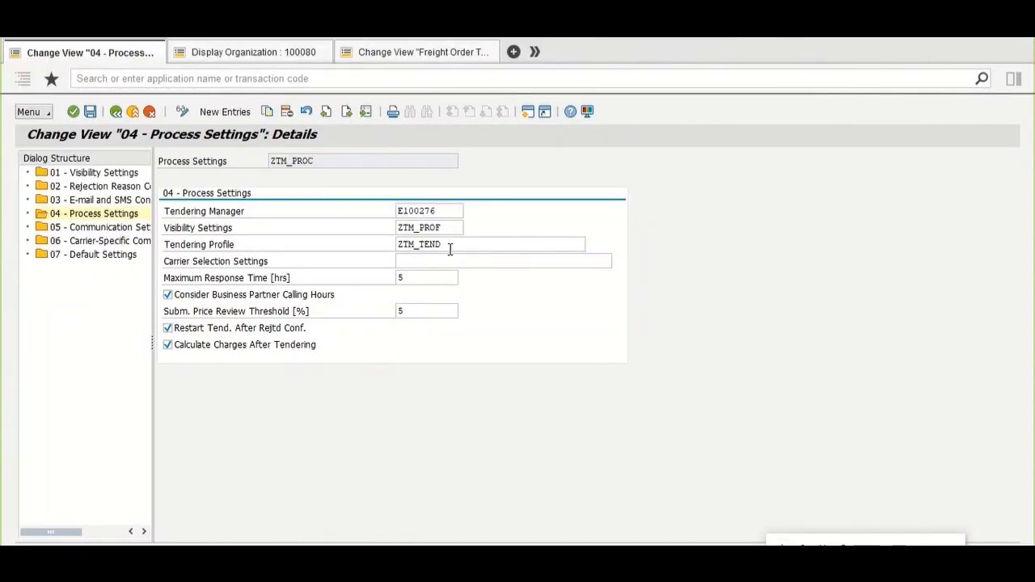
pyautogui.moveTo(447, 245); pyautogui.dragTo(405, 249)
pyautogui.click(402, 247)
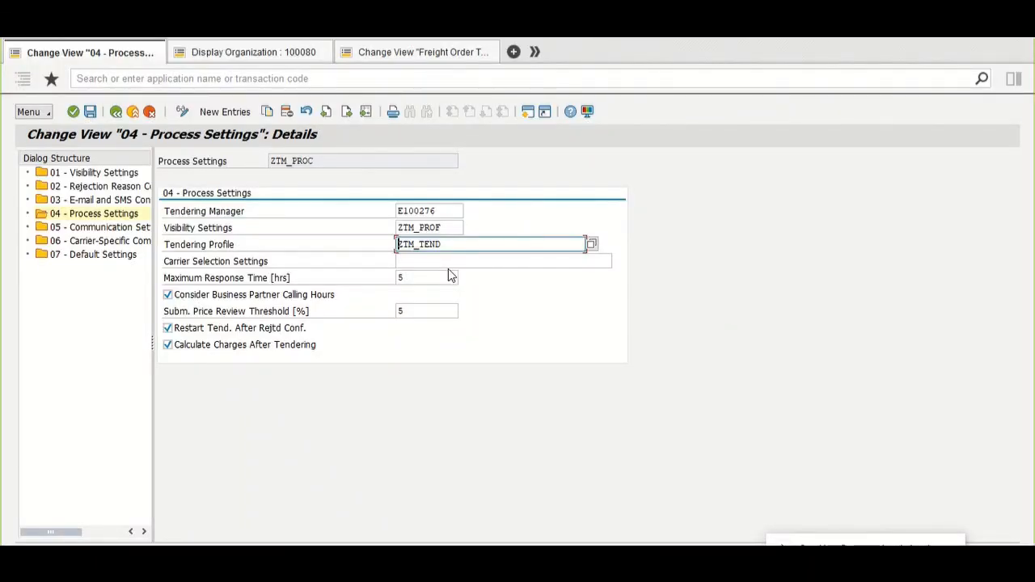
pyautogui.hotkey('alt', 'Tab')
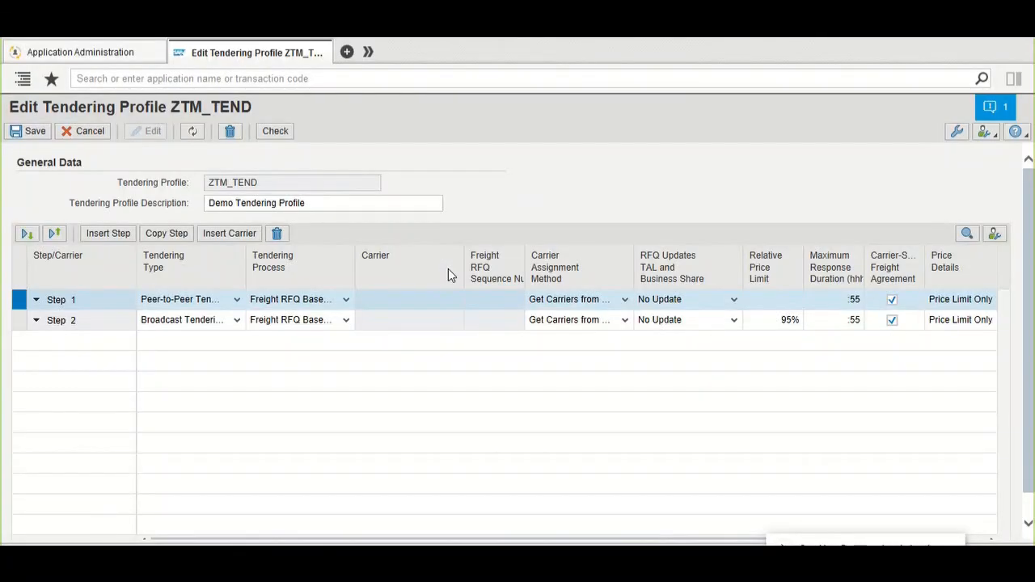
# - Search for "display planning profi" and start the Display Planning Profile application
pyautogui.click(377, 83)
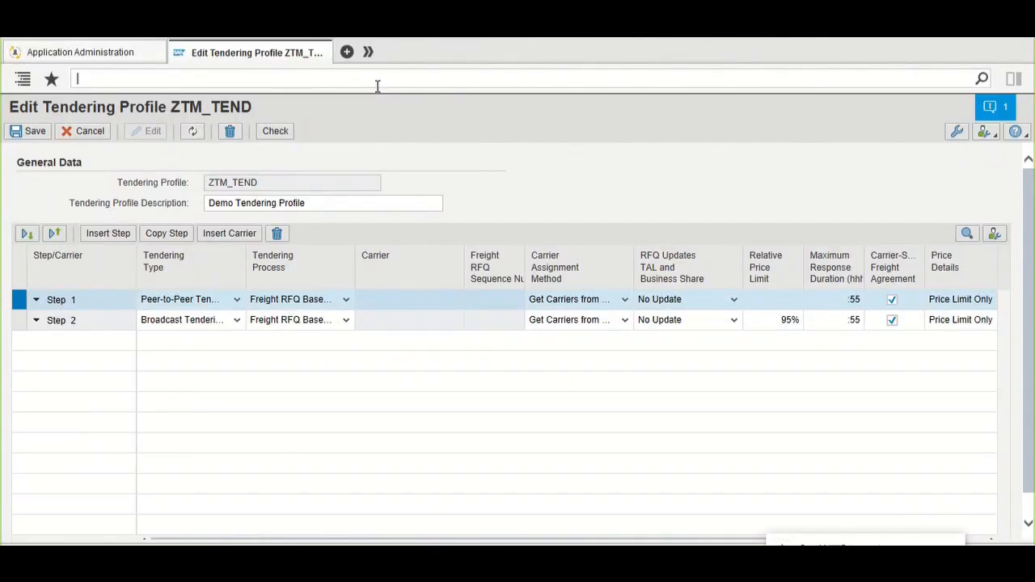
pyautogui.write('d')
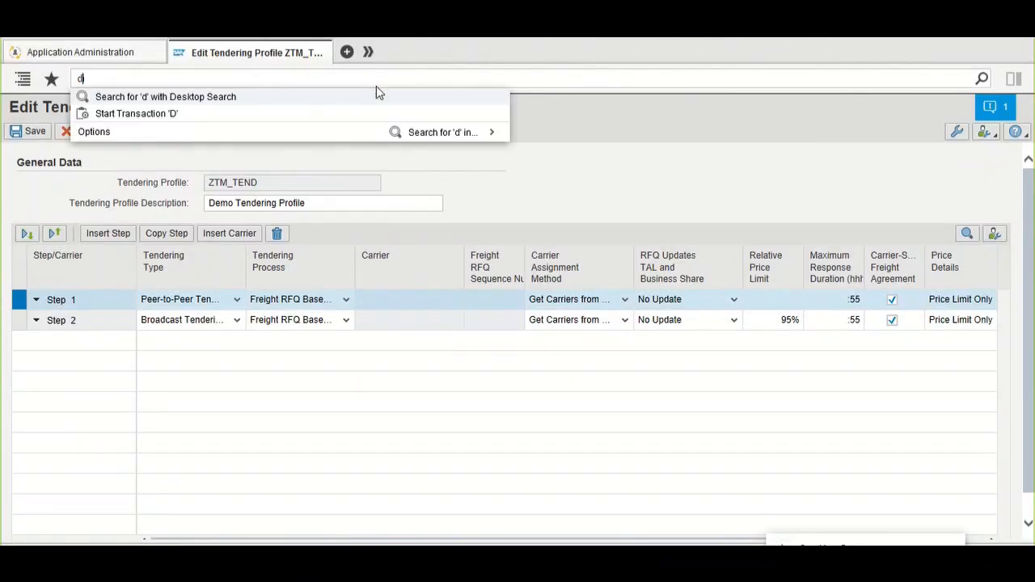
pyautogui.write('isplay planning profi')
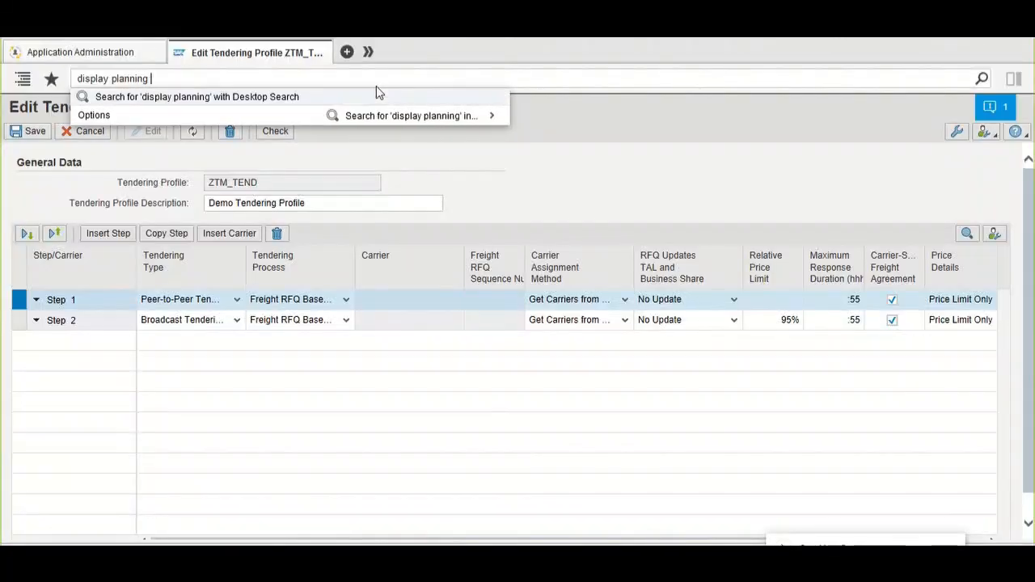
pyautogui.press('Down')
pyautogui.press('Down')
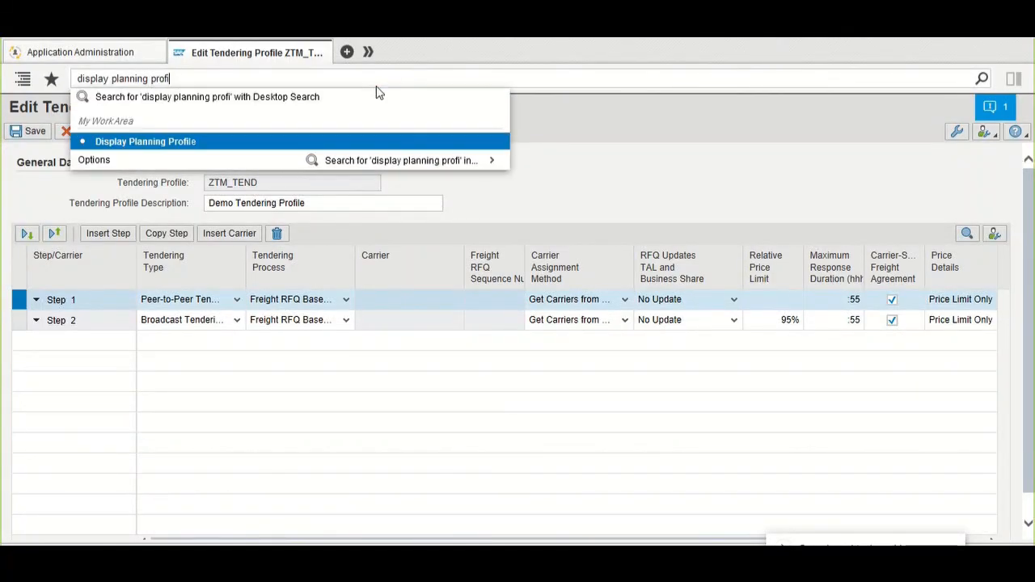
pyautogui.press('Return')
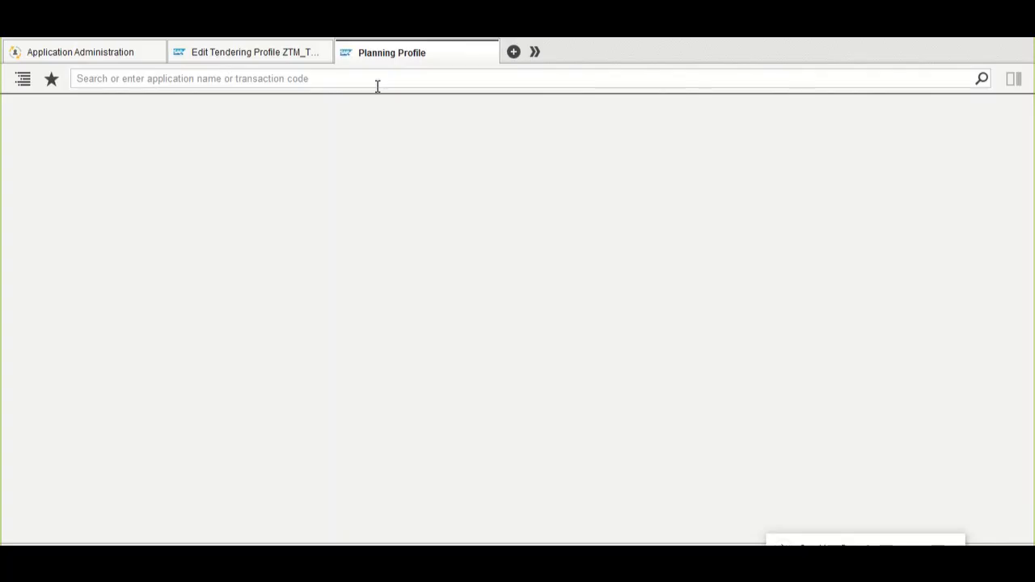
# - Display planning profile ZTM_PLAN_PROF_DEMO_02
pyautogui.click(241, 165)
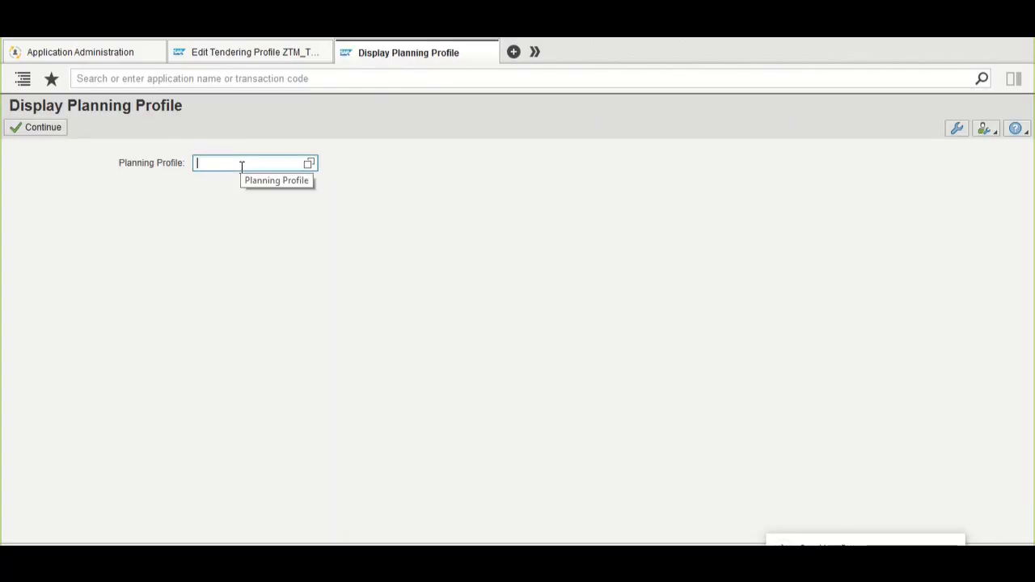
pyautogui.write('Z')
pyautogui.press('Down')
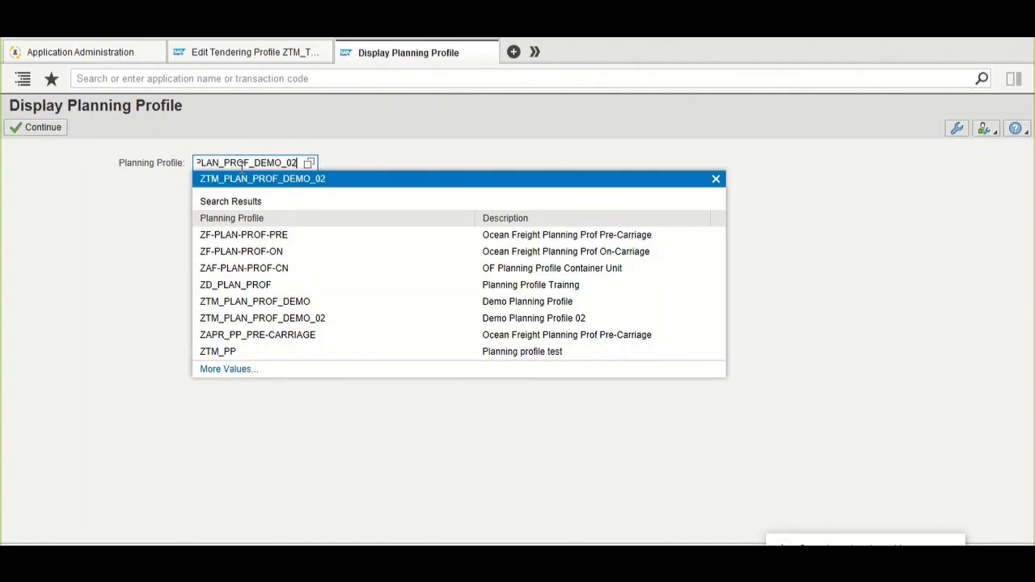
pyautogui.press('Return')
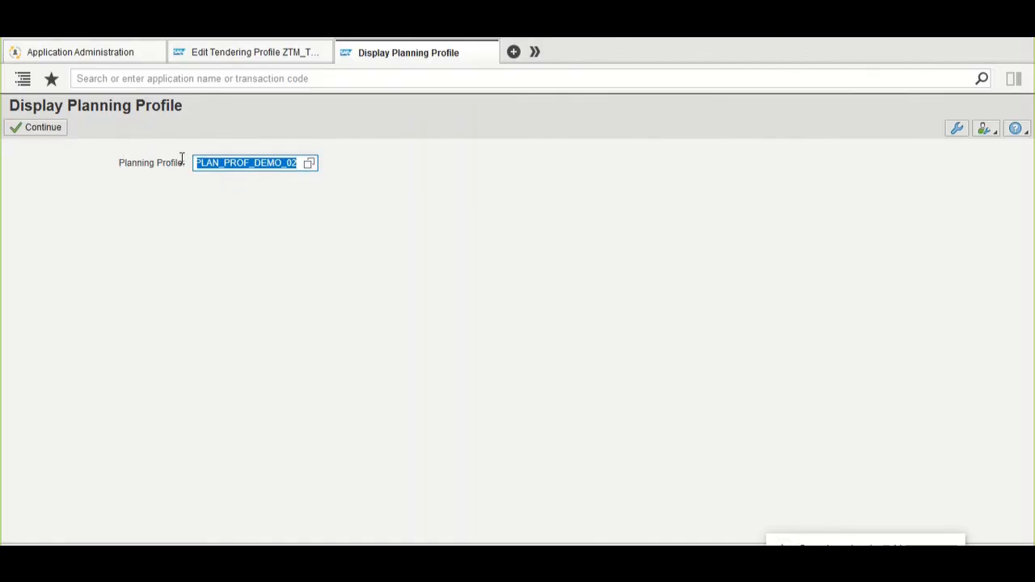
pyautogui.press('Return')
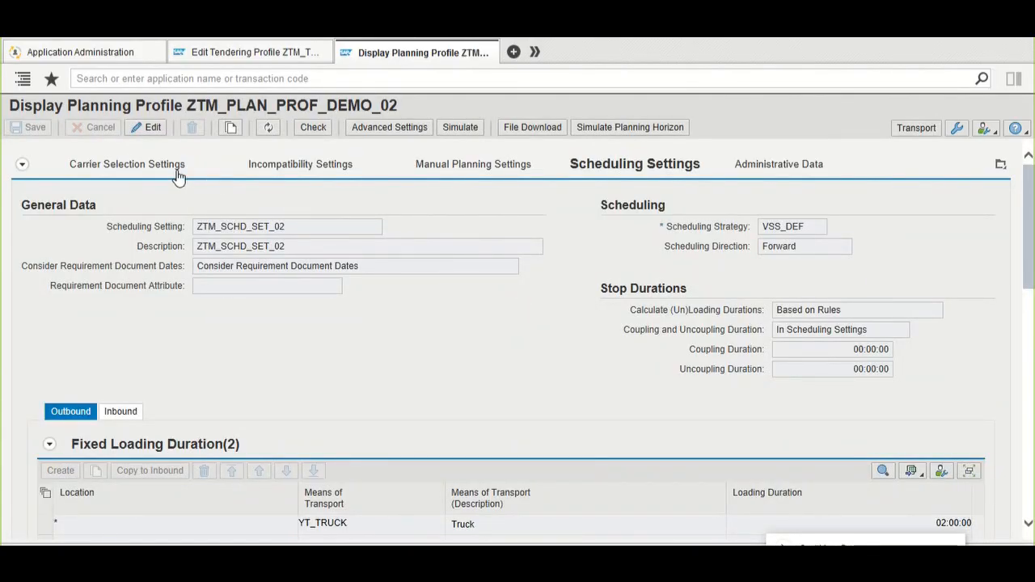
# - Examine which tendering profile is assigned in the advanced carrier selection settings of the planning profile
pyautogui.click(154, 163)
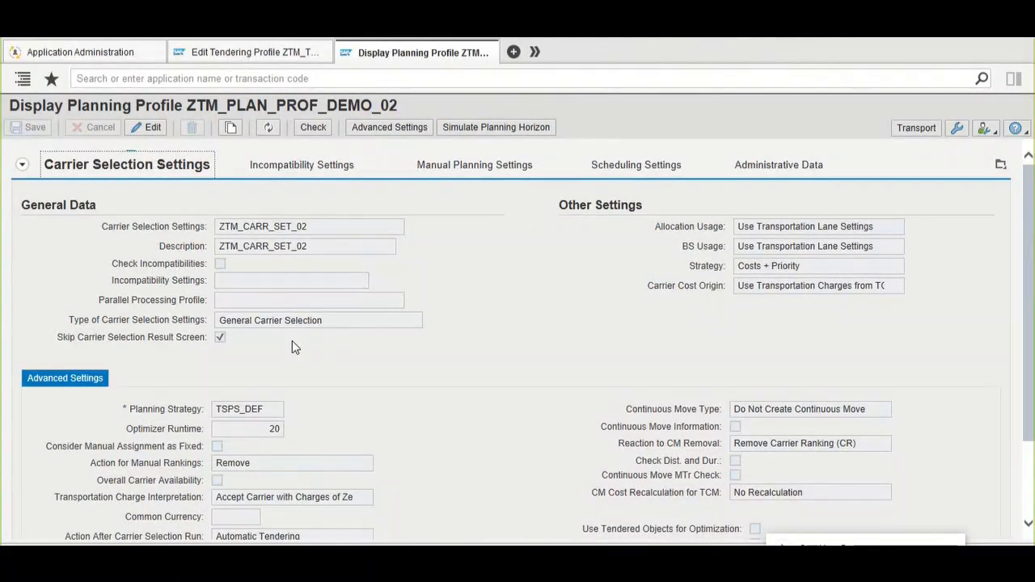
pyautogui.scroll(-3, 294, 347)
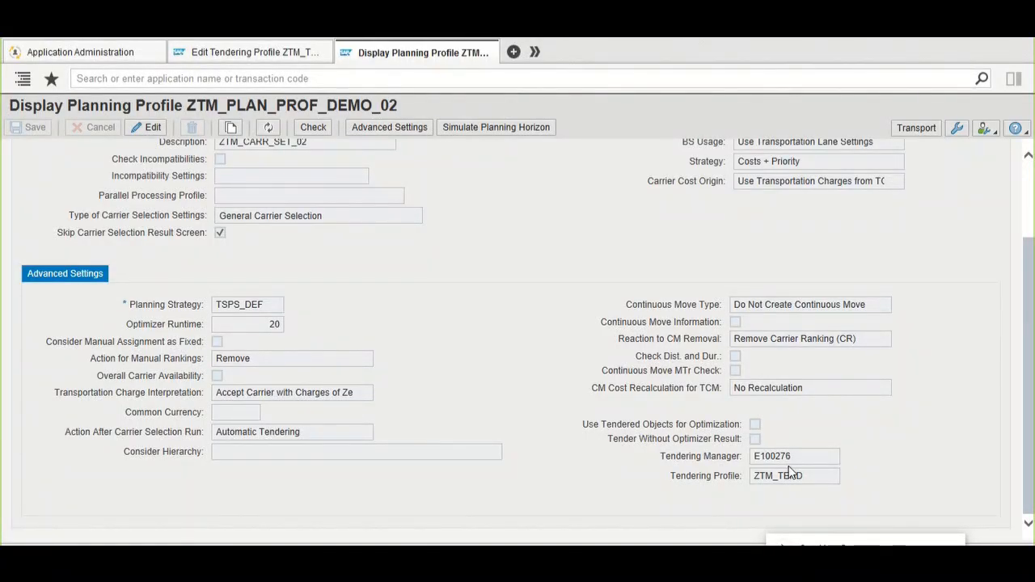
pyautogui.moveTo(753, 478); pyautogui.dragTo(811, 482)
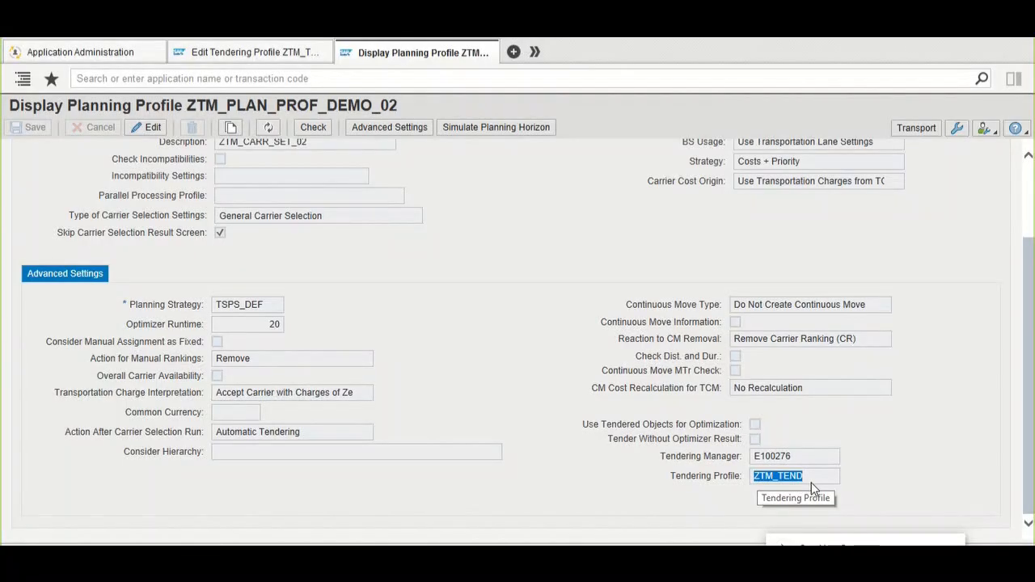
pyautogui.click(811, 482)
pyautogui.moveTo(805, 475); pyautogui.dragTo(729, 476)
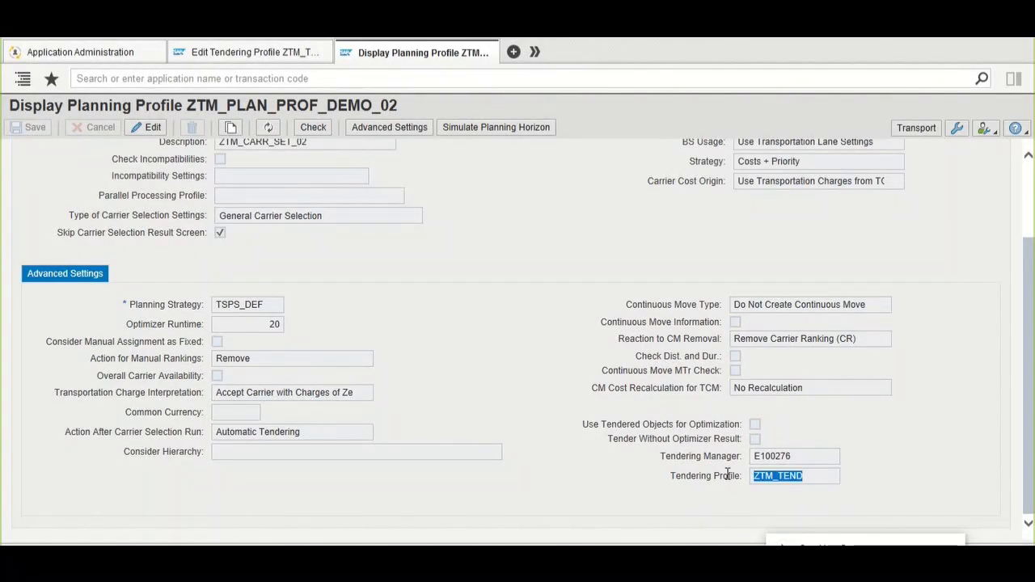
# - Compare the steps of tendering profile ZTM_TEND with the tendering assignment in the planning profile's carrier selection settings
pyautogui.click(295, 57)
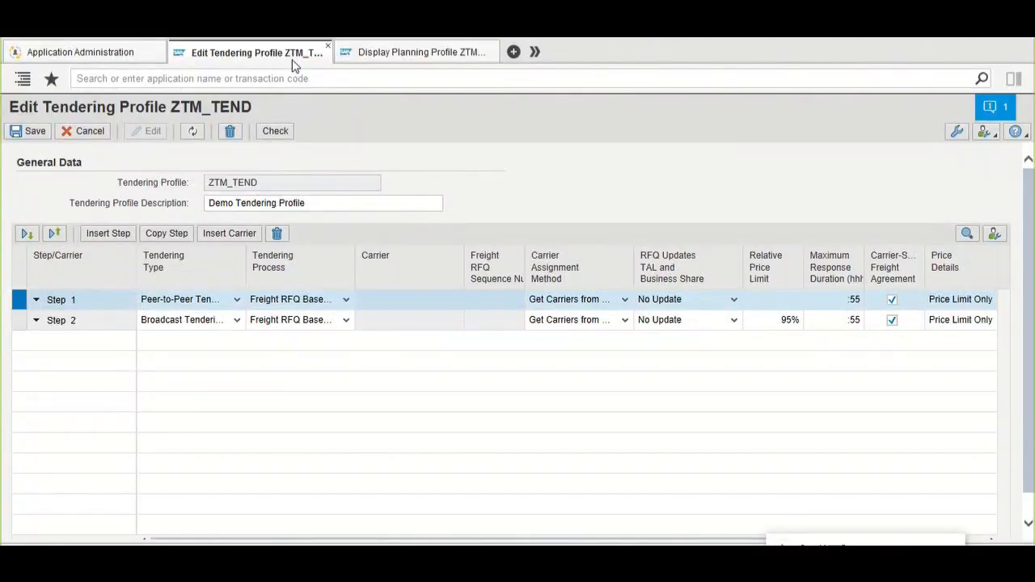
pyautogui.click(397, 65)
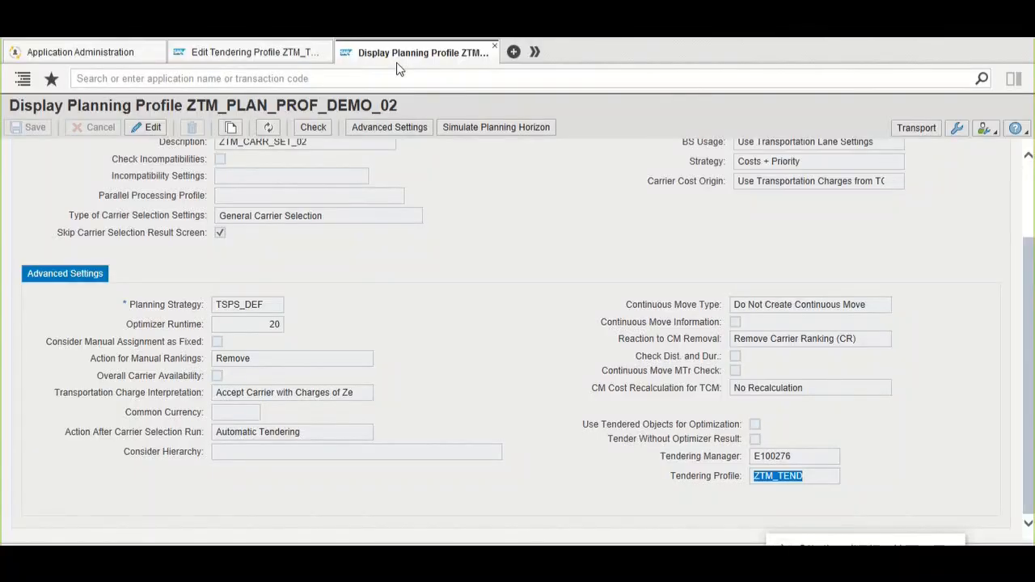
pyautogui.click(265, 57)
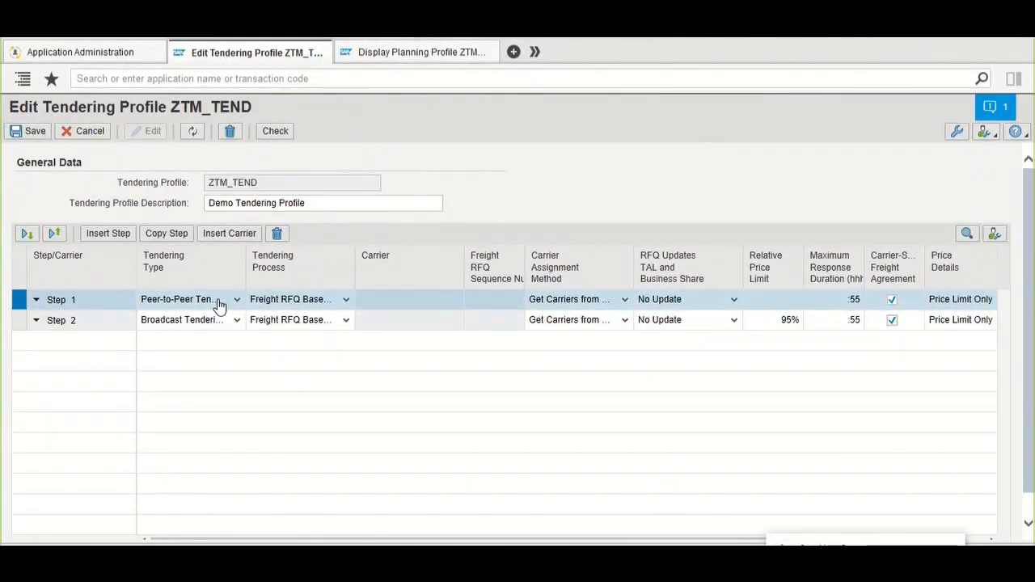
pyautogui.click(411, 55)
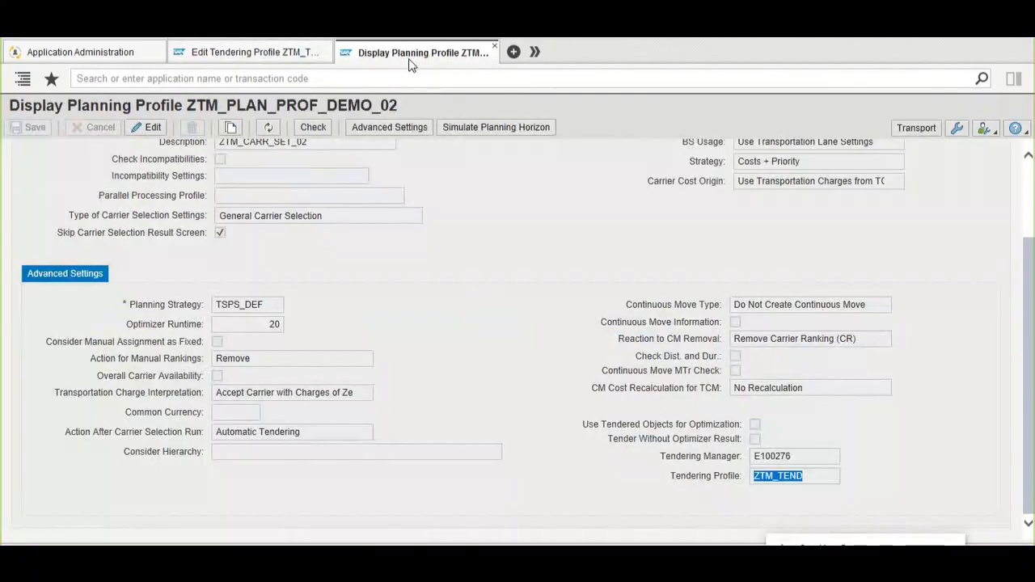
pyautogui.click(796, 466)
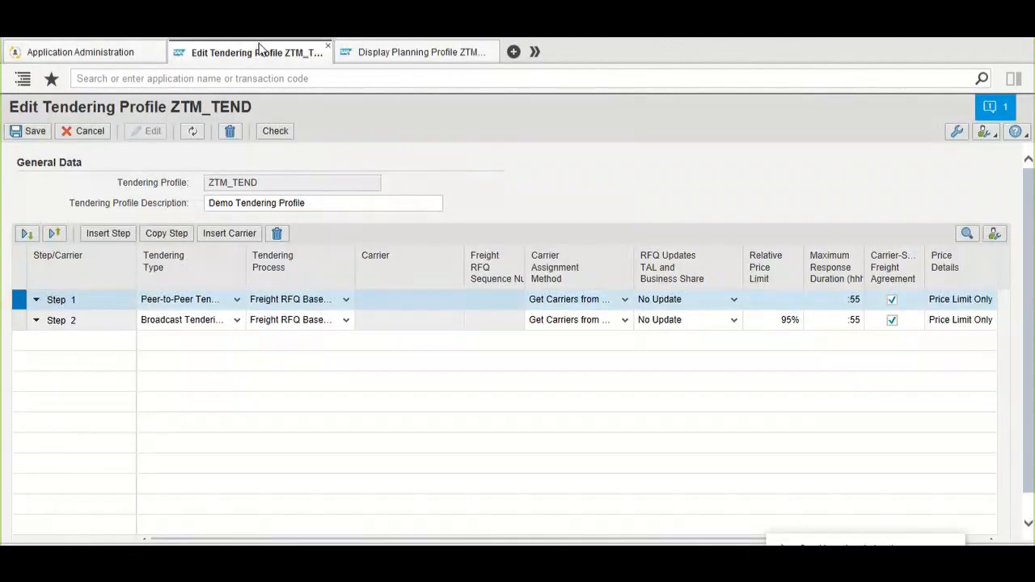
# - Review the tendering settings of freight order type ZD10 and compare them with process settings ZTM_PROC
pyautogui.hotkey('alt', 'Tab')
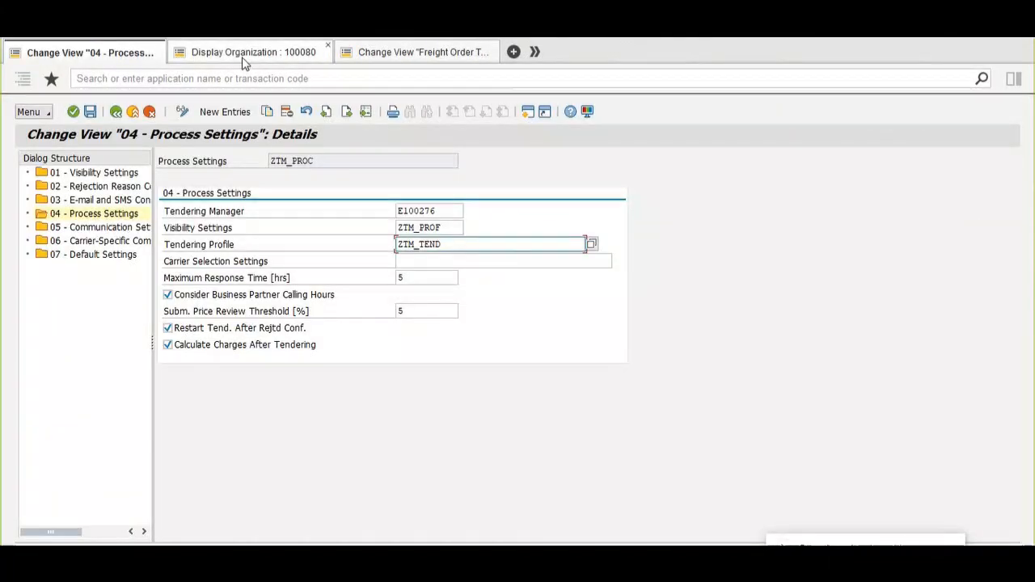
pyautogui.click(418, 55)
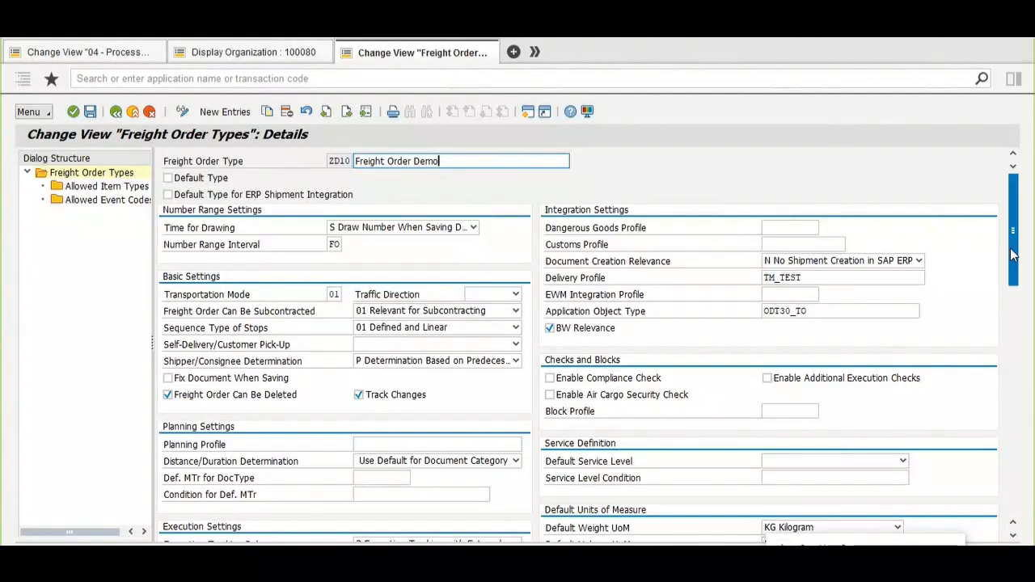
pyautogui.moveTo(1016, 252); pyautogui.dragTo(1019, 381)
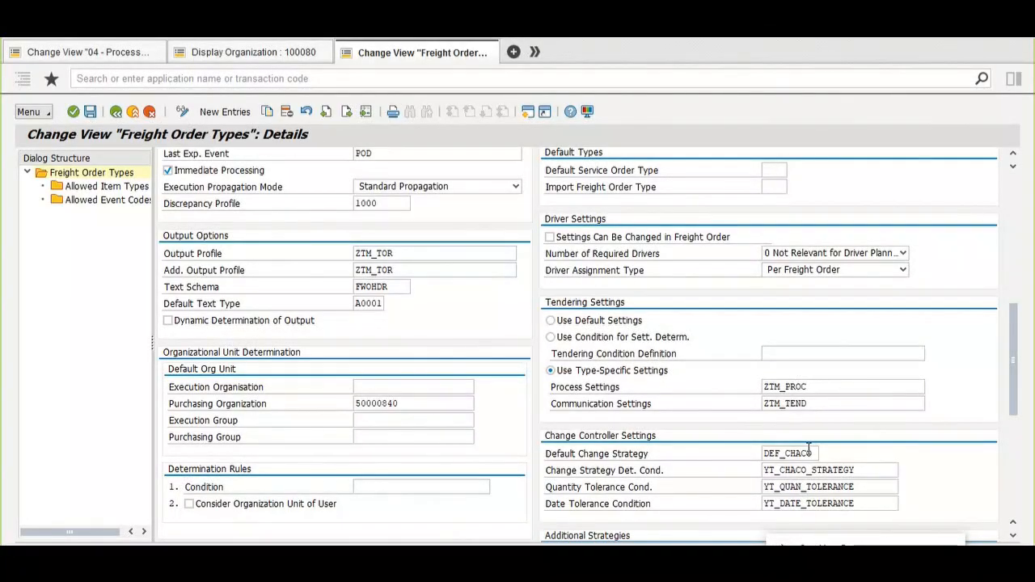
pyautogui.scroll(8, 1015, 389)
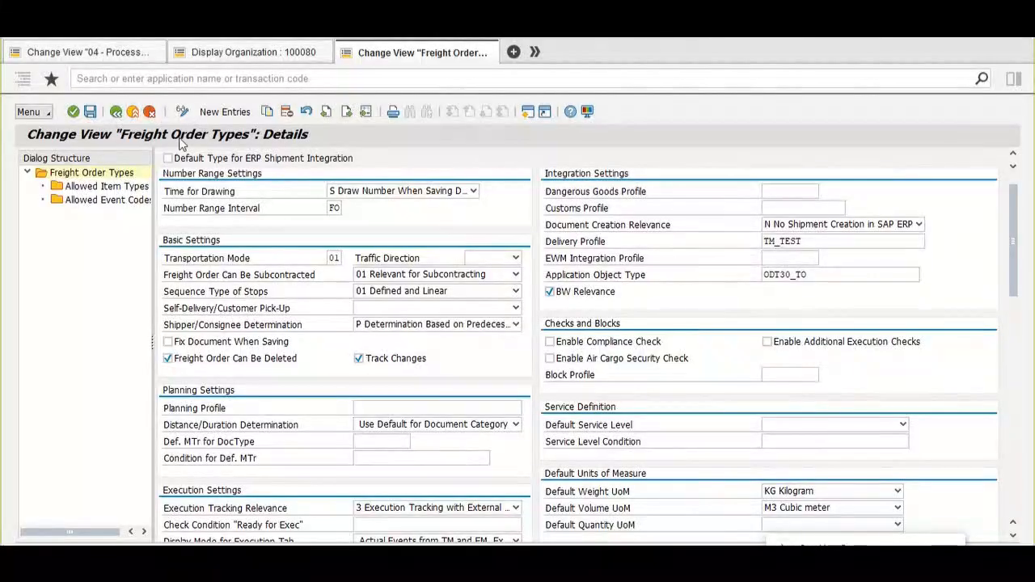
pyautogui.click(113, 54)
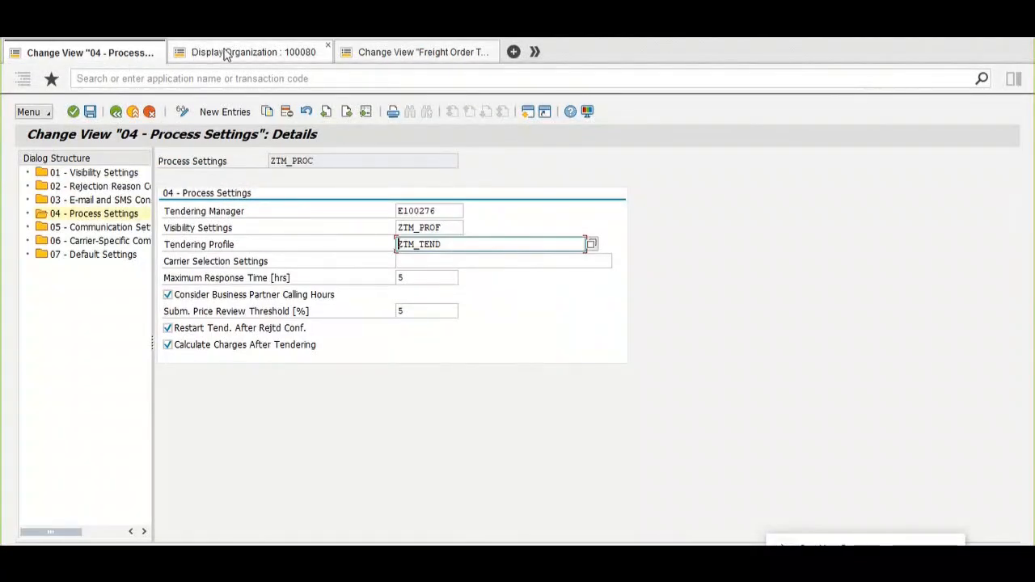
pyautogui.click(226, 52)
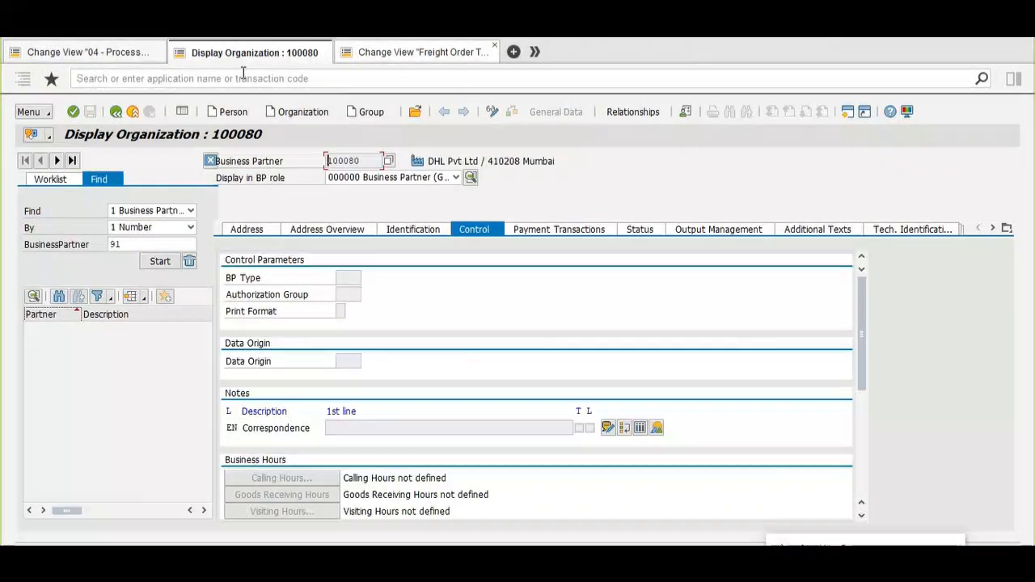
pyautogui.click(84, 53)
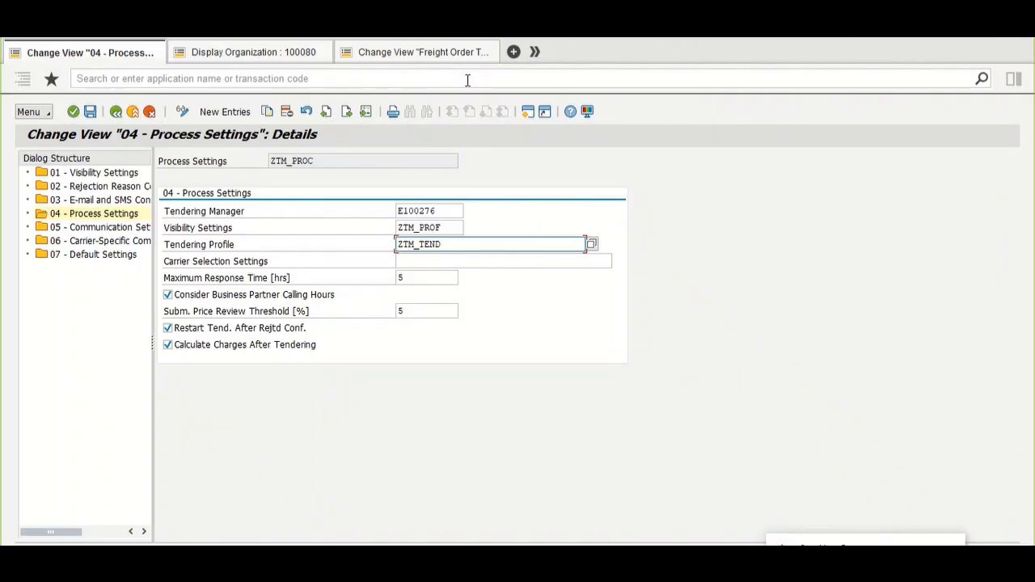
pyautogui.click(267, 53)
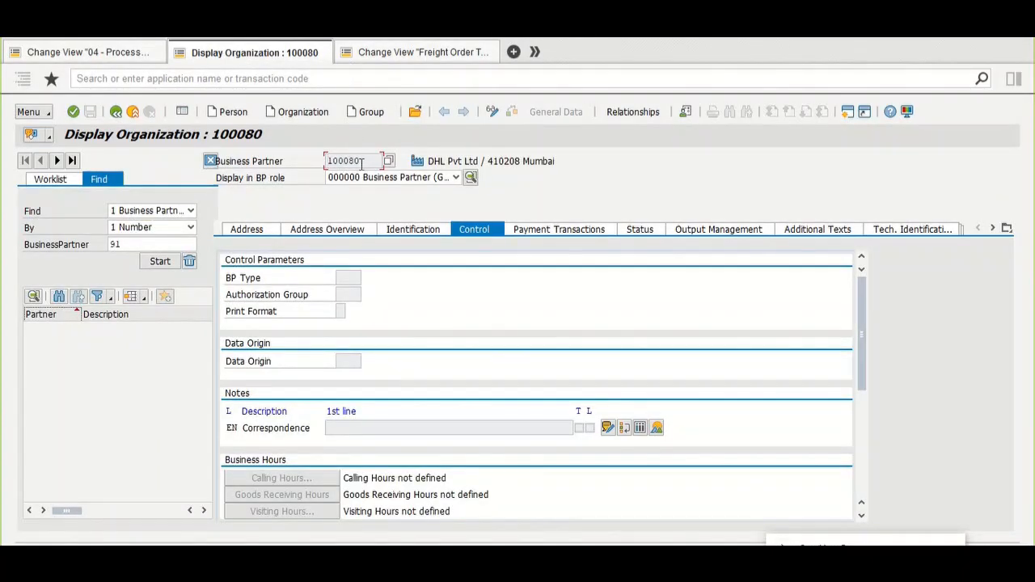
pyautogui.click(354, 81)
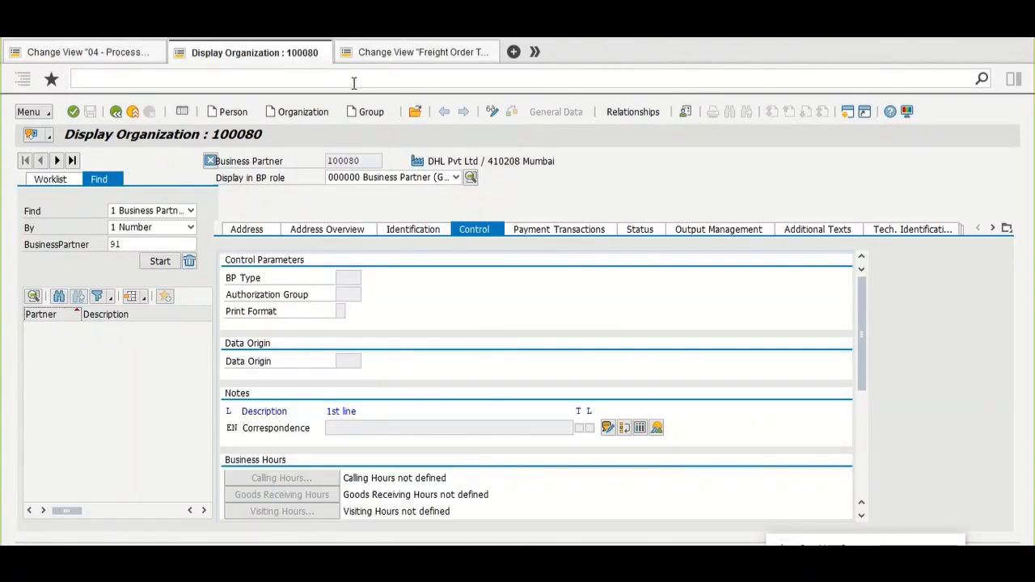
pyautogui.click(514, 52)
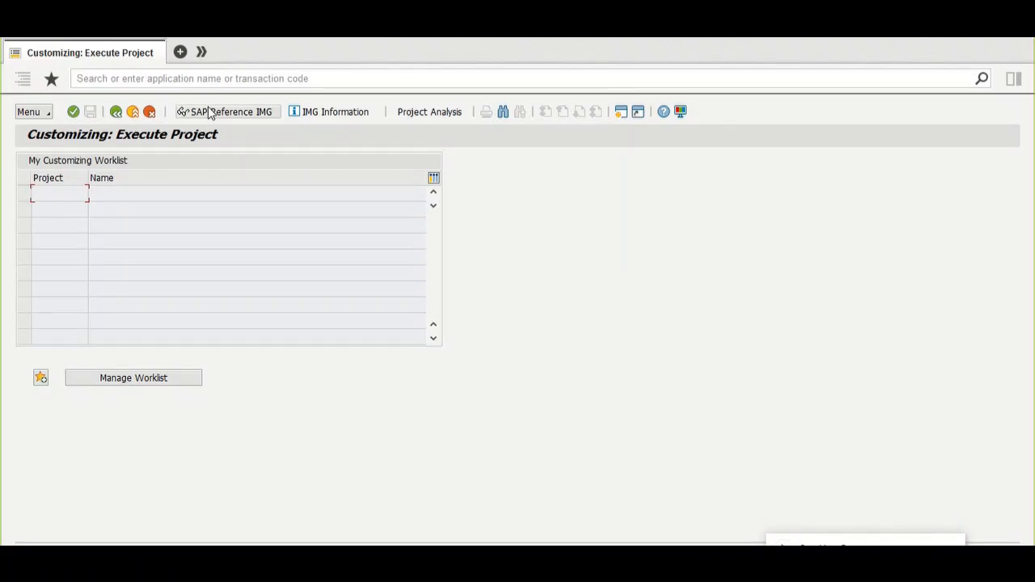
pyautogui.click(209, 115)
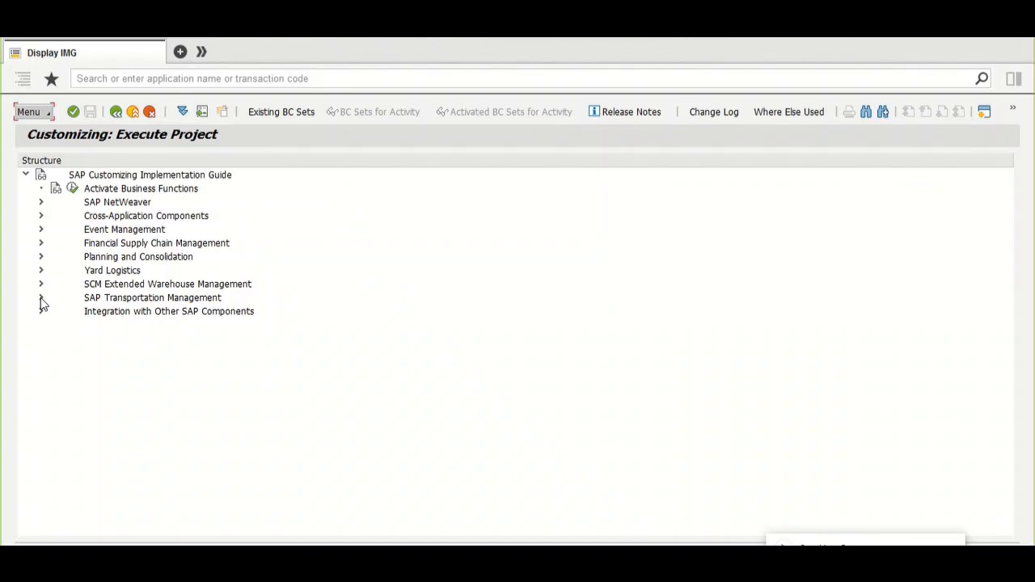
pyautogui.click(114, 112)
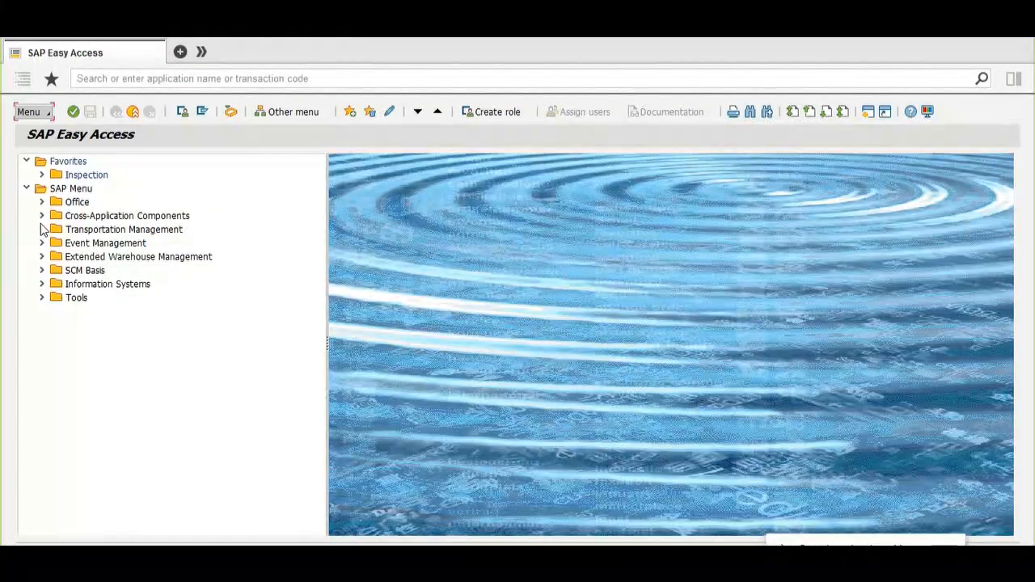
# - Open Define Transportation Lanes from the Transportation Network master data of Transportation Management
pyautogui.click(41, 230)
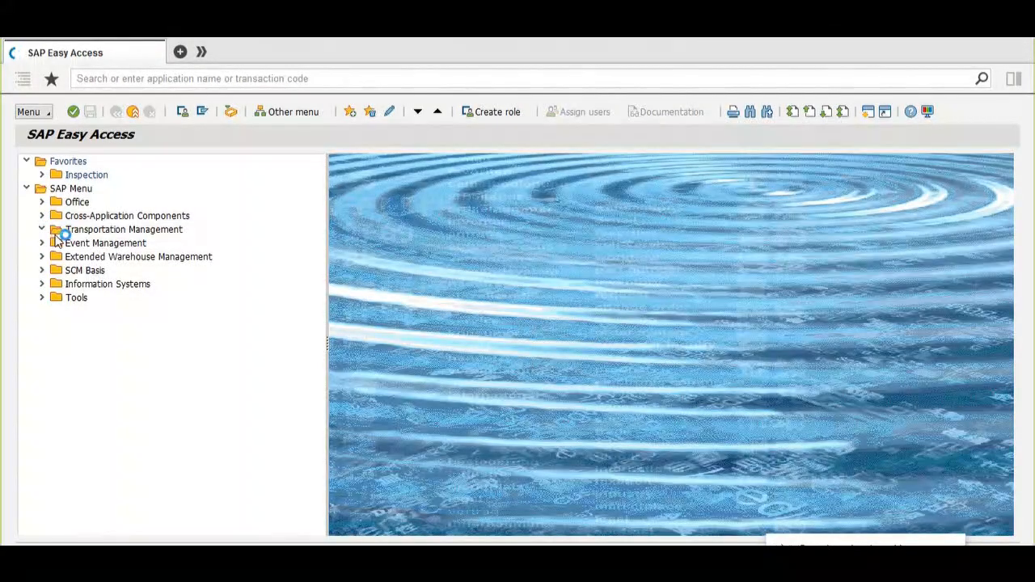
pyautogui.click(58, 243)
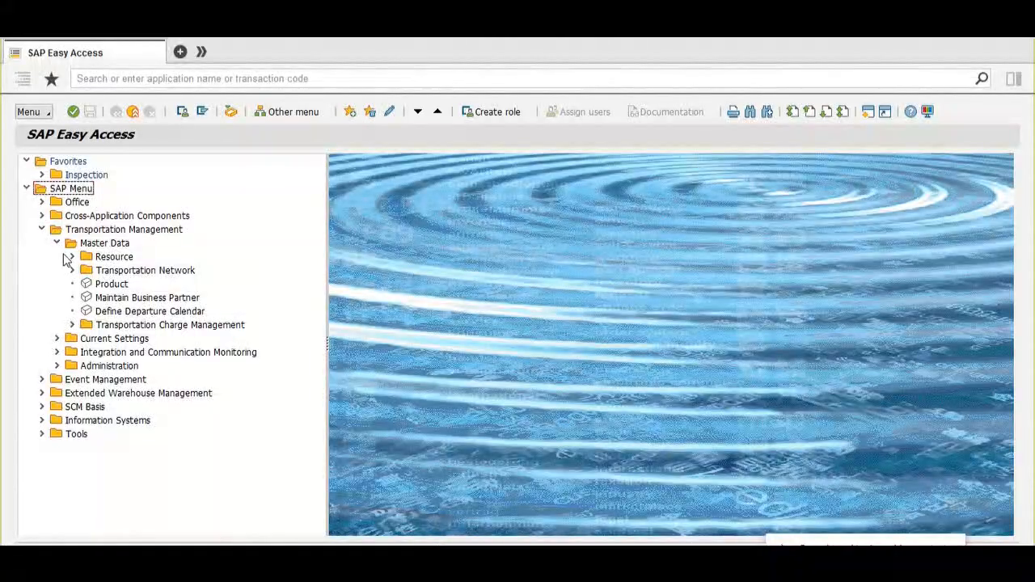
pyautogui.click(71, 270)
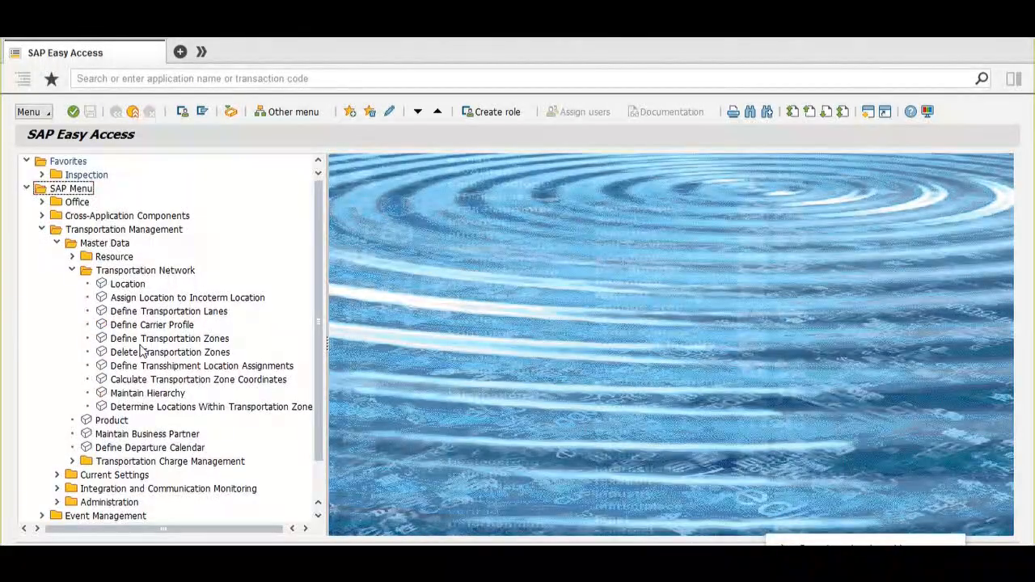
pyautogui.doubleClick(168, 316)
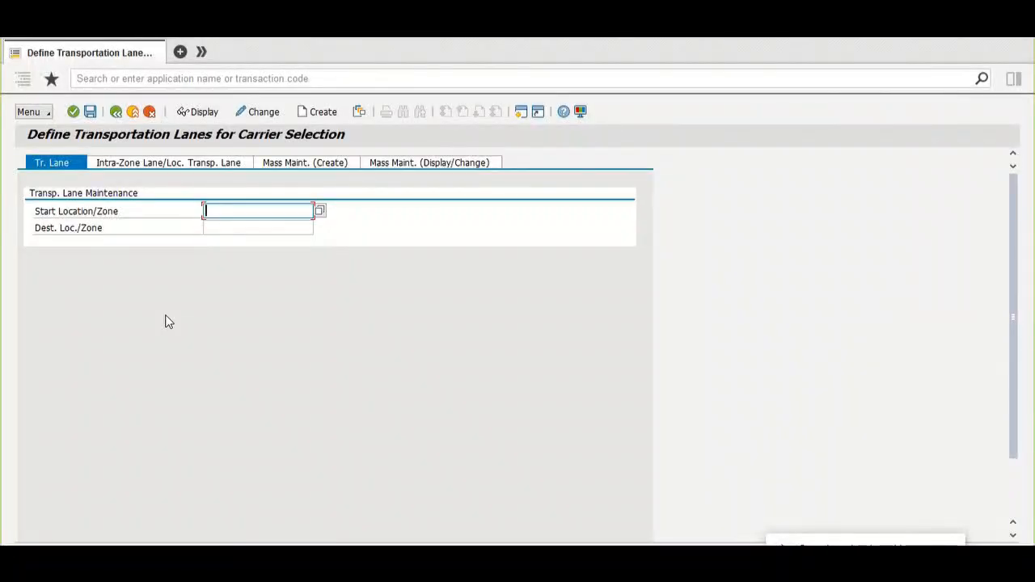
pyautogui.press('Down')
pyautogui.press('Down')
pyautogui.press('Tab')
pyautogui.press('Down')
pyautogui.press('Down')
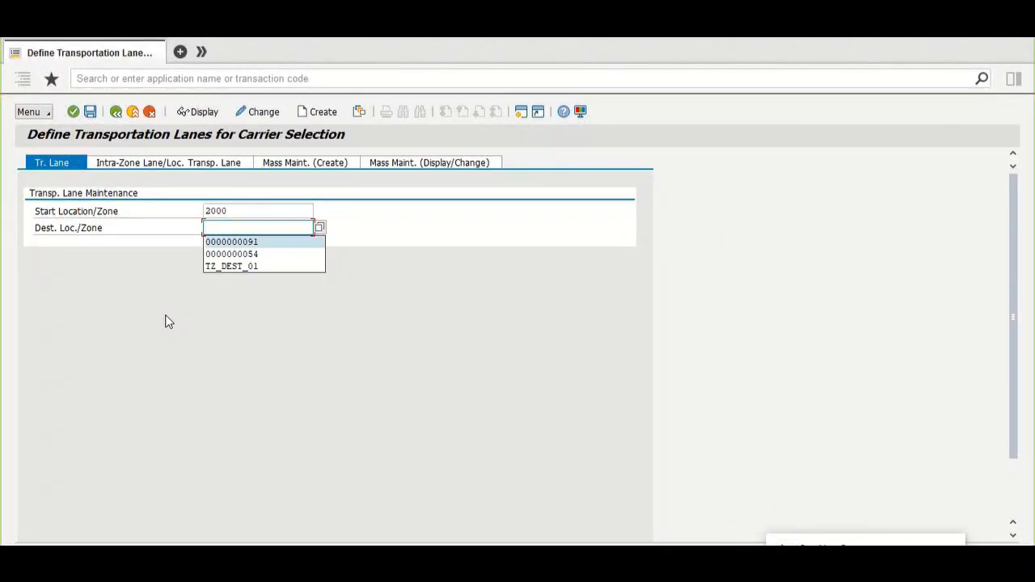
pyautogui.press('Return')
pyautogui.press('Return')
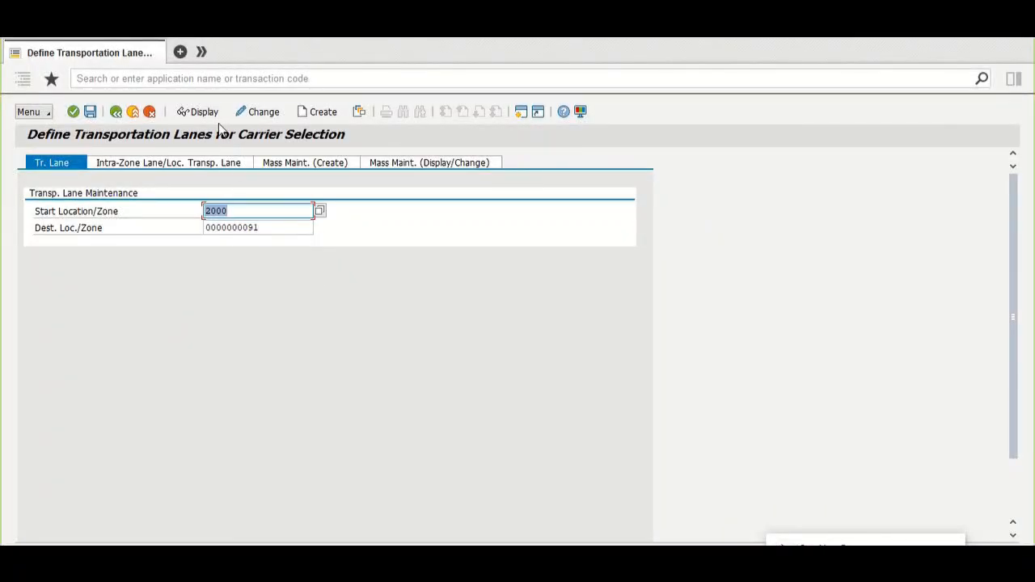
pyautogui.click(214, 115)
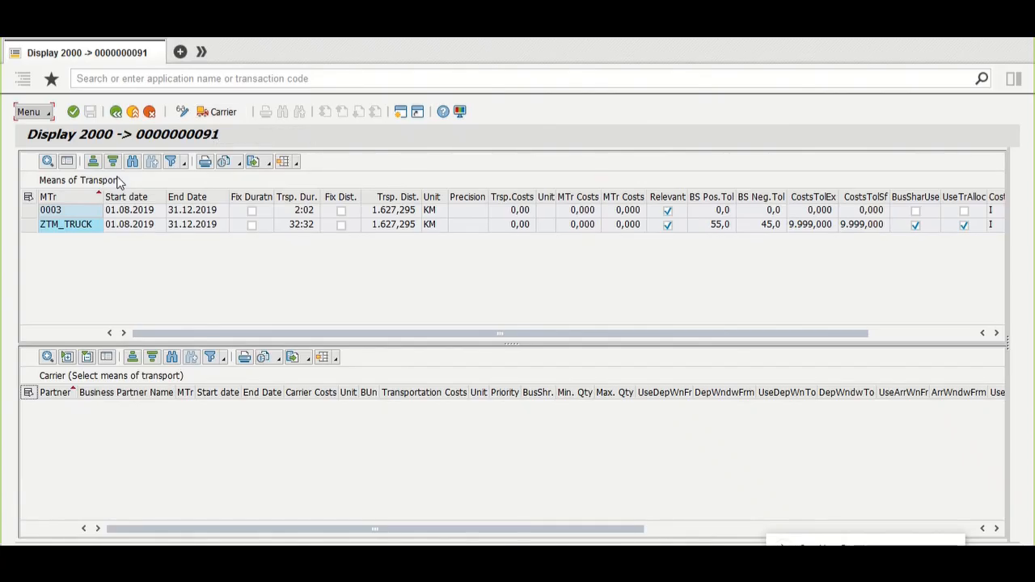
# - Examine the carriers assigned to means of transport ZTM_TRUCK, widening the Partner column to read their full numbers
pyautogui.click(32, 228)
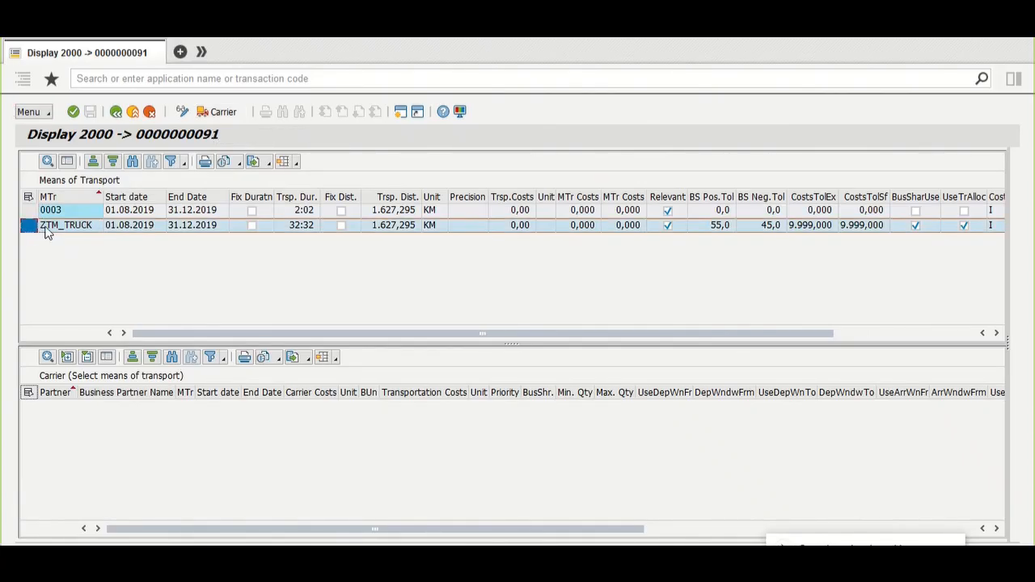
pyautogui.click(63, 227)
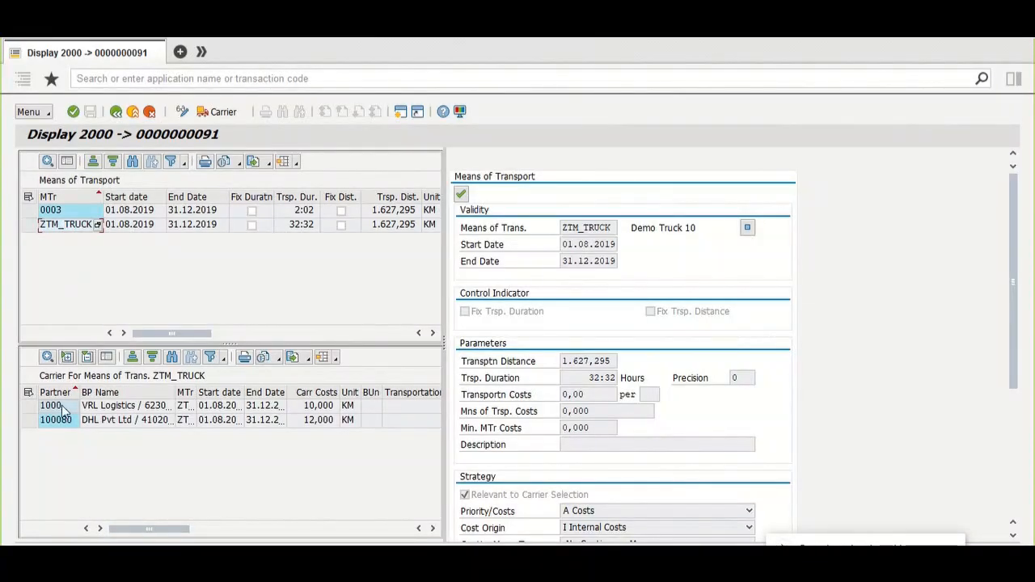
pyautogui.moveTo(80, 392); pyautogui.dragTo(99, 392)
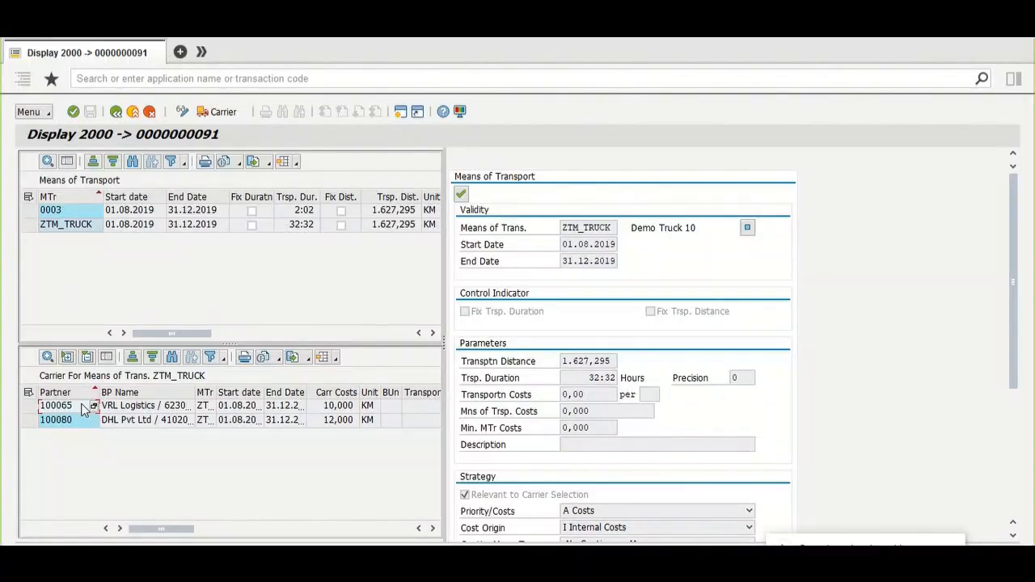
pyautogui.click(79, 417)
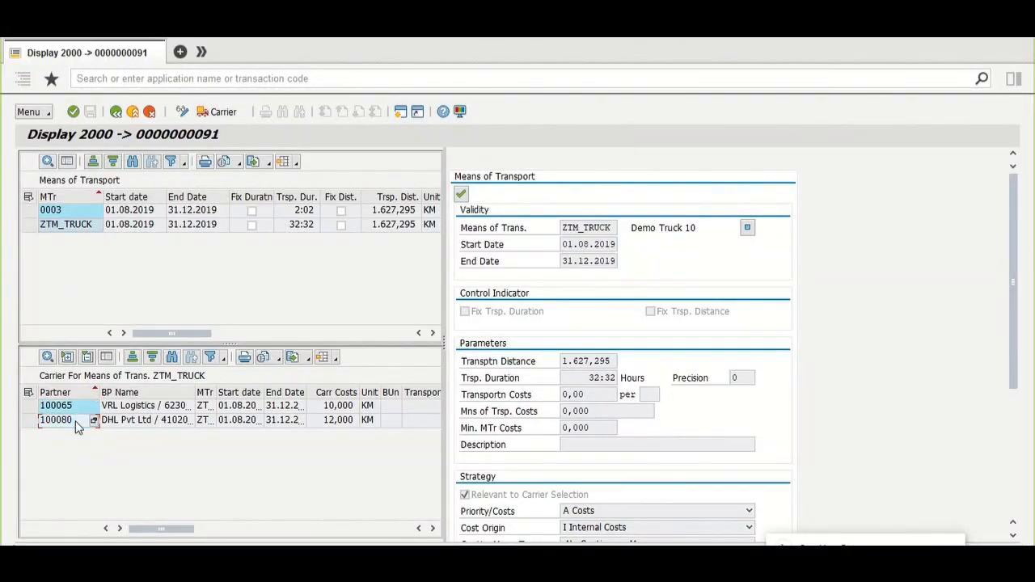
pyautogui.click(77, 409)
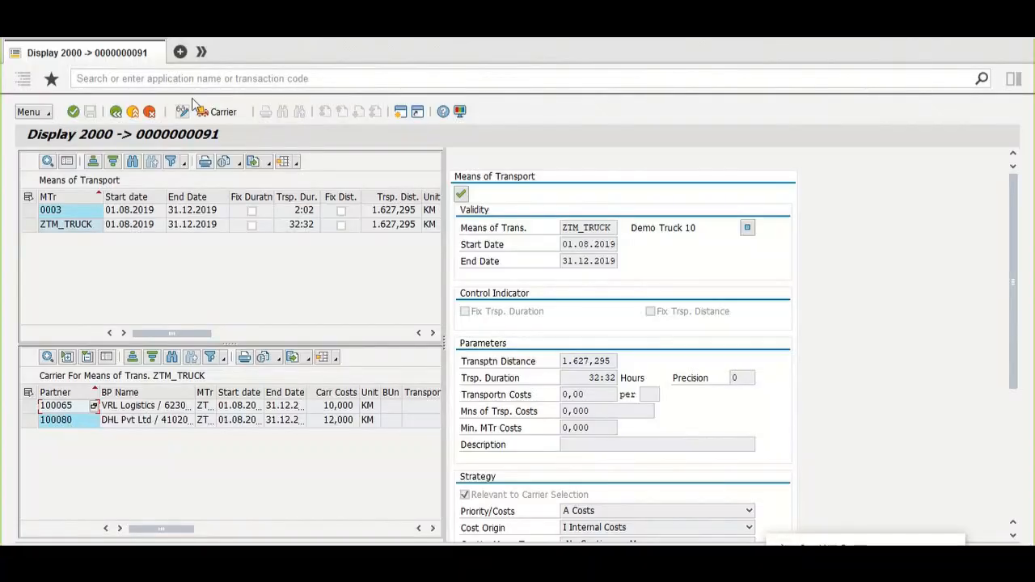
# - Start business partner maintenance (transaction bp) in a new session
pyautogui.click(181, 51)
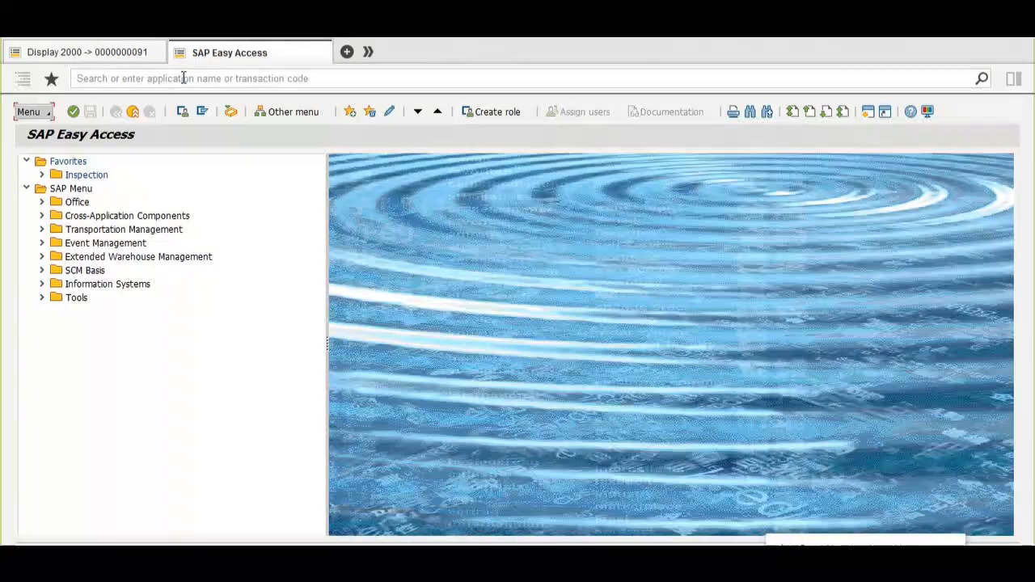
pyautogui.click(184, 79)
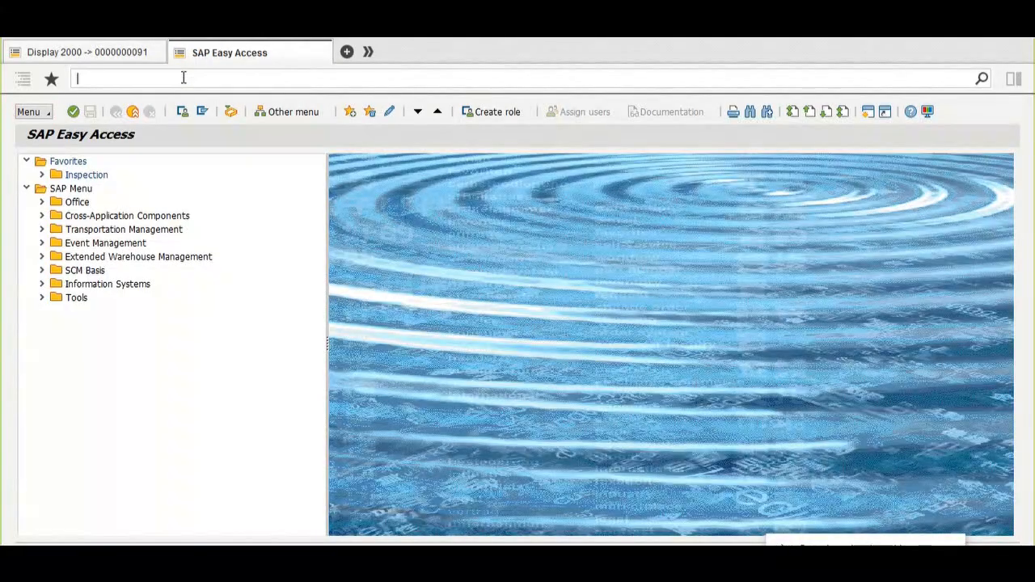
pyautogui.write('bp')
pyautogui.press('Return')
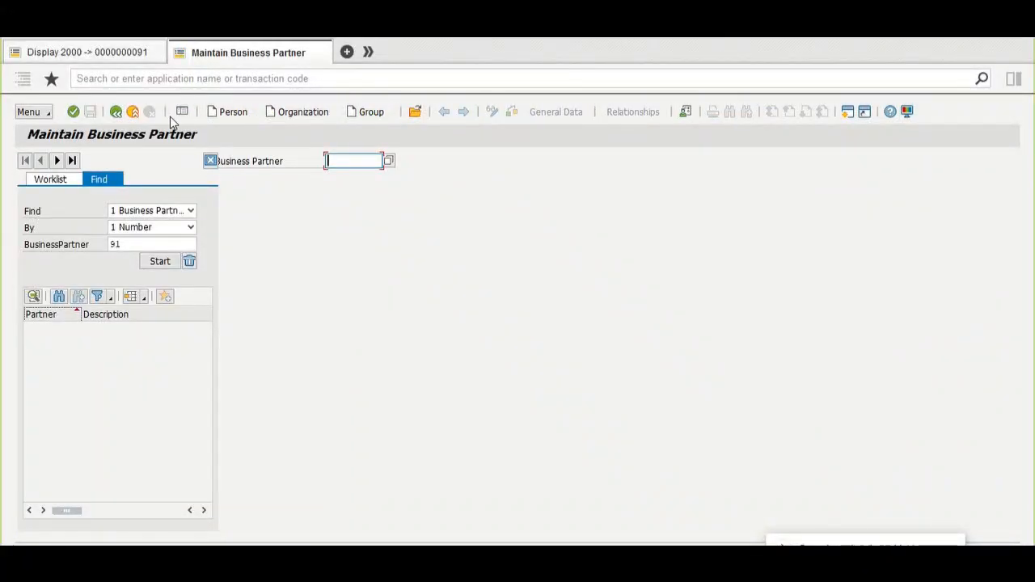
# - Look up the partner number of carrier VRL Logistics on the lane and display its business partner record
pyautogui.click(131, 52)
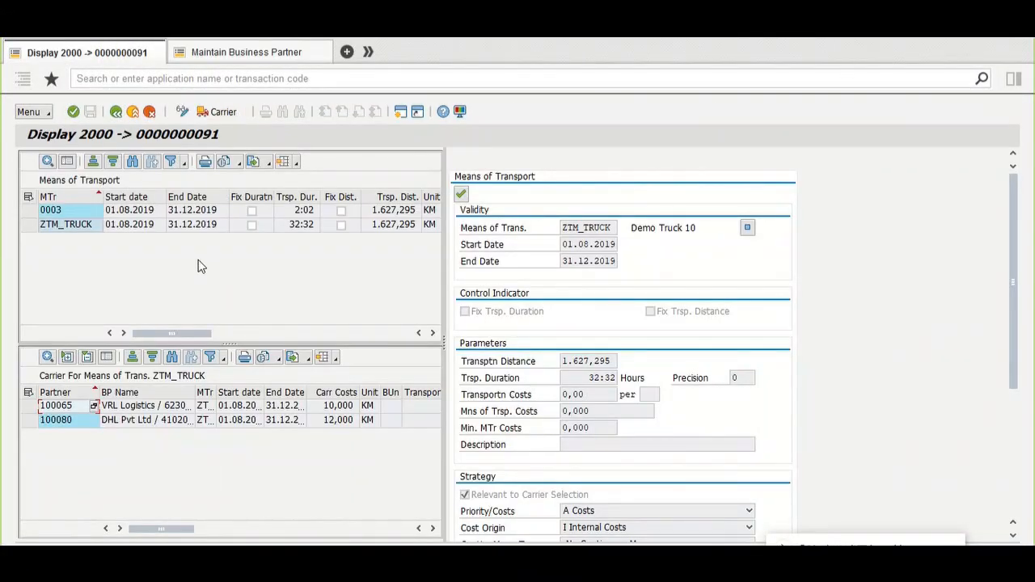
pyautogui.click(247, 47)
pyautogui.click(367, 162)
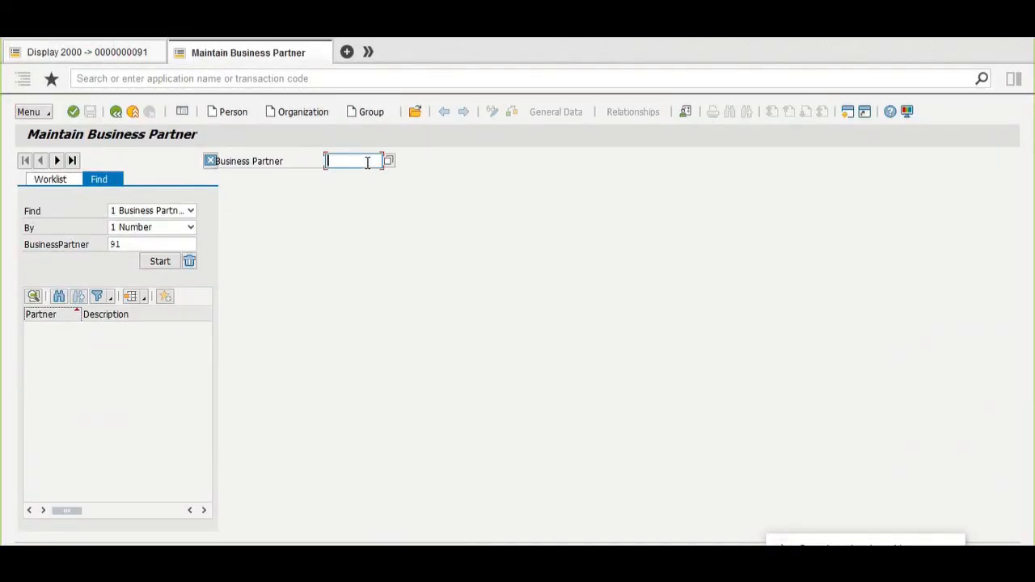
pyautogui.write('100065')
pyautogui.press('Return')
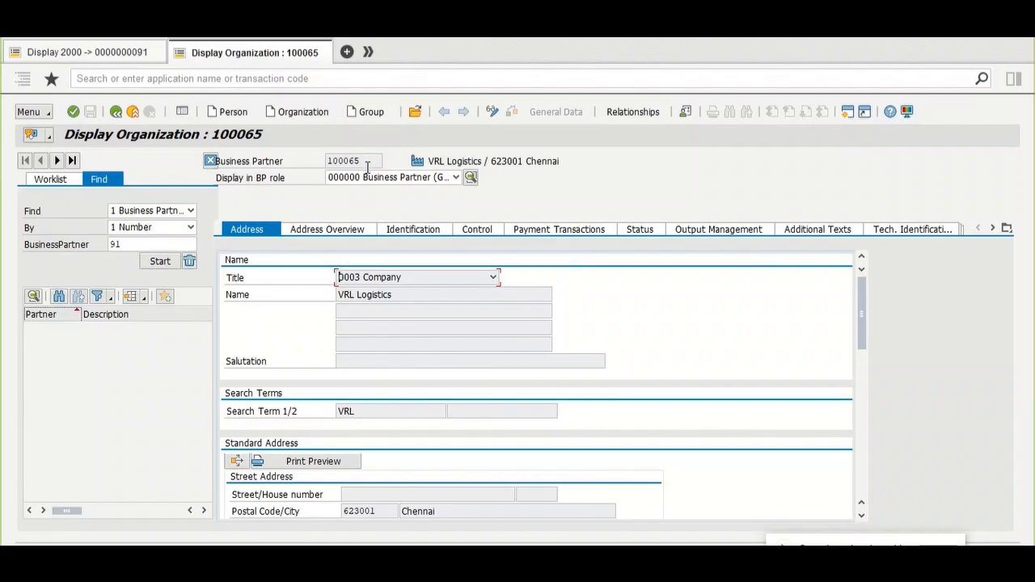
pyautogui.moveTo(366, 163); pyautogui.dragTo(328, 162)
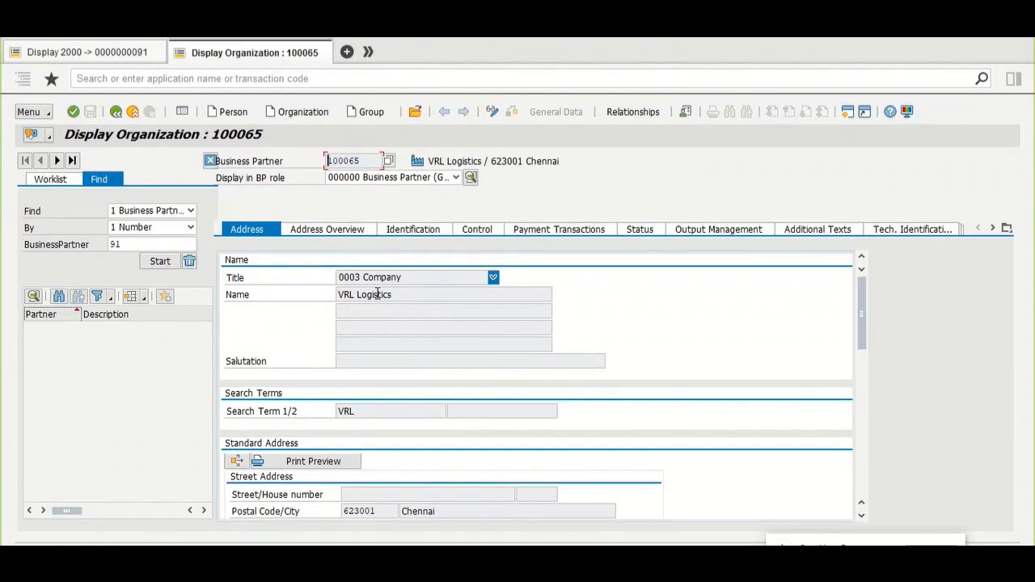
pyautogui.moveTo(394, 294); pyautogui.dragTo(330, 294)
pyautogui.click(330, 296)
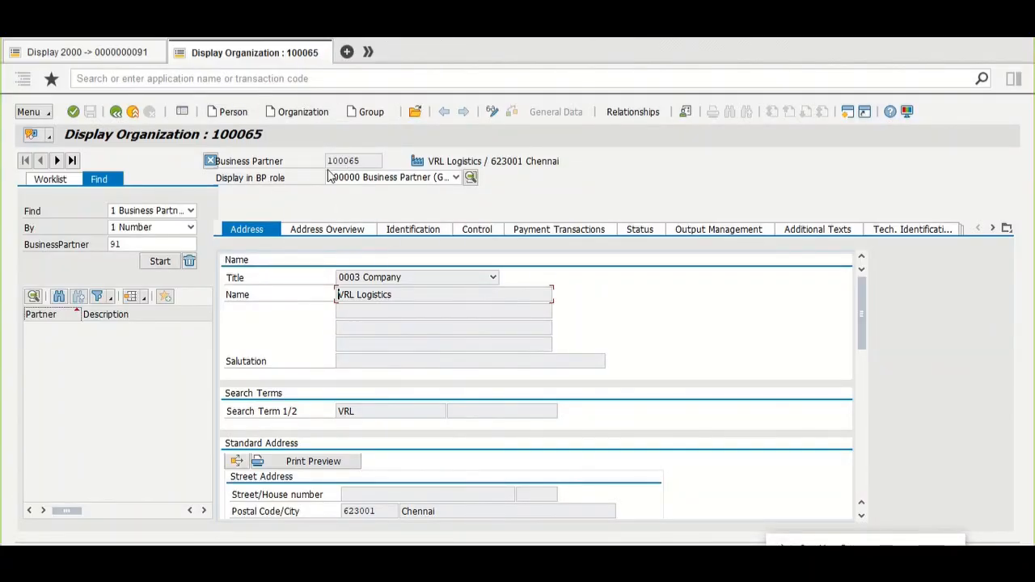
# - Start creating a business partner of type person with the first name "VRL Contact Person"
pyautogui.click(233, 112)
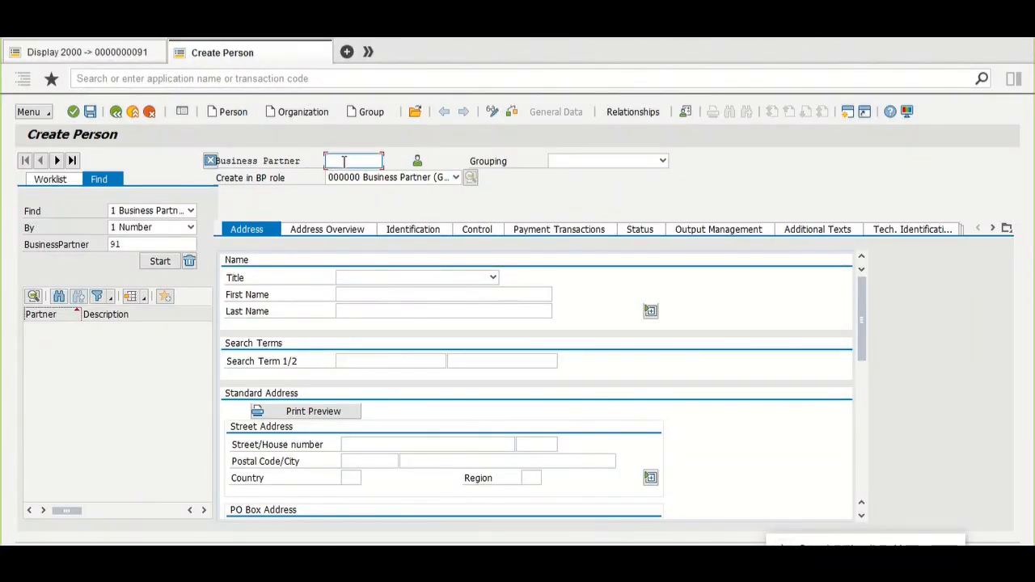
pyautogui.click(371, 299)
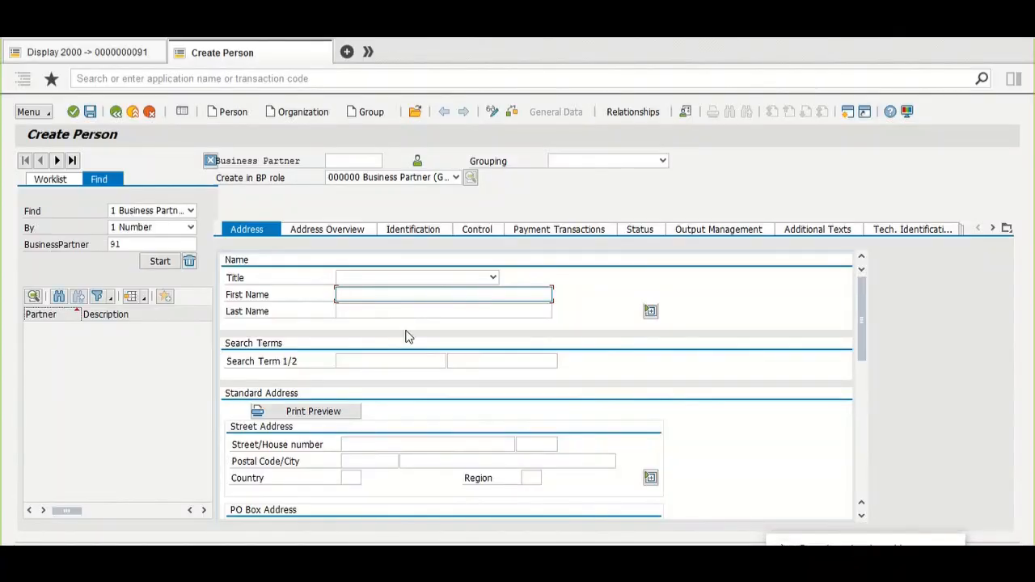
pyautogui.write('VRL Contact Person')
pyautogui.press('Return')
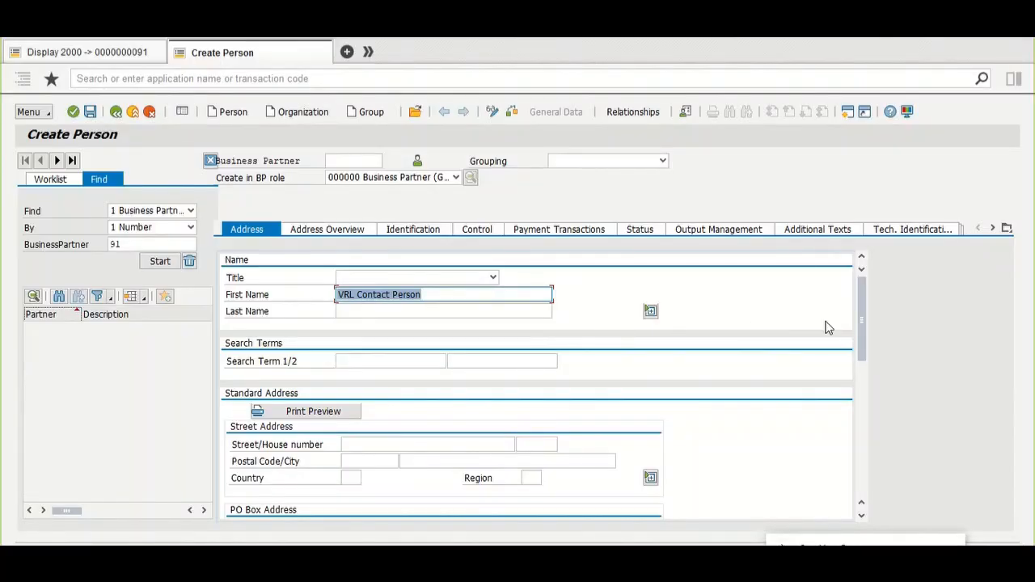
# - Change the role of the new person to BUP005 Internet User and create the partner directly in that role
pyautogui.moveTo(862, 324); pyautogui.dragTo(847, 280)
pyautogui.press('Return')
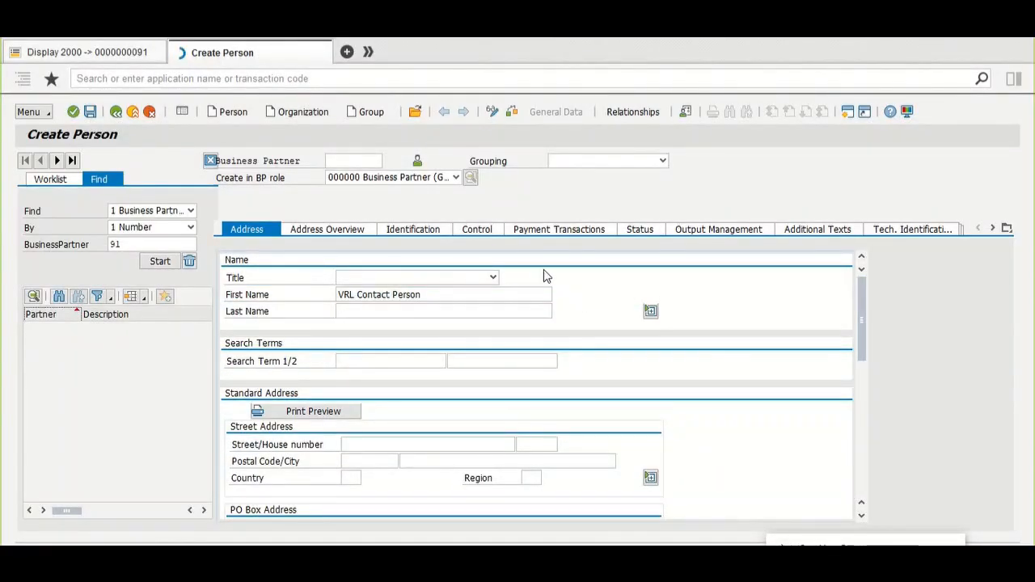
pyautogui.click(435, 181)
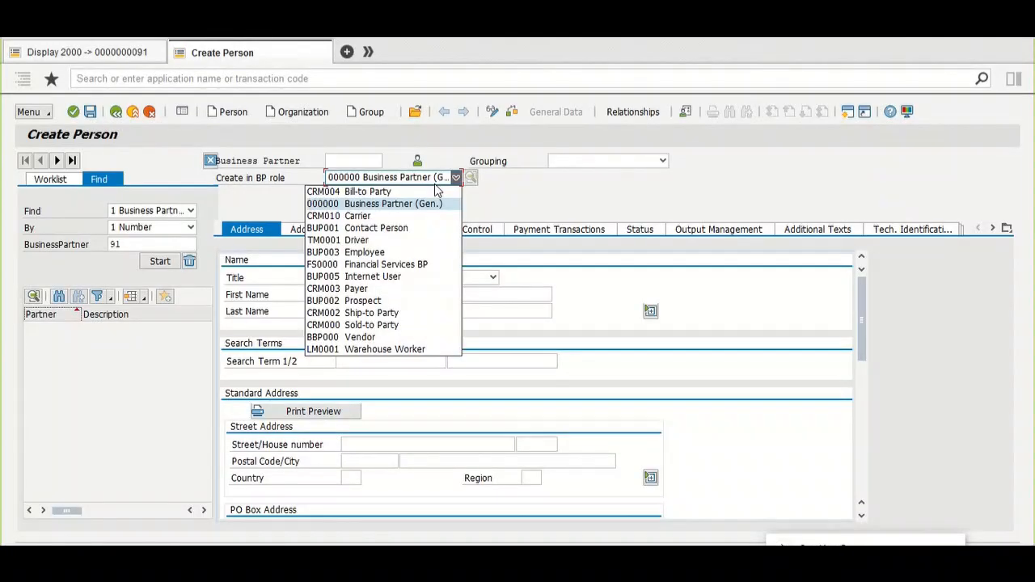
pyautogui.click(419, 278)
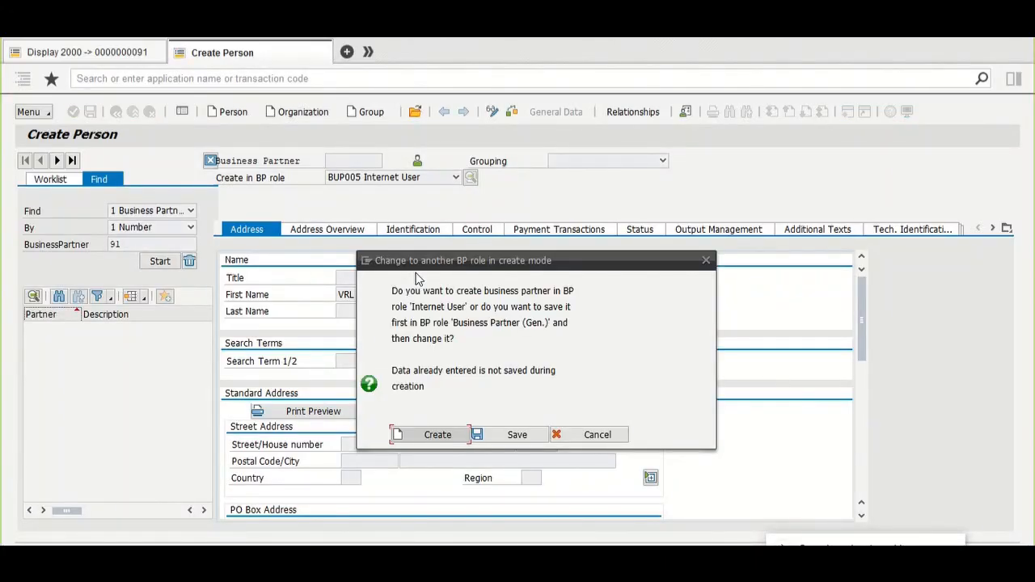
pyautogui.click(443, 440)
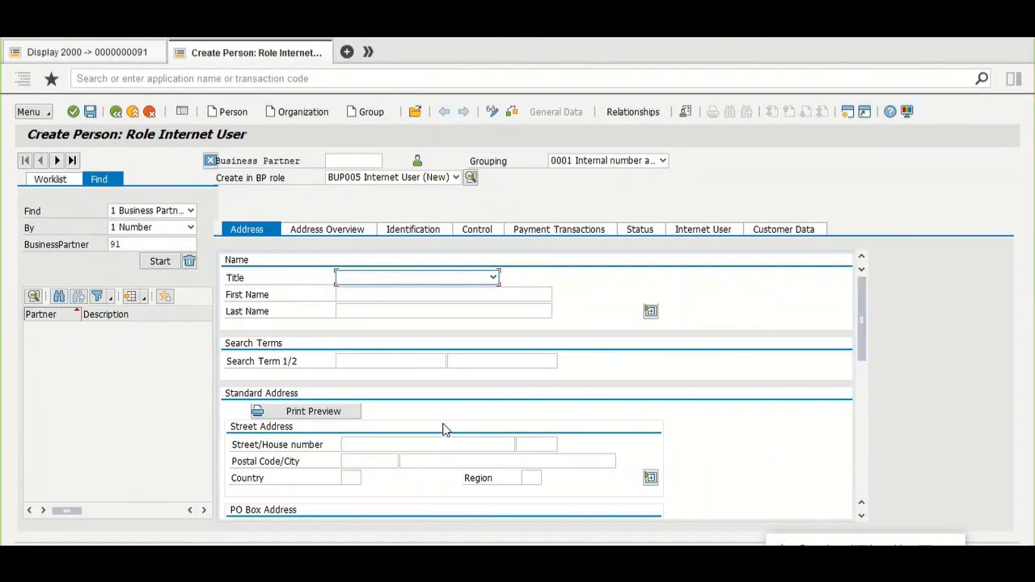
# - Enter the first name "VRL Contact Person" for the internet user and save the business partner
pyautogui.click(408, 294)
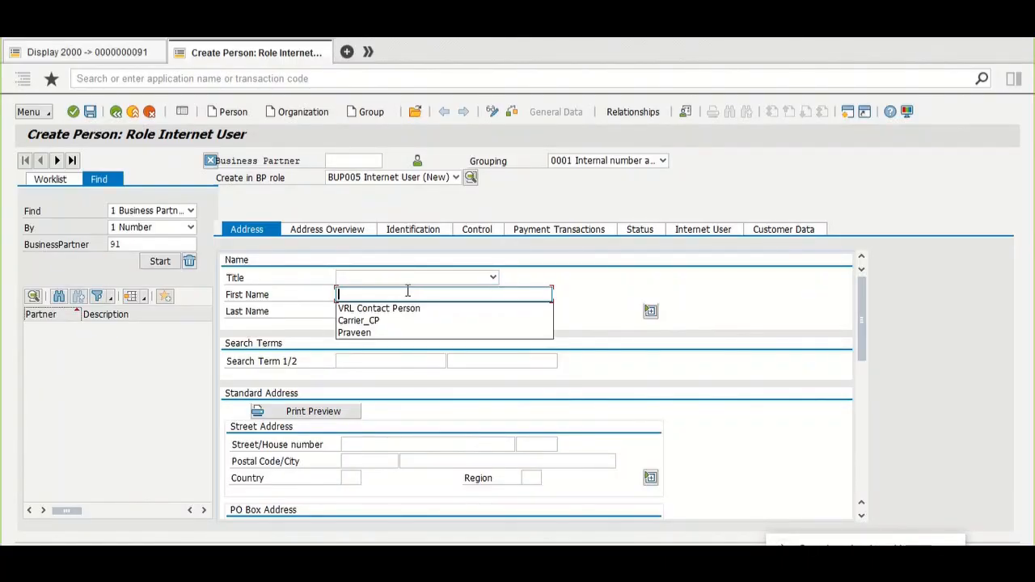
pyautogui.click(408, 302)
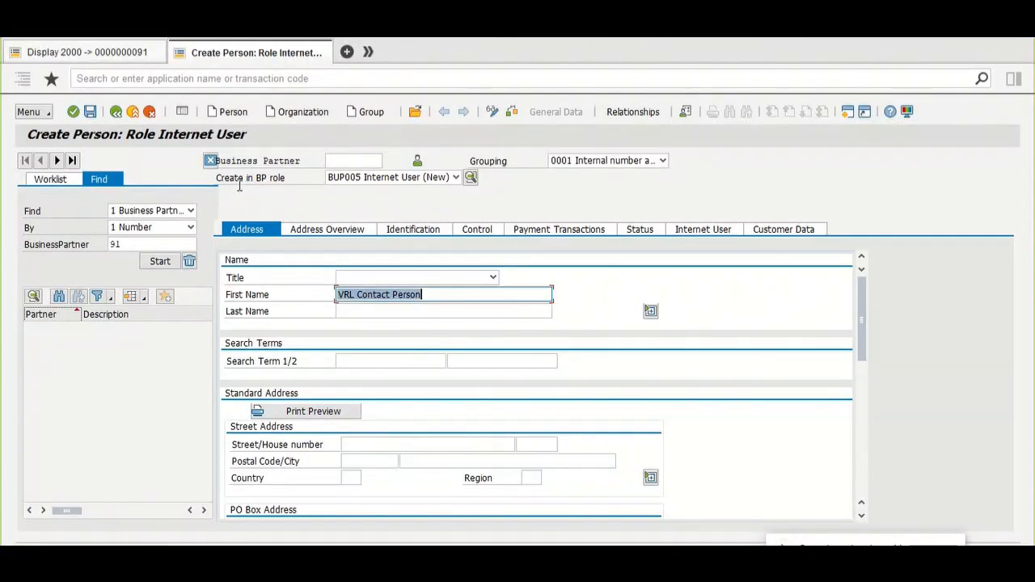
pyautogui.click(93, 114)
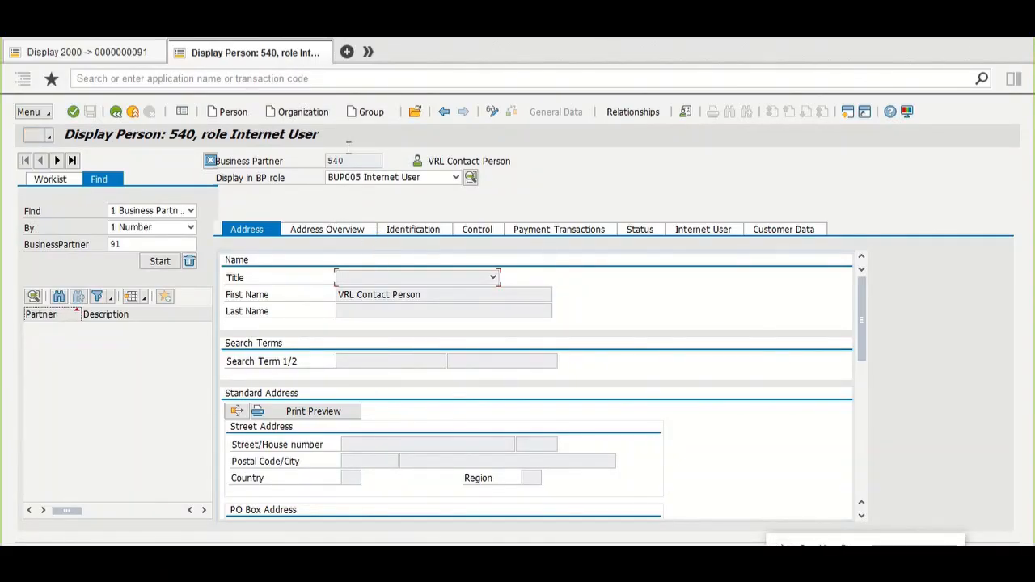
# - Copy the saved person's business partner number and open the person's internet user data for editing
pyautogui.moveTo(348, 161); pyautogui.dragTo(327, 161)
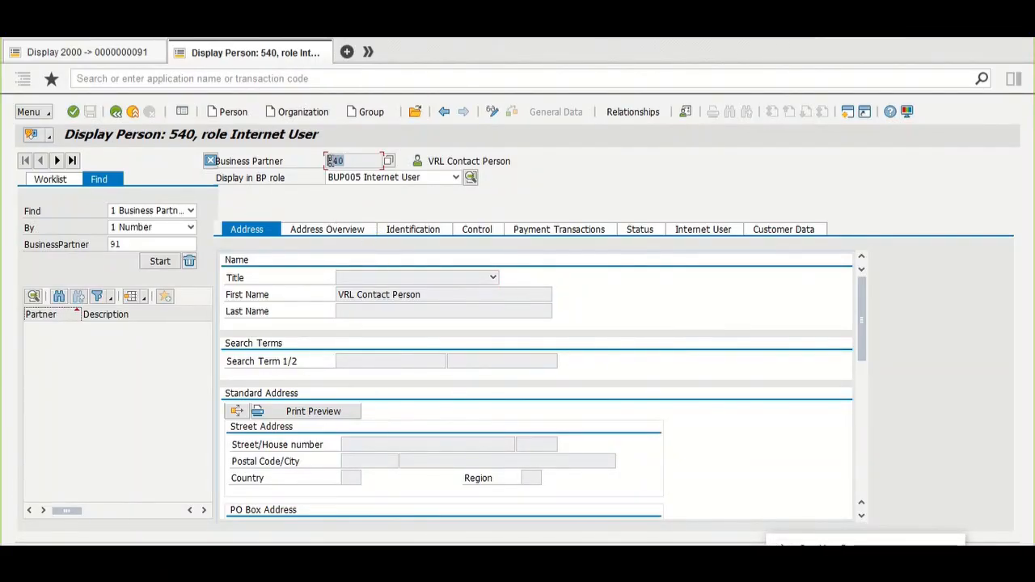
pyautogui.hotkey('ctrl', 'c')
pyautogui.click(686, 230)
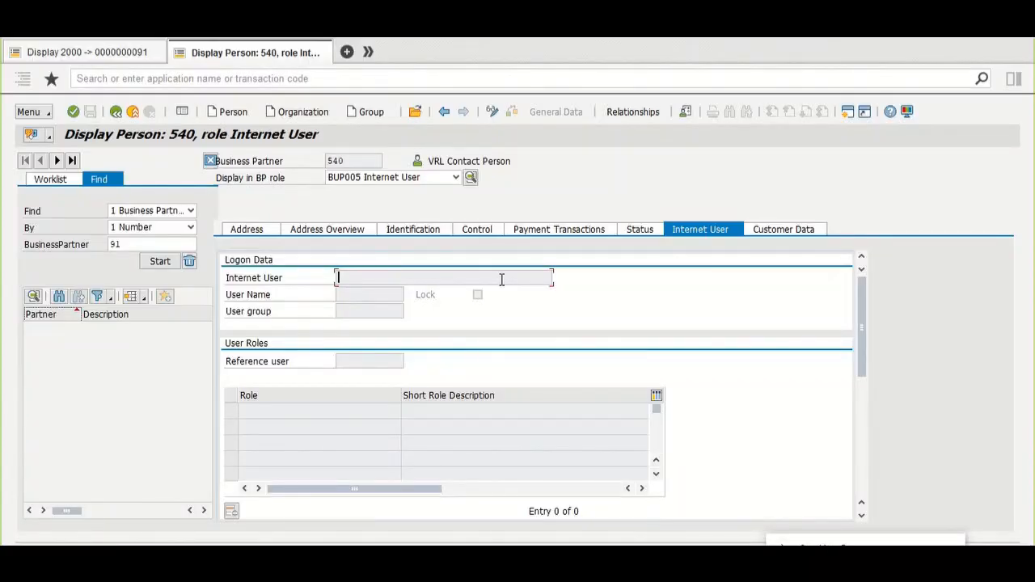
pyautogui.click(490, 113)
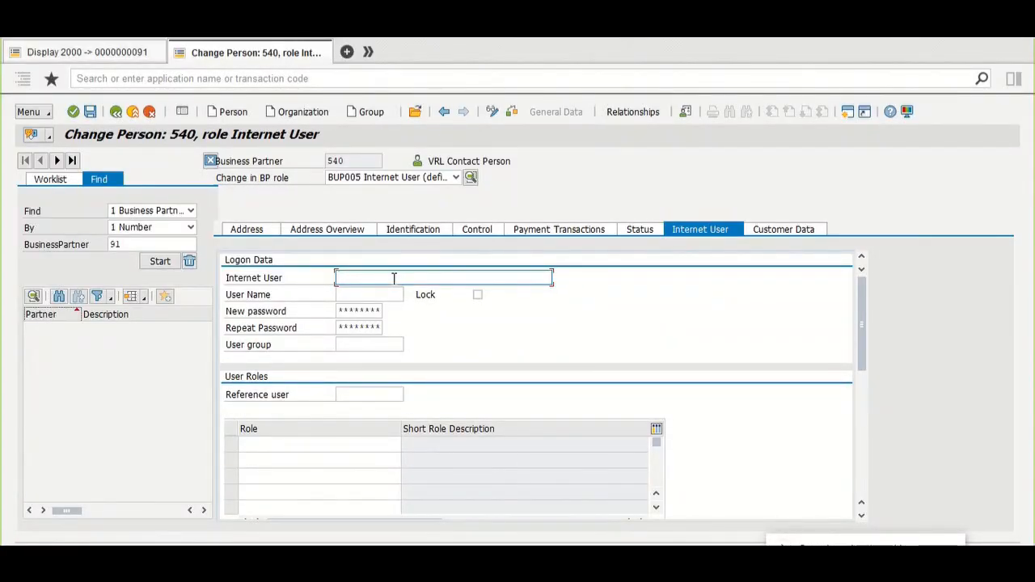
# - Try to assign VRL_LOGIN as the user name in the person's logon data
pyautogui.click(372, 294)
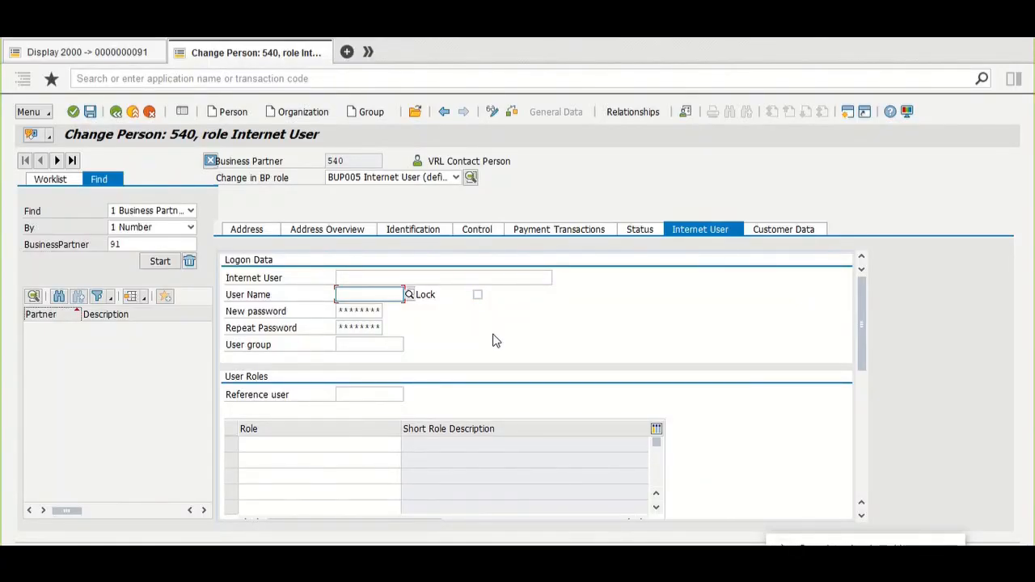
pyautogui.write('vrl')
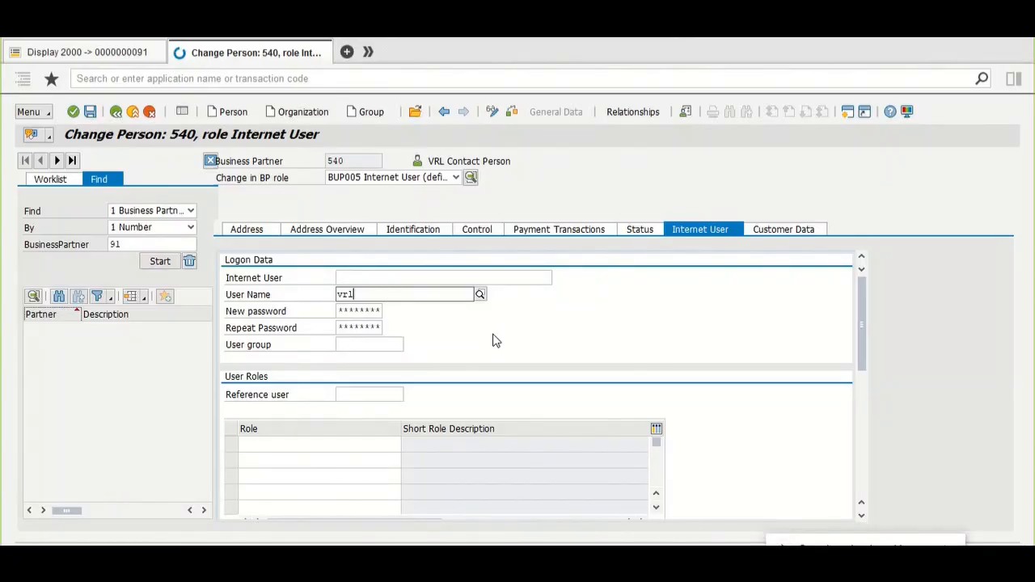
pyautogui.write('_lo')
pyautogui.press('BackSpace')
pyautogui.press('BackSpace')
pyautogui.press('BackSpace')
pyautogui.write('_login')
pyautogui.press('Return')
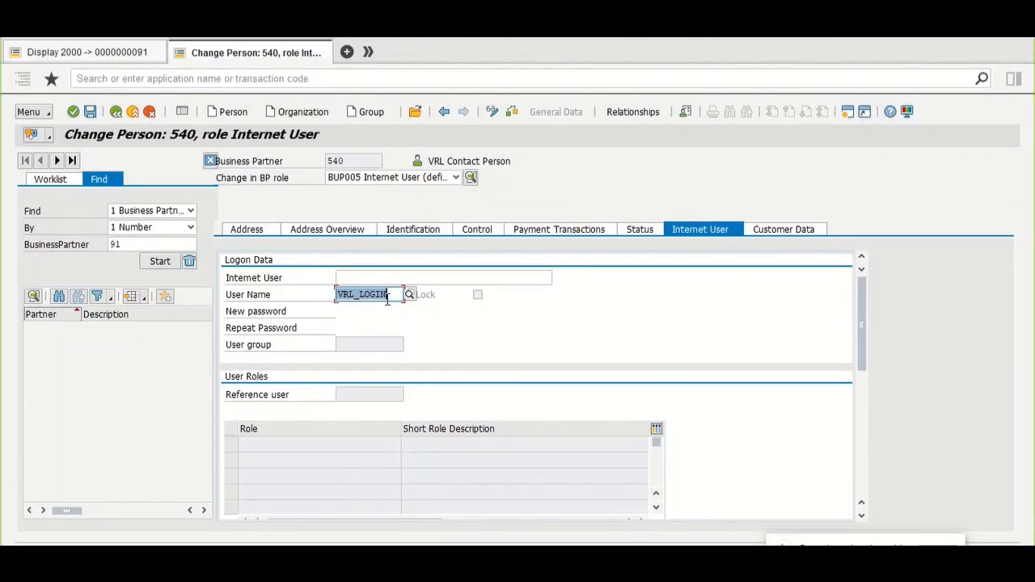
pyautogui.click(388, 298)
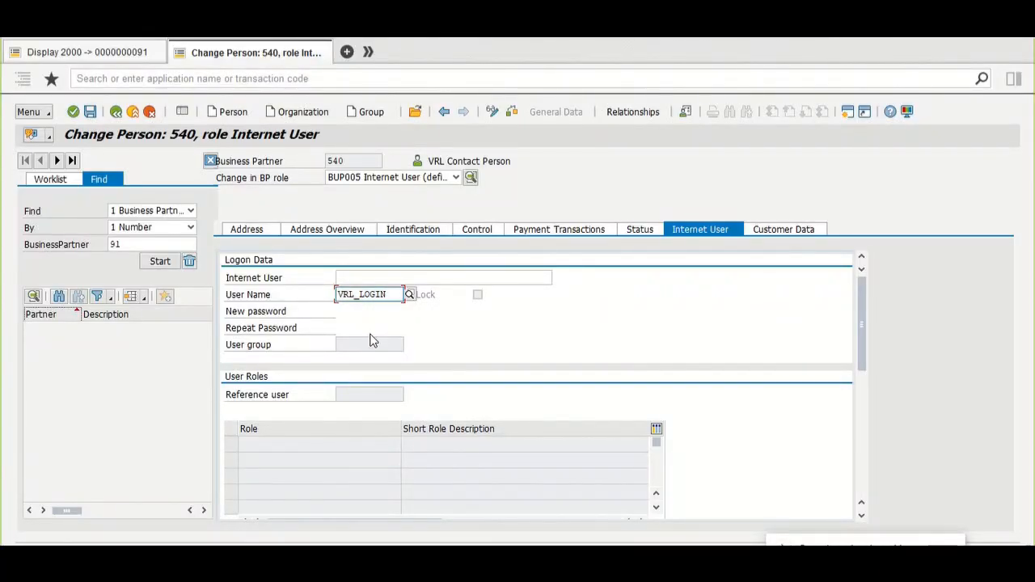
pyautogui.click(310, 445)
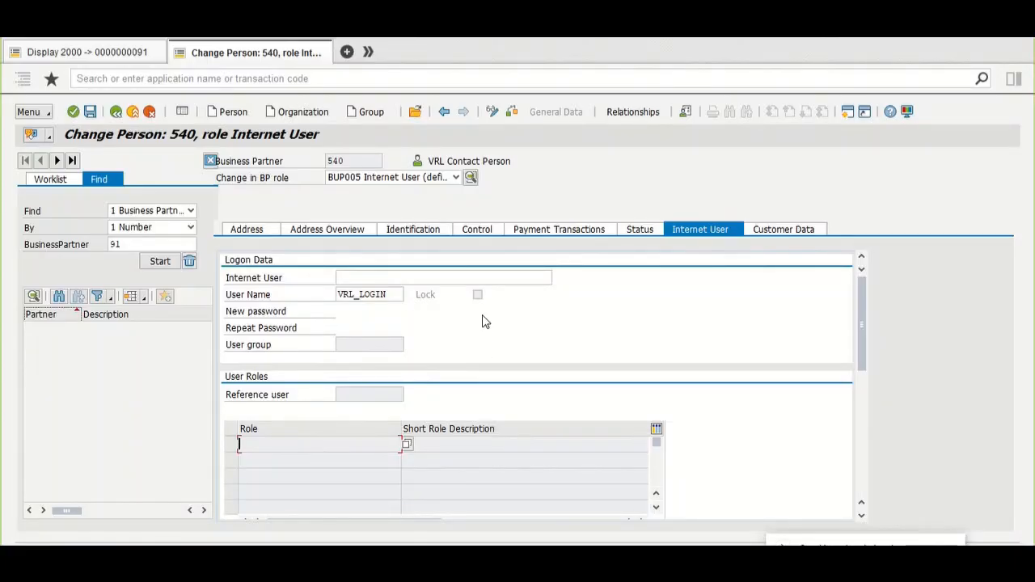
# - Replace the user name in the logon data with the ID of an existing system user
pyautogui.press('Return')
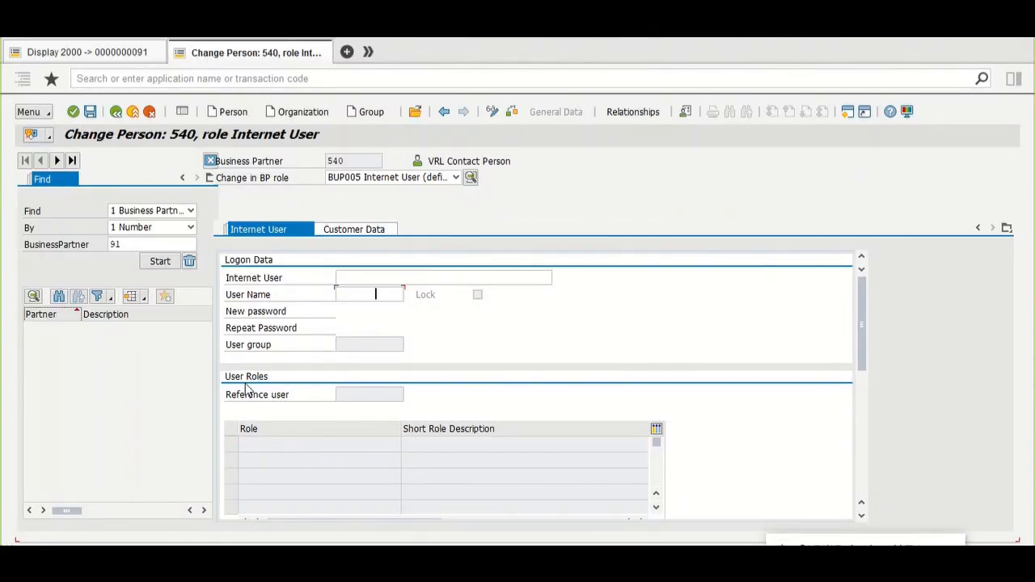
pyautogui.press('Return')
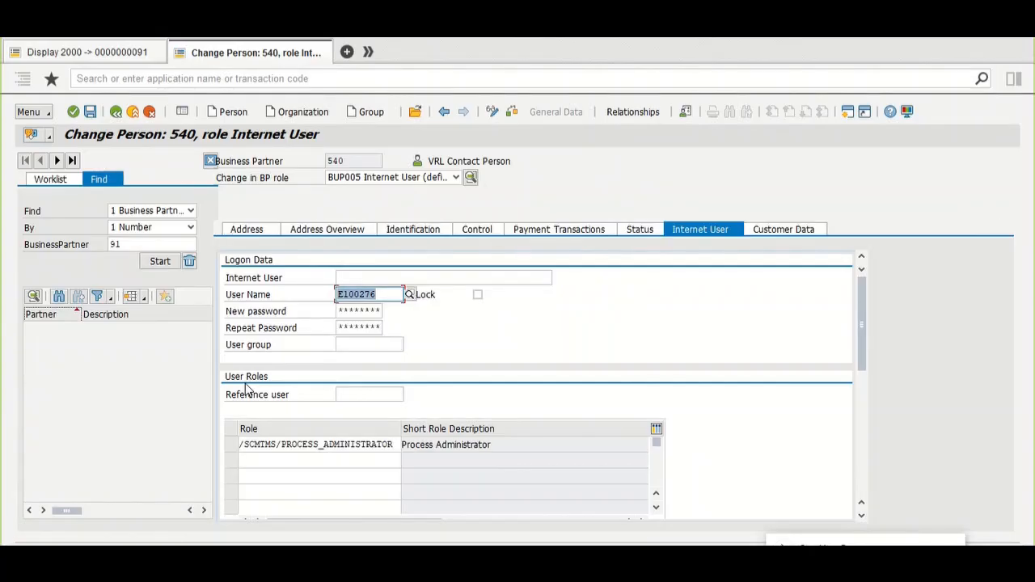
pyautogui.click(352, 312)
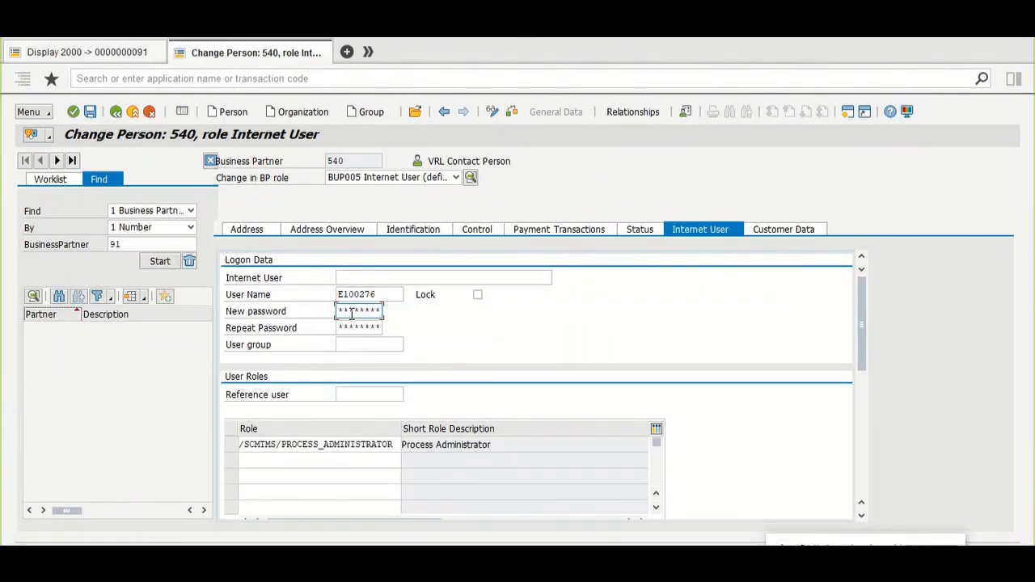
# - Search the single roles for *COLL* and assign /TMUI/COLL_PORTAL to the internet user
pyautogui.click(323, 460)
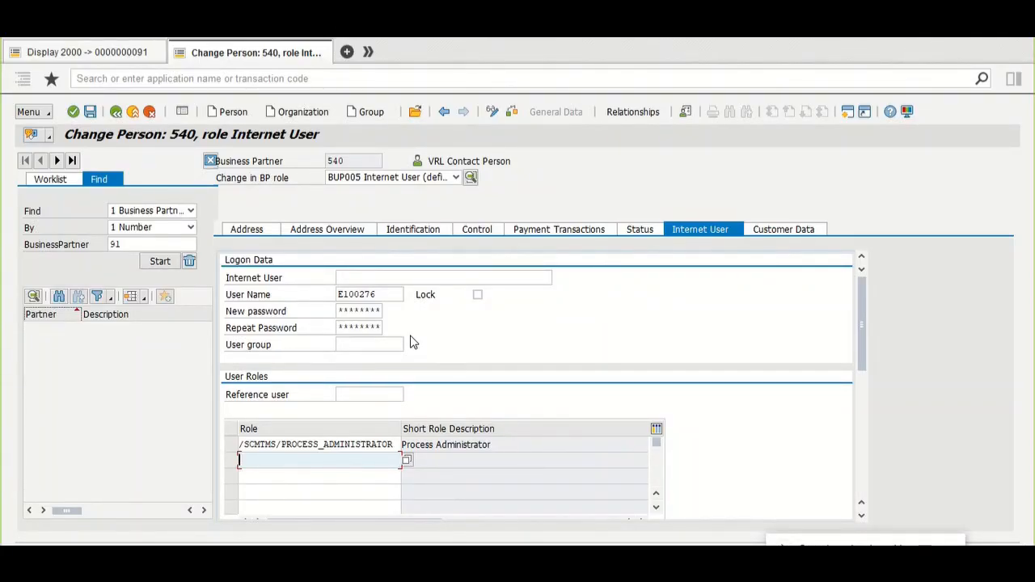
pyautogui.write('*COLL*')
pyautogui.press('Return')
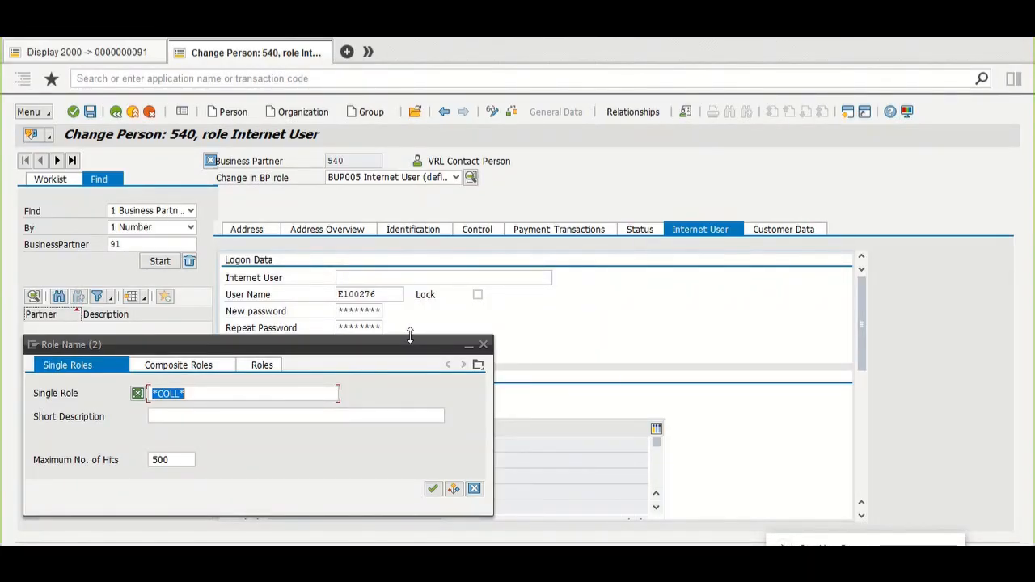
pyautogui.moveTo(406, 350); pyautogui.dragTo(659, 199)
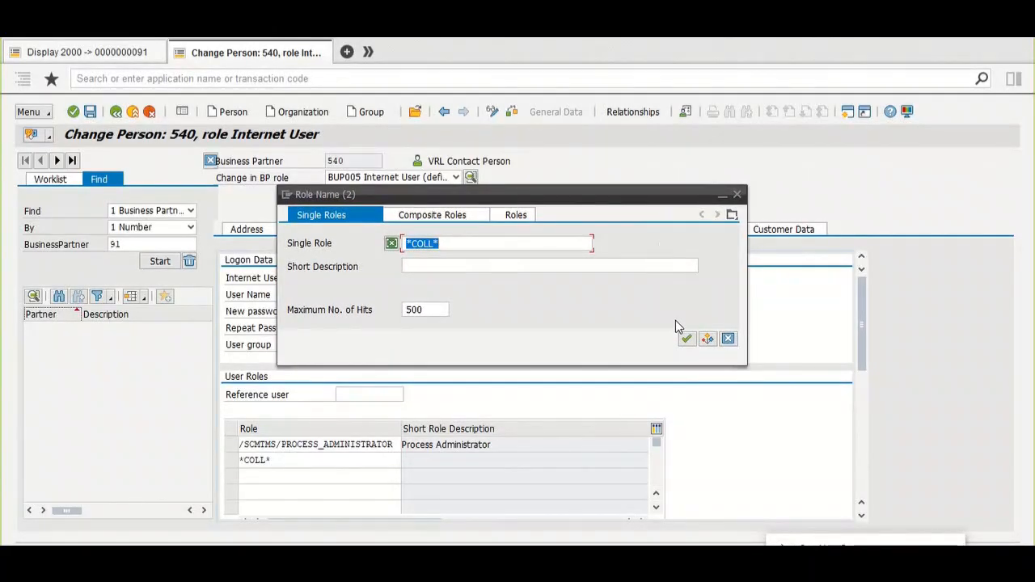
pyautogui.click(686, 339)
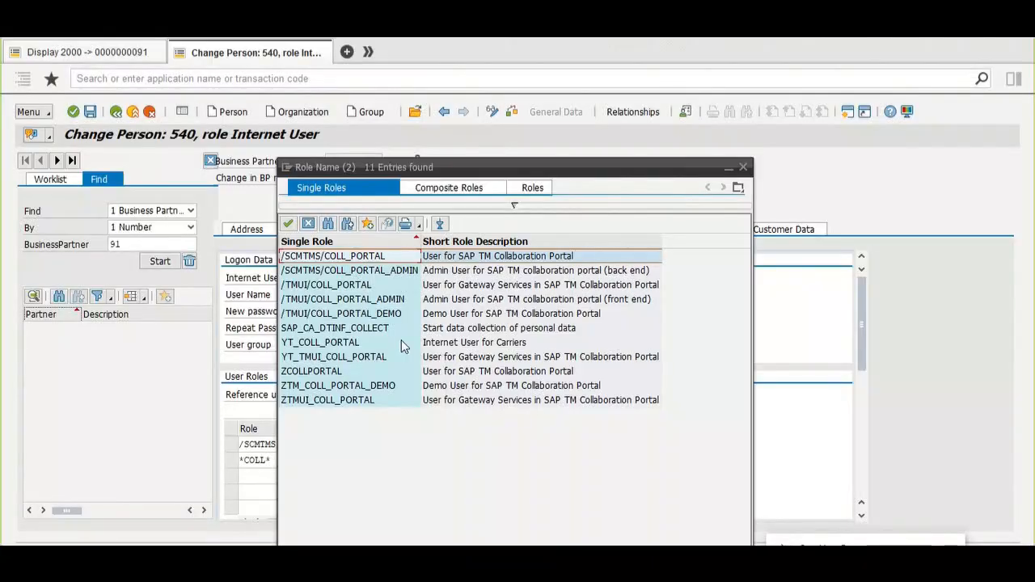
pyautogui.click(373, 287)
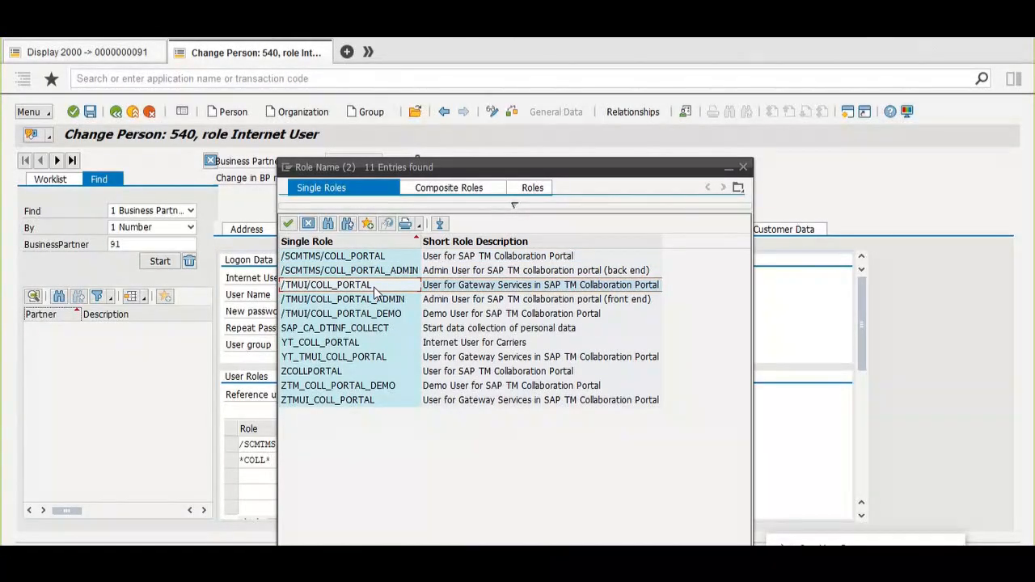
pyautogui.doubleClick(374, 287)
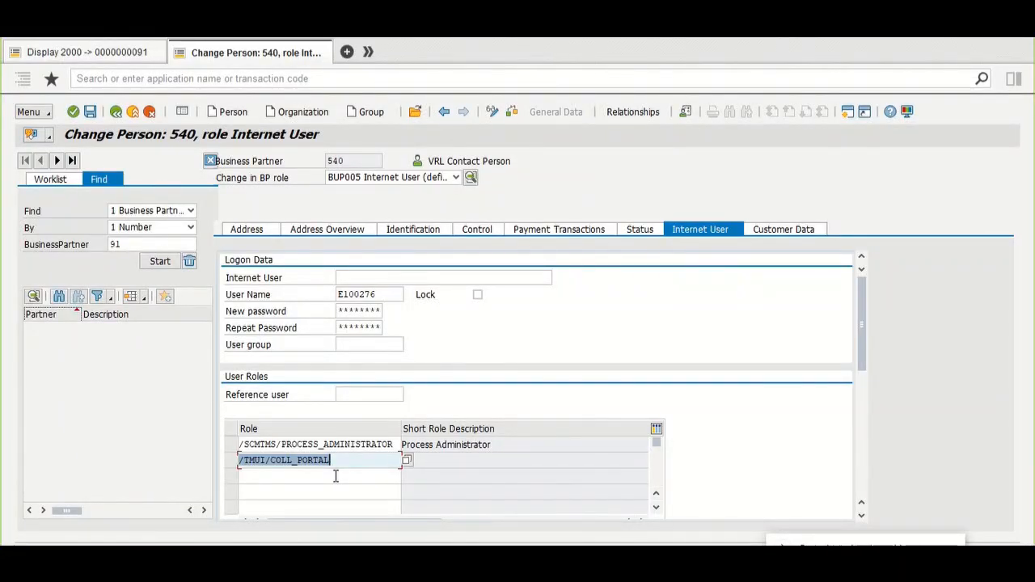
# - Add the role /TMUI/COLL_PORTAL_ADMIN below the portal role and try to save the person
pyautogui.click(327, 479)
pyautogui.write('/TMUI/COLL_PORTAL')
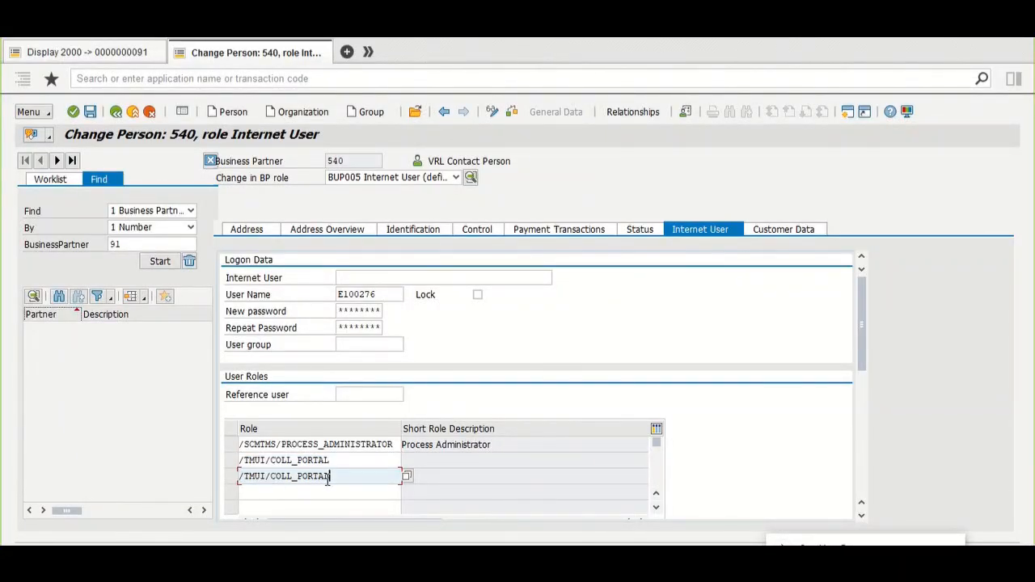
pyautogui.write('_ADMIN')
pyautogui.press('Return')
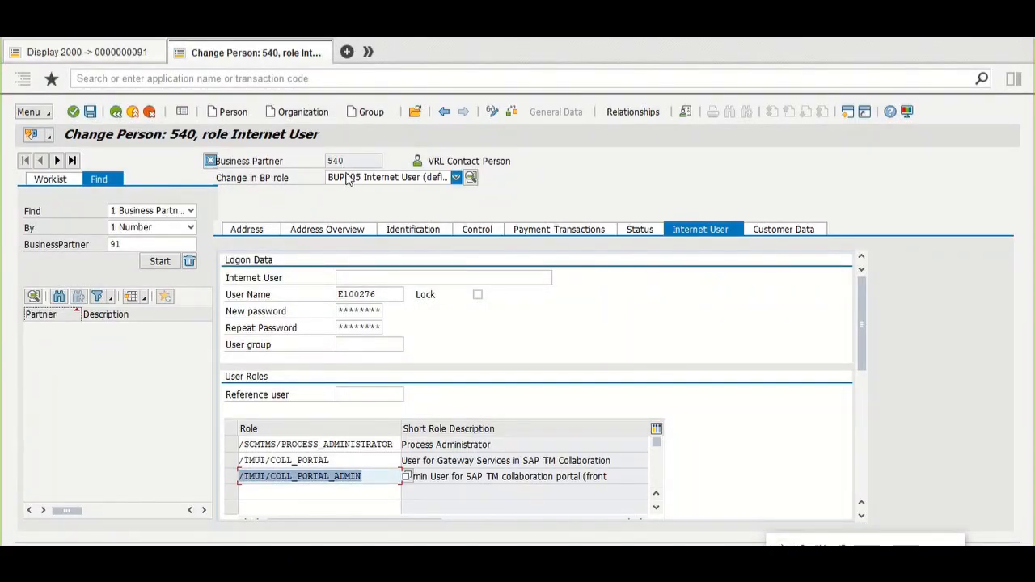
pyautogui.click(90, 111)
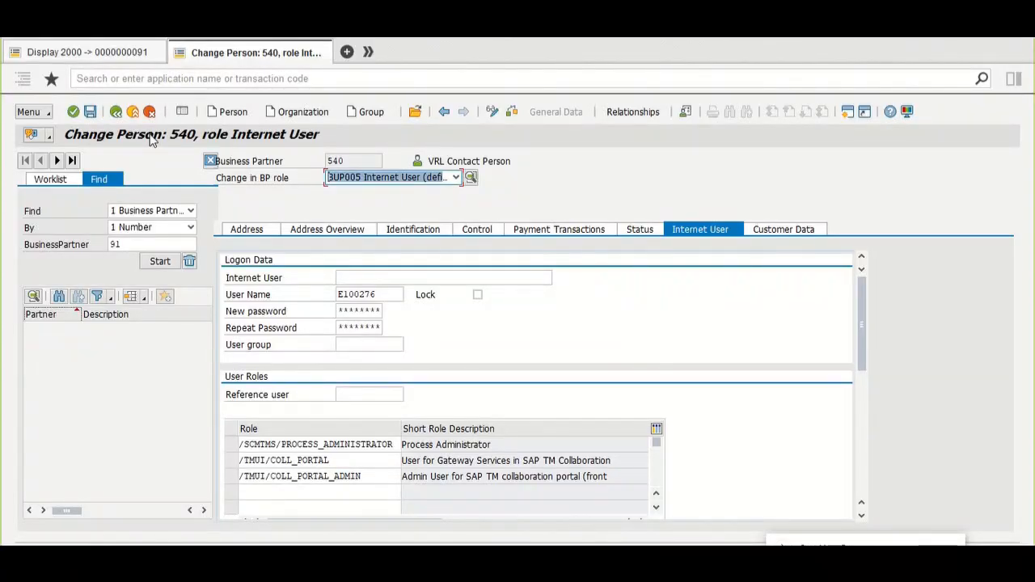
# - Fill in the internet user's logon name in the logon data, ending it with 1, and save the person
pyautogui.click(348, 277)
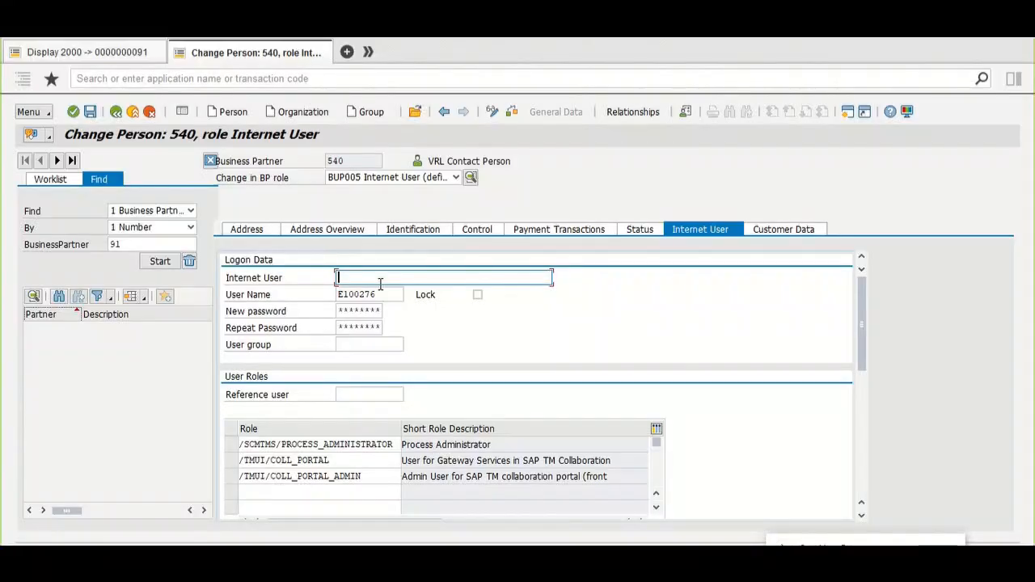
pyautogui.write('Praveen')
pyautogui.press('Return')
pyautogui.press('BackSpace')
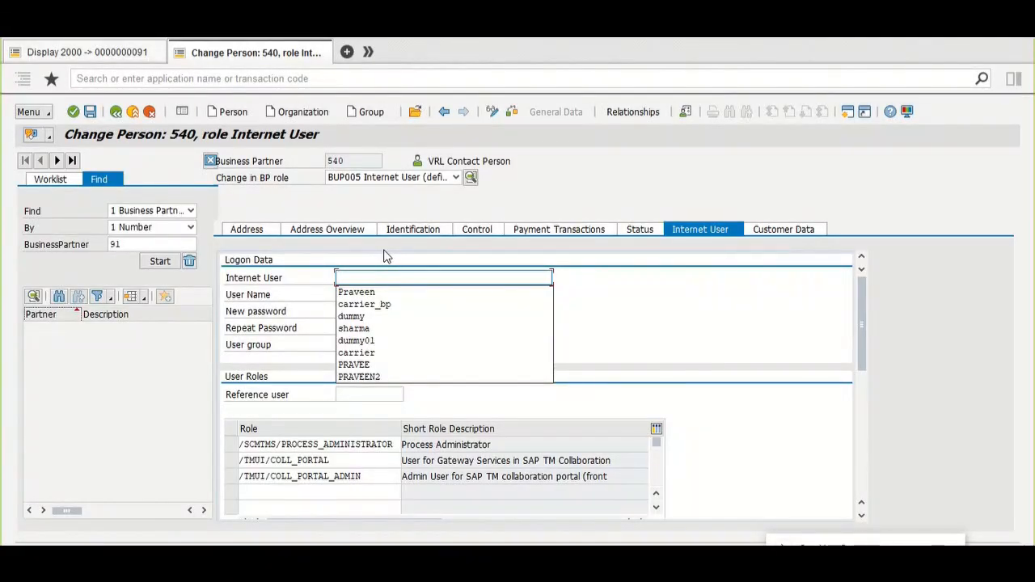
pyautogui.press('Down')
pyautogui.press('Return')
pyautogui.write('1')
pyautogui.press('Return')
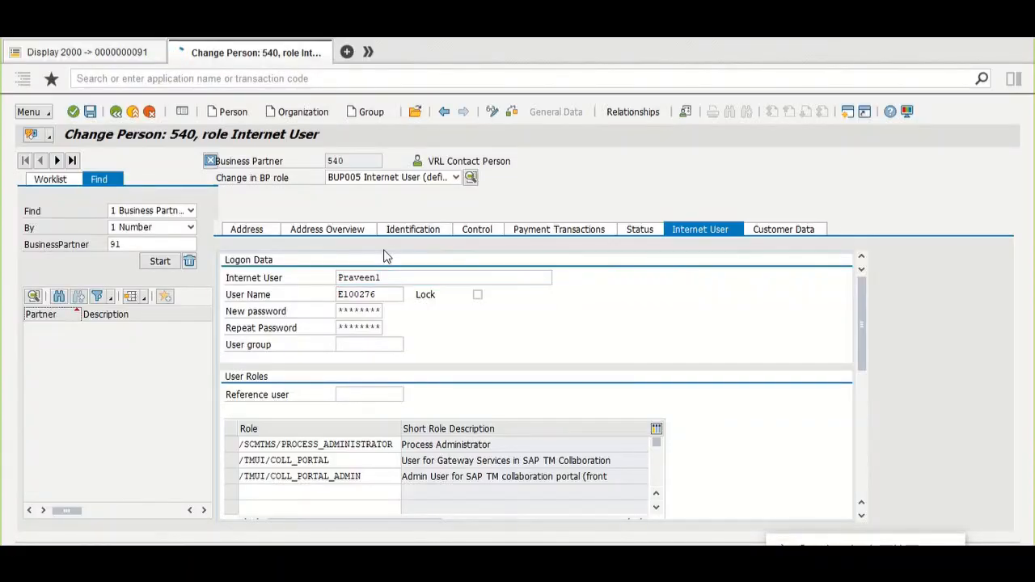
pyautogui.click(91, 112)
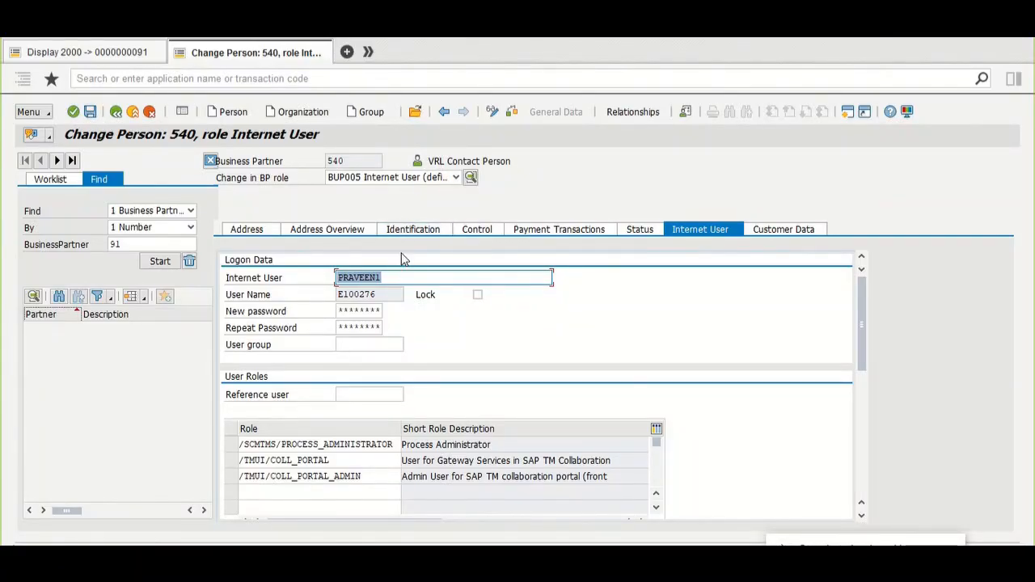
# - Open the relationships of the VRL contact person and set the relationship category to TBUR001 Is Contact Person For
pyautogui.click(641, 113)
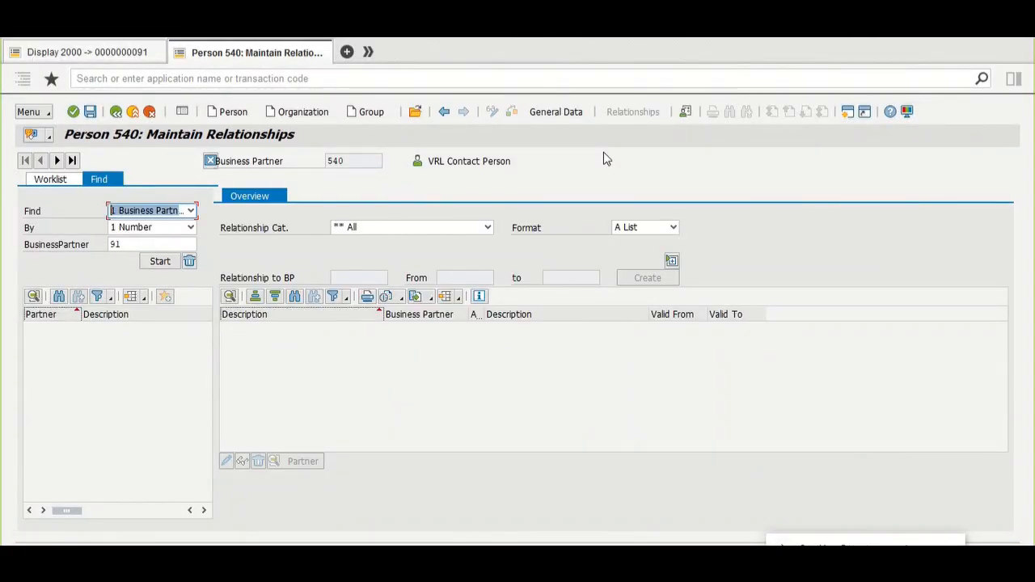
pyautogui.click(477, 229)
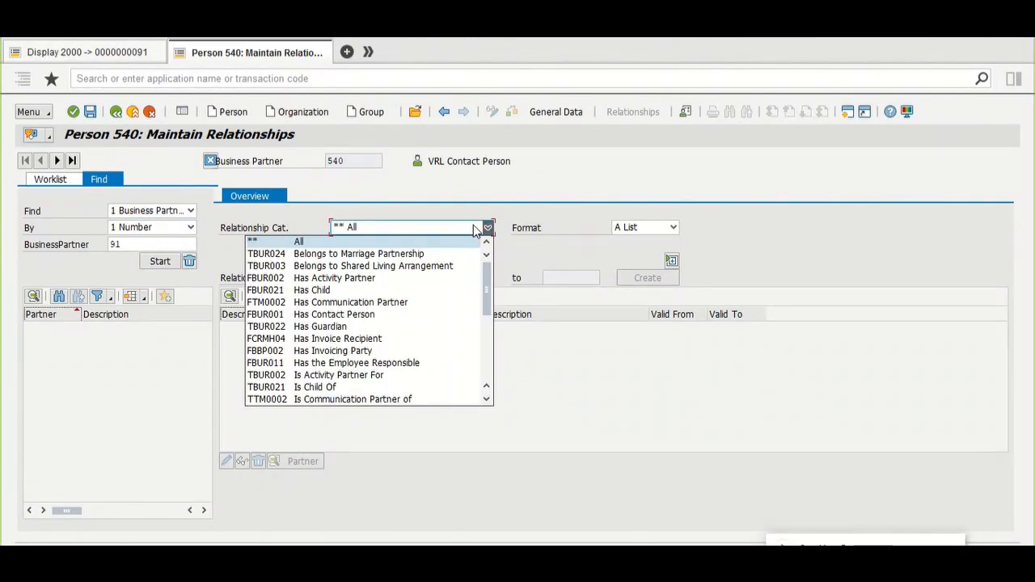
pyautogui.click(381, 192)
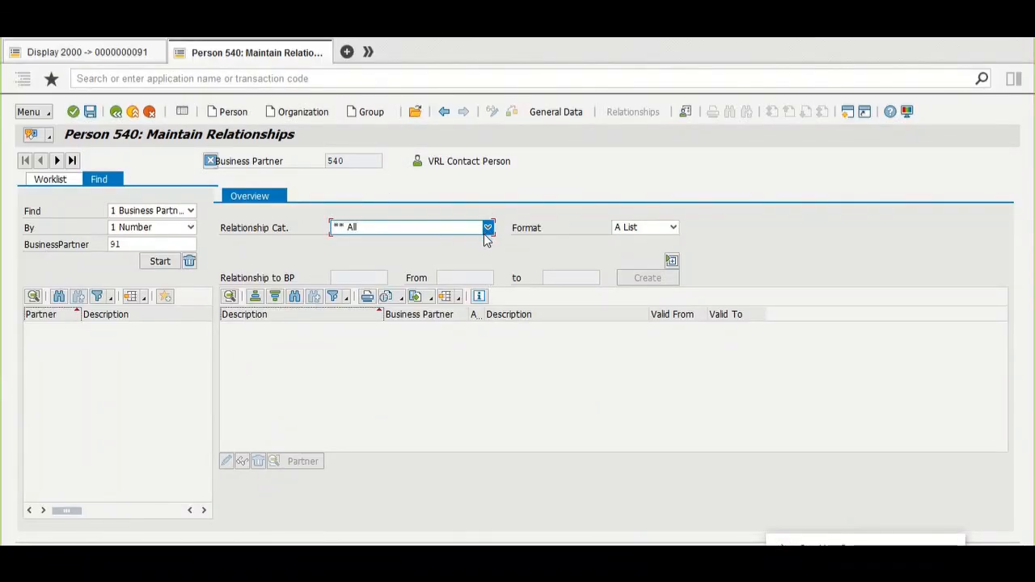
pyautogui.click(487, 230)
pyautogui.scroll(-4, 485, 275)
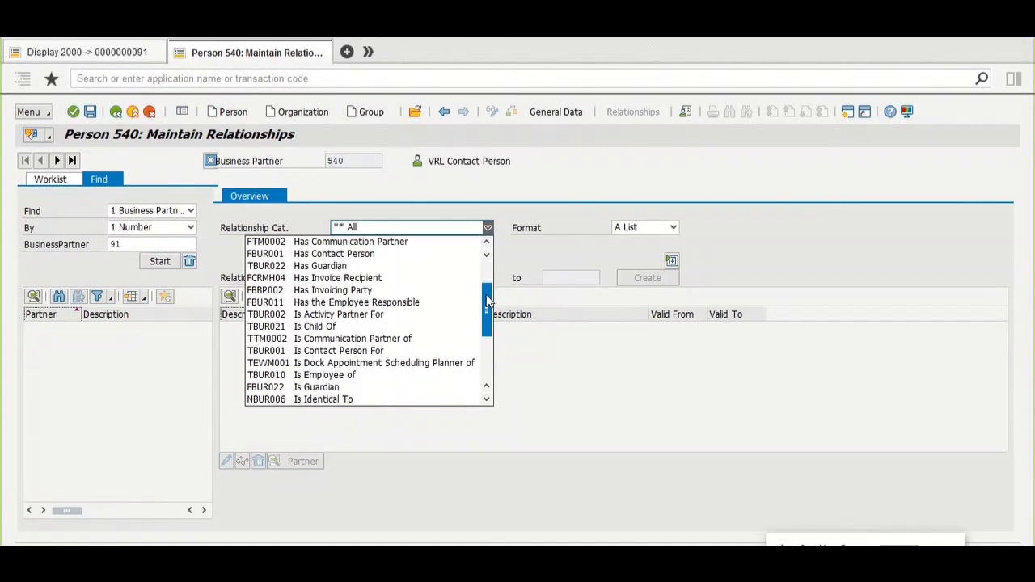
pyautogui.moveTo(487, 298); pyautogui.dragTo(474, 356)
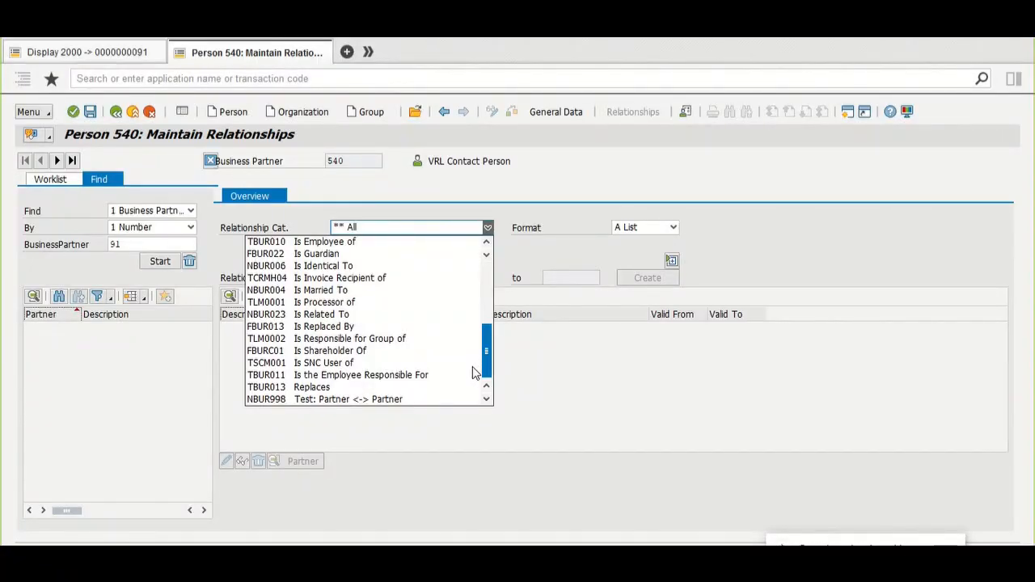
pyautogui.moveTo(472, 367); pyautogui.dragTo(479, 331)
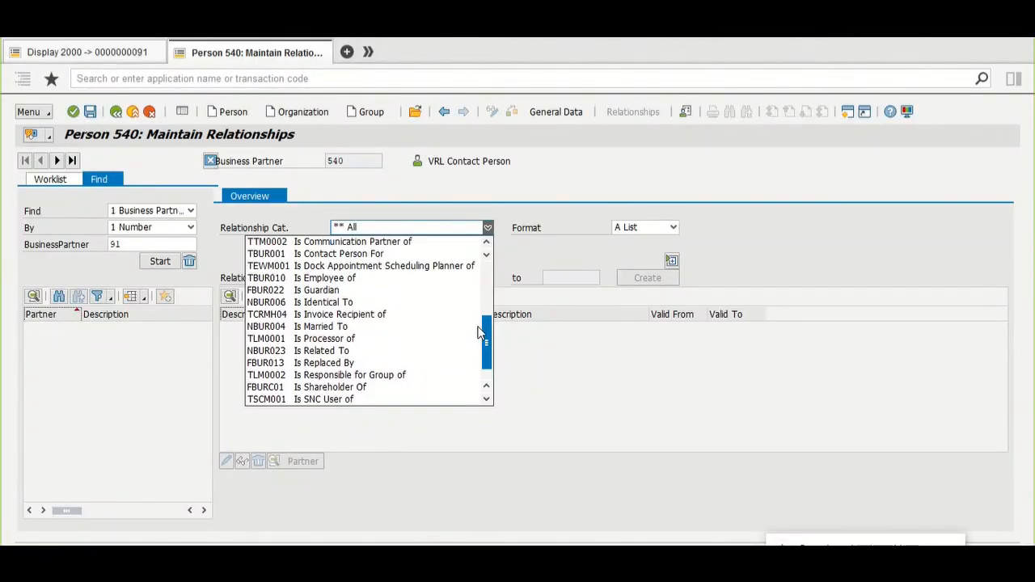
pyautogui.click(488, 227)
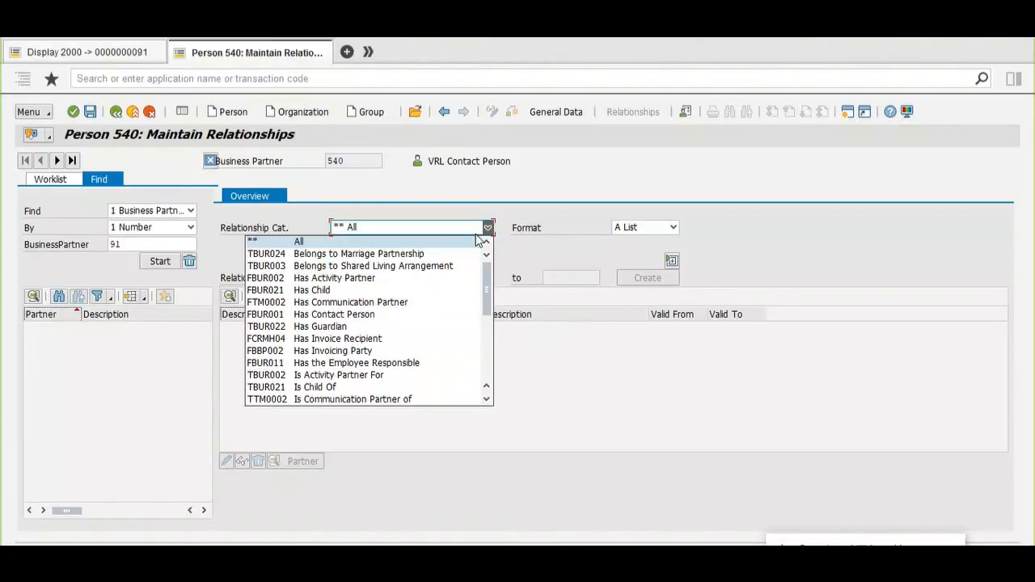
pyautogui.moveTo(486, 279); pyautogui.dragTo(486, 291)
pyautogui.click(402, 378)
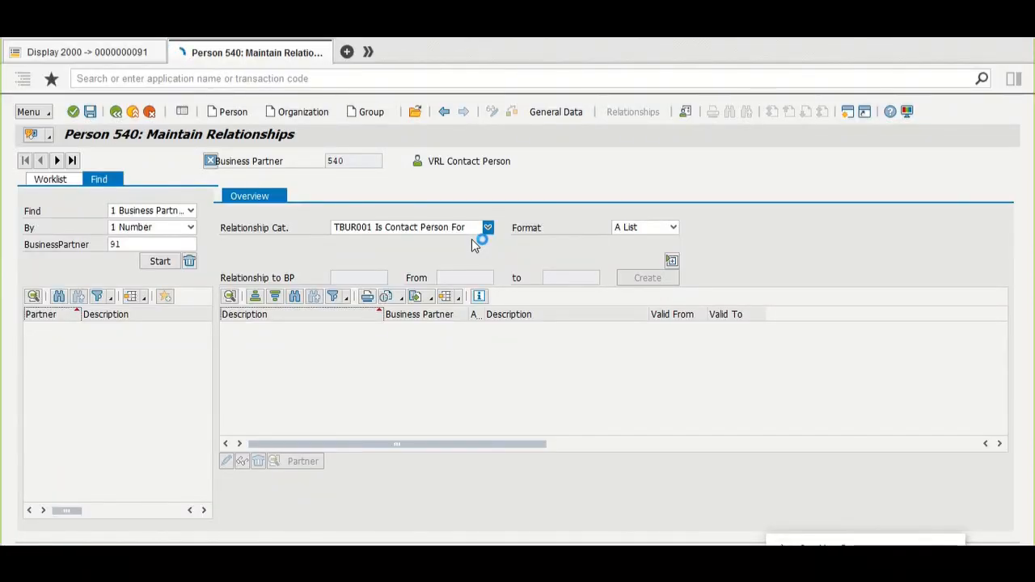
# - Create the relationship to carrier VRL Logistics using its partner number from the transportation lane, mark it as Standard, and save it
pyautogui.click(358, 277)
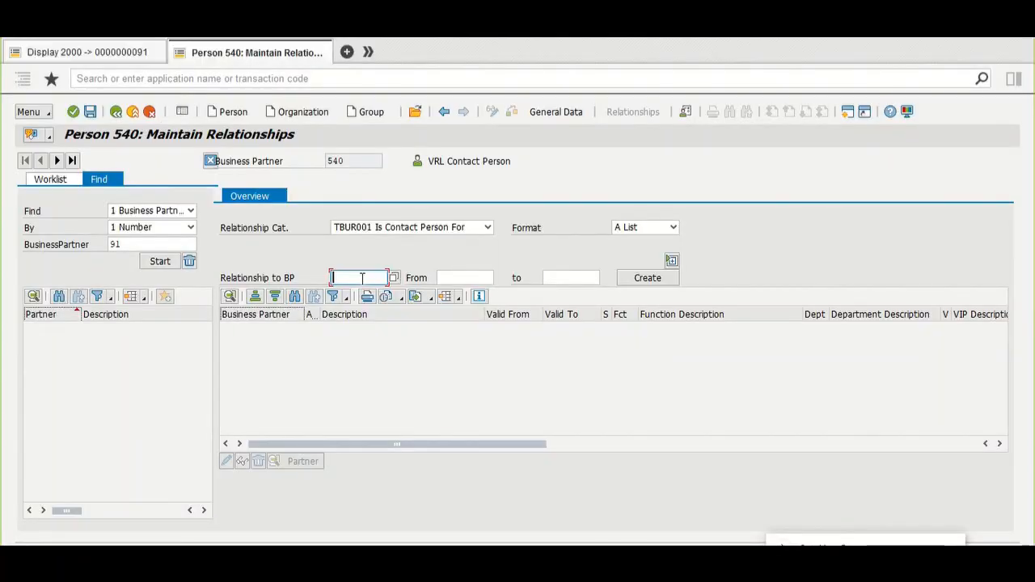
pyautogui.click(117, 53)
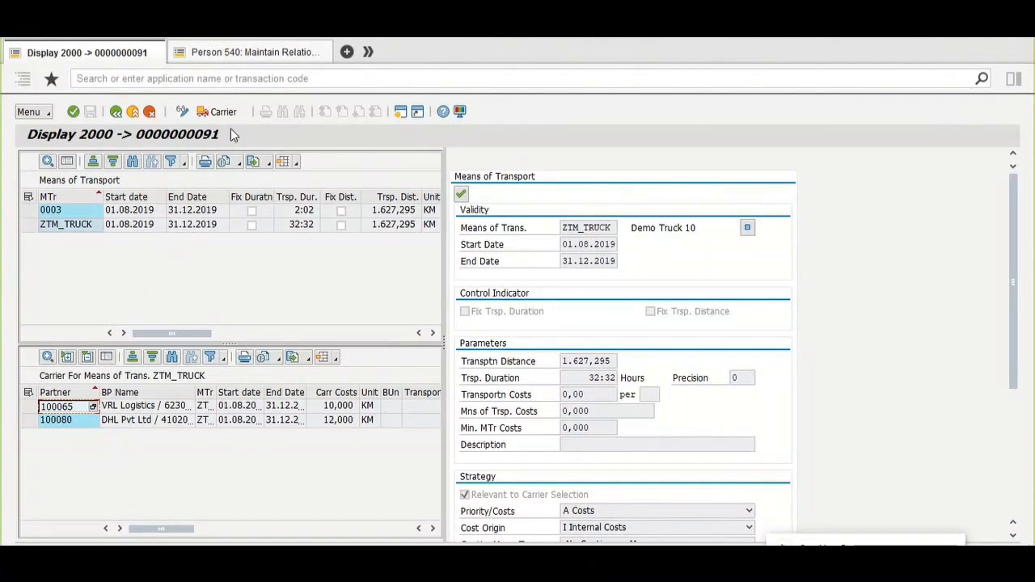
pyautogui.click(248, 52)
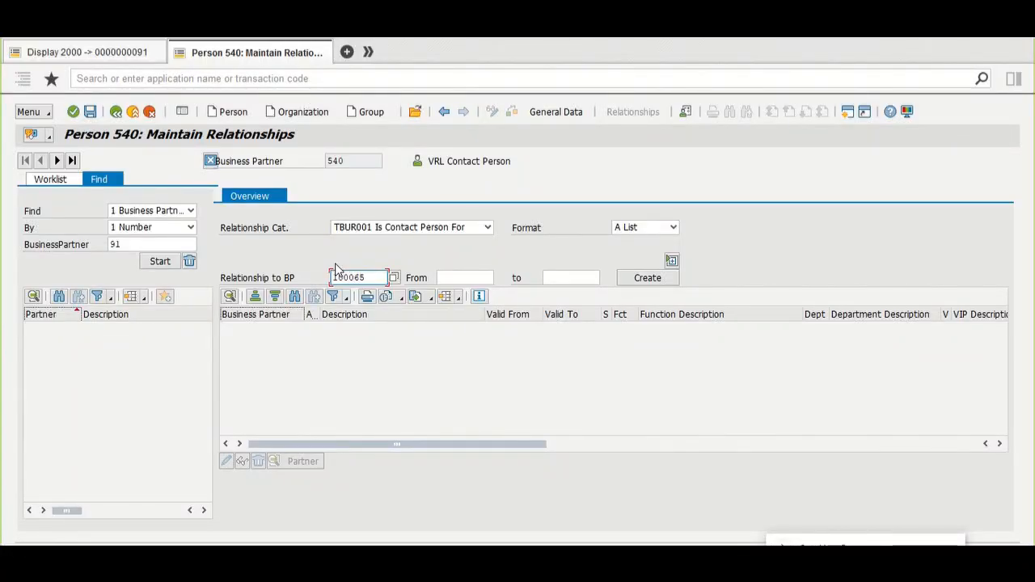
pyautogui.press('Return')
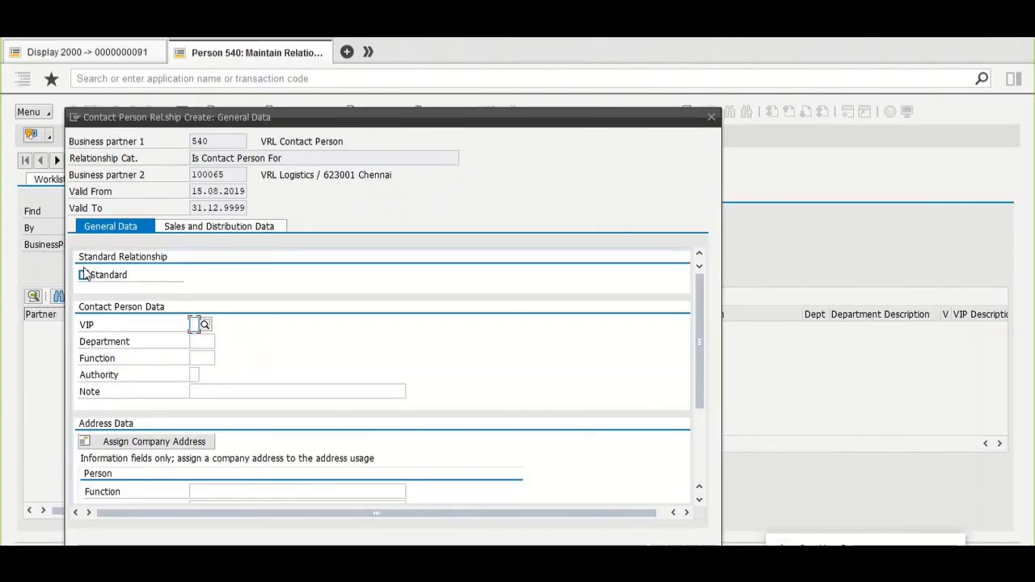
pyautogui.click(84, 275)
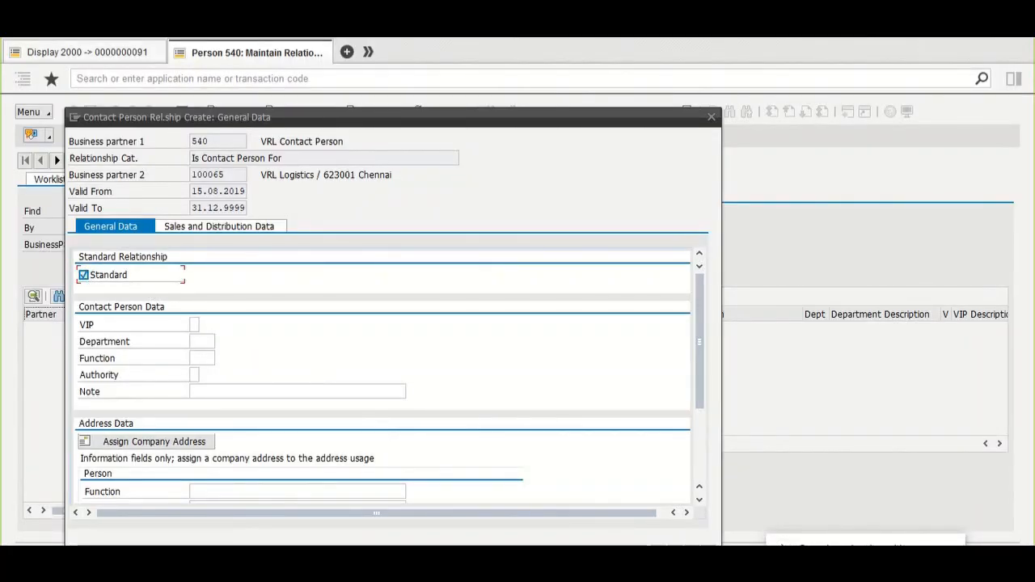
pyautogui.click(664, 550)
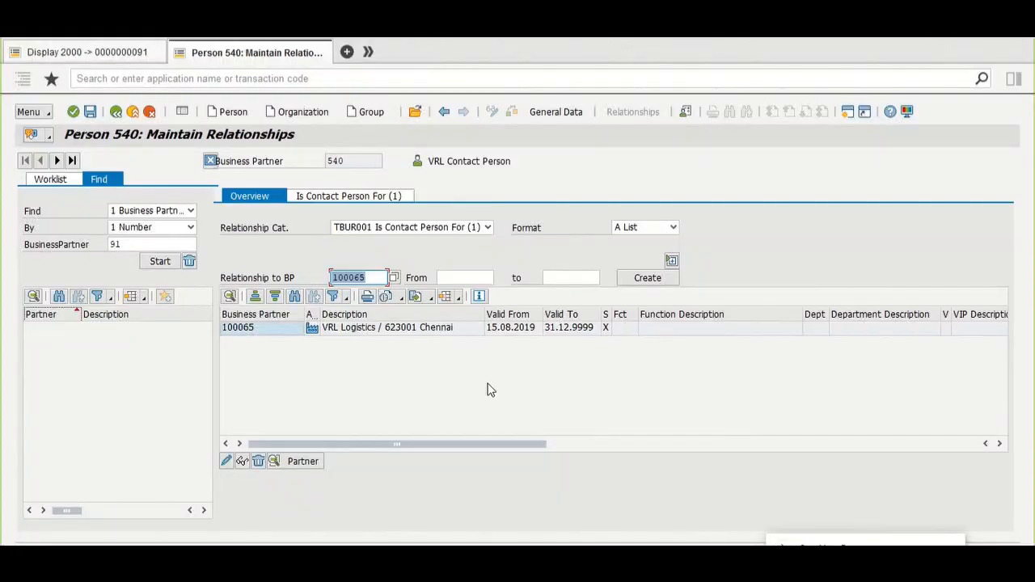
pyautogui.click(90, 112)
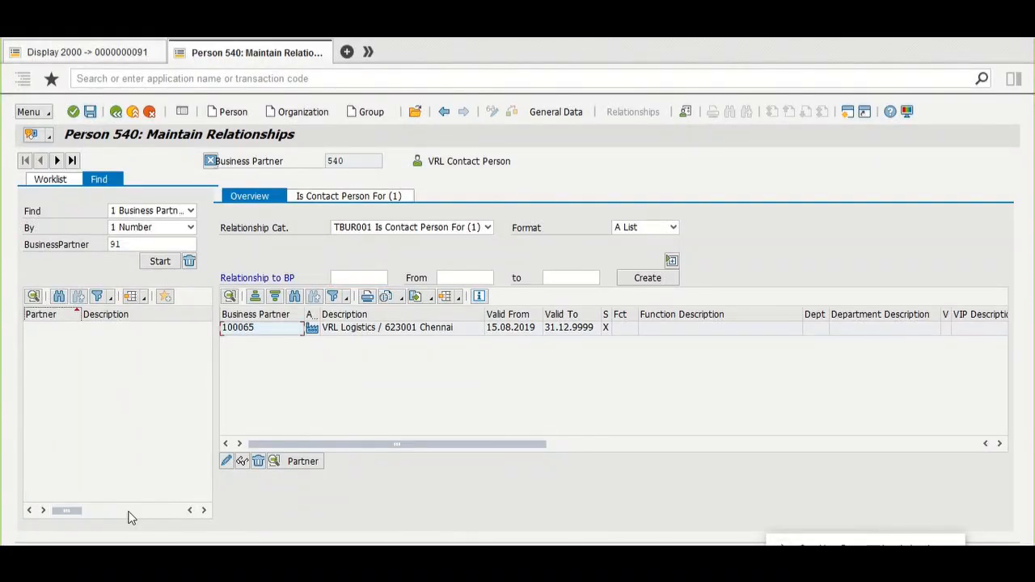
# - Switch to the SAP window holding tendering profile ZTM_TEND and activate its application search
pyautogui.click(132, 52)
pyautogui.click(316, 52)
pyautogui.hotkey('alt', 'Tab')
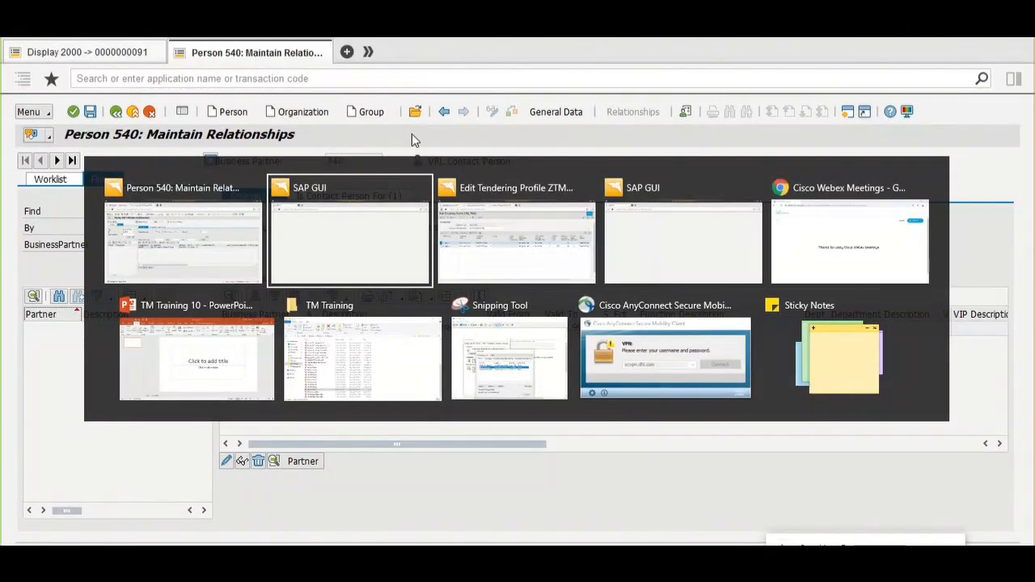
pyautogui.hotkey('alt', 'Tab')
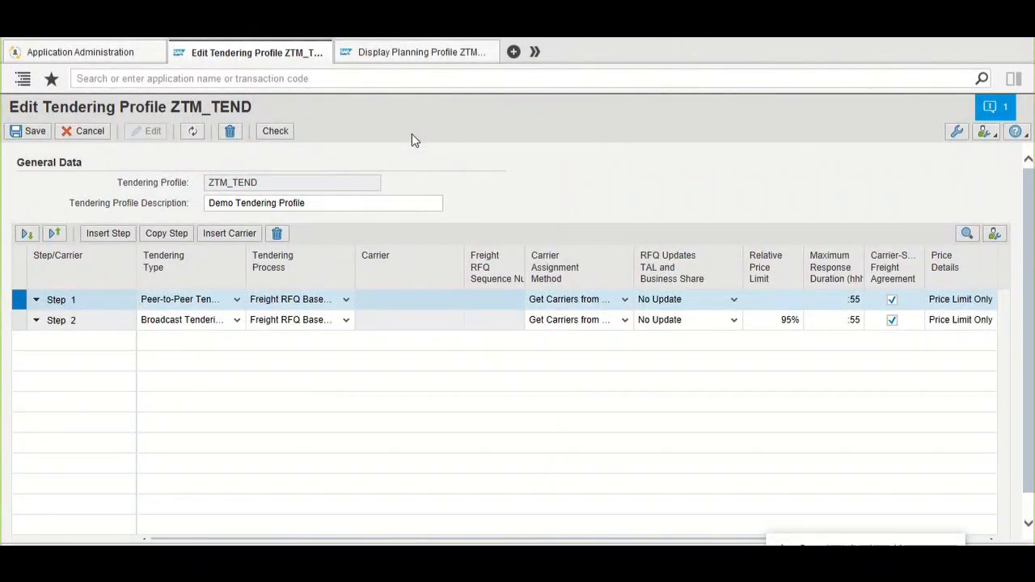
pyautogui.click(400, 74)
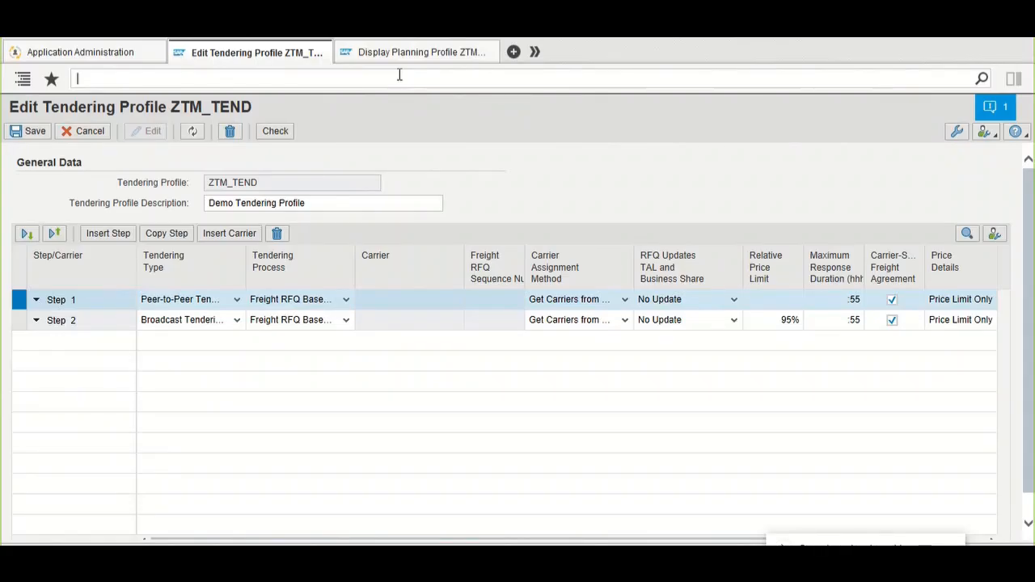
pyautogui.write('display')
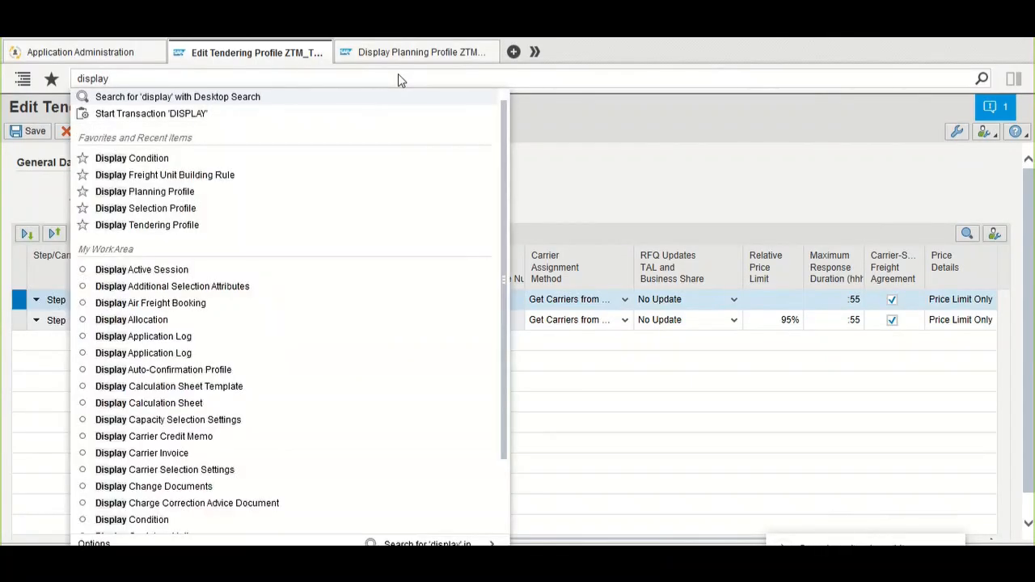
pyautogui.press('BackSpace')
pyautogui.press('BackSpace')
pyautogui.press('BackSpace')
pyautogui.press('BackSpace')
pyautogui.press('BackSpace')
pyautogui.press('BackSpace')
pyautogui.press('BackSpace')
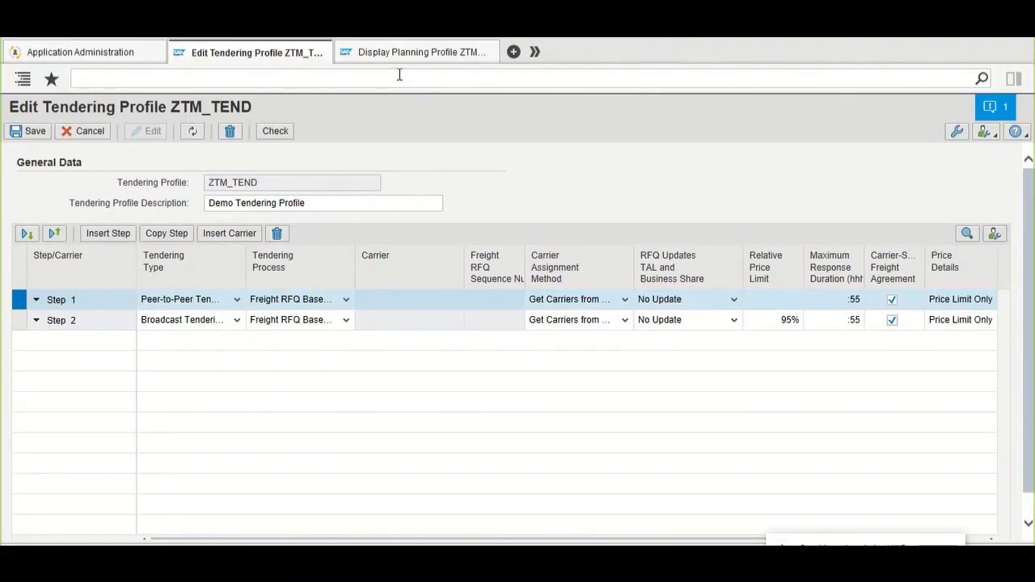
# - Find and open the Transportation Cockpit with the Training Demo profile and layout set
pyautogui.write('tra')
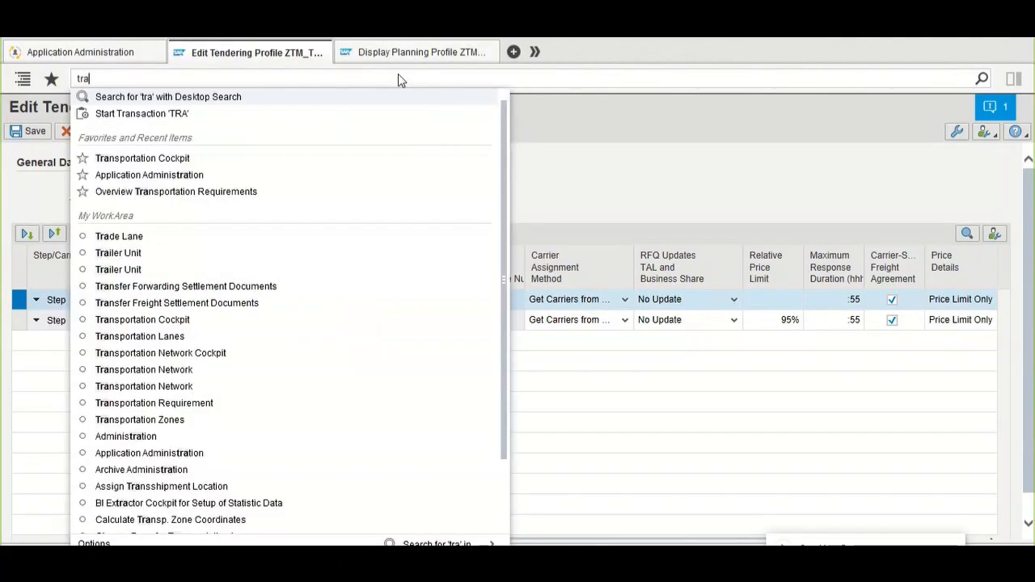
pyautogui.write('nsporta')
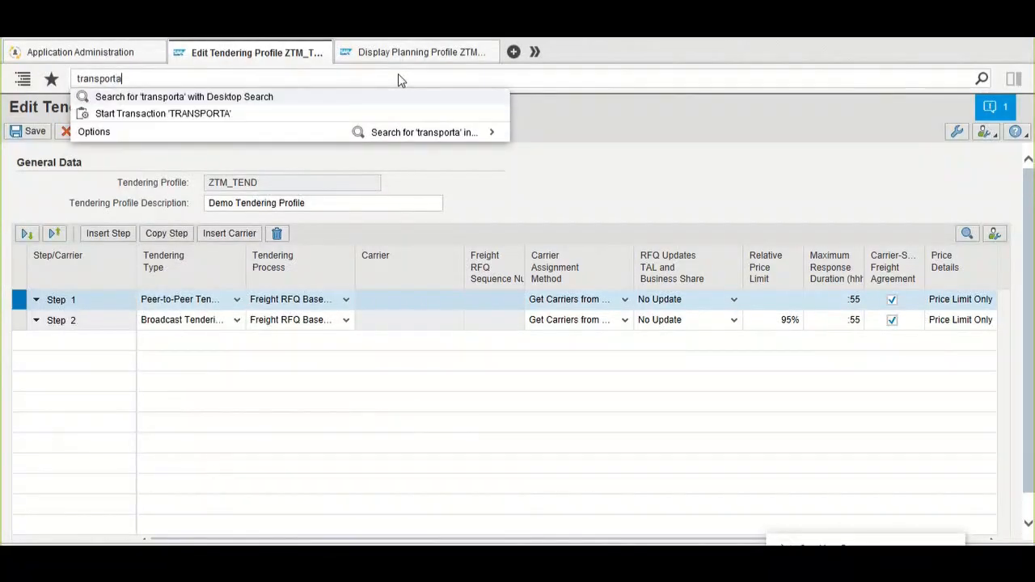
pyautogui.press('Down')
pyautogui.press('Down')
pyautogui.press('Return')
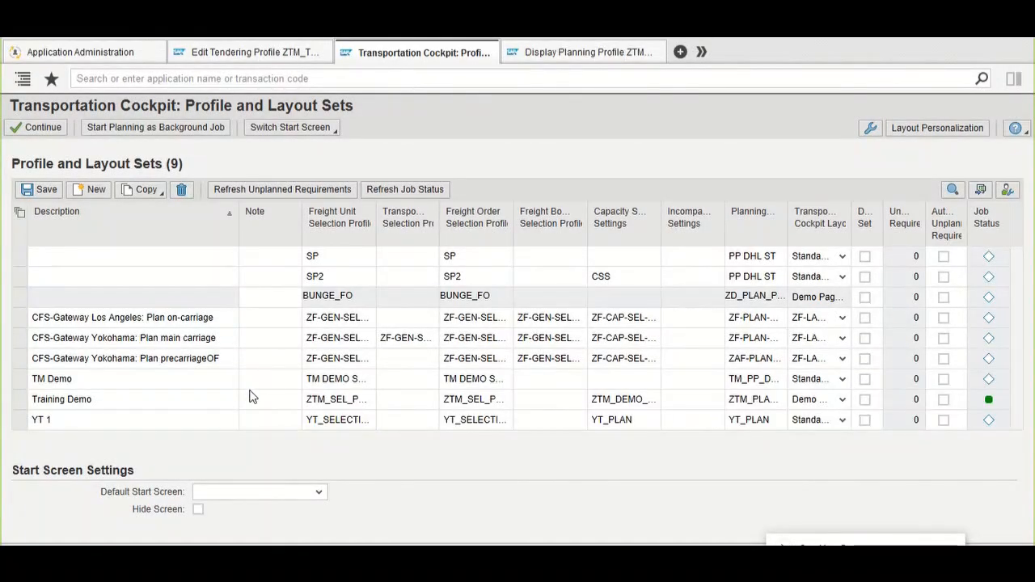
pyautogui.click(20, 400)
pyautogui.click(61, 399)
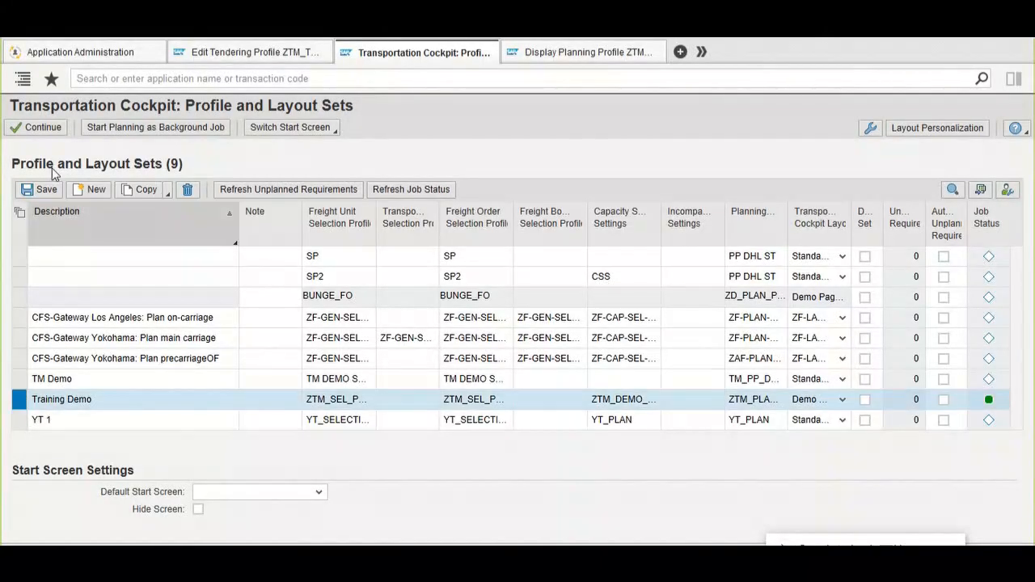
pyautogui.click(62, 143)
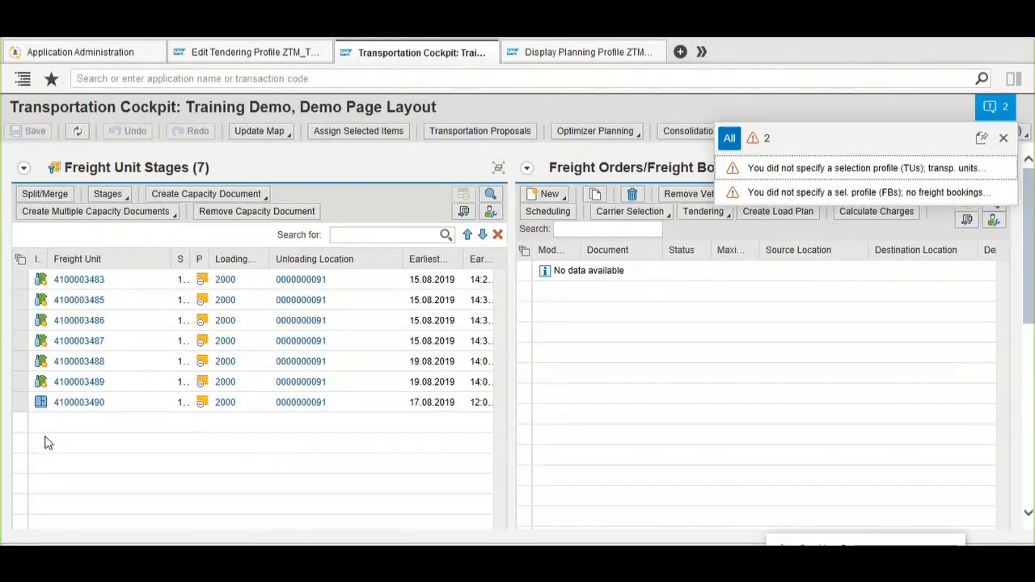
# - Run optimizer planning on the first freight unit stage, using Selected Entries with All Resources
pyautogui.click(19, 280)
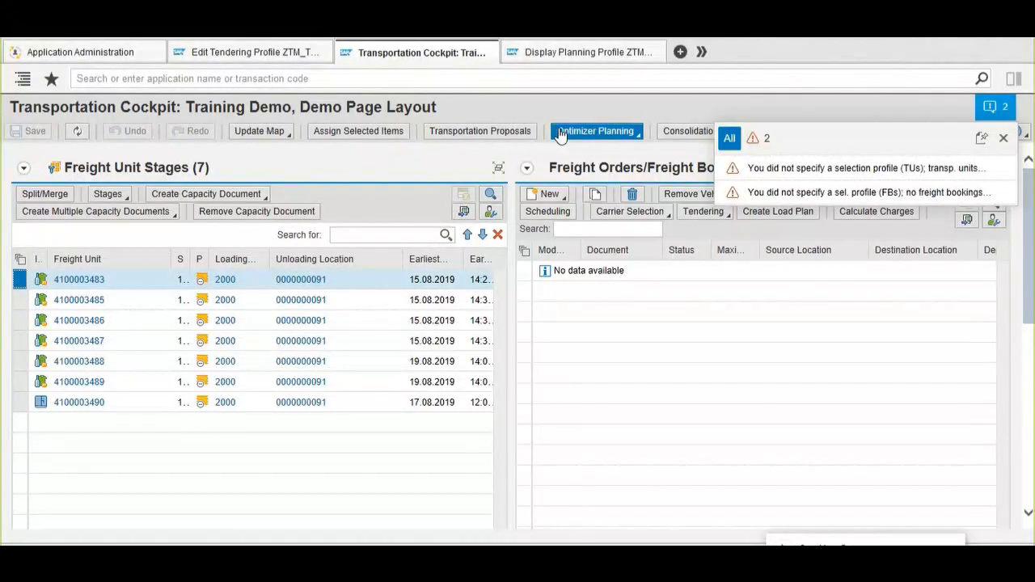
pyautogui.click(1003, 138)
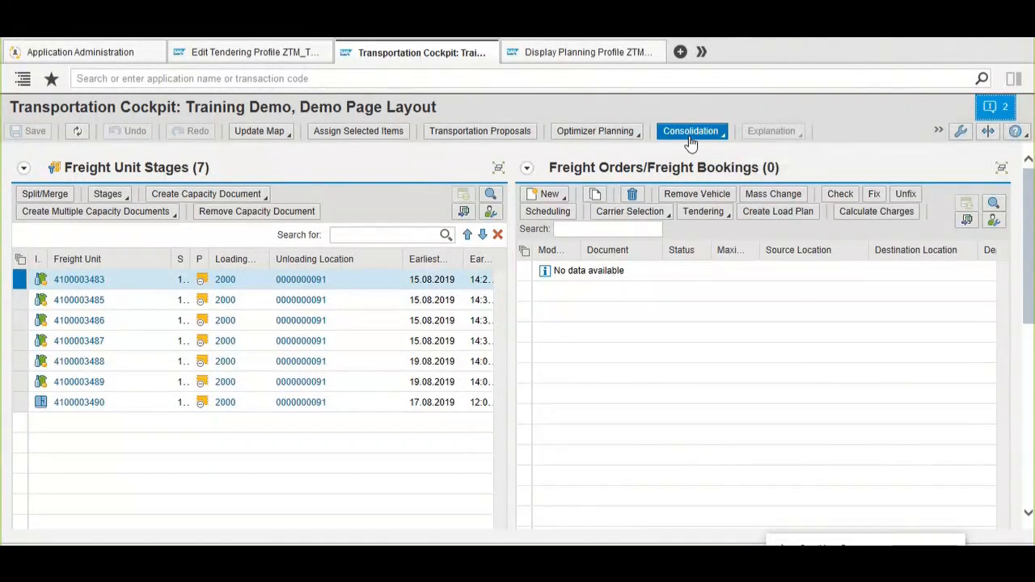
pyautogui.click(620, 136)
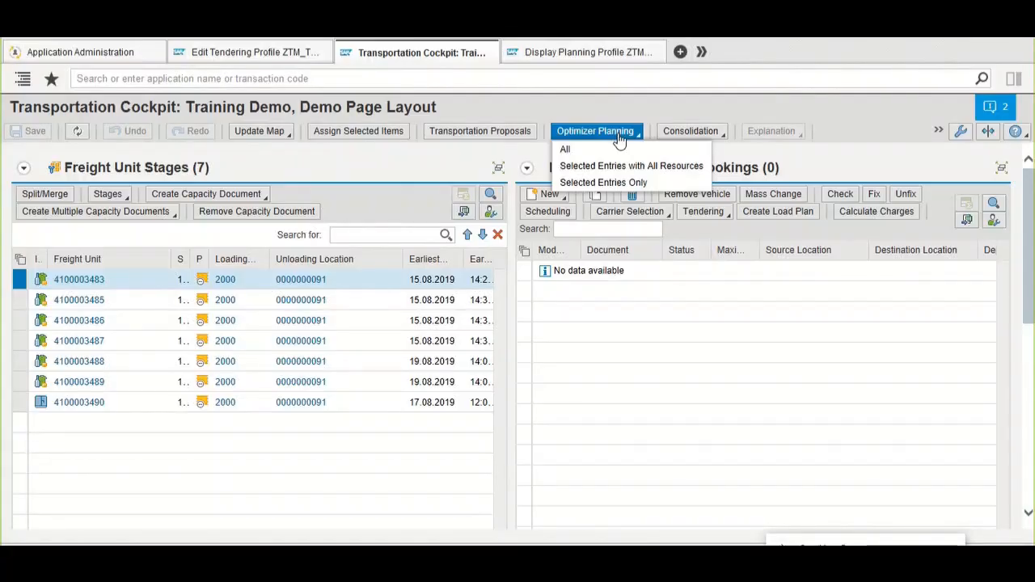
pyautogui.click(616, 166)
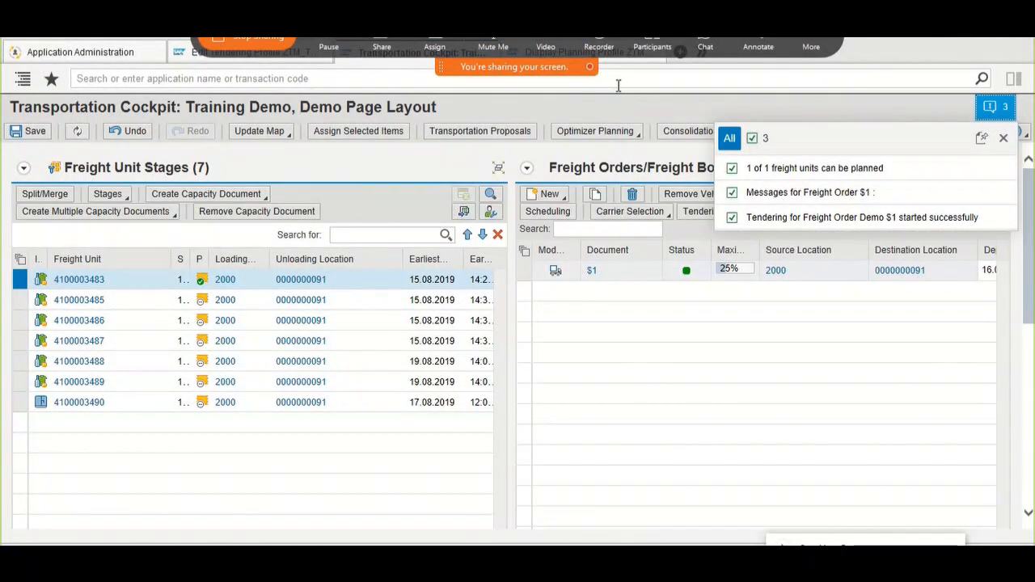
# - Review the action after the carrier selection run, tendering manager and tendering profile in planning profile ZTM_PLAN_PROF_DEMO_02
pyautogui.click(606, 63)
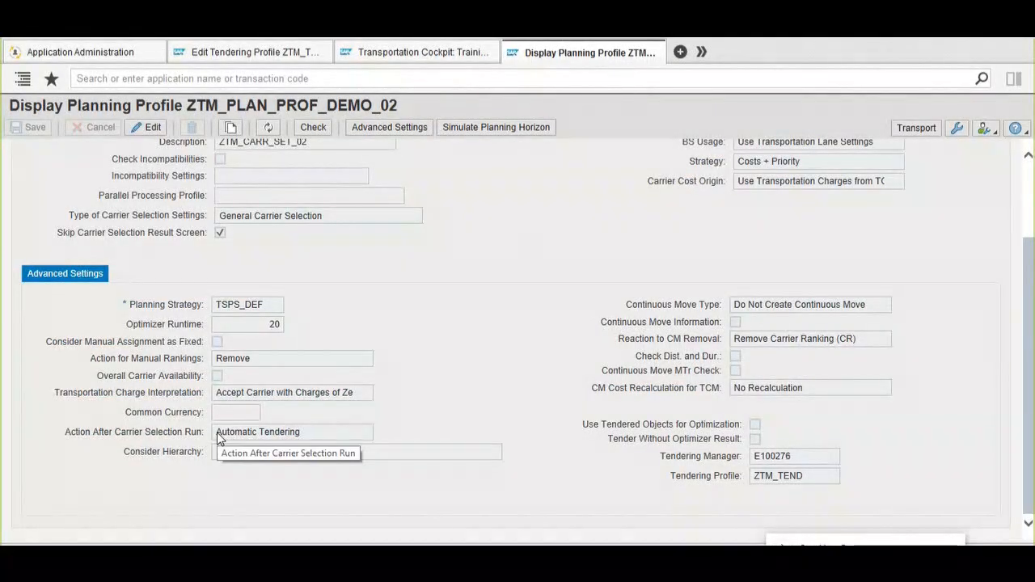
pyautogui.moveTo(224, 435); pyautogui.dragTo(301, 433)
pyautogui.click(301, 433)
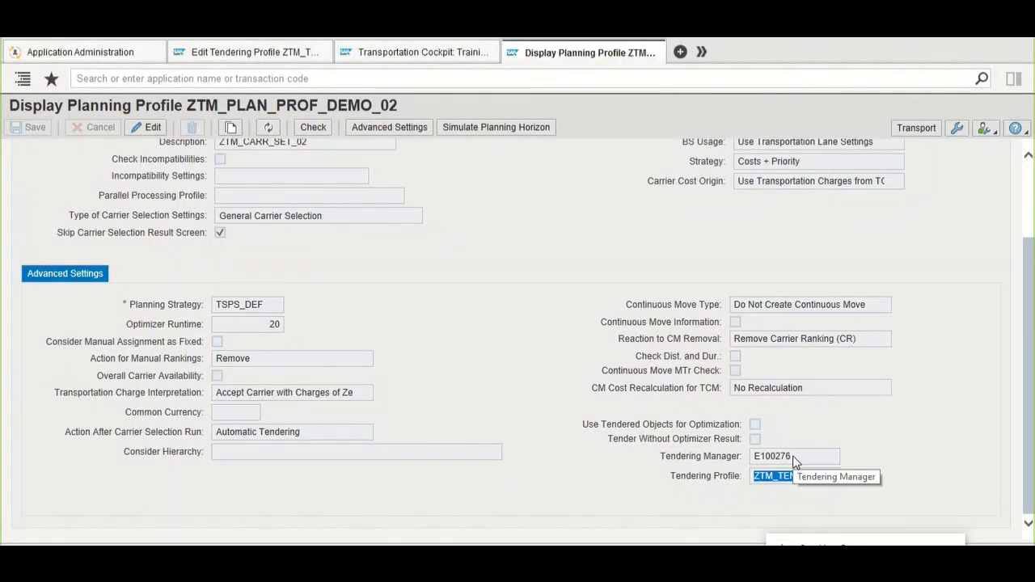
pyautogui.click(770, 458)
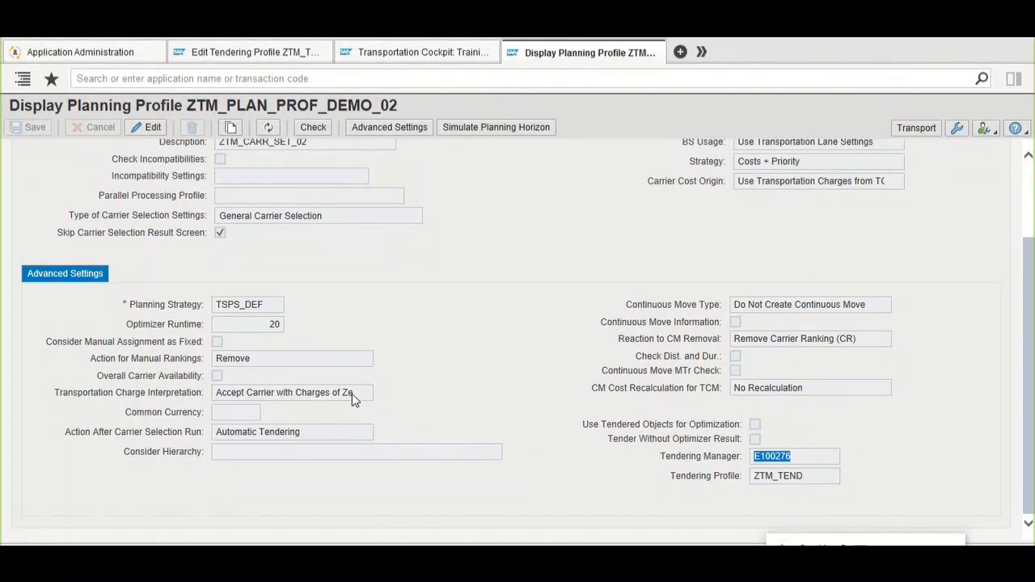
# - Select freight order $1 in the Transportation Cockpit and examine the carriers, amounts and means of transport in its carrier ranking
pyautogui.click(392, 54)
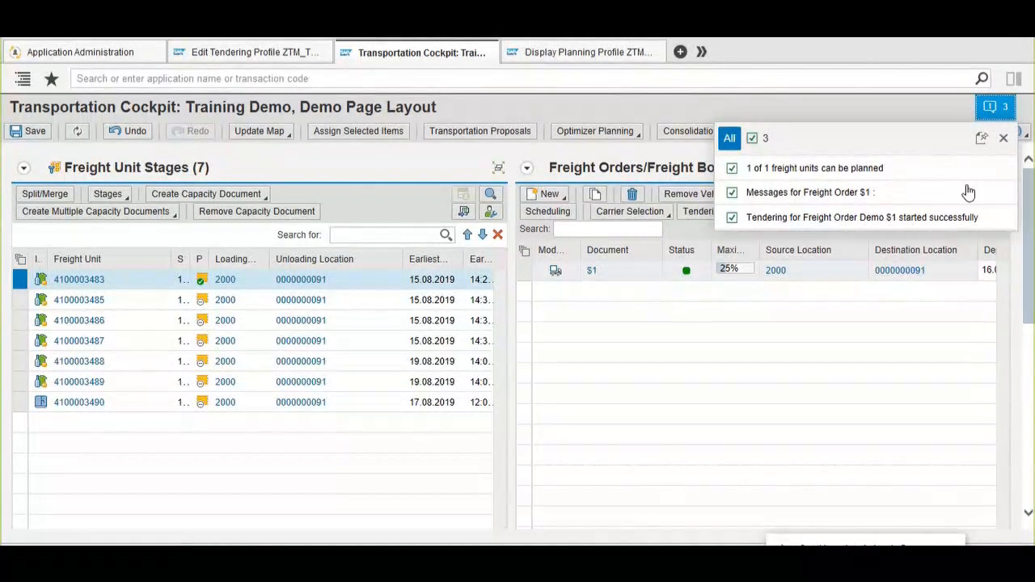
pyautogui.click(1004, 137)
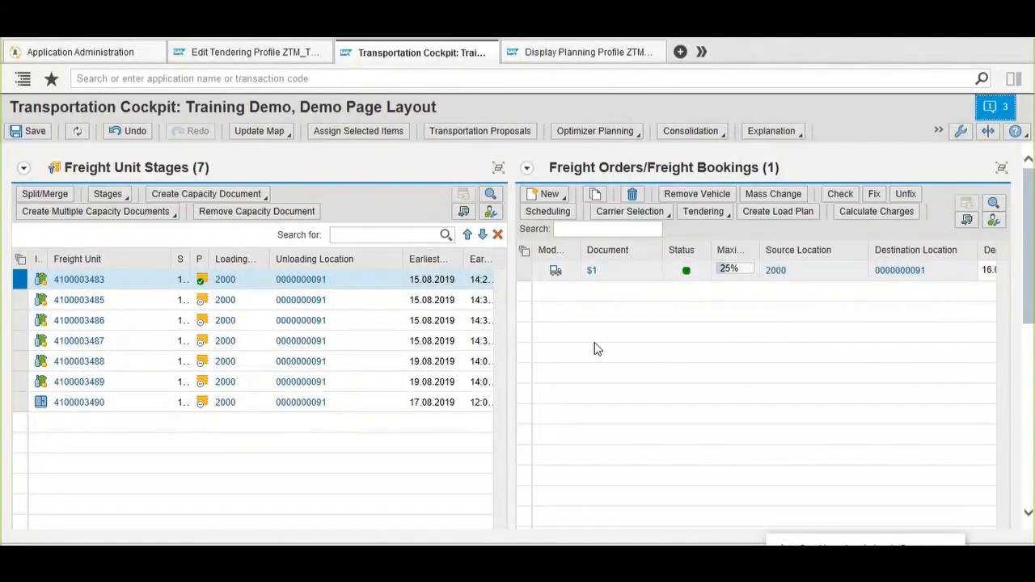
pyautogui.click(526, 278)
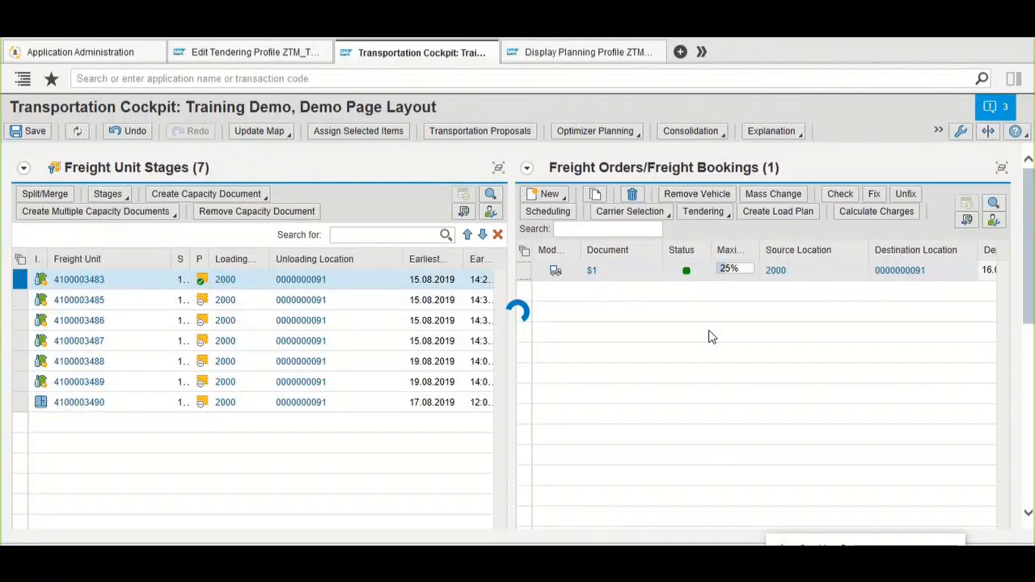
pyautogui.scroll(-4, 710, 337)
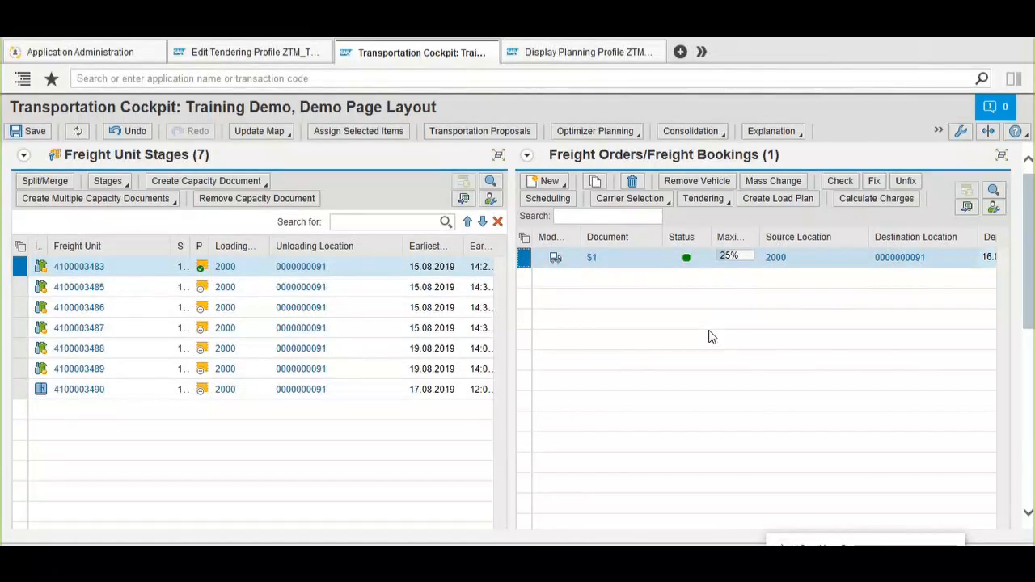
pyautogui.scroll(3, 710, 338)
pyautogui.scroll(-5, 697, 328)
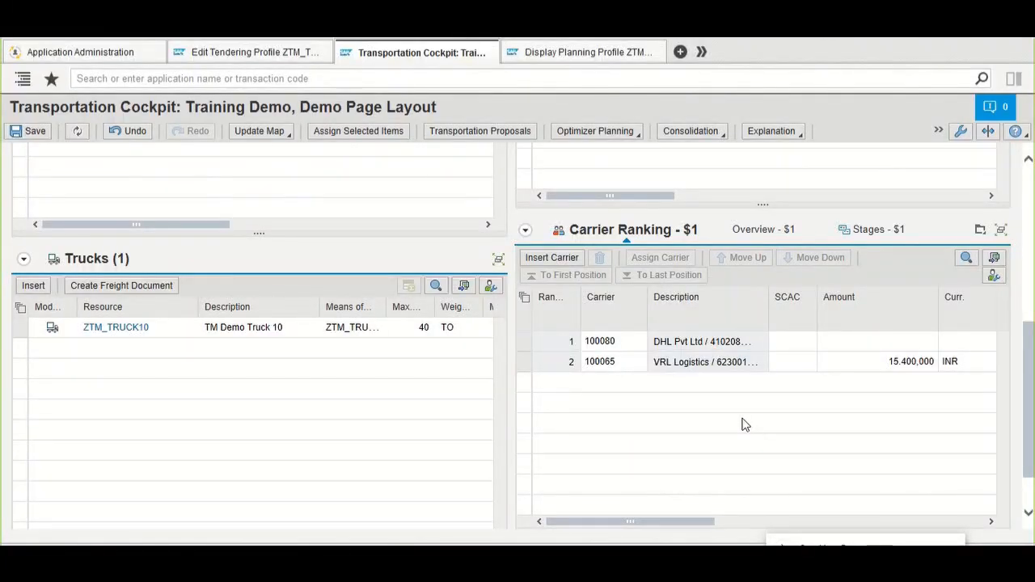
pyautogui.scroll(-1, 745, 425)
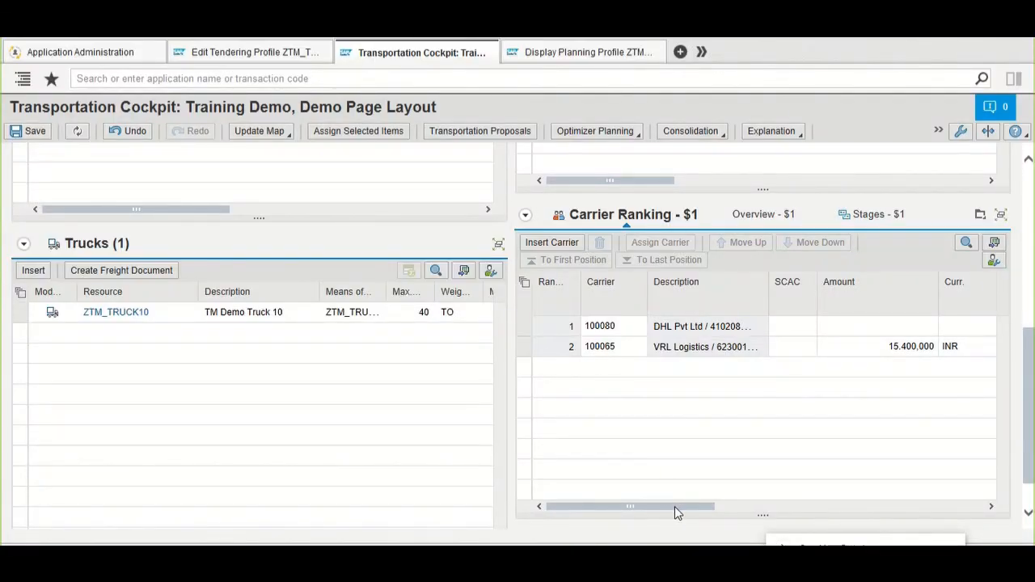
pyautogui.moveTo(666, 508); pyautogui.dragTo(675, 508)
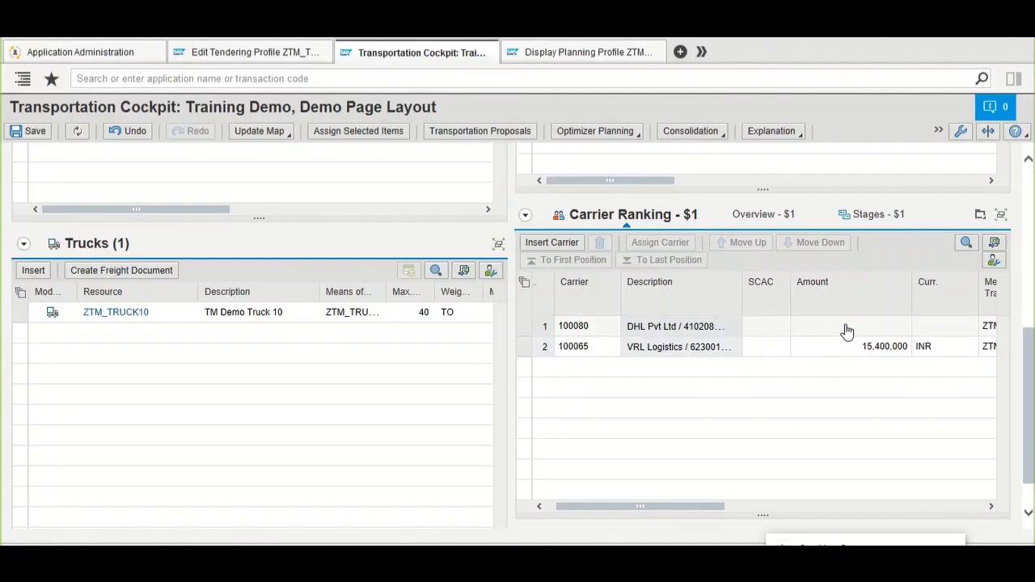
pyautogui.moveTo(693, 512); pyautogui.dragTo(715, 508)
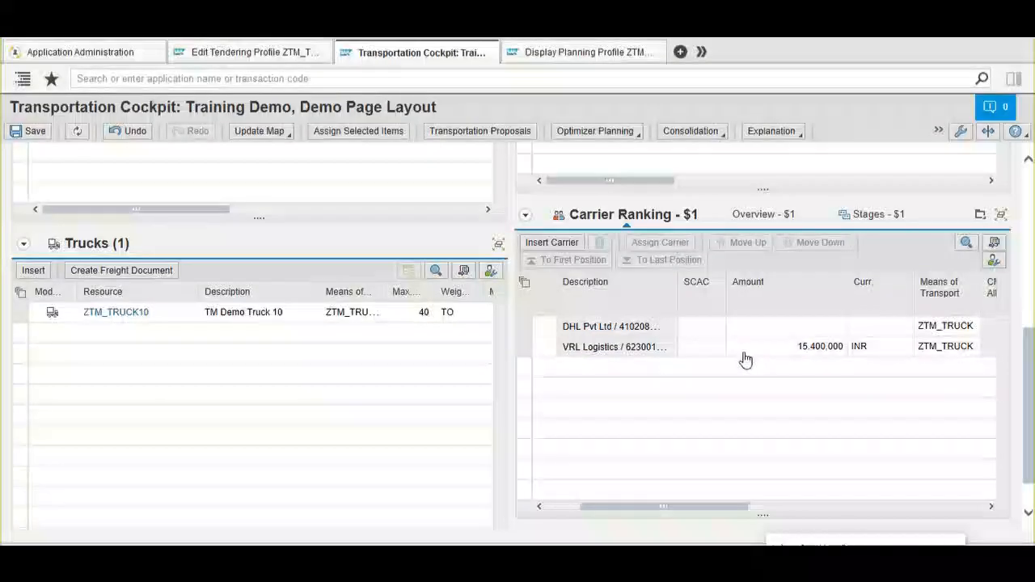
# - Set Carrier Cost Origin to Use Transportation Lane Settings in planning profile ZTM_PLAN_PROF_DEMO_02, save under the TM Training demo request, and leave edit mode
pyautogui.click(582, 51)
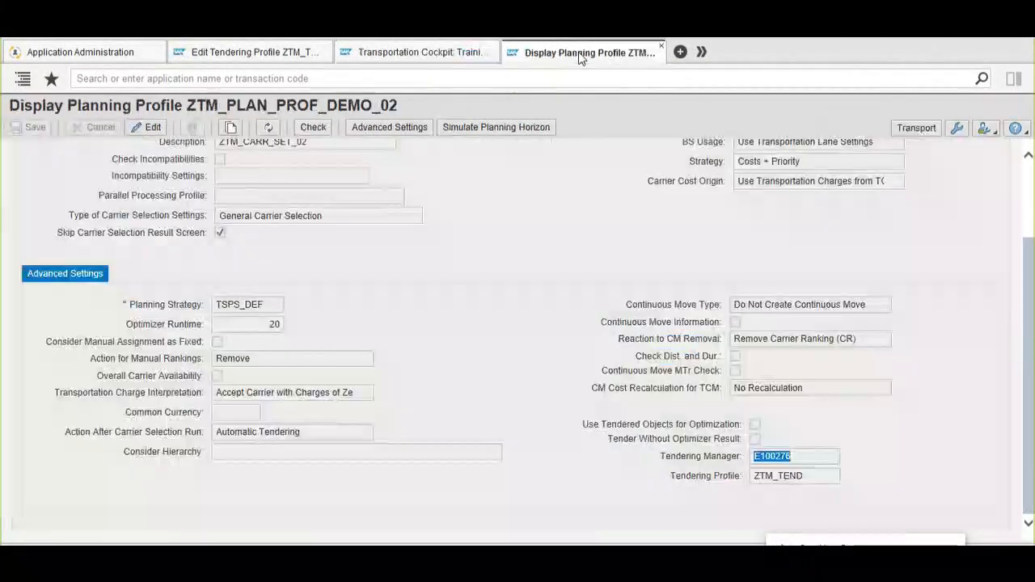
pyautogui.scroll(3, 647, 210)
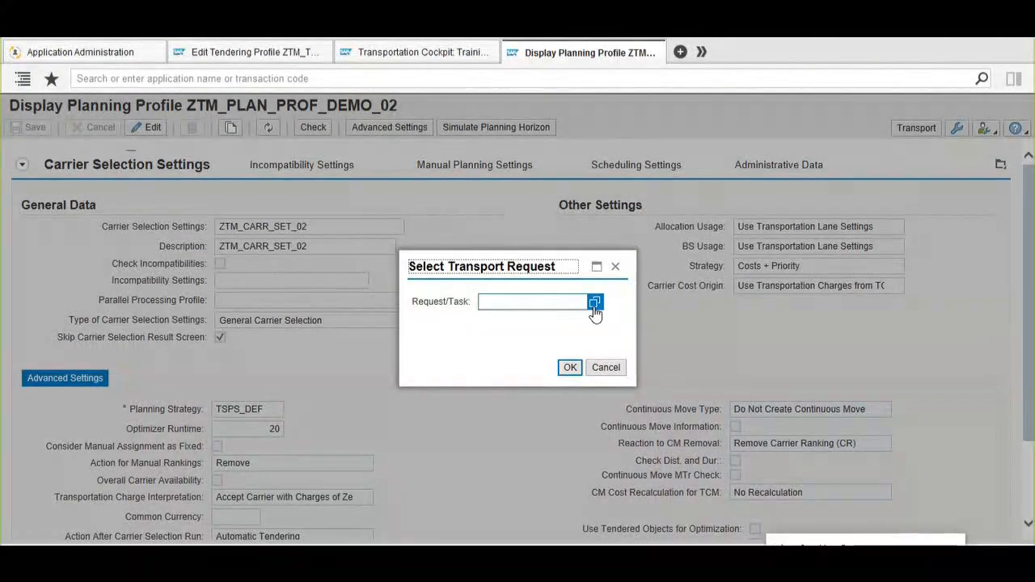
pyautogui.click(570, 366)
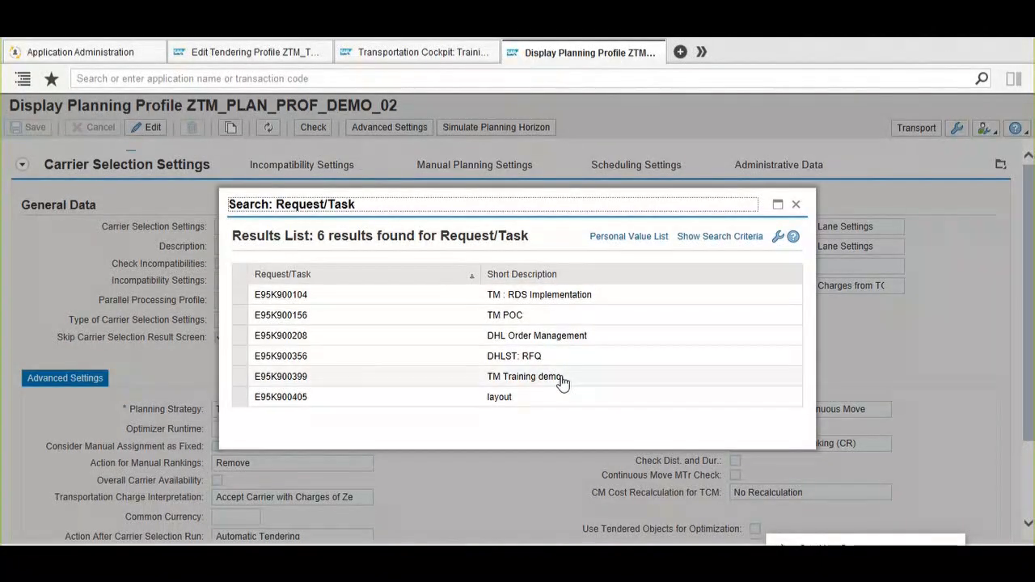
pyautogui.click(562, 381)
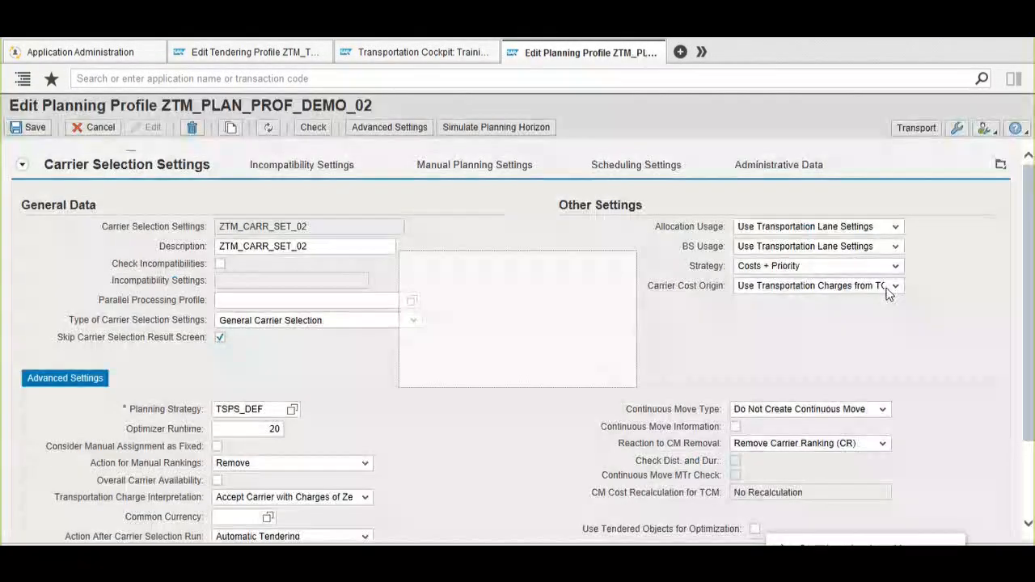
pyautogui.click(886, 290)
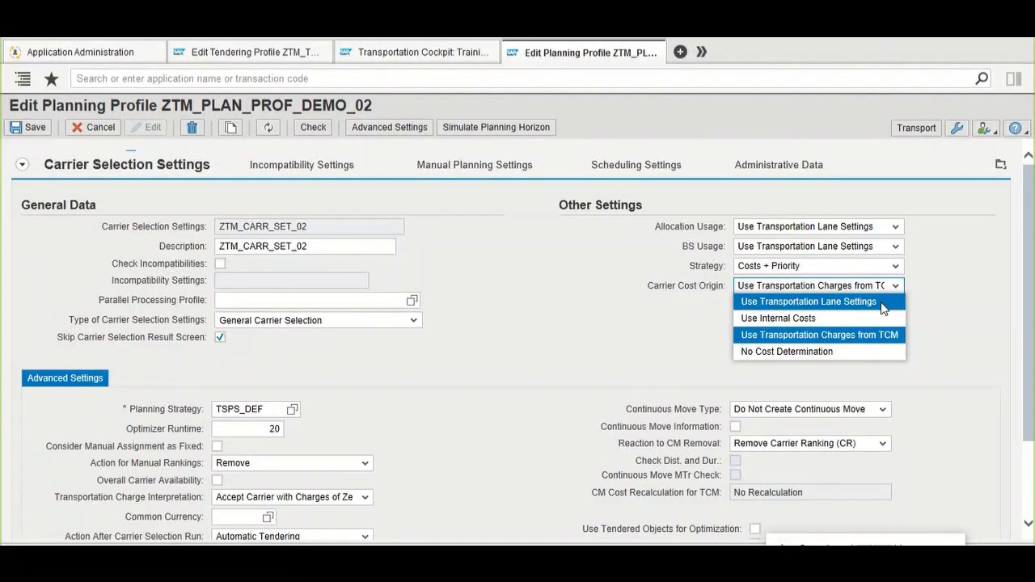
pyautogui.click(881, 303)
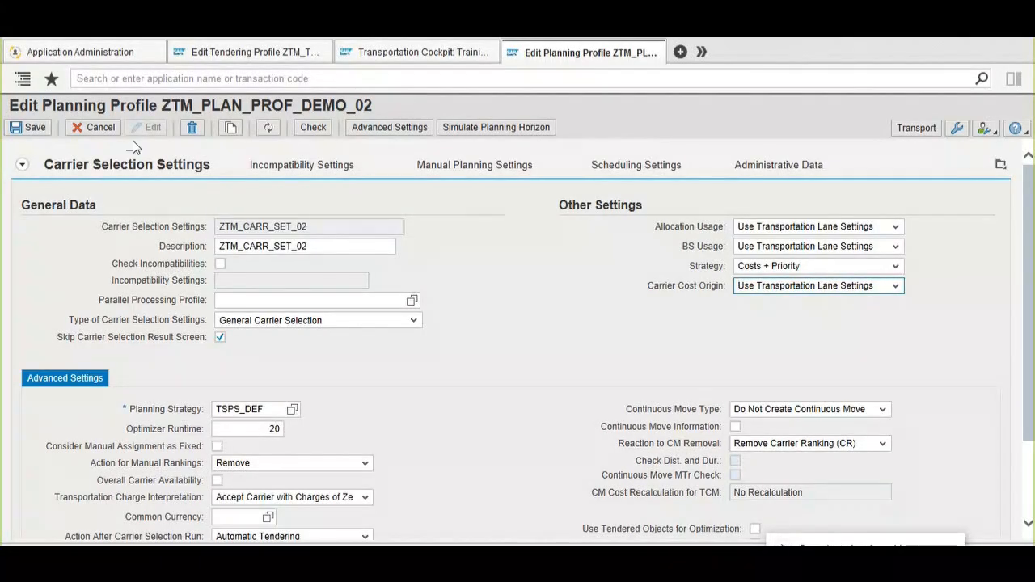
pyautogui.click(37, 129)
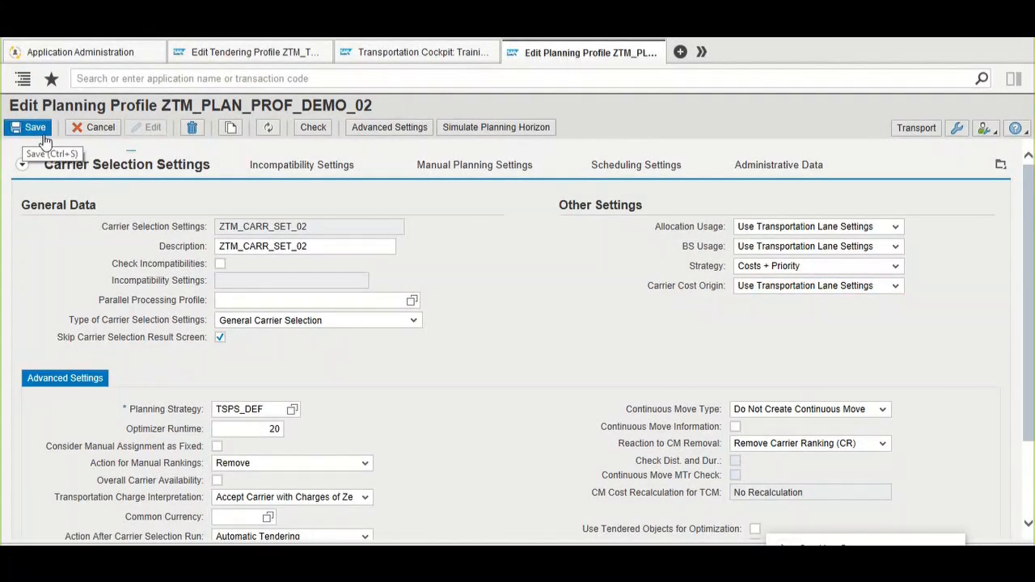
pyautogui.click(82, 136)
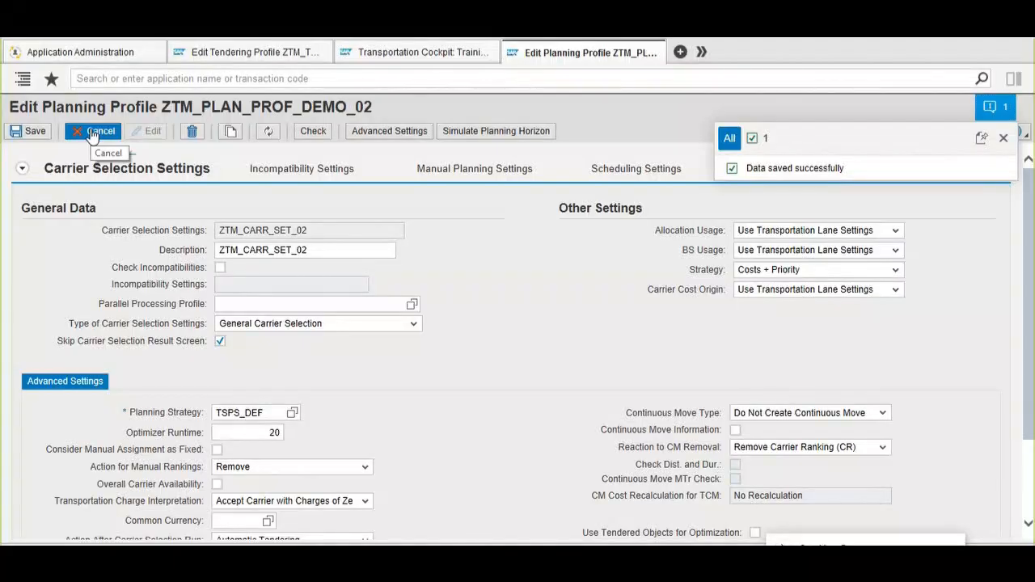
# - Refresh the Transportation Cockpit, discarding the unsaved planning, and select the first freight unit stage
pyautogui.click(375, 57)
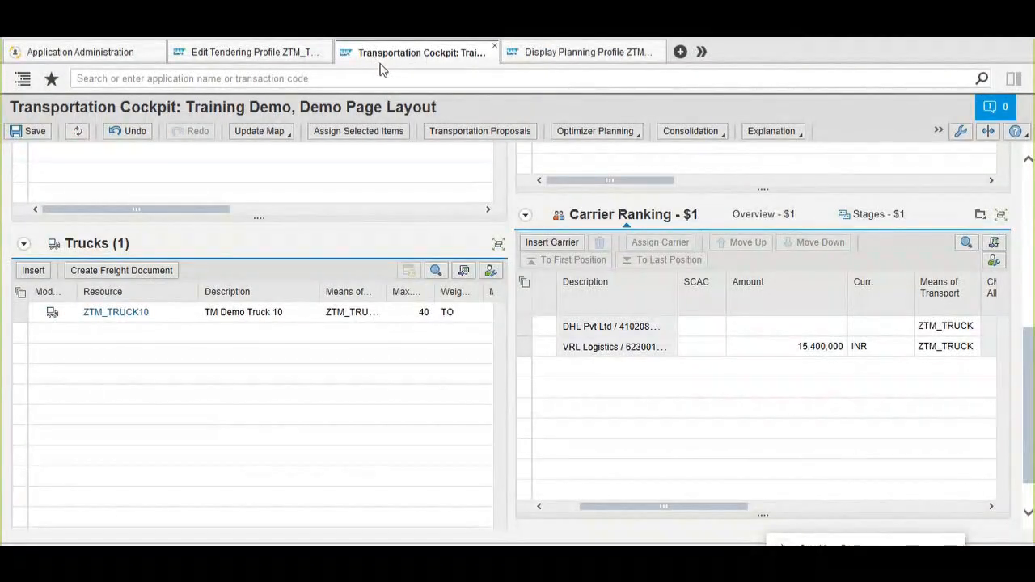
pyautogui.scroll(5, 751, 327)
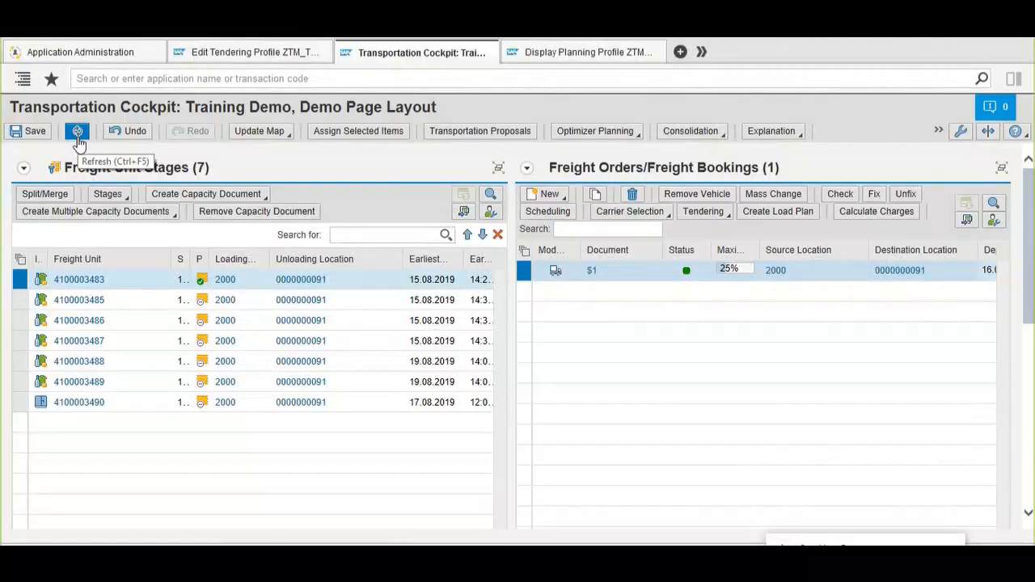
pyautogui.click(77, 139)
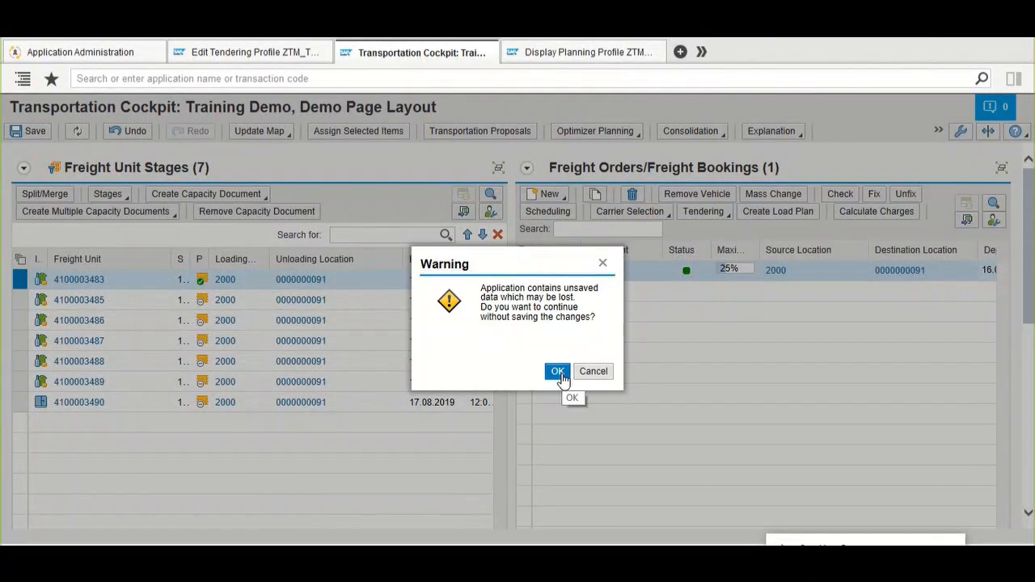
pyautogui.click(561, 374)
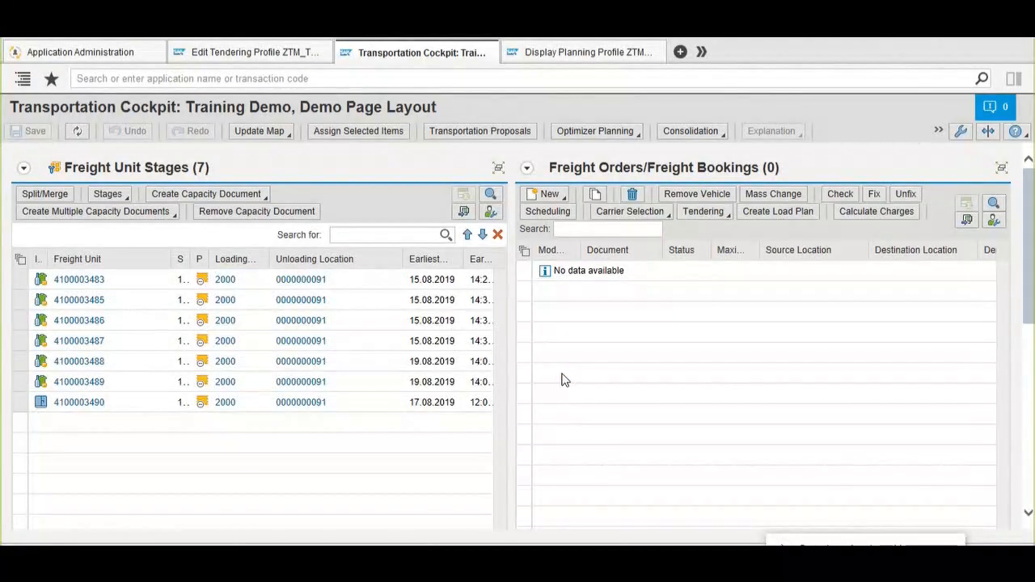
pyautogui.click(20, 281)
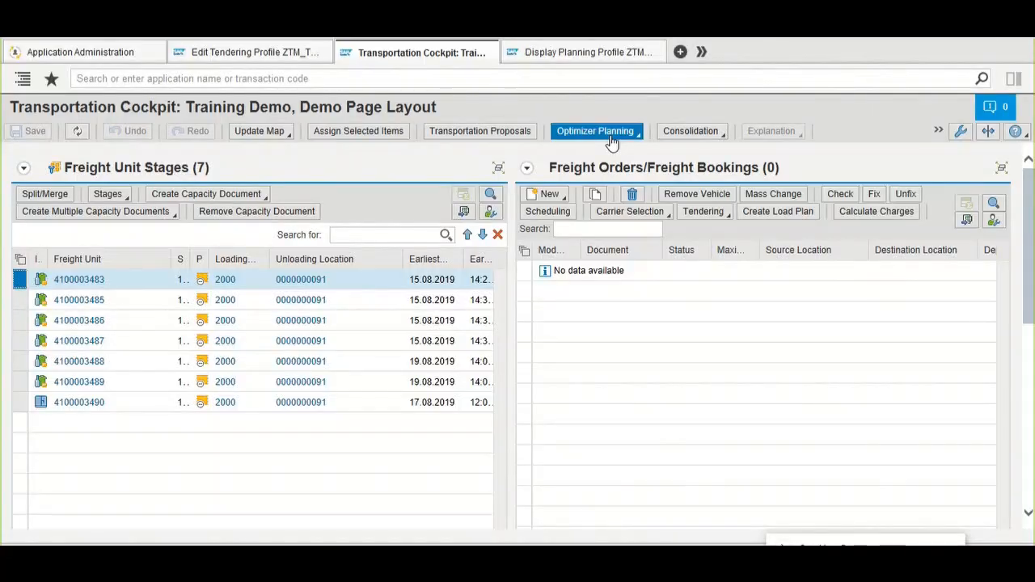
# - Check the planning strategy in the optimizer settings of planning profile ZTM_PLAN_PROF_DEMO_02
pyautogui.click(588, 55)
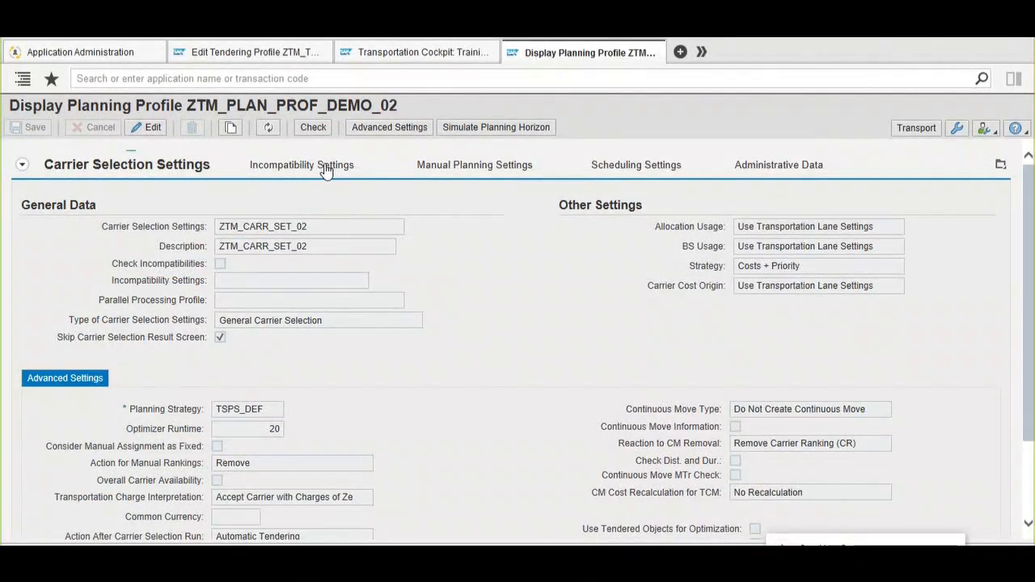
pyautogui.click(1001, 167)
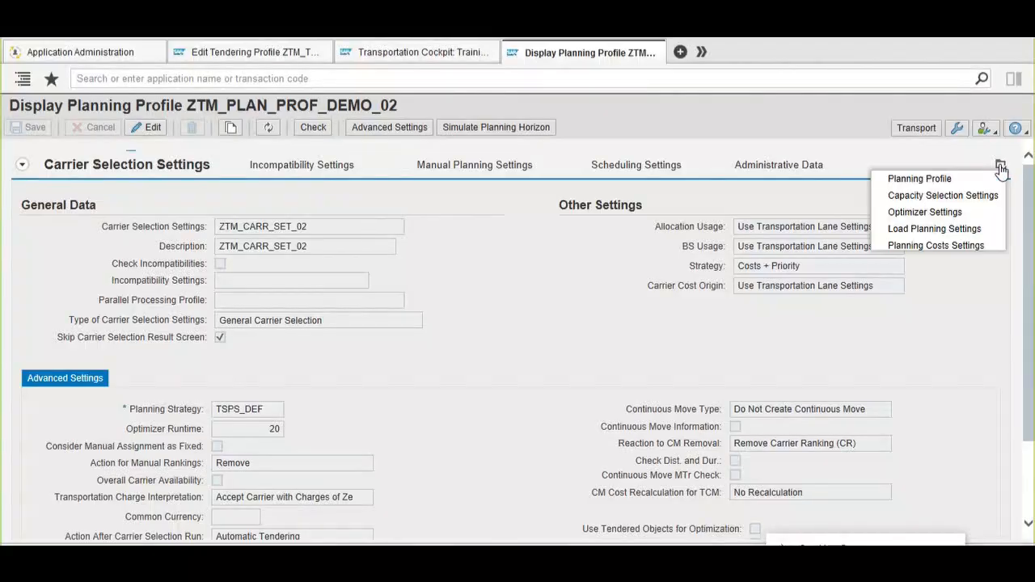
pyautogui.click(961, 216)
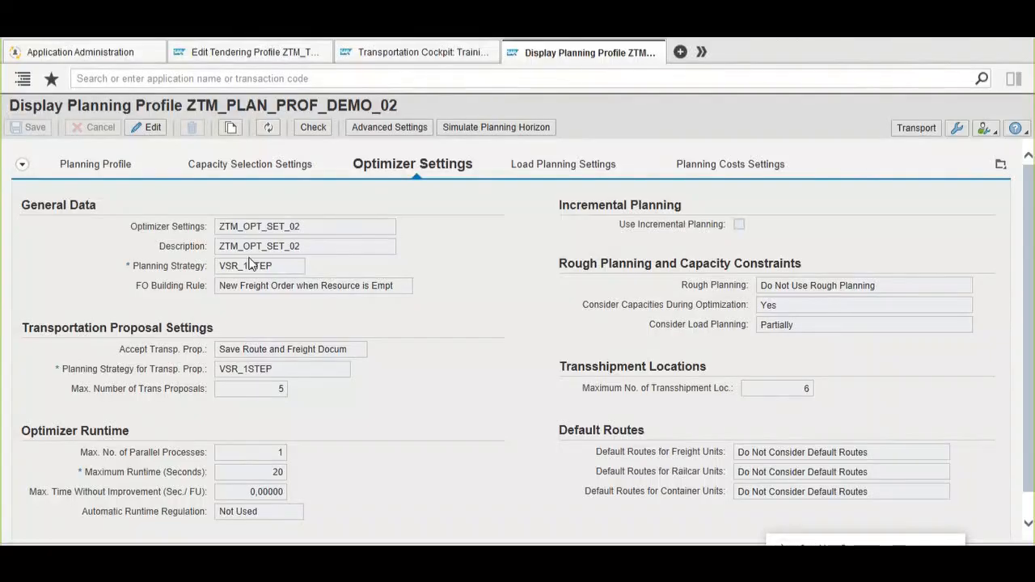
pyautogui.doubleClick(225, 267)
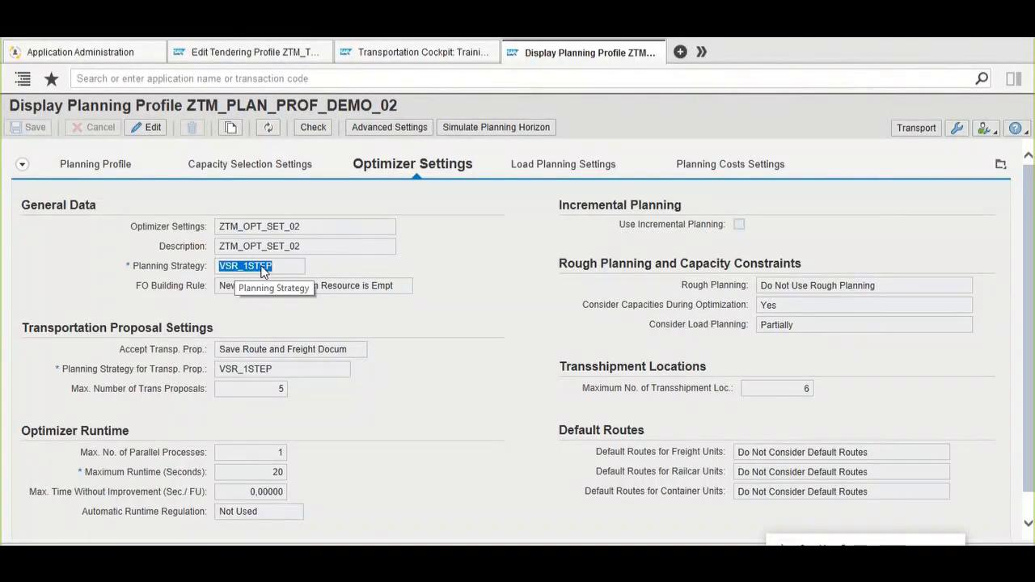
# - Generate transportation proposals for the selected freight unit stage, then cancel them and close the cockpit
pyautogui.click(420, 62)
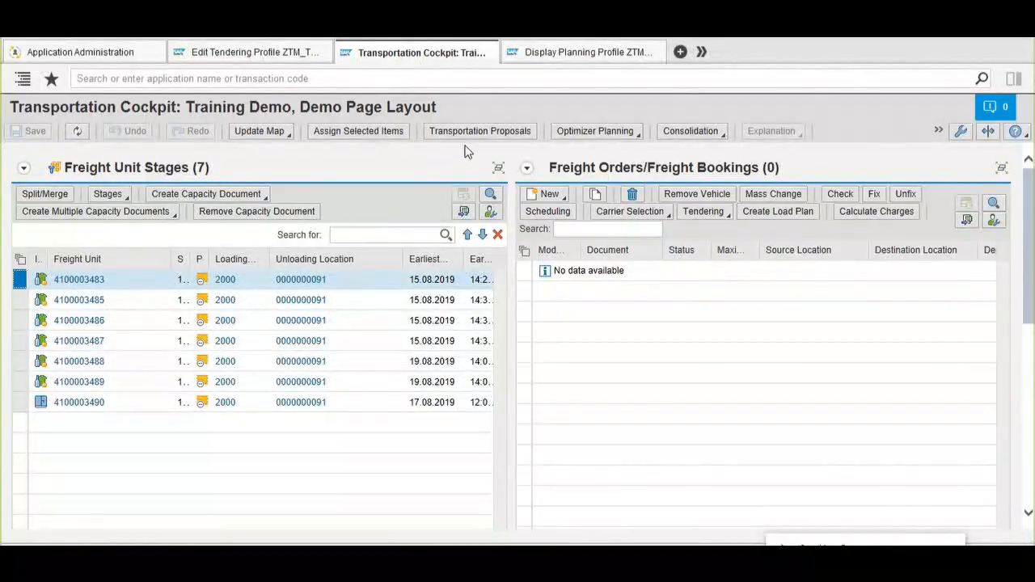
pyautogui.click(596, 132)
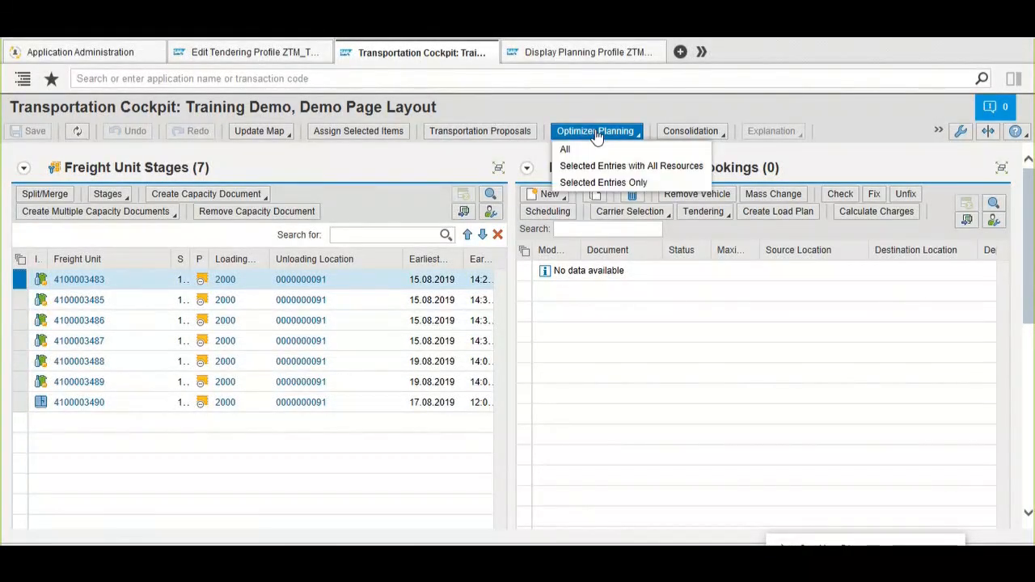
pyautogui.click(512, 140)
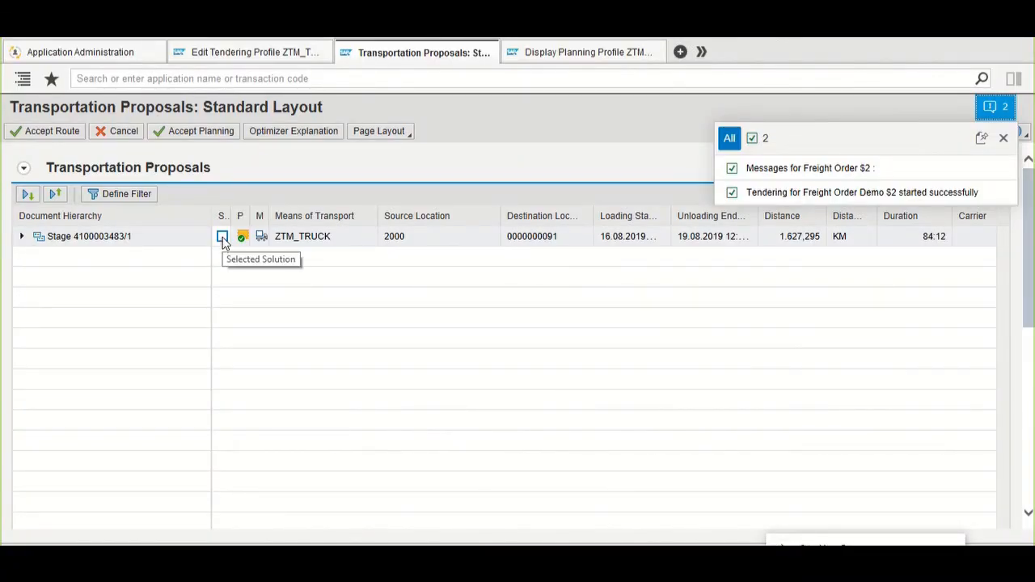
pyautogui.click(116, 132)
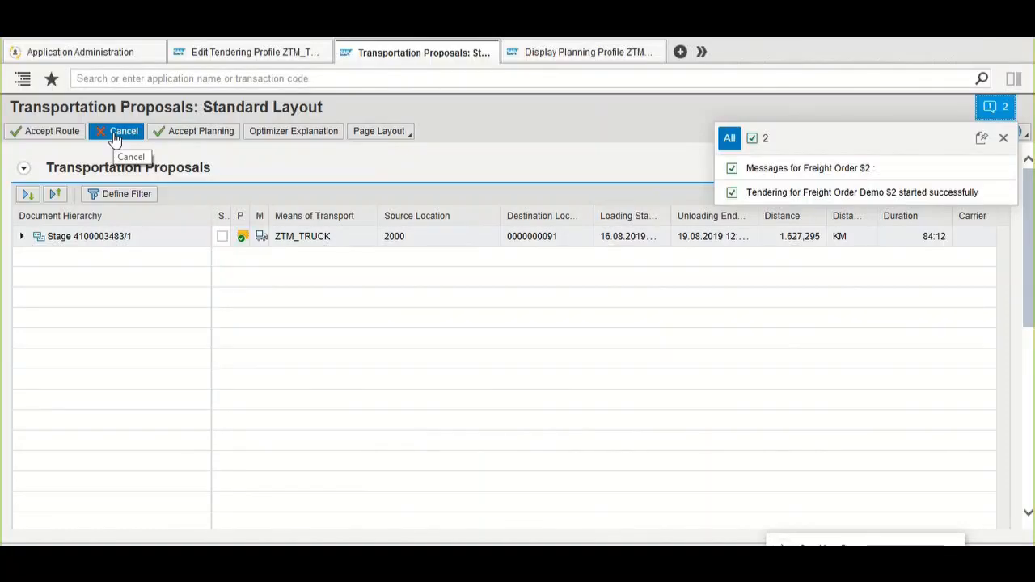
pyautogui.click(1004, 138)
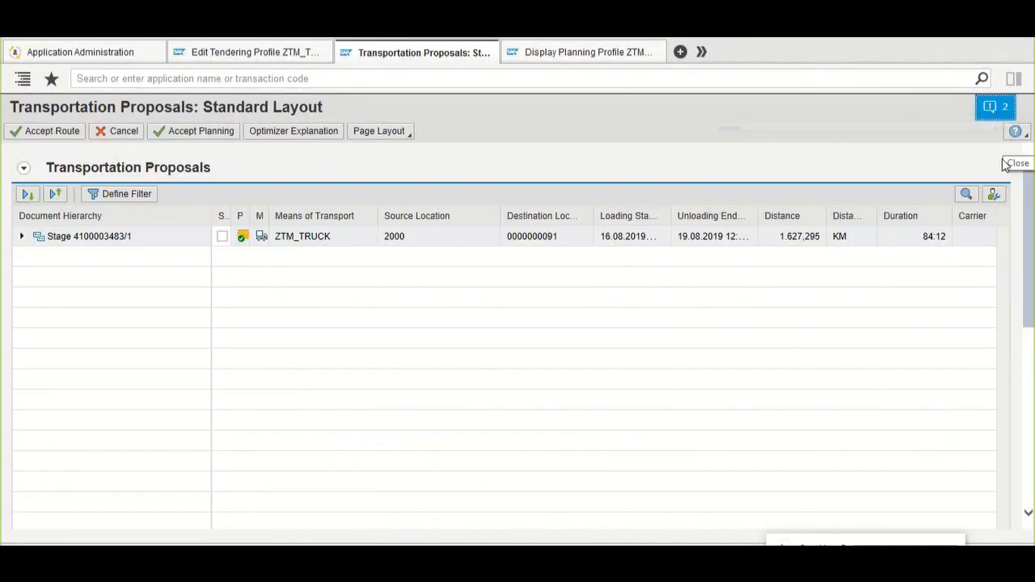
pyautogui.click(120, 140)
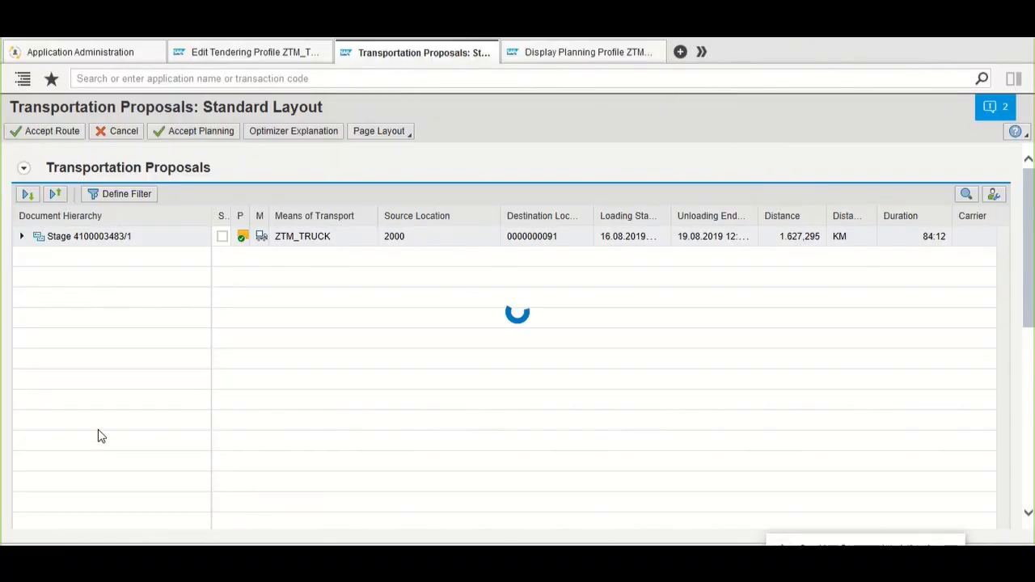
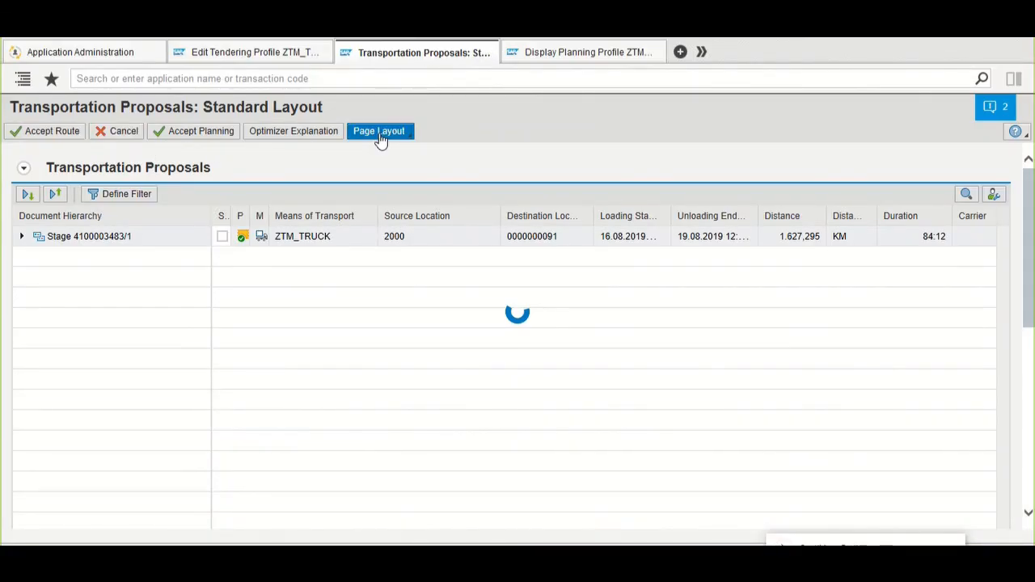
pyautogui.click(495, 51)
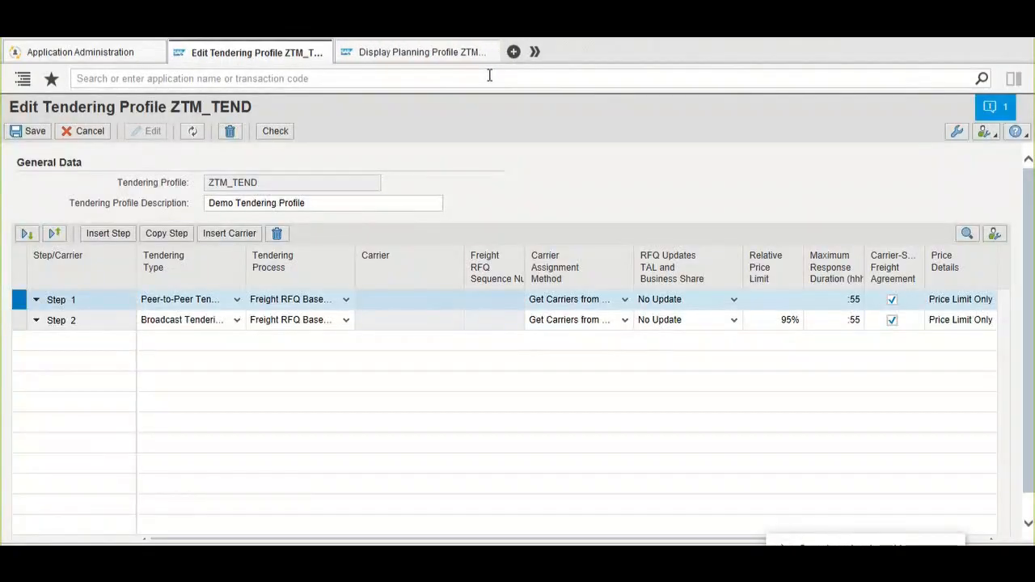
# - Reopen the Transportation Cockpit with the Training Demo profile and layout set
pyautogui.click(489, 75)
pyautogui.write('tra')
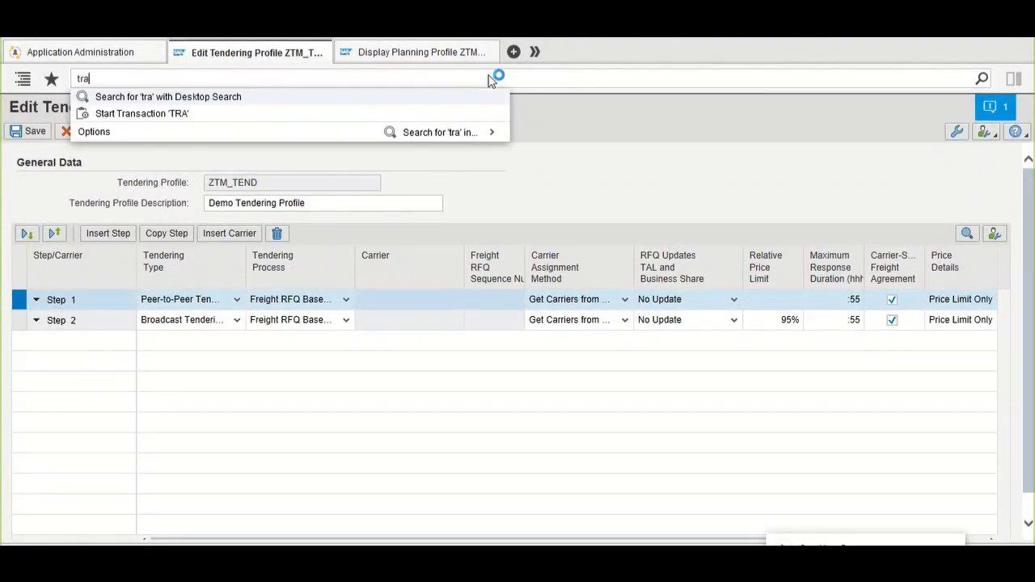
pyautogui.write('nsportation ')
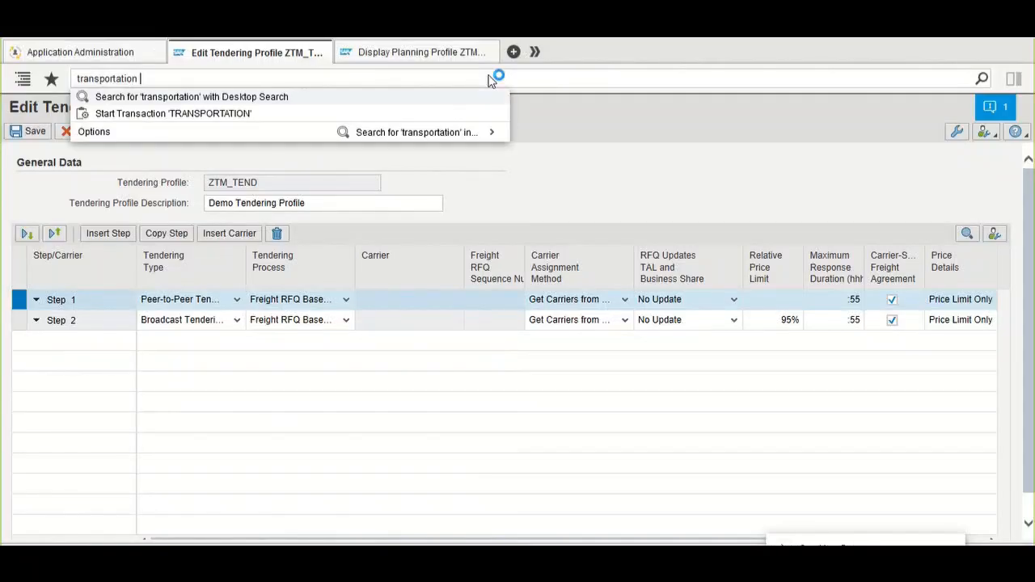
pyautogui.write('cock')
pyautogui.press('Down')
pyautogui.press('Down')
pyautogui.press('Down')
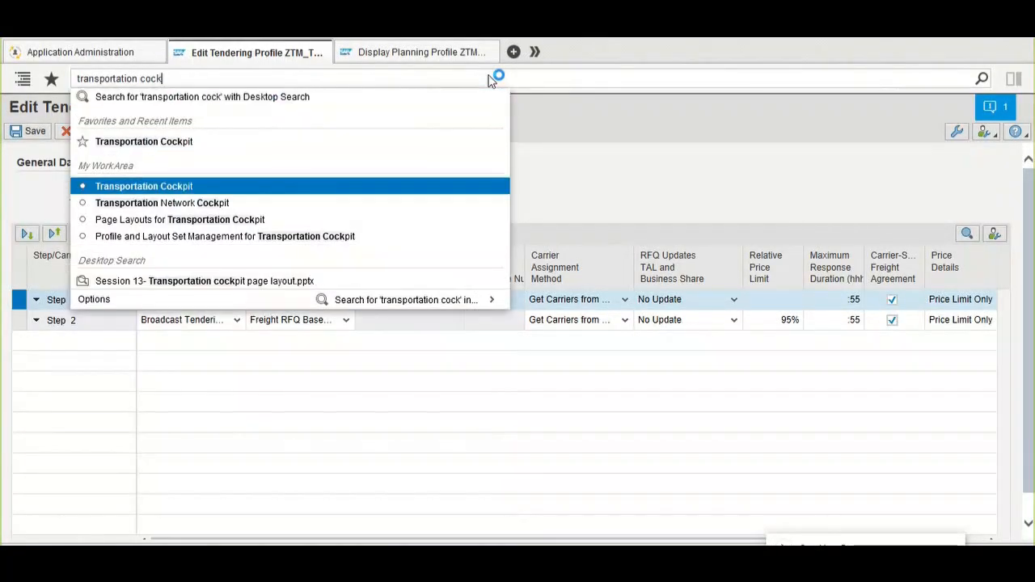
pyautogui.press('Up')
pyautogui.press('Return')
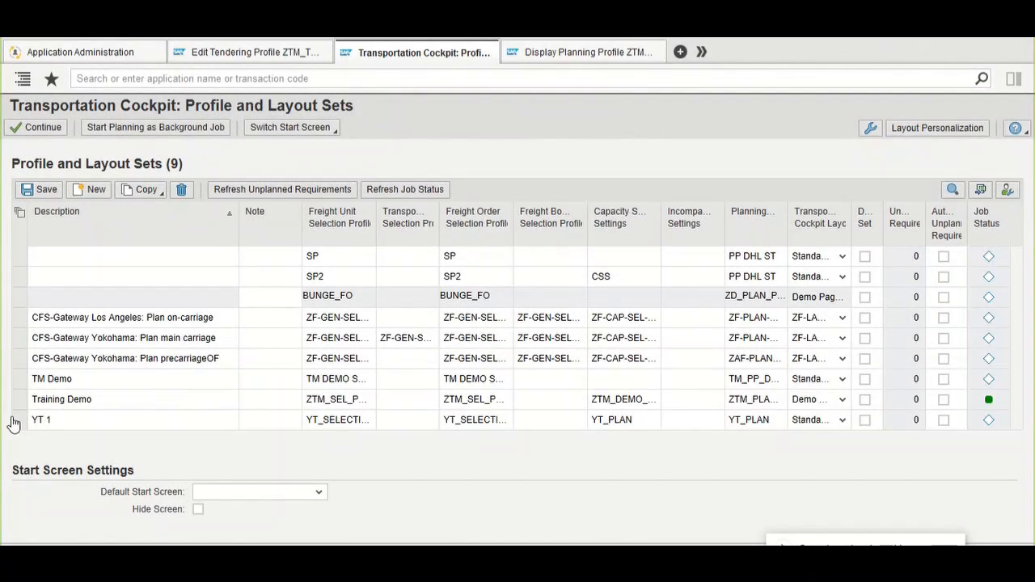
pyautogui.click(18, 400)
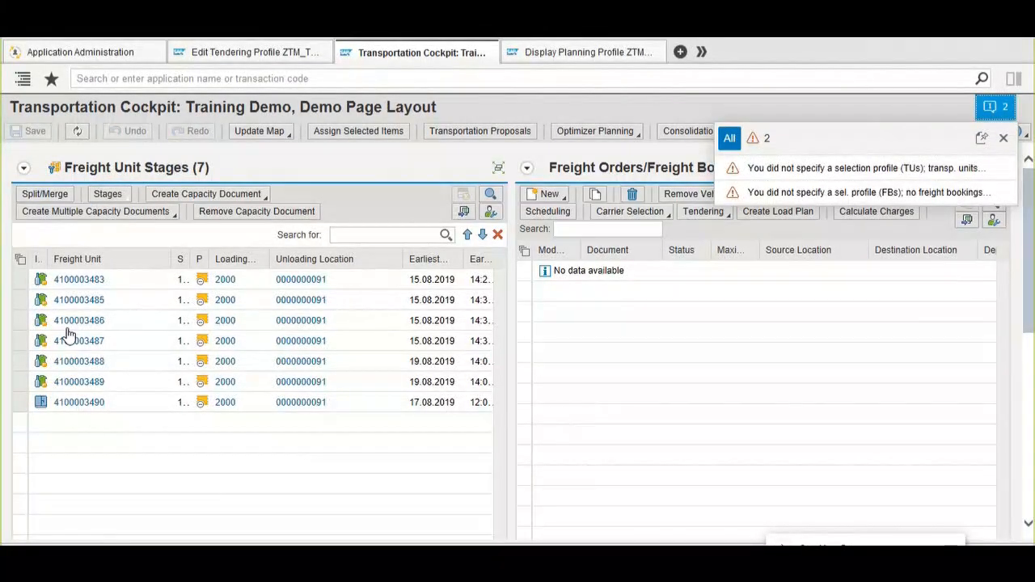
# - Run optimizer planning for the second freight unit stage using Selected Entries with All Resources
pyautogui.click(19, 306)
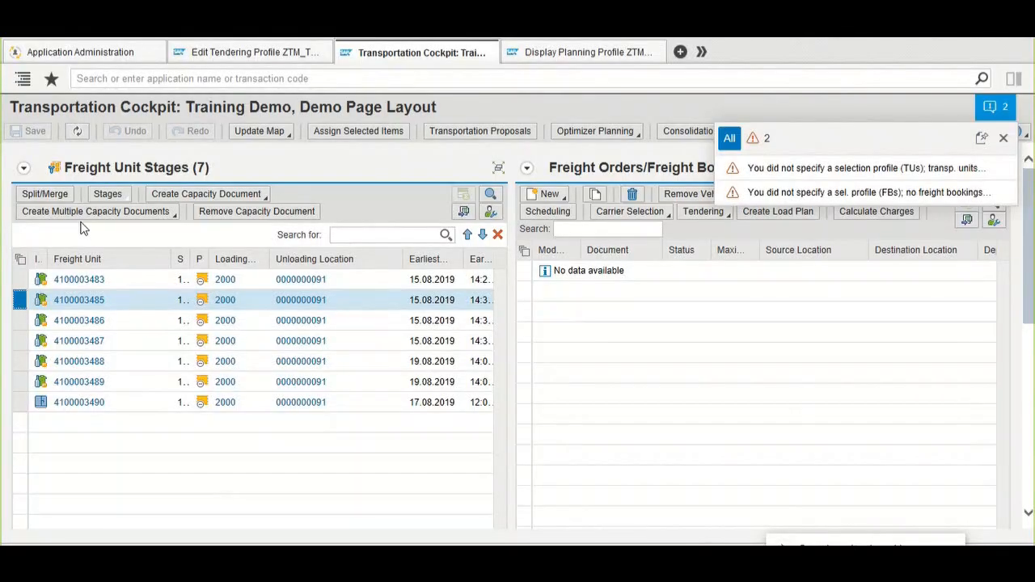
pyautogui.click(584, 132)
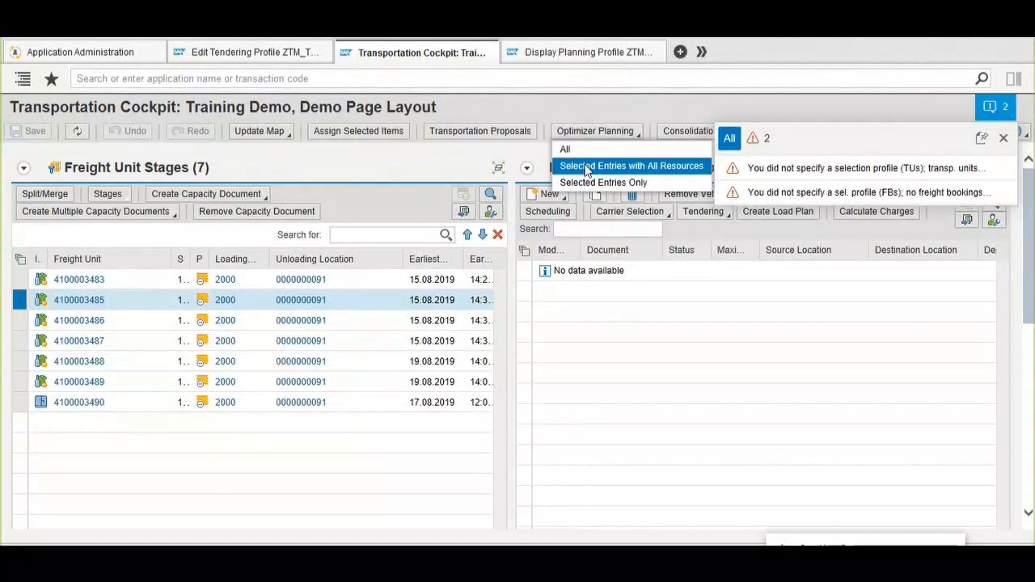
pyautogui.click(588, 168)
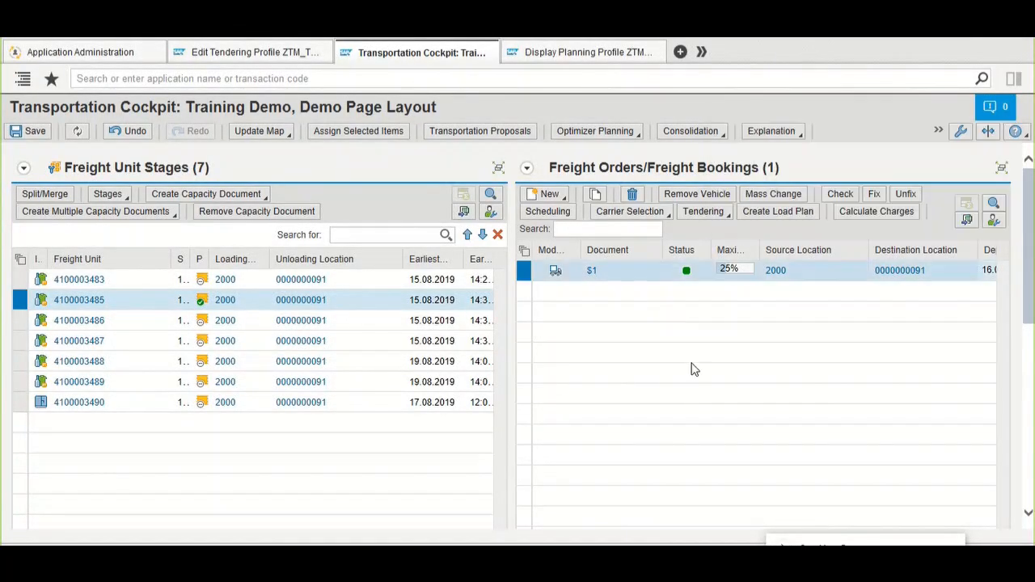
pyautogui.scroll(-3, 819, 340)
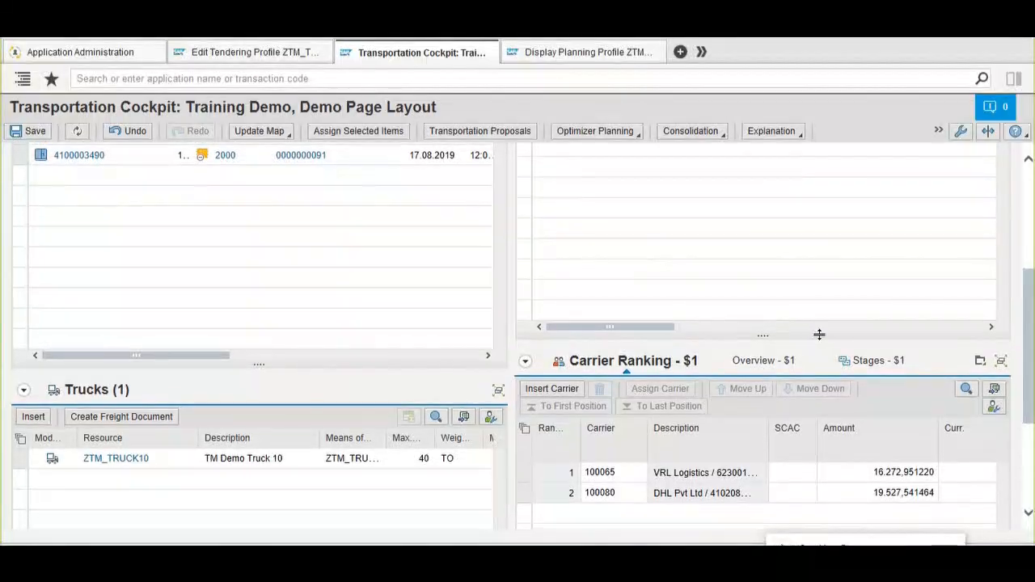
pyautogui.scroll(-1, 819, 334)
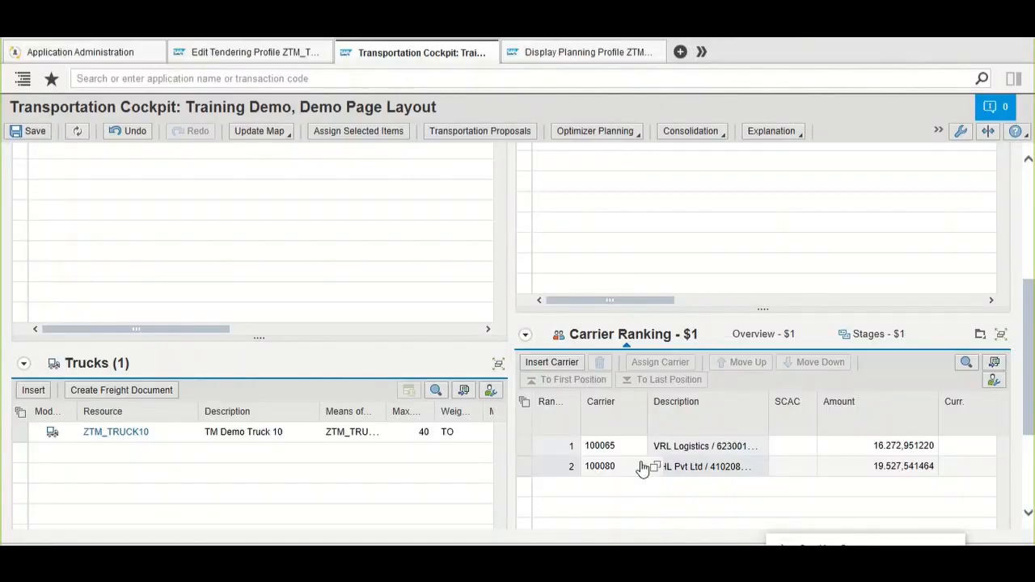
pyautogui.scroll(-5, 715, 503)
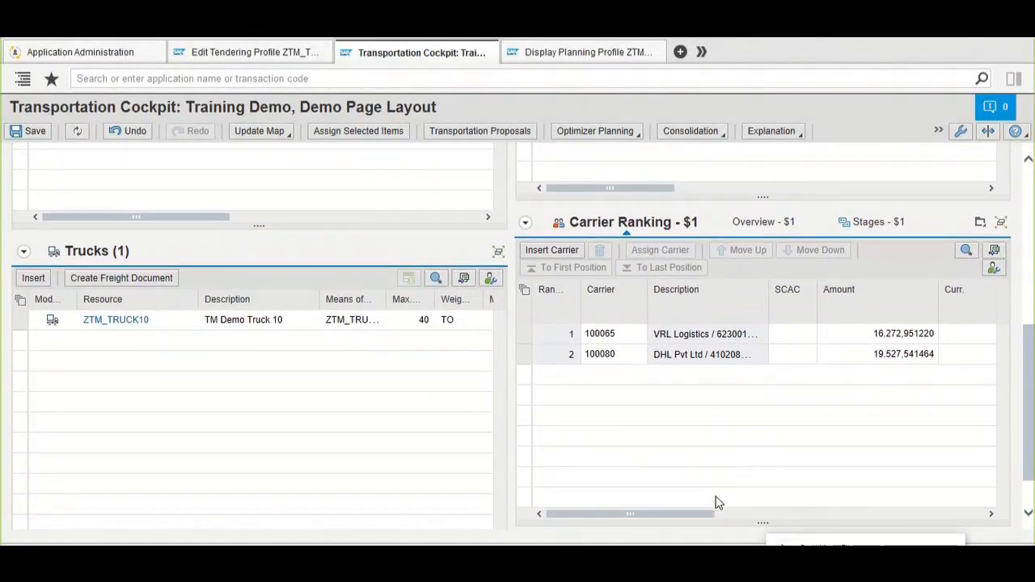
pyautogui.moveTo(708, 499); pyautogui.dragTo(615, 497)
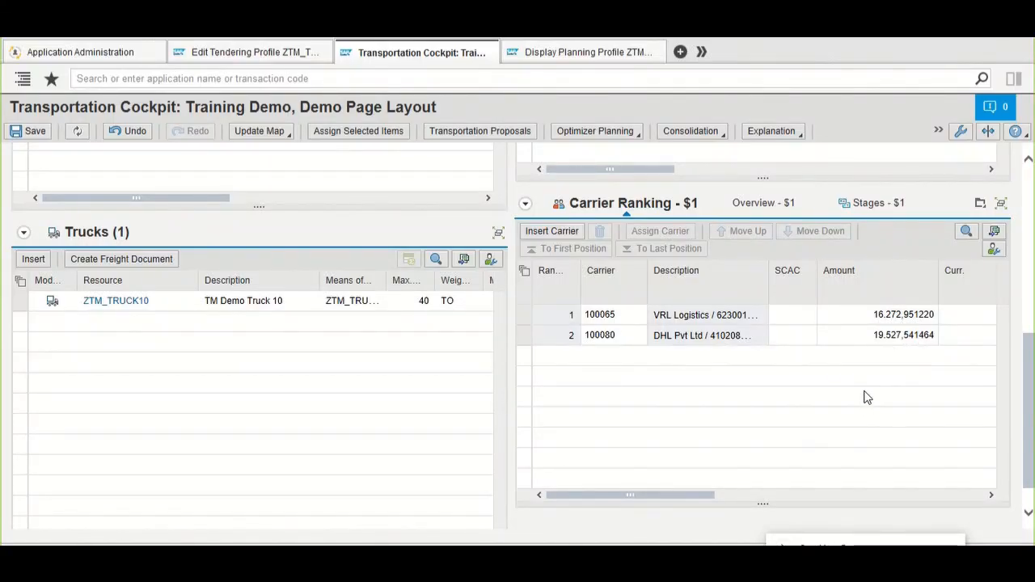
pyautogui.hotkey('alt', 'Tab')
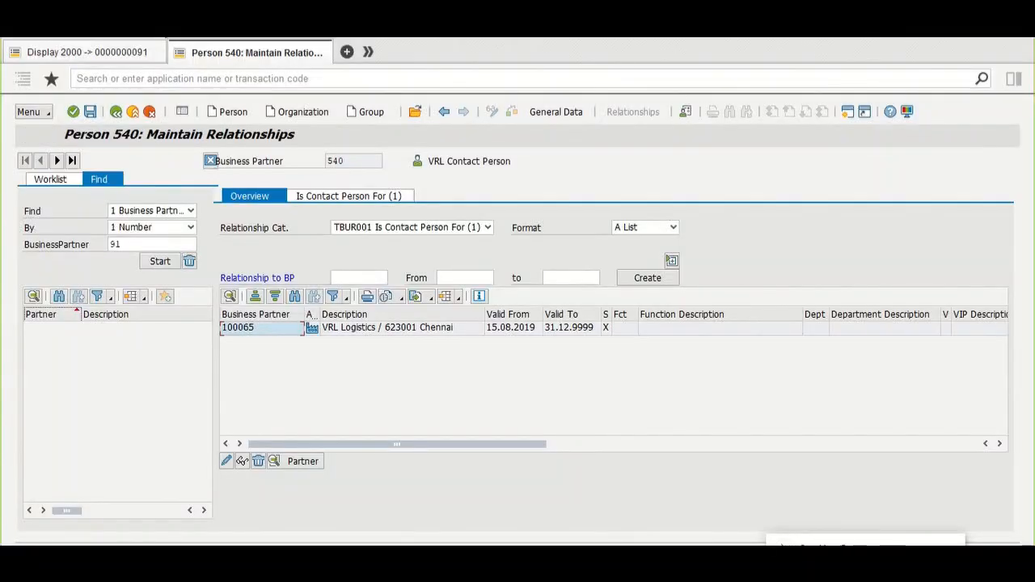
pyautogui.click(134, 52)
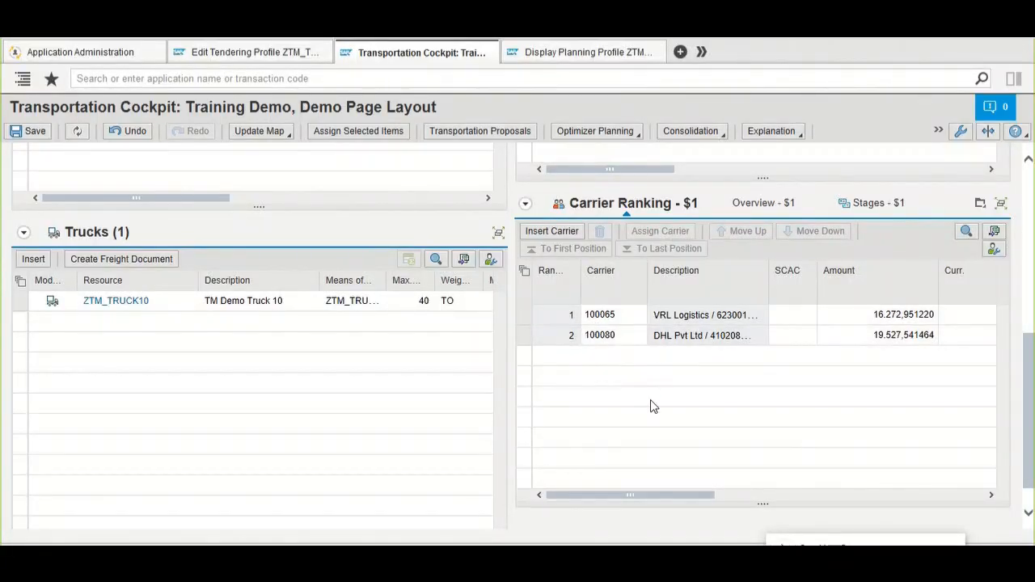
# - Save the planned freight order and expand the message log to read through all its messages
pyautogui.scroll(10, 649, 401)
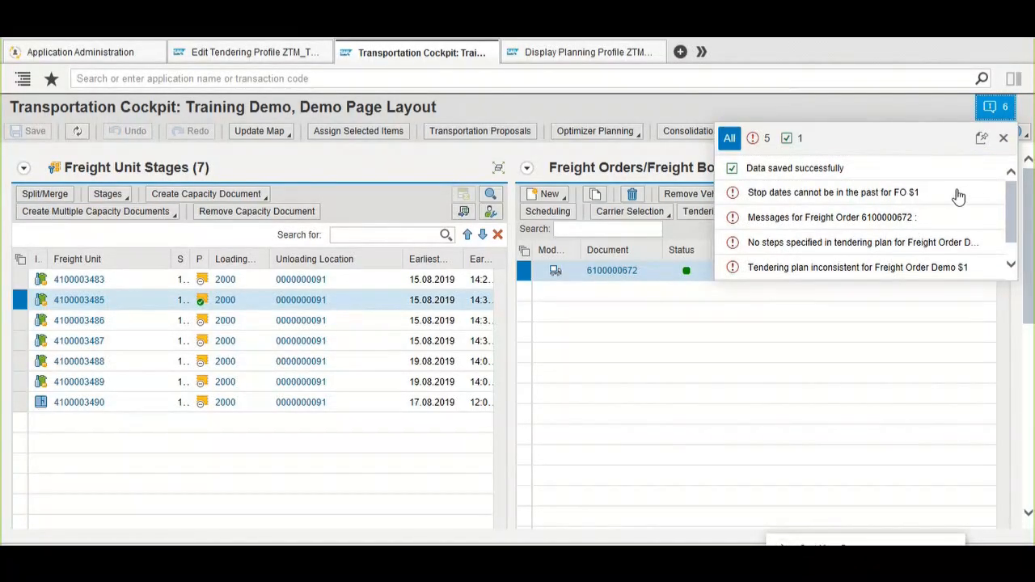
pyautogui.click(981, 145)
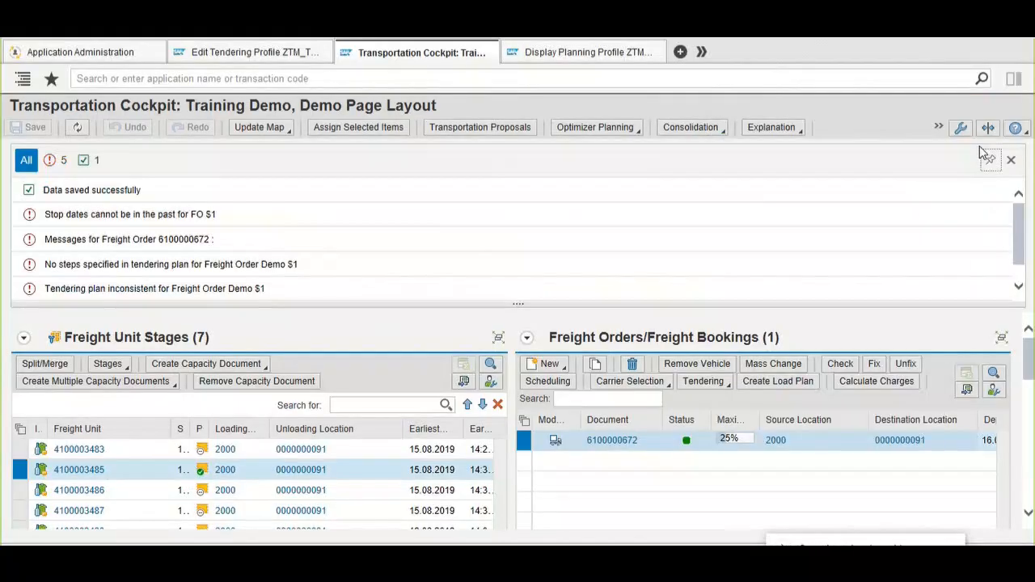
pyautogui.scroll(-1, 606, 249)
pyautogui.scroll(-1, 631, 270)
pyautogui.scroll(-3, 443, 489)
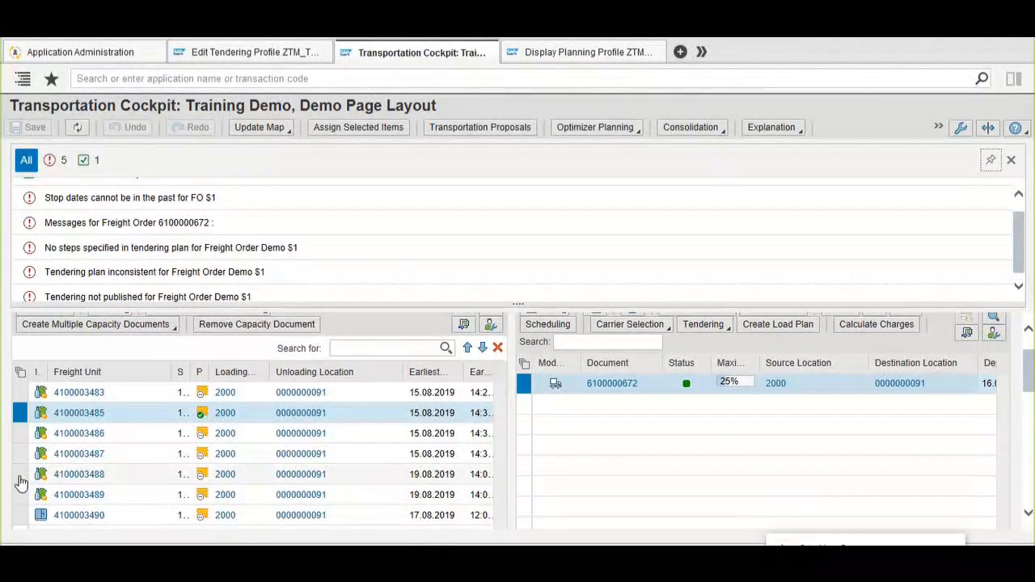
# - Select the first freight unit stage dated 19.08.2019, close the message log, and try to run optimizer planning with all resources
pyautogui.click(19, 477)
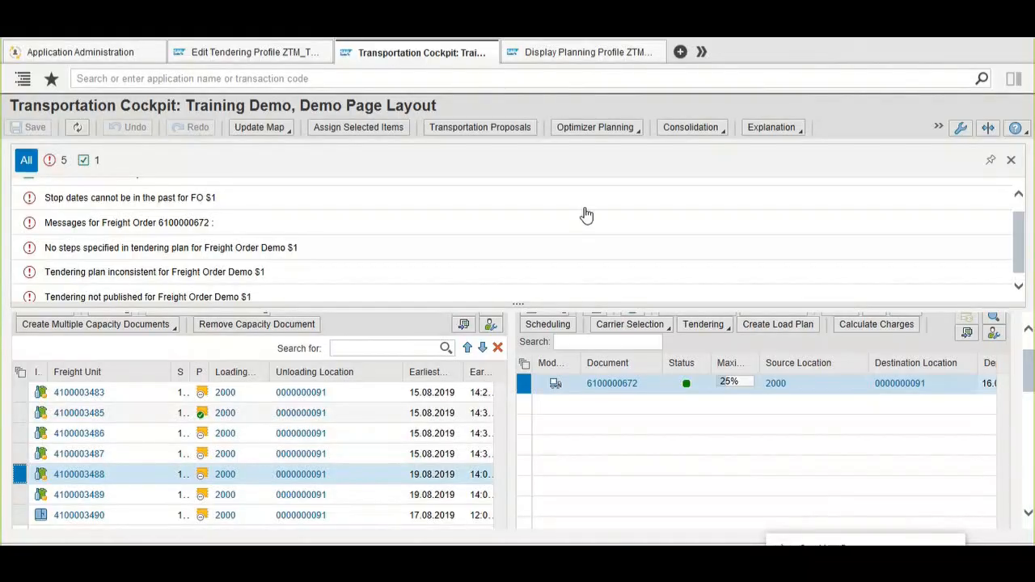
pyautogui.click(1010, 160)
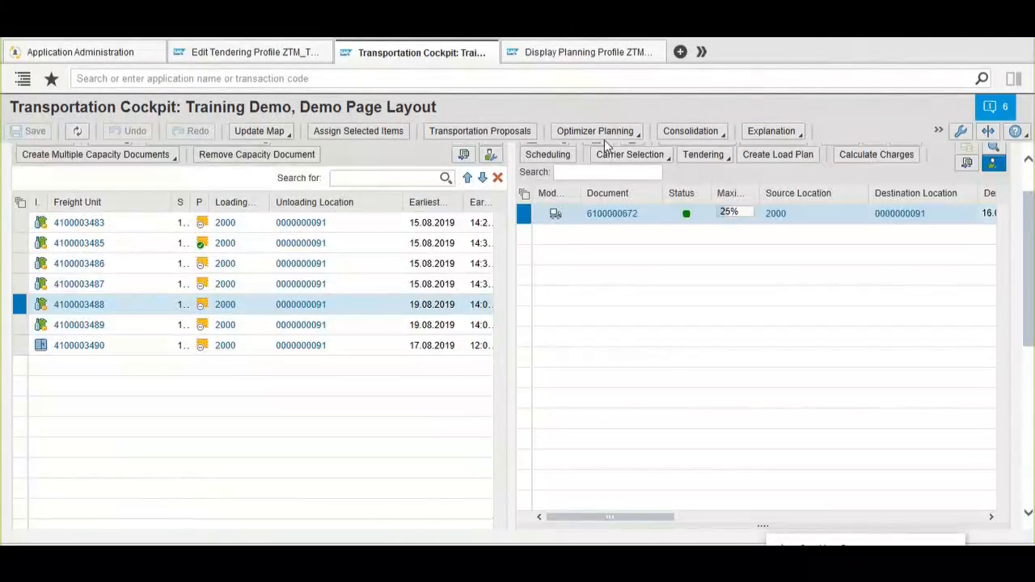
pyautogui.click(594, 134)
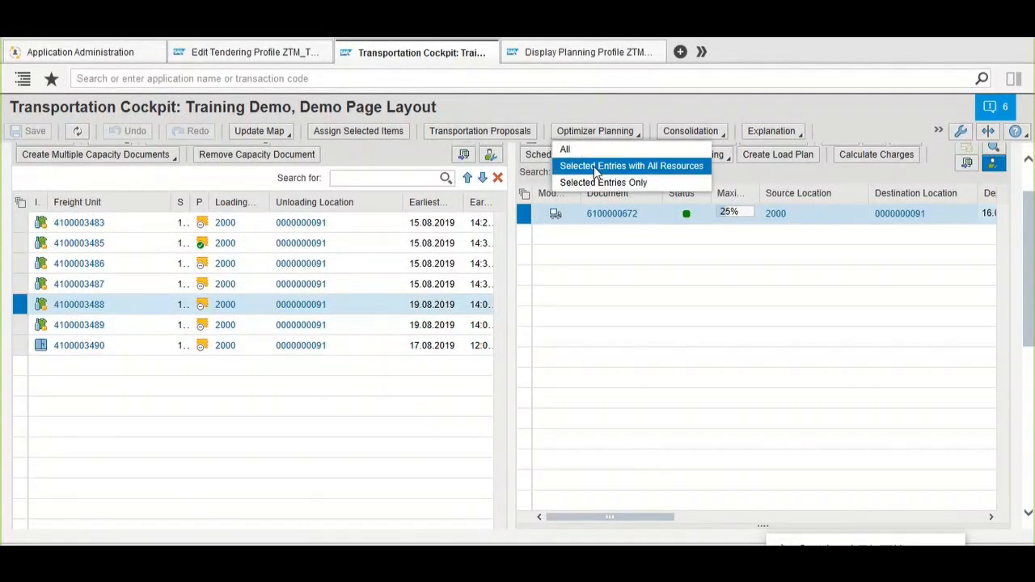
pyautogui.click(596, 166)
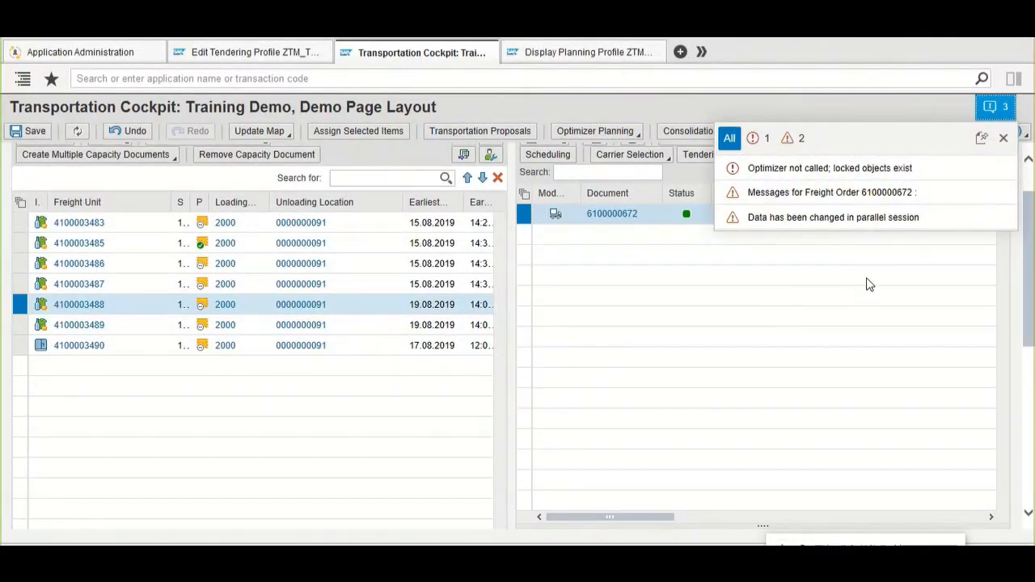
pyautogui.click(1003, 138)
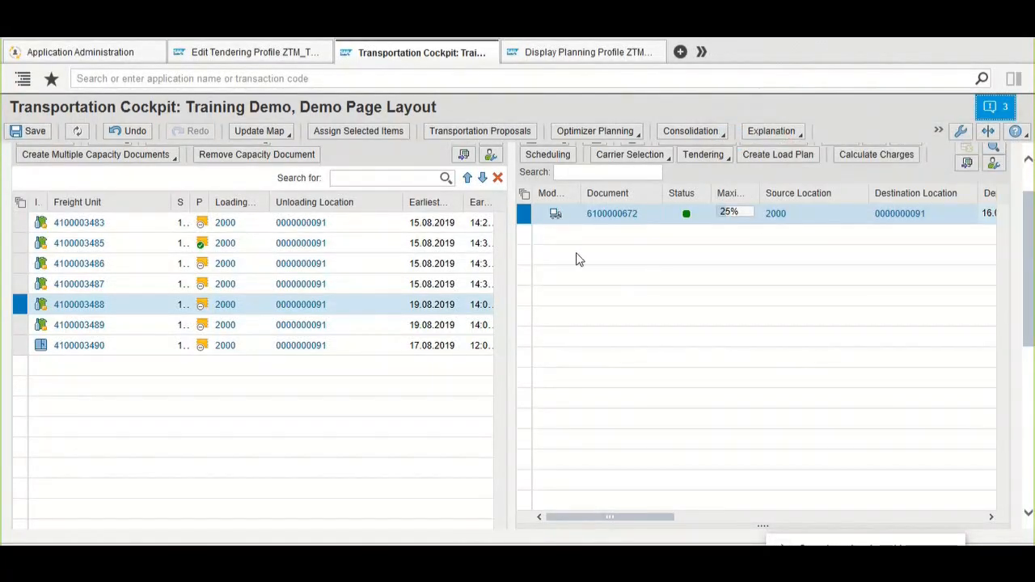
# - Deselect all freight orders and rerun optimizer planning with all resources for the selected freight unit stage, dismissing the messages
pyautogui.click(526, 199)
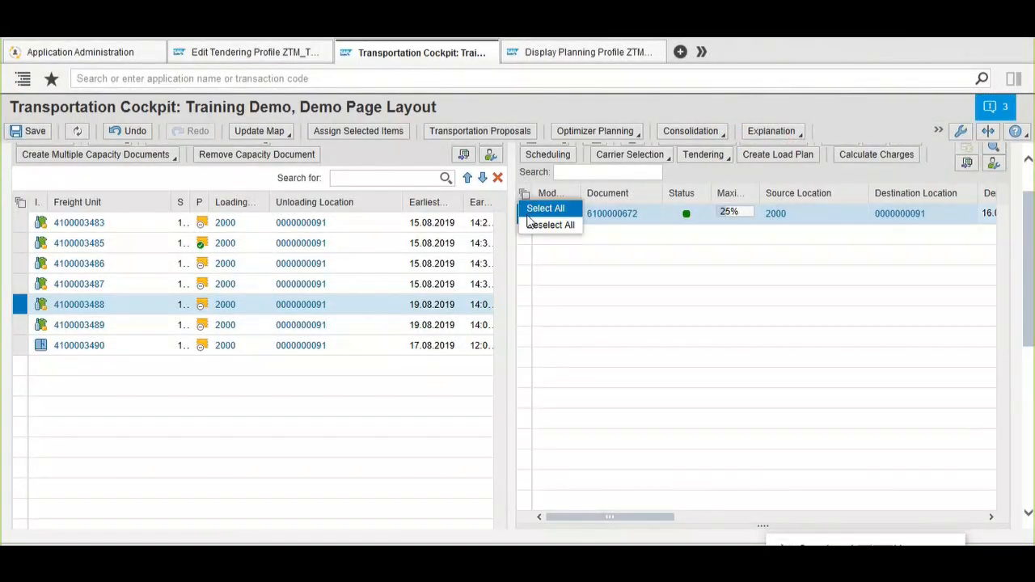
pyautogui.click(527, 223)
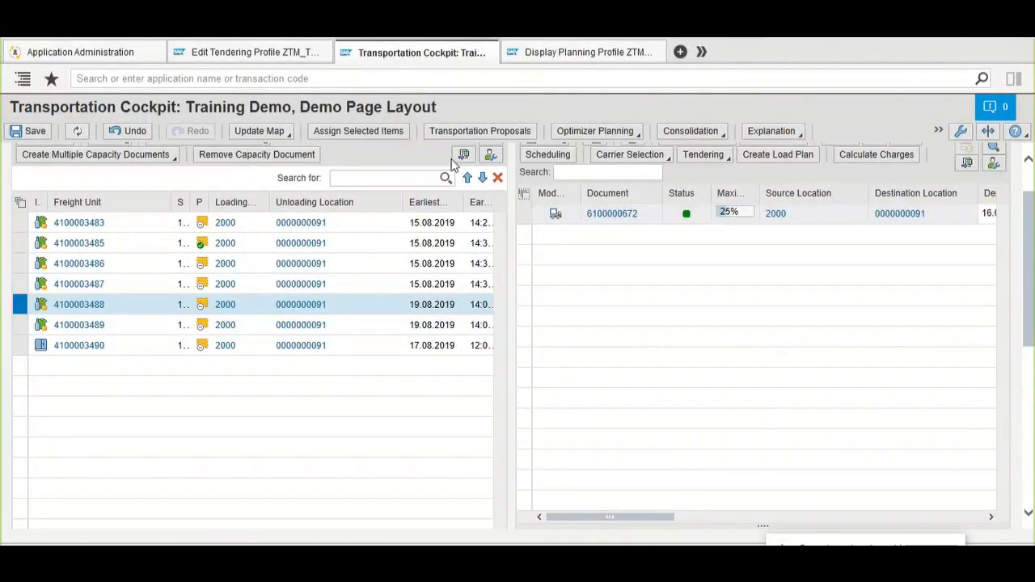
pyautogui.click(574, 136)
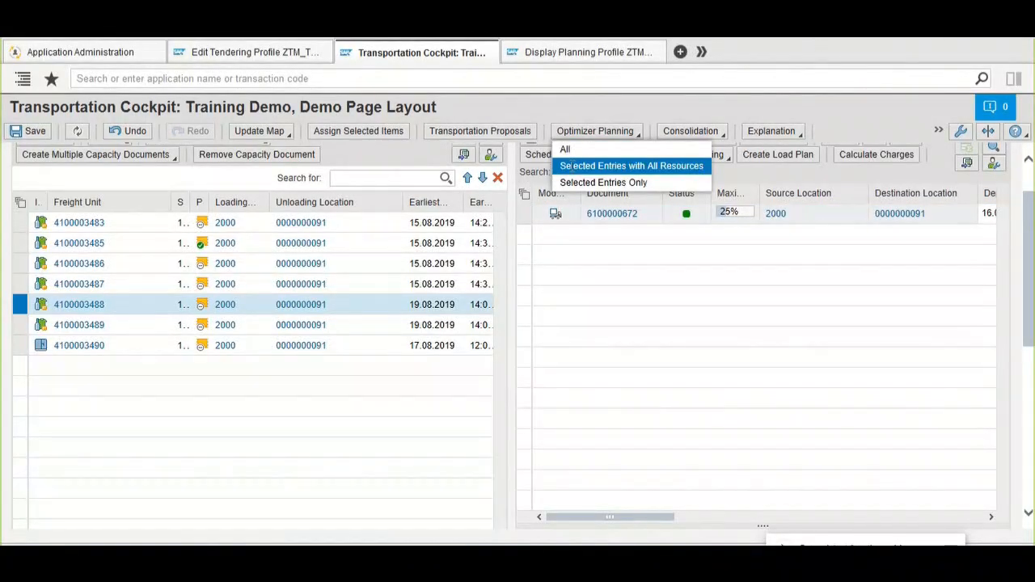
pyautogui.click(579, 166)
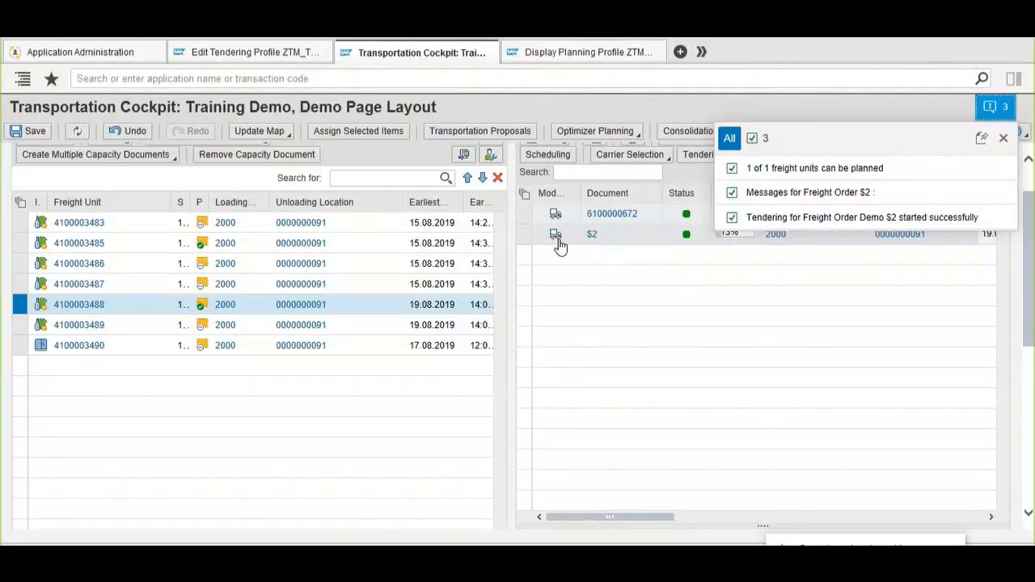
pyautogui.click(1003, 138)
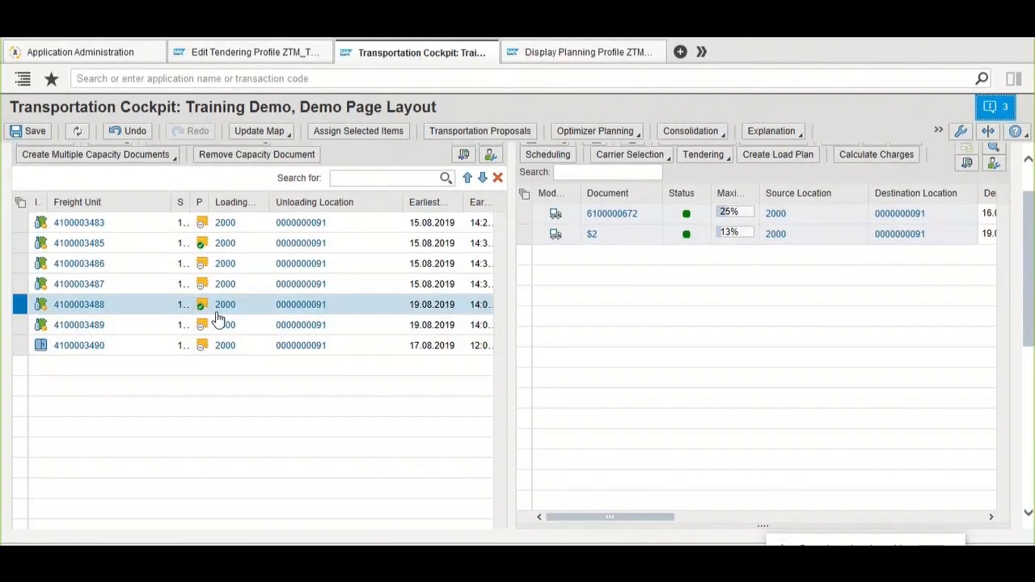